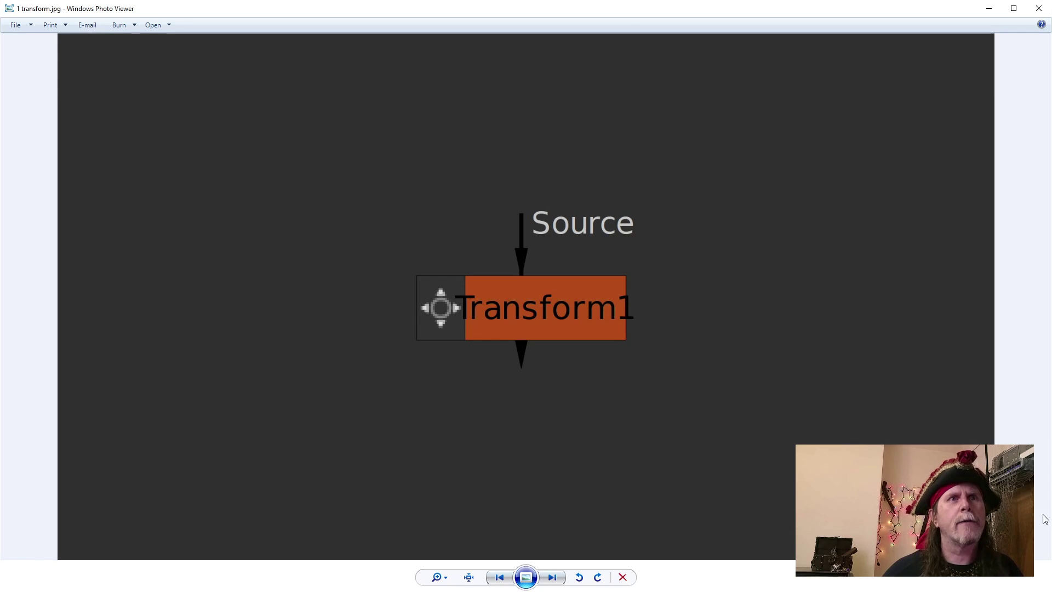
- Look through the Reformat, Resize and three-node comparison images, and switch to the Natron project
{"action": "key", "text": "Right"}
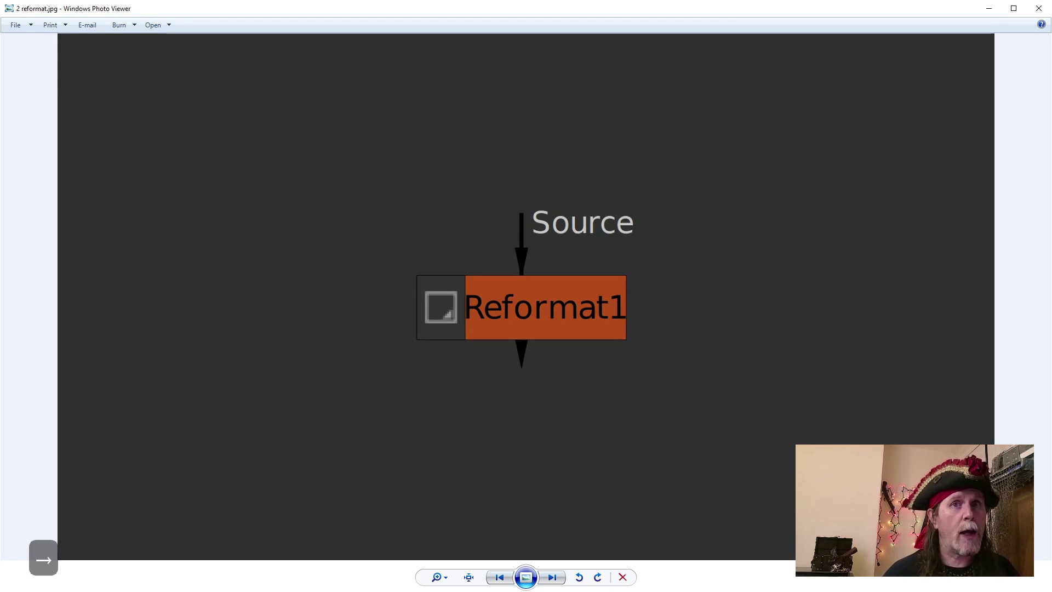
{"action": "key", "text": "Right"}
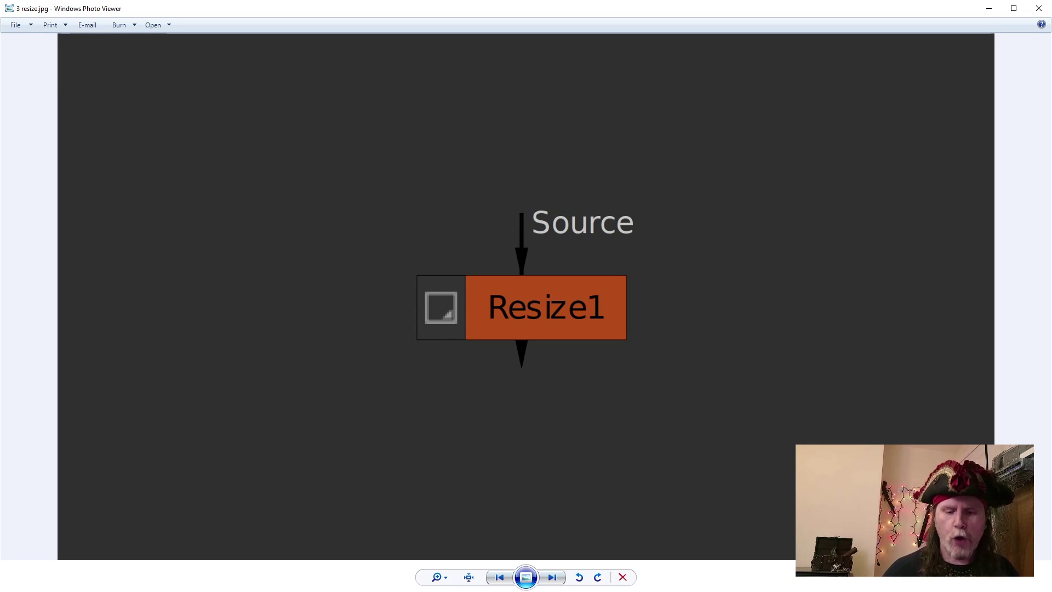
{"action": "key", "text": "Right"}
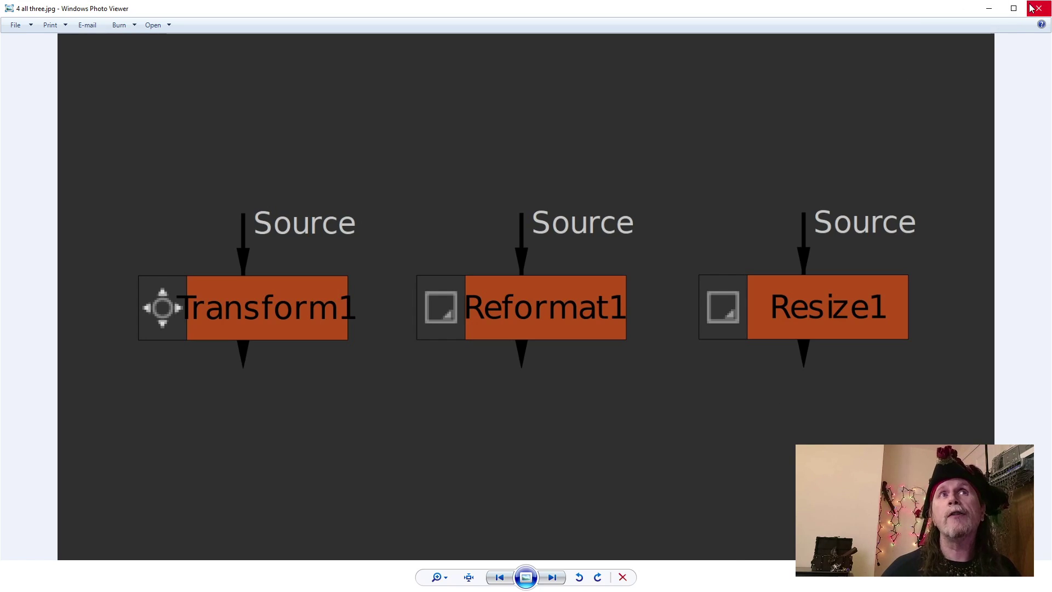
{"action": "left_click", "coordinate": [990, 9]}
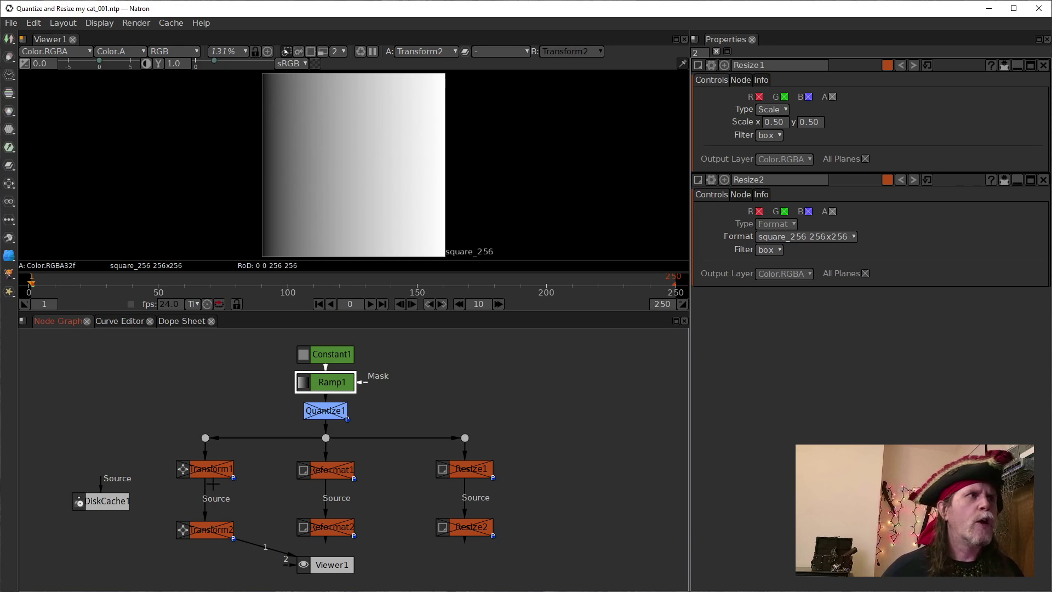
- Open the Quantize1 node's properties and set its dithering to None
{"action": "left_click", "coordinate": [214, 474]}
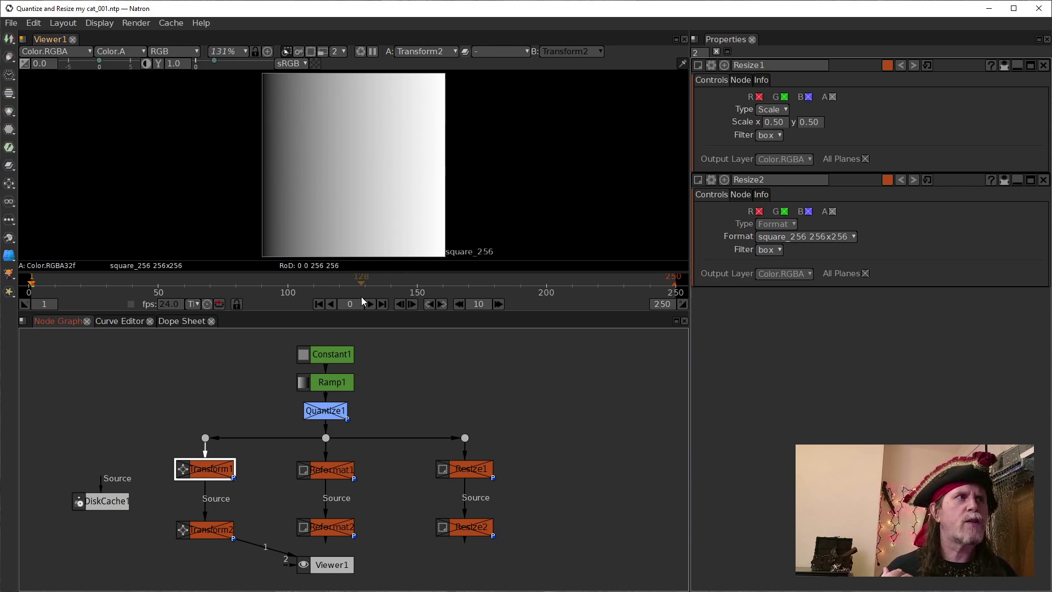
{"action": "left_click", "coordinate": [324, 413]}
{"action": "double_click", "coordinate": [324, 413]}
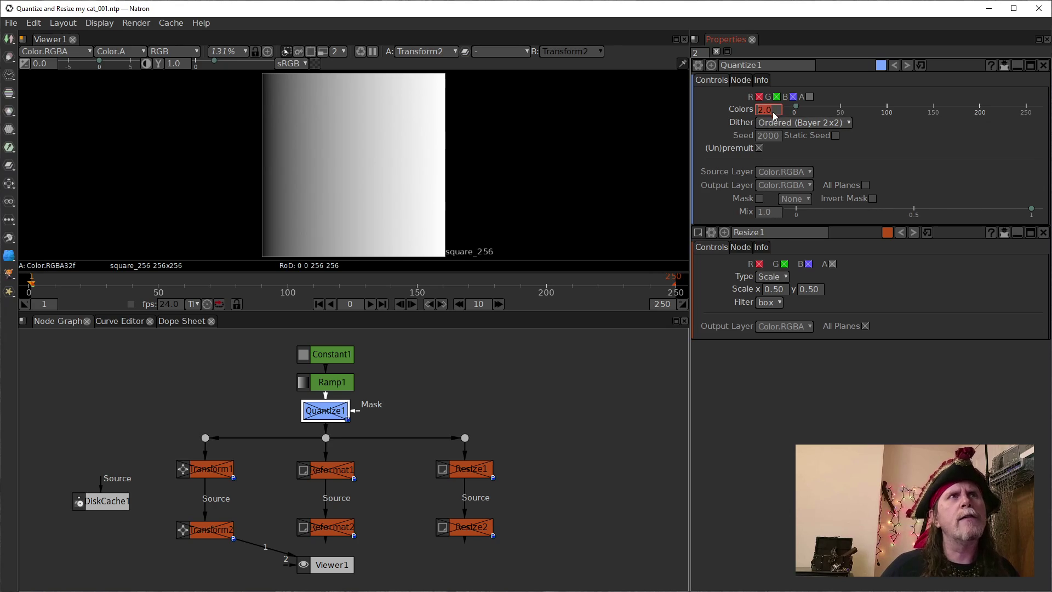
{"action": "left_click", "coordinate": [807, 122]}
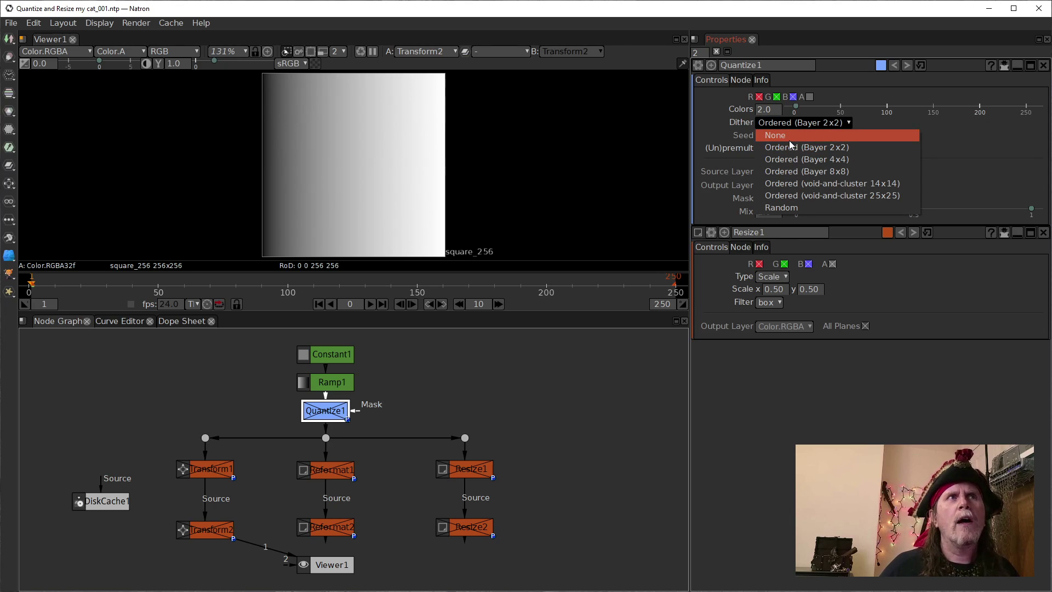
{"action": "left_click", "coordinate": [790, 141]}
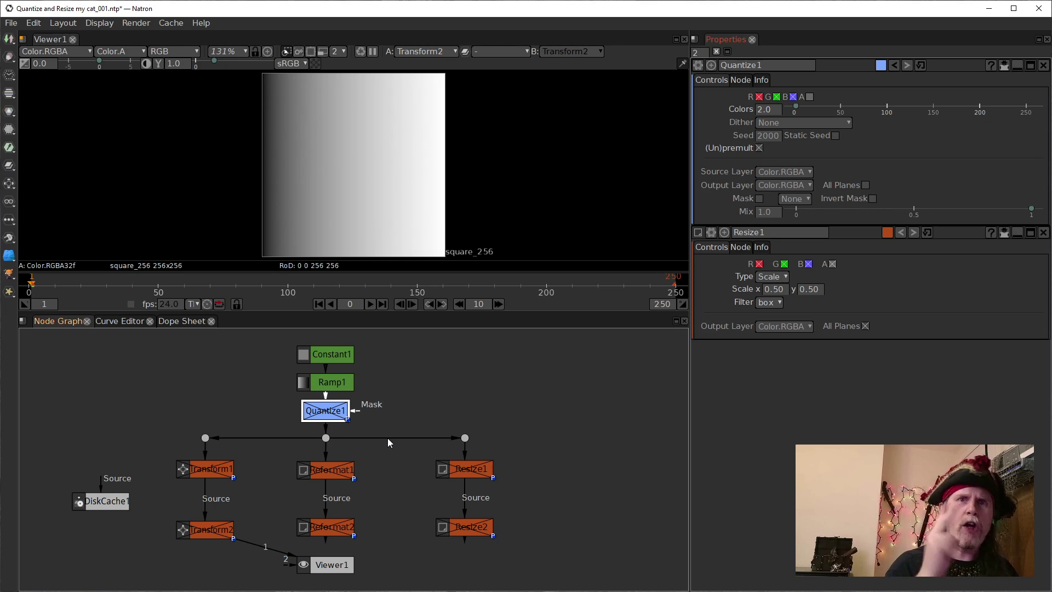
- Try 256 for Quantize1's Colors value, and return it to 2
{"action": "left_click", "coordinate": [765, 112]}
{"action": "type", "text": "256"}
{"action": "key", "text": "Return"}
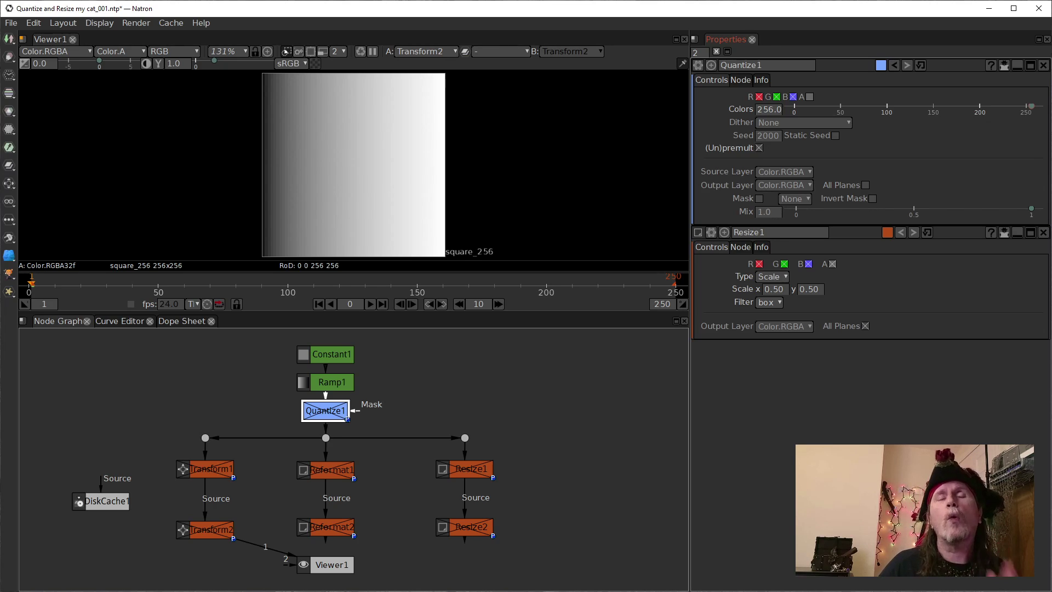
{"action": "left_click_drag", "start_coordinate": [1031, 106], "coordinate": [748, 112]}
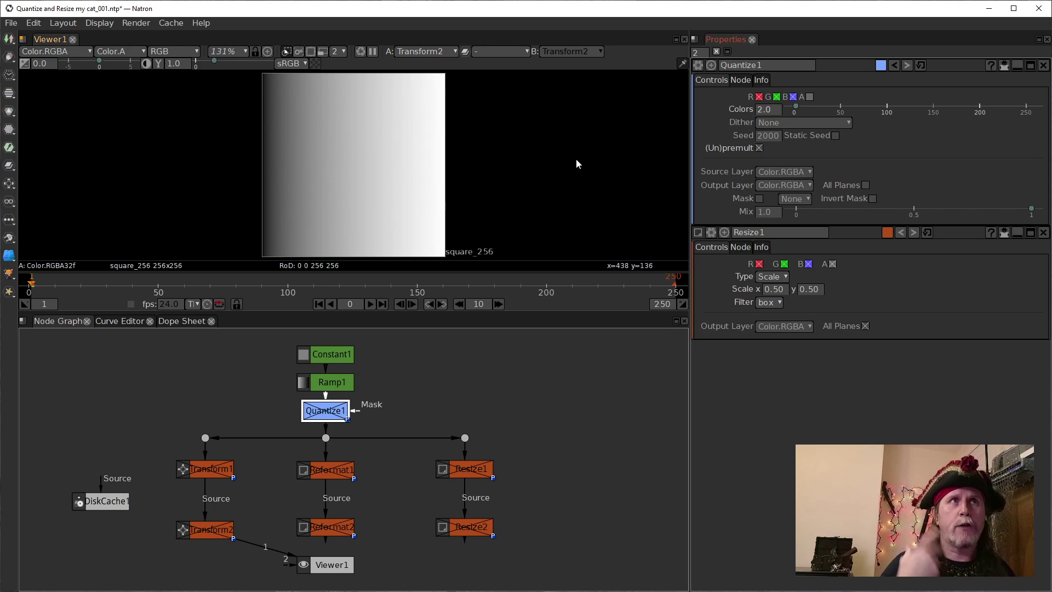
- Enable the Quantize1 node and set its dithering to Ordered (Bayer 2x2)
{"action": "left_click", "coordinate": [331, 412]}
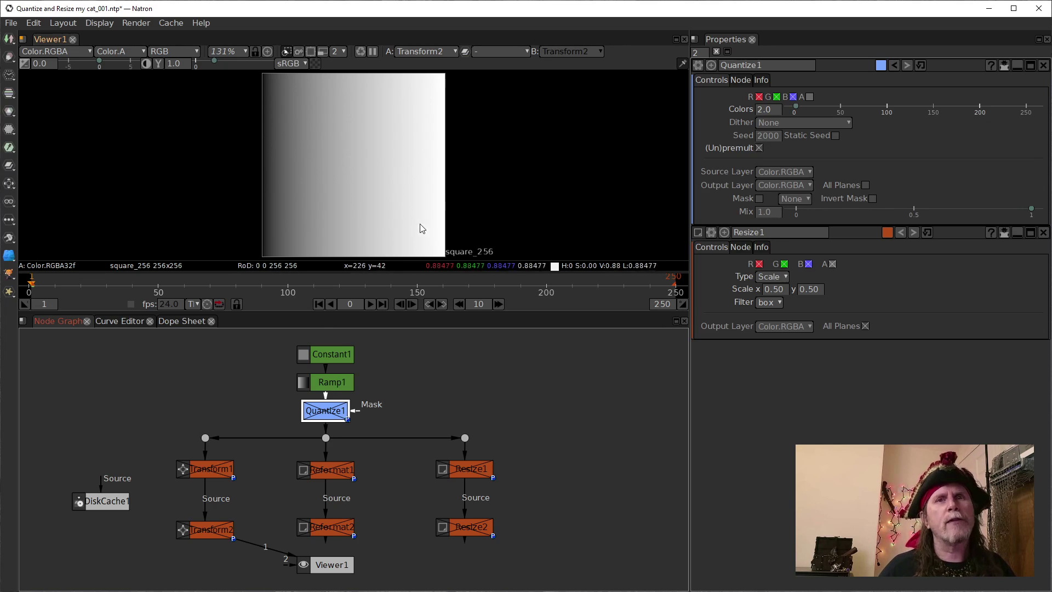
{"action": "key", "text": "d"}
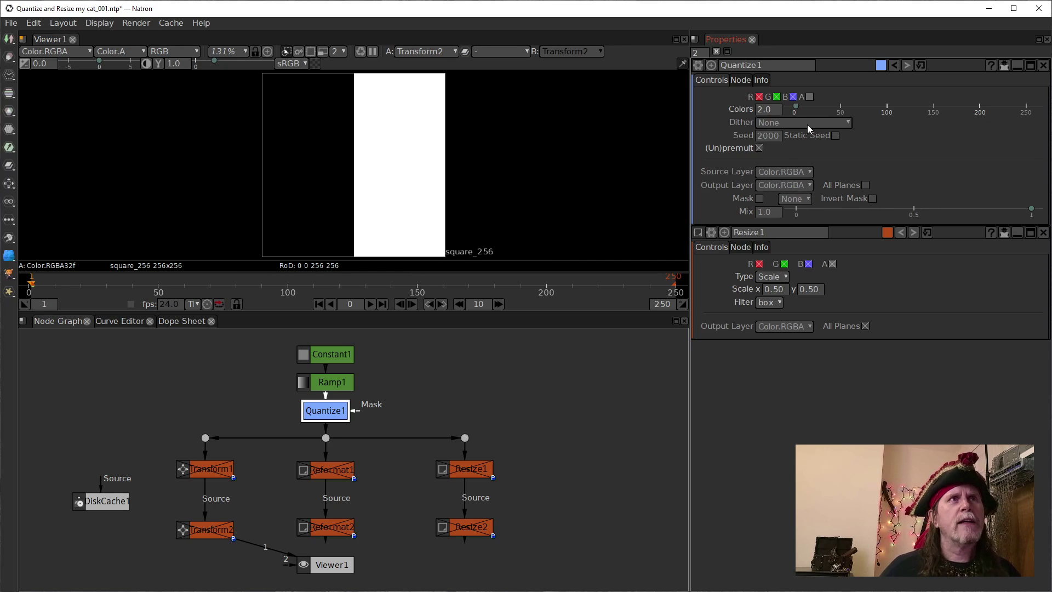
{"action": "mouse_move", "coordinate": [808, 124]}
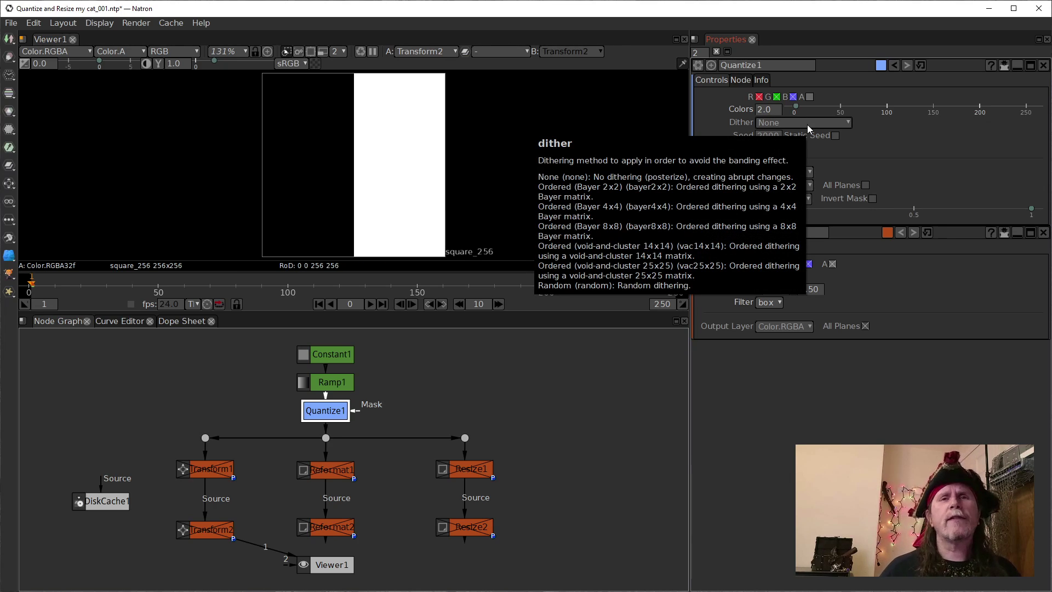
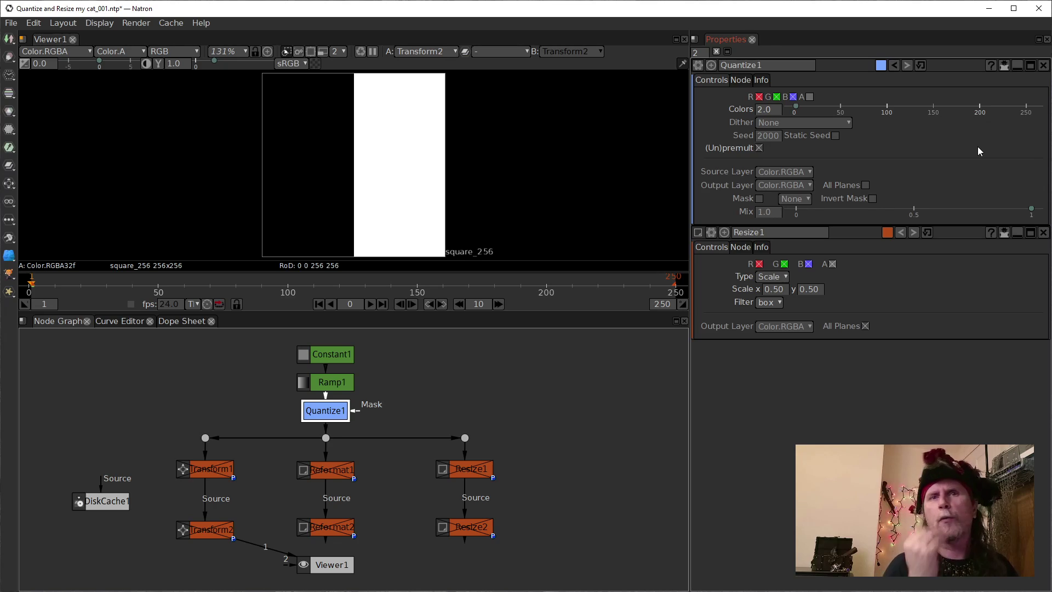
{"action": "left_click", "coordinate": [836, 123]}
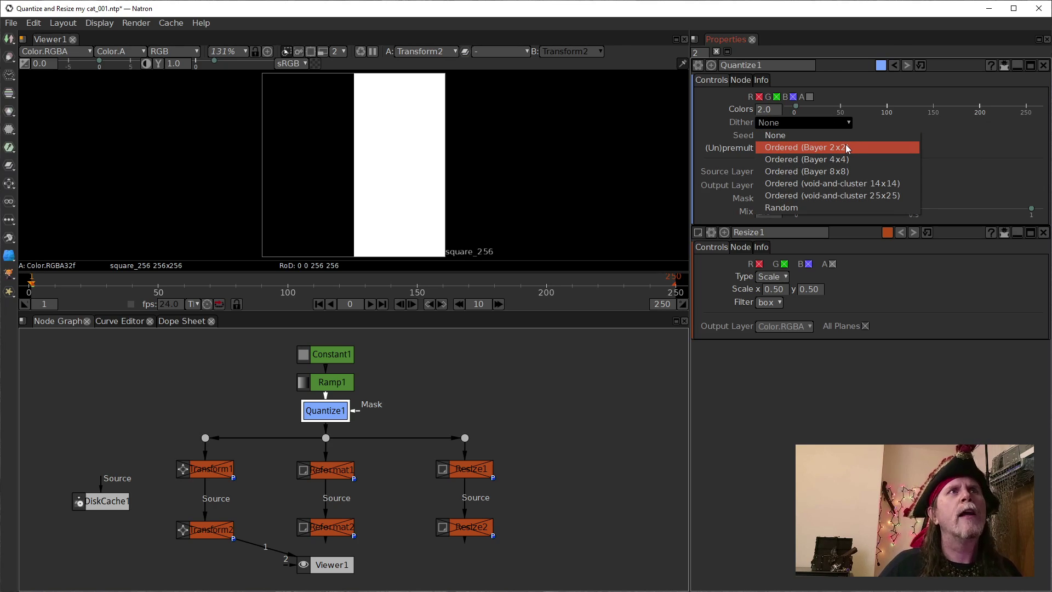
{"action": "left_click", "coordinate": [846, 145]}
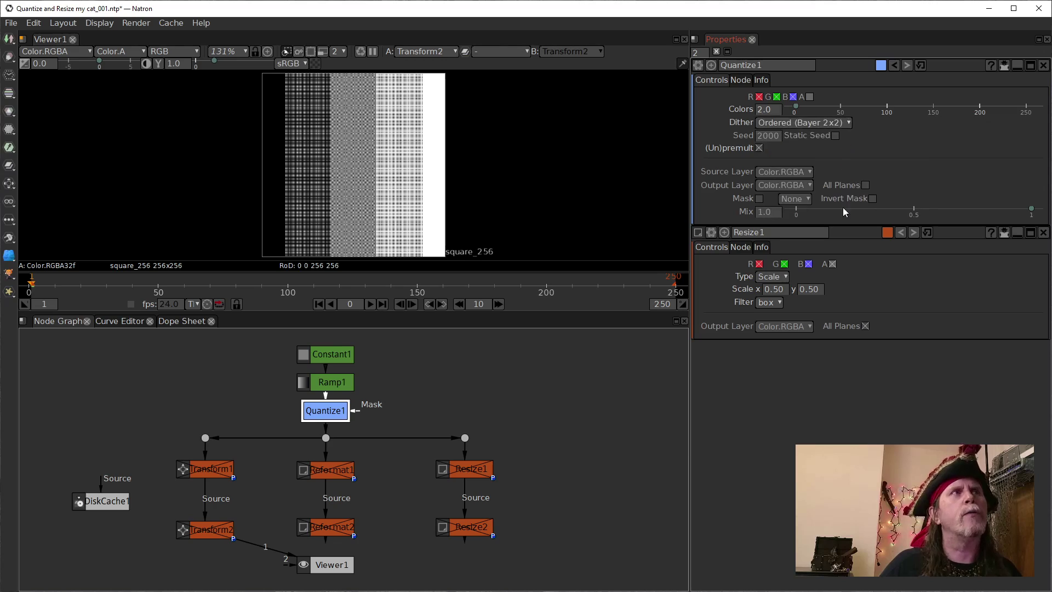
- Examine the individual pixels of the Bayer 2x2 dither pattern in the ramp's bright band
{"action": "scroll", "coordinate": [490, 171], "scroll_direction": "up", "scroll_amount": 10}
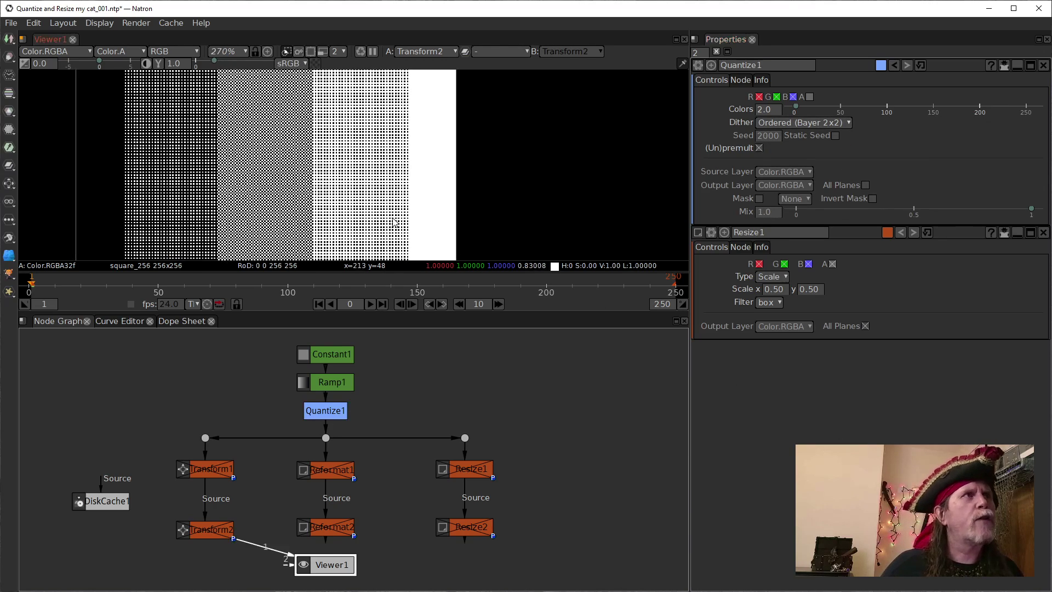
{"action": "scroll", "coordinate": [490, 170], "scroll_direction": "up", "scroll_amount": 2}
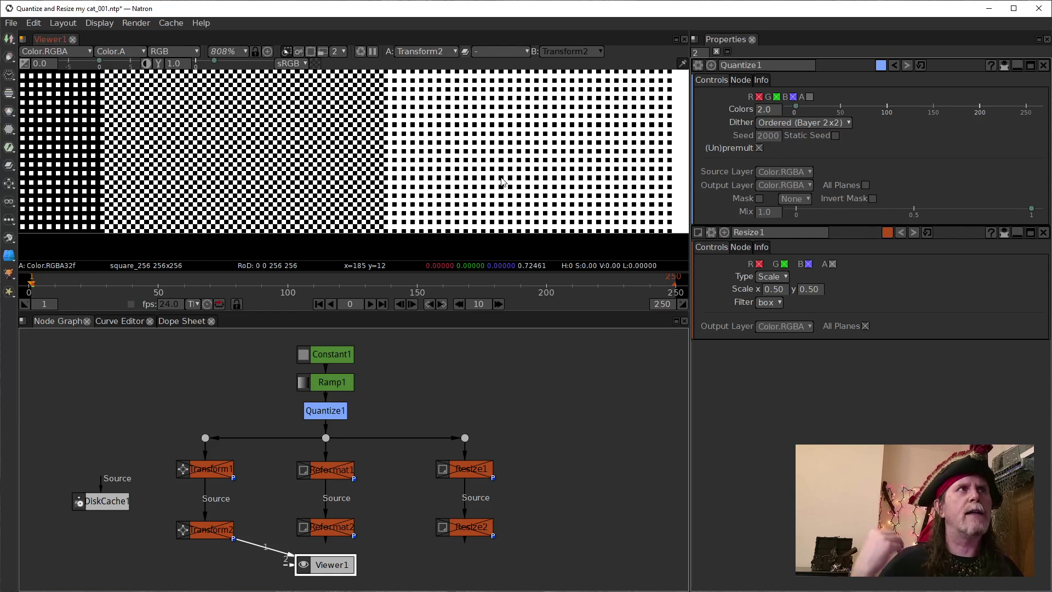
{"action": "scroll", "coordinate": [378, 167], "scroll_direction": "up", "scroll_amount": 6}
{"action": "left_click", "coordinate": [799, 111]}
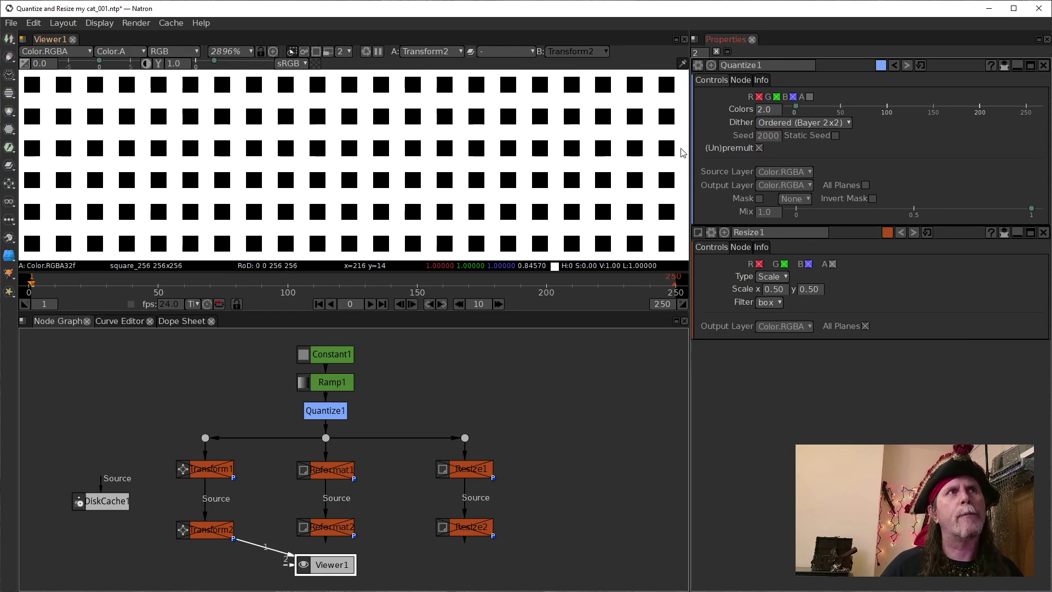
{"action": "left_click_drag", "start_coordinate": [681, 161], "coordinate": [382, 150]}
{"action": "scroll", "coordinate": [493, 165], "scroll_direction": "up", "scroll_amount": 6}
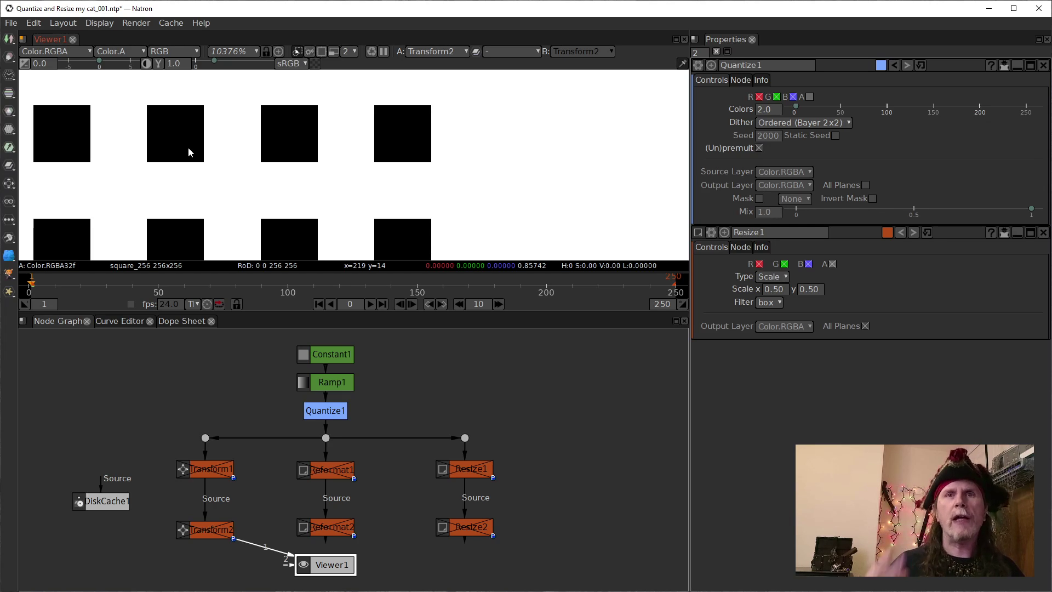
{"action": "scroll", "coordinate": [311, 185], "scroll_direction": "down", "scroll_amount": 2}
{"action": "scroll", "coordinate": [311, 185], "scroll_direction": "down", "scroll_amount": 1}
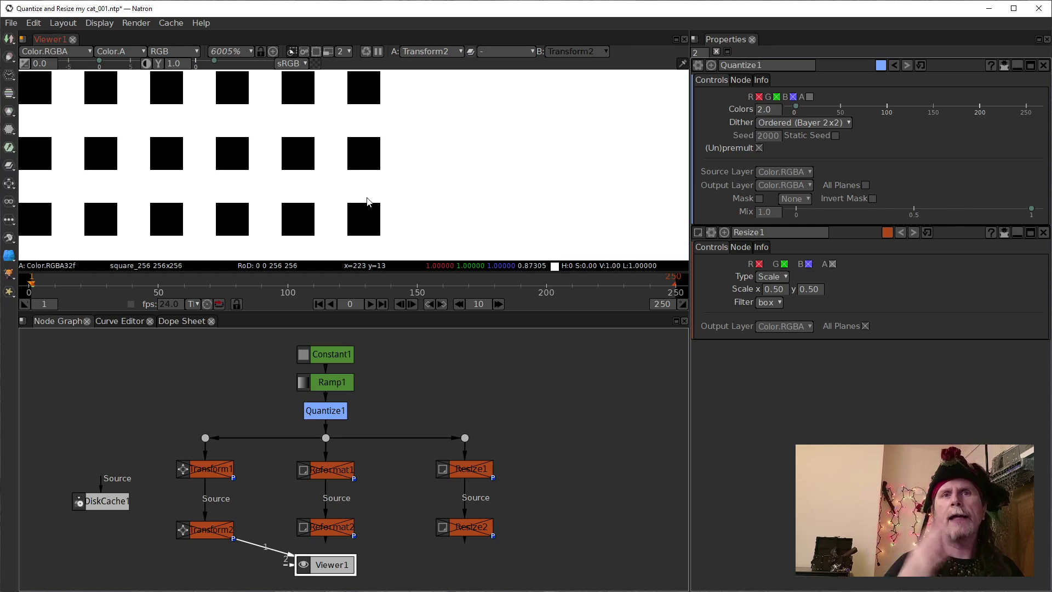
- Compare the Bayer 2x2 dot patterns across the dark, middle and bright bands of the ramp
{"action": "scroll", "coordinate": [302, 187], "scroll_direction": "down", "scroll_amount": 6}
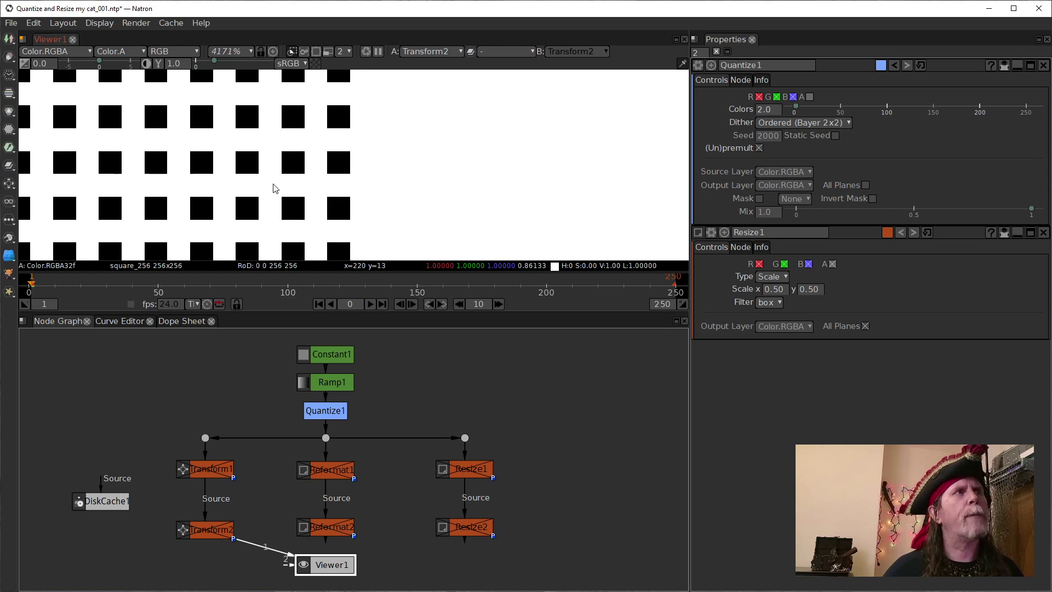
{"action": "scroll", "coordinate": [399, 183], "scroll_direction": "down", "scroll_amount": 6}
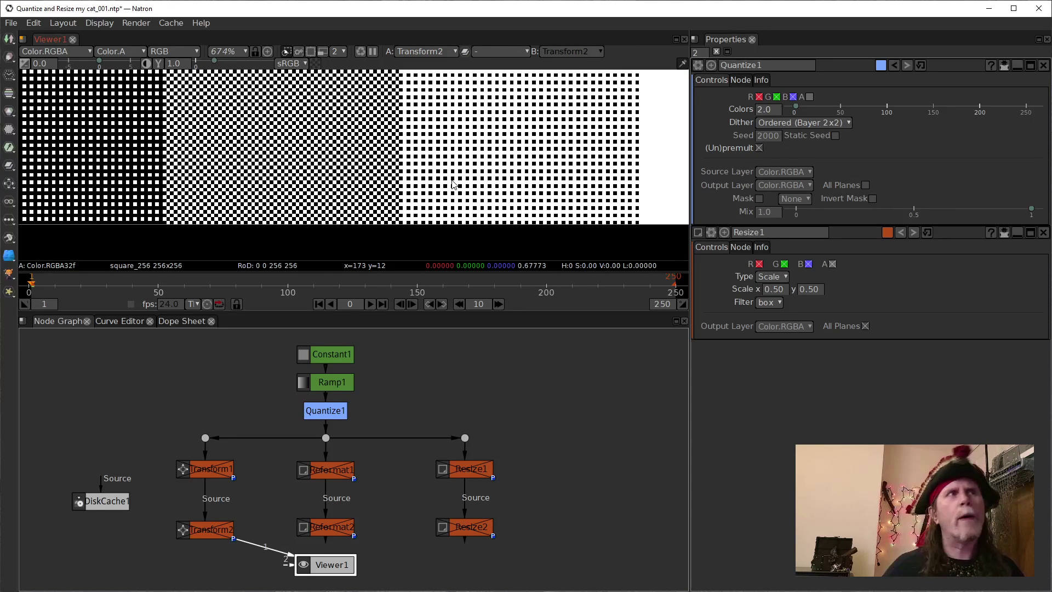
{"action": "scroll", "coordinate": [427, 187], "scroll_direction": "up", "scroll_amount": 2}
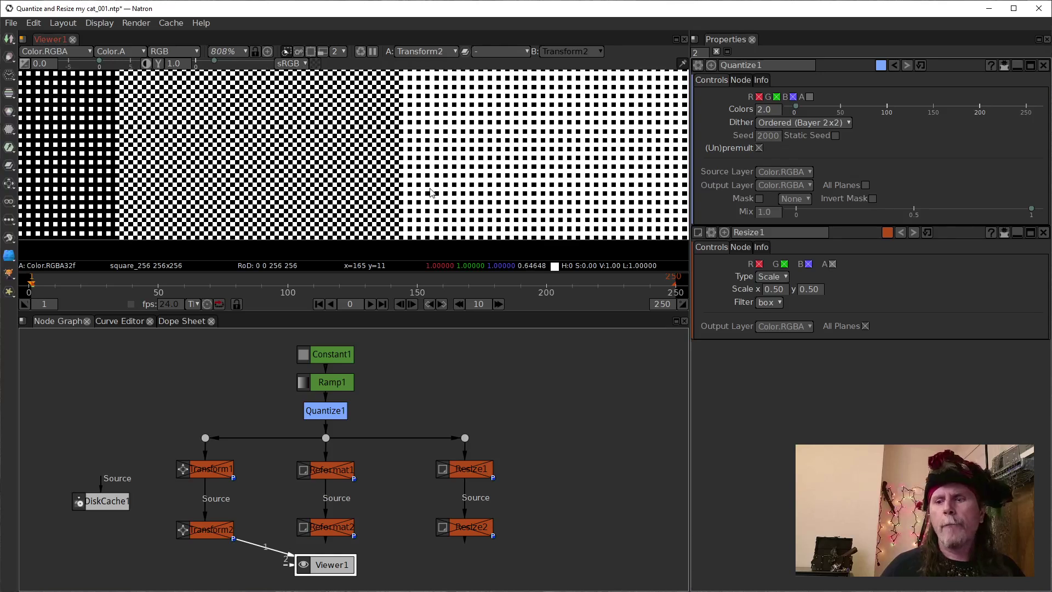
{"action": "scroll", "coordinate": [450, 187], "scroll_direction": "down", "scroll_amount": 1}
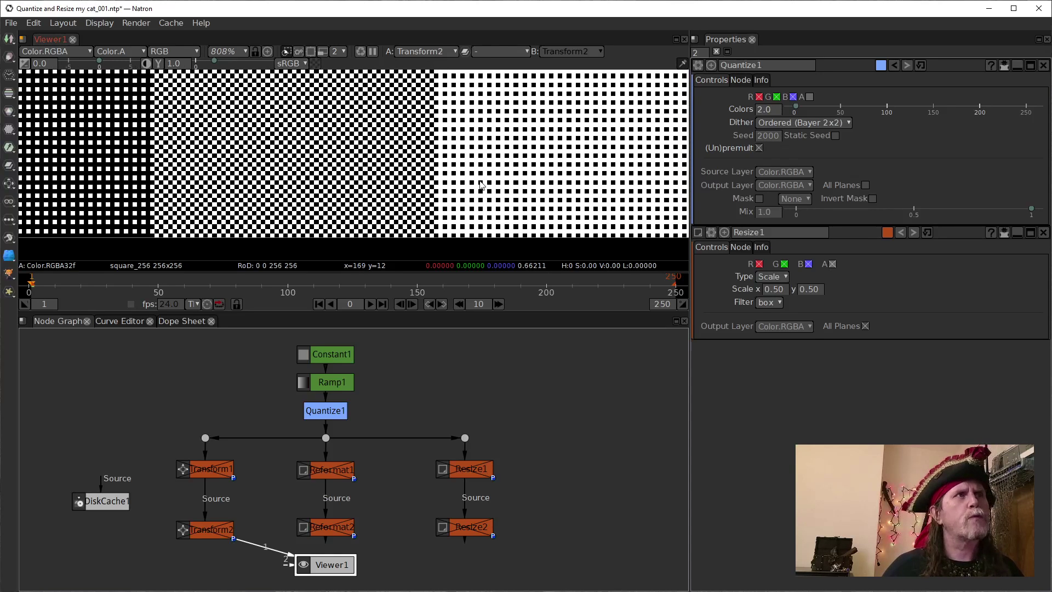
{"action": "scroll", "coordinate": [515, 192], "scroll_direction": "down", "scroll_amount": 2}
{"action": "scroll", "coordinate": [548, 200], "scroll_direction": "up", "scroll_amount": 2}
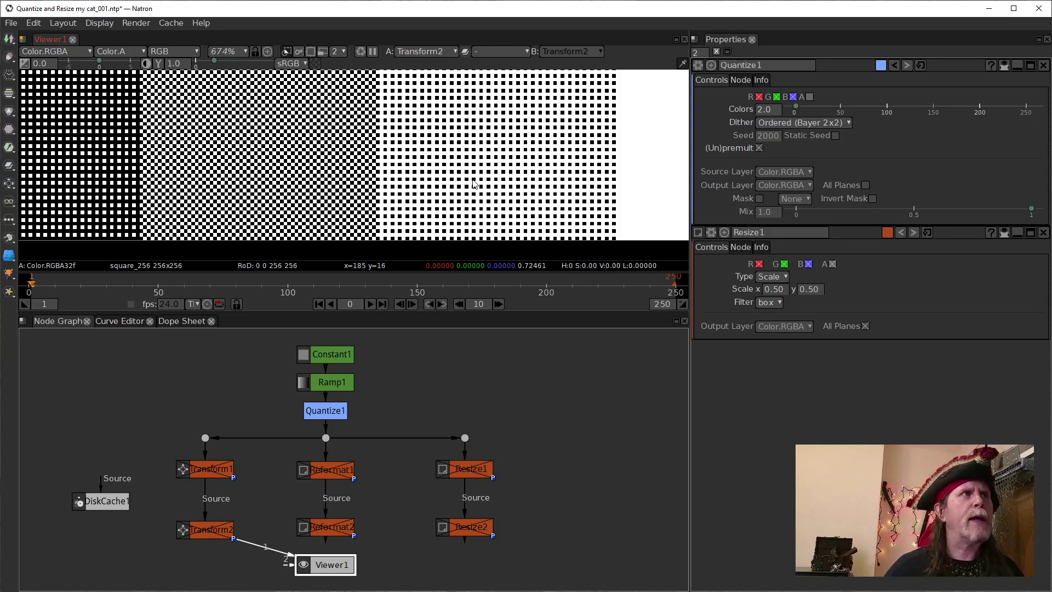
{"action": "scroll", "coordinate": [454, 189], "scroll_direction": "down", "scroll_amount": 2}
{"action": "scroll", "coordinate": [384, 203], "scroll_direction": "up", "scroll_amount": 2}
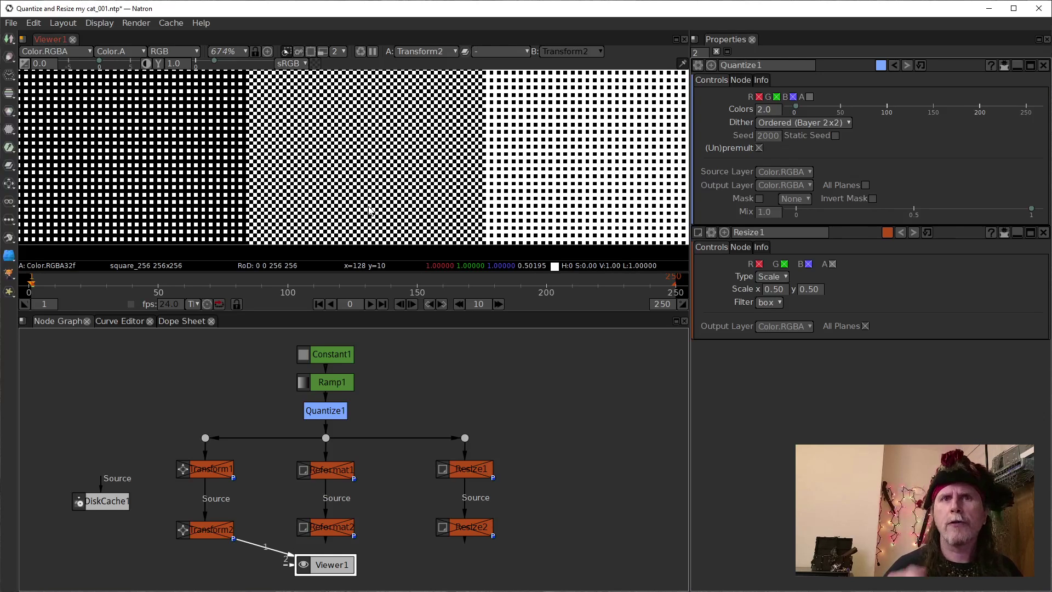
{"action": "scroll", "coordinate": [370, 211], "scroll_direction": "down", "scroll_amount": 2}
{"action": "scroll", "coordinate": [175, 194], "scroll_direction": "up", "scroll_amount": 2}
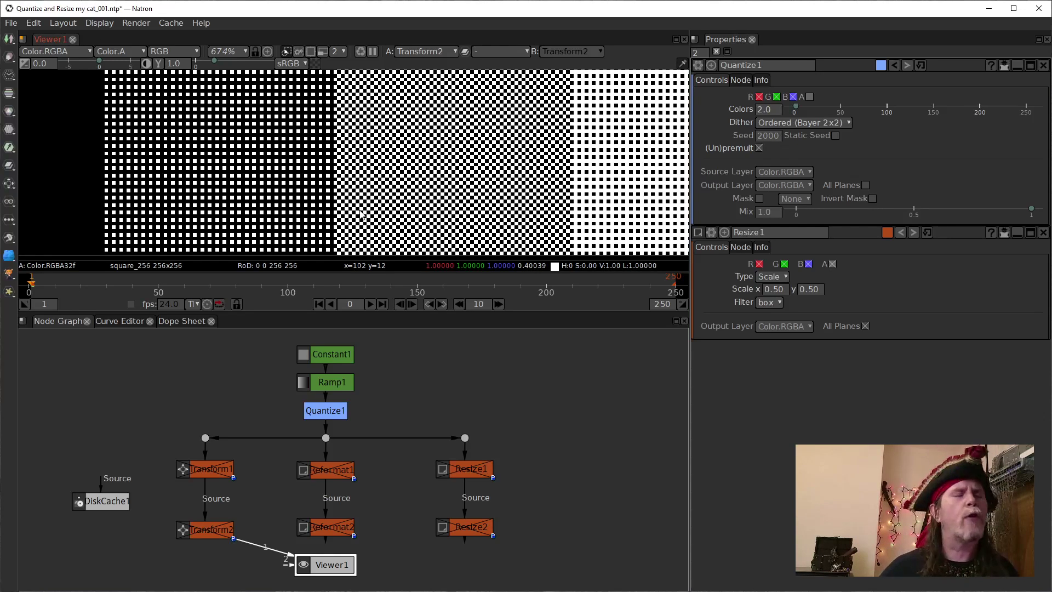
{"action": "scroll", "coordinate": [389, 205], "scroll_direction": "right", "scroll_amount": 3}
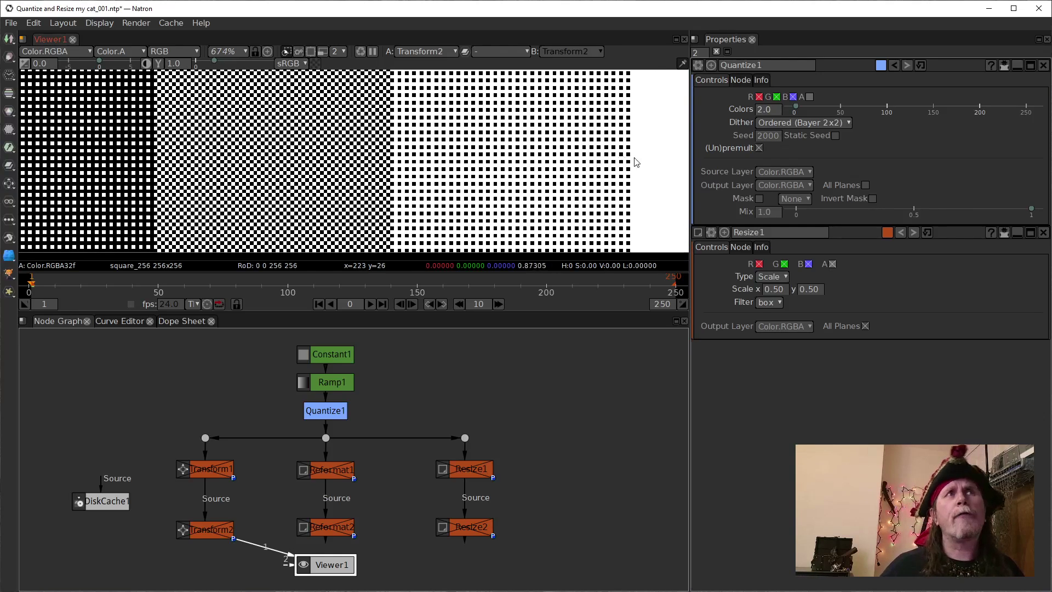
- Change Quantize1's dithering to Ordered (Bayer 4x4)
{"action": "left_click", "coordinate": [836, 123]}
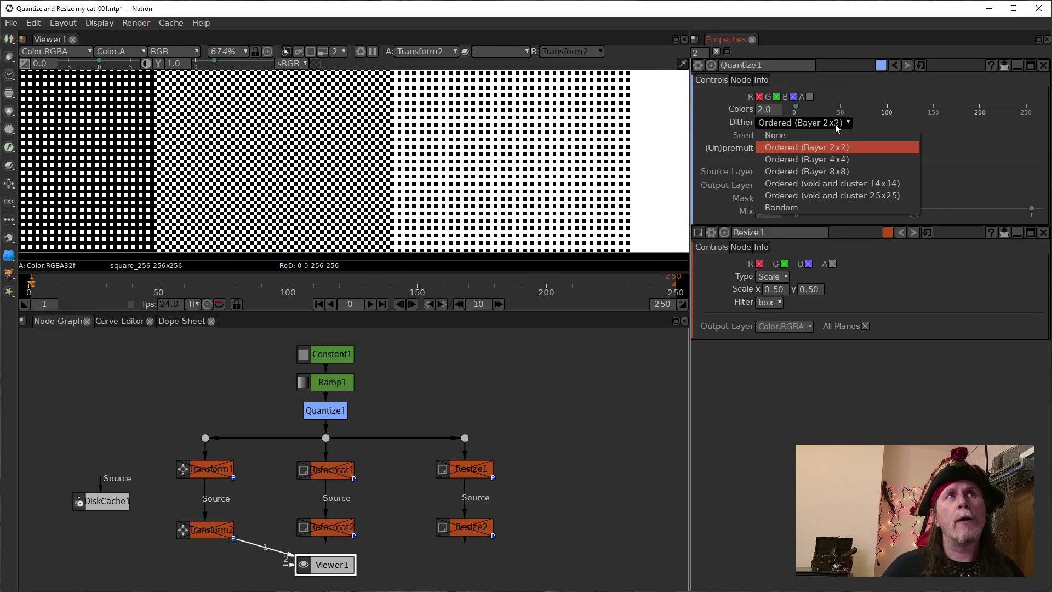
{"action": "left_click", "coordinate": [824, 162]}
- Examine how the Bayer 4x4 dot pattern changes from the ramp's white end towards its dark side
{"action": "scroll", "coordinate": [419, 199], "scroll_direction": "right", "scroll_amount": 3}
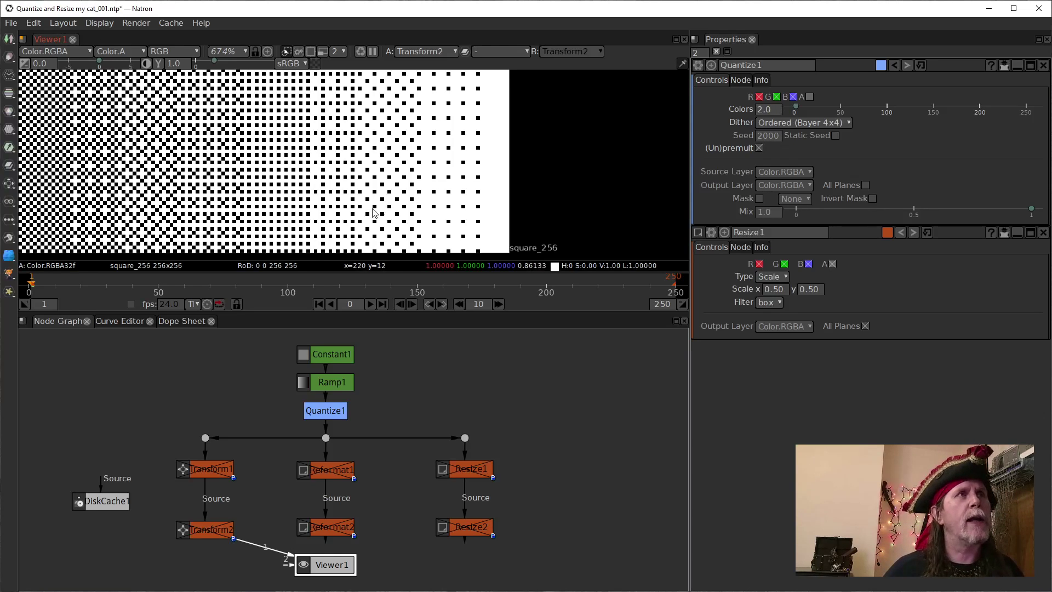
{"action": "scroll", "coordinate": [381, 193], "scroll_direction": "up", "scroll_amount": 1}
{"action": "scroll", "coordinate": [445, 195], "scroll_direction": "up", "scroll_amount": 3}
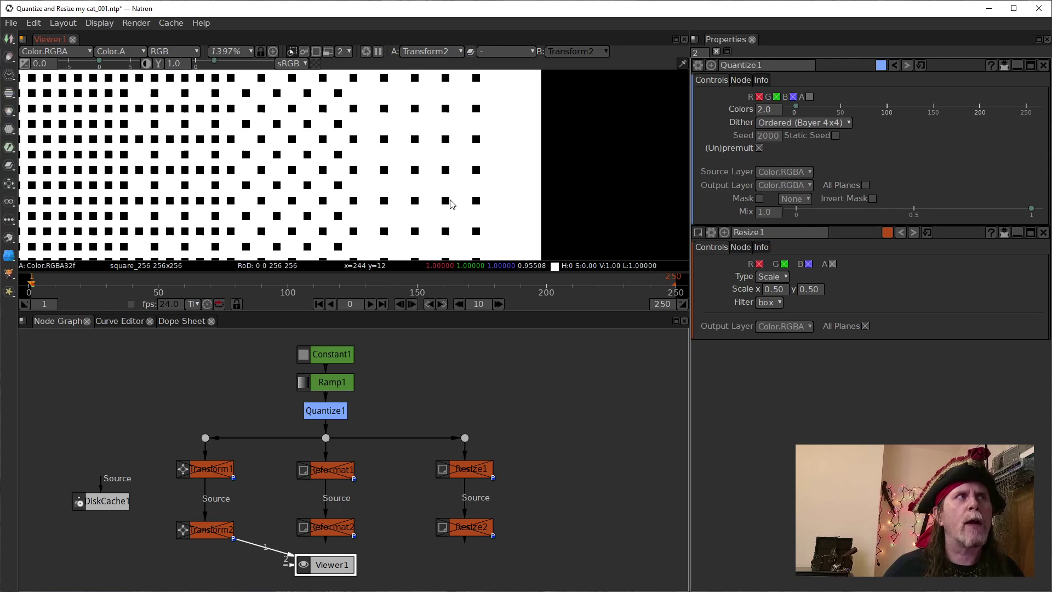
{"action": "left_click_drag", "start_coordinate": [299, 212], "coordinate": [404, 192]}
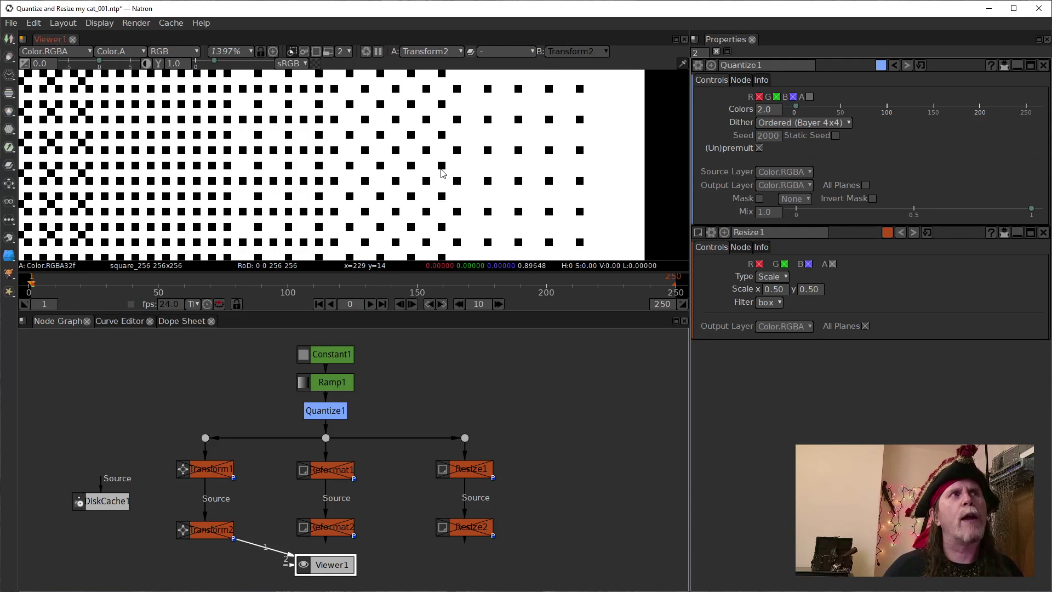
{"action": "left_click_drag", "start_coordinate": [344, 164], "coordinate": [449, 160]}
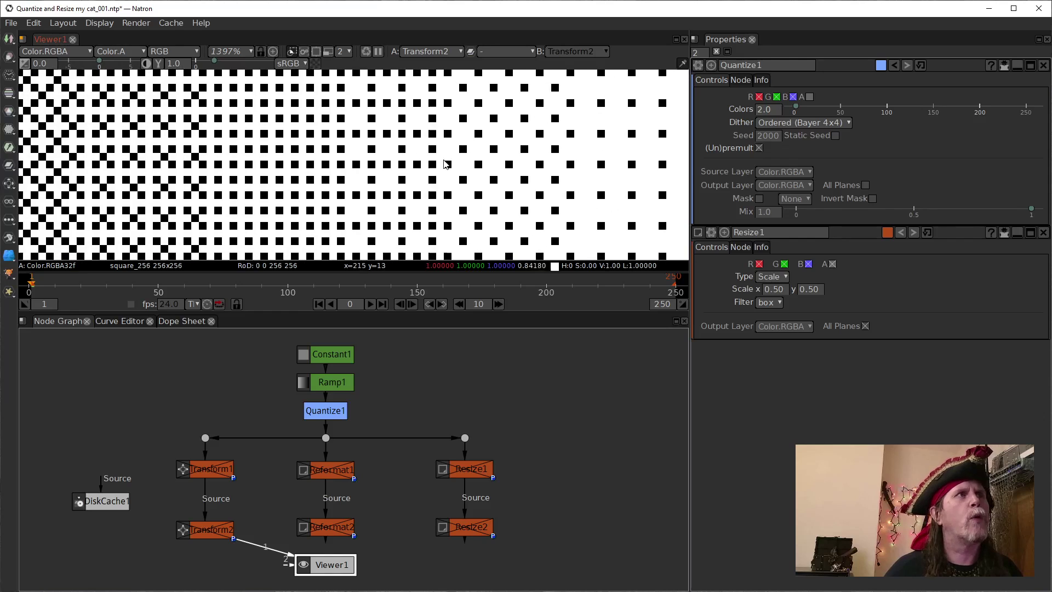
{"action": "left_click_drag", "start_coordinate": [252, 181], "coordinate": [378, 181]}
{"action": "left_click_drag", "start_coordinate": [219, 181], "coordinate": [345, 183]}
{"action": "left_click_drag", "start_coordinate": [60, 186], "coordinate": [185, 186]}
{"action": "scroll", "coordinate": [412, 217], "scroll_direction": "down", "scroll_amount": 4}
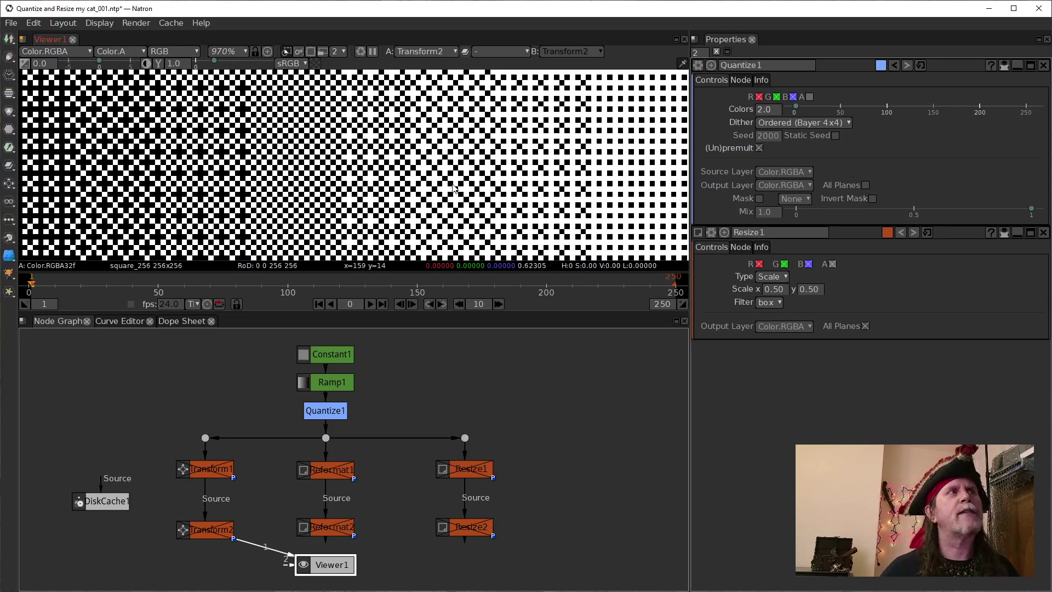
- Change Quantize1's dithering to Ordered (Bayer 8x8)
{"action": "scroll", "coordinate": [320, 106], "scroll_direction": "down", "scroll_amount": 3}
{"action": "scroll", "coordinate": [362, 148], "scroll_direction": "down", "scroll_amount": 3}
{"action": "scroll", "coordinate": [378, 155], "scroll_direction": "down", "scroll_amount": 3}
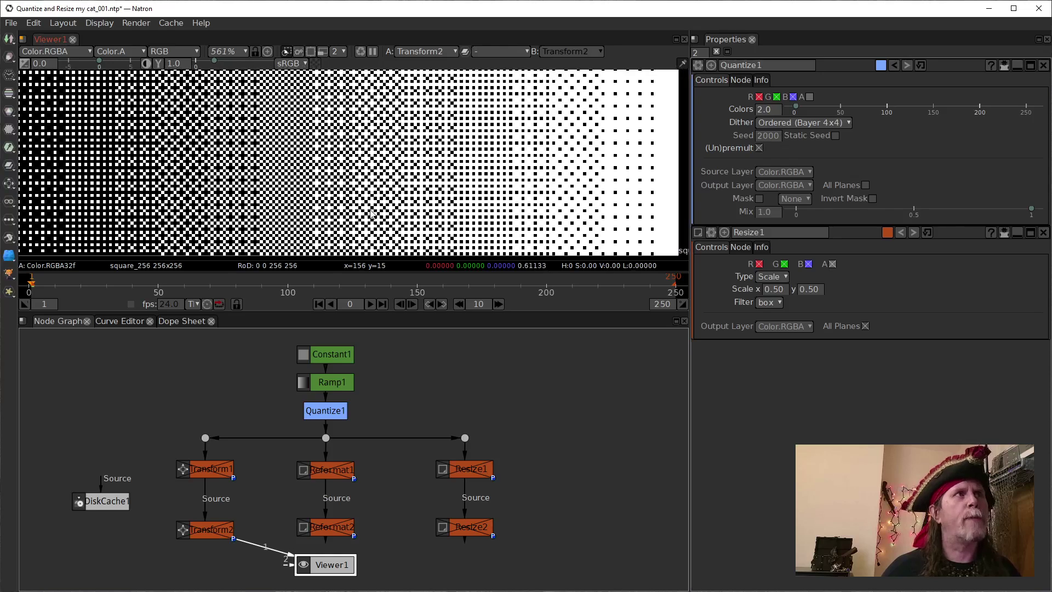
{"action": "scroll", "coordinate": [377, 193], "scroll_direction": "down", "scroll_amount": 3}
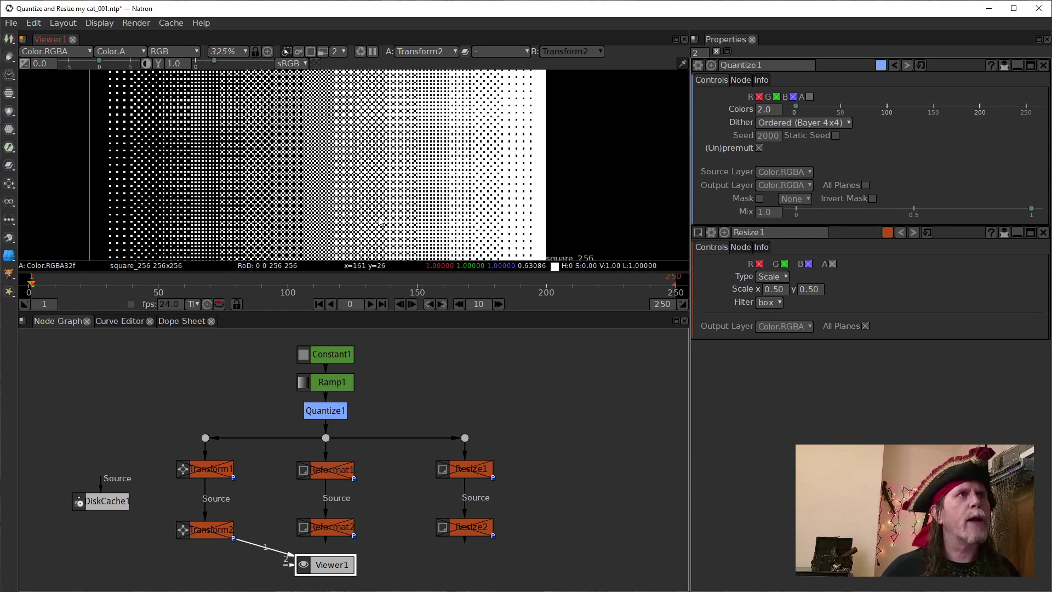
{"action": "left_click_drag", "start_coordinate": [376, 192], "coordinate": [378, 216]}
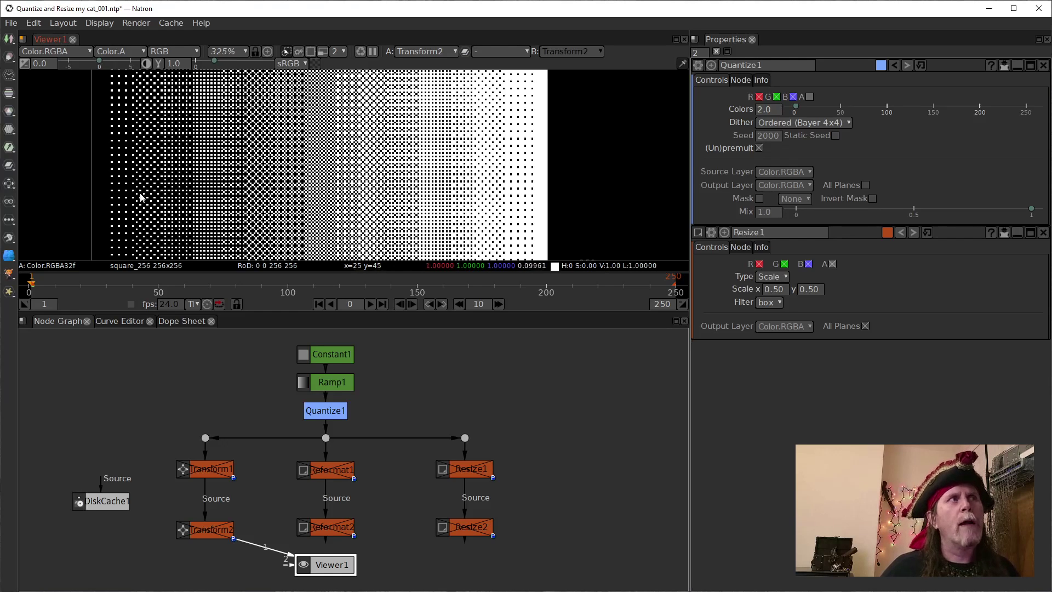
{"action": "left_click", "coordinate": [824, 122]}
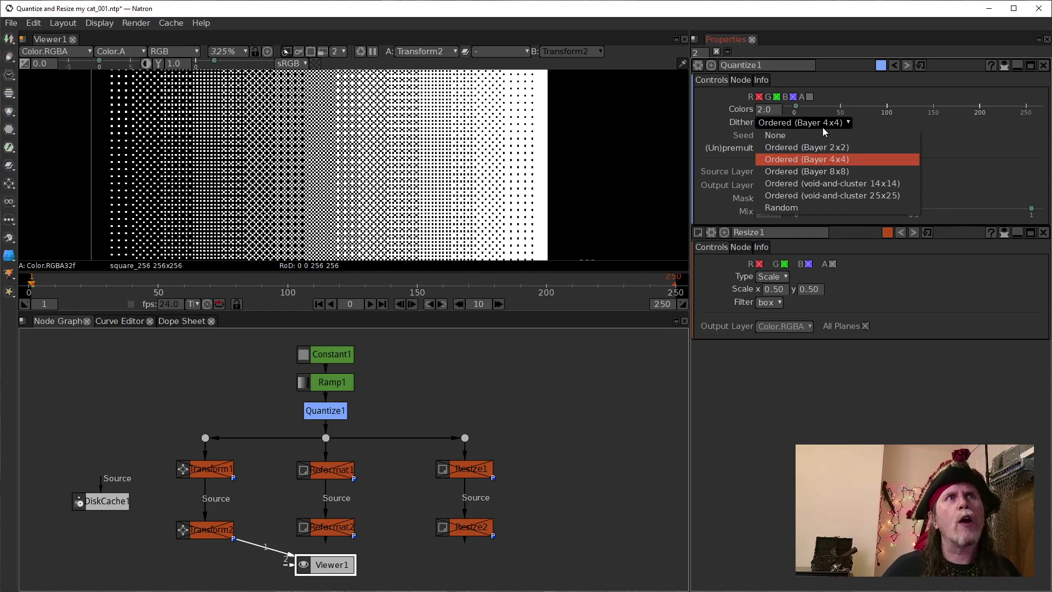
{"action": "left_click", "coordinate": [816, 172]}
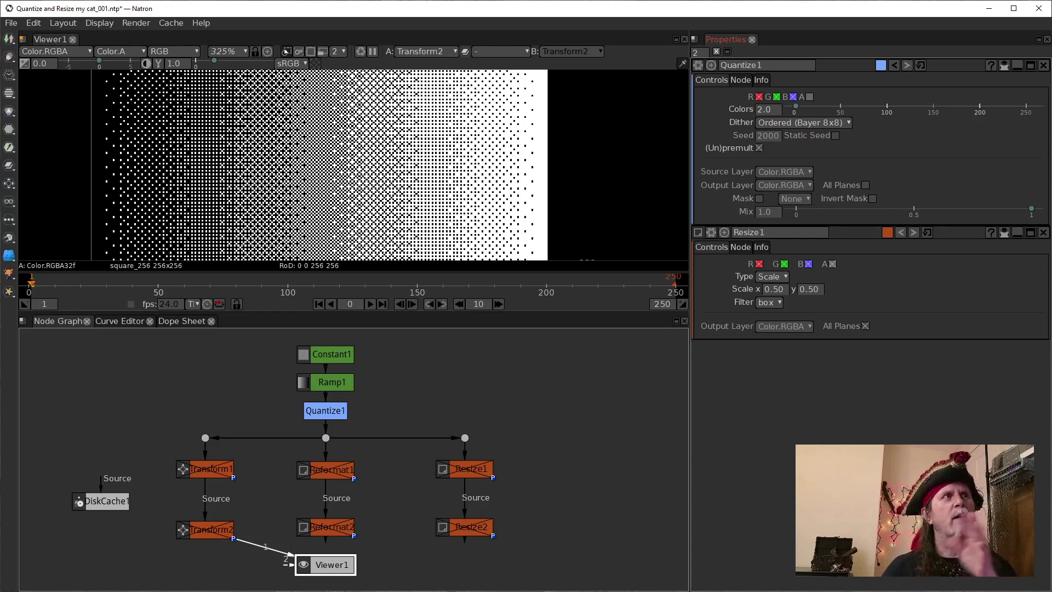
- Look over the Bayer 8x8 ramp and switch Quantize1's dithering to Ordered (void-and-cluster 14x14)
{"action": "left_click_drag", "start_coordinate": [428, 196], "coordinate": [502, 183]}
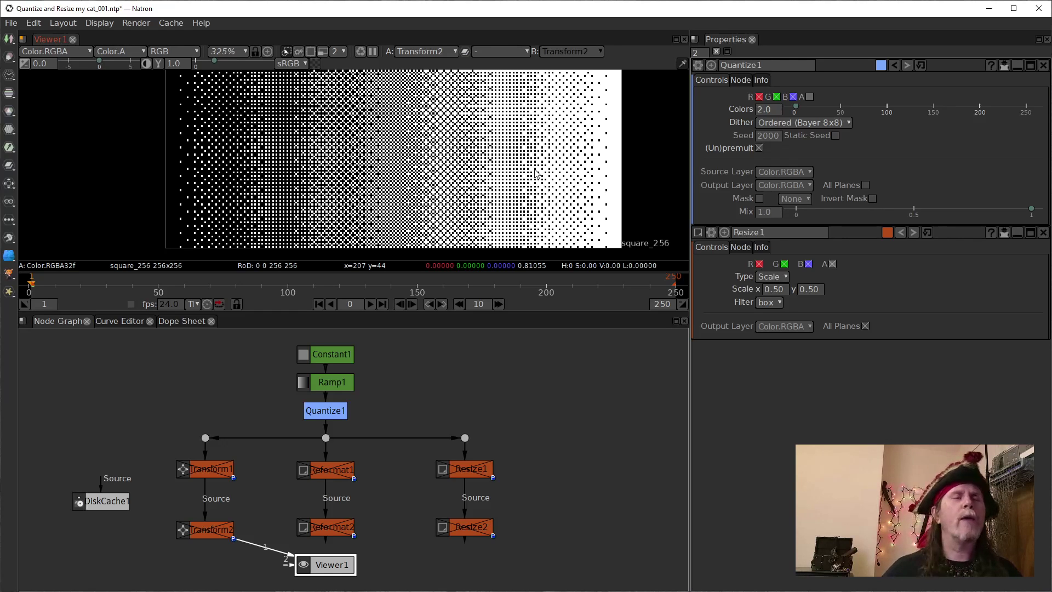
{"action": "left_click_drag", "start_coordinate": [424, 140], "coordinate": [368, 153]}
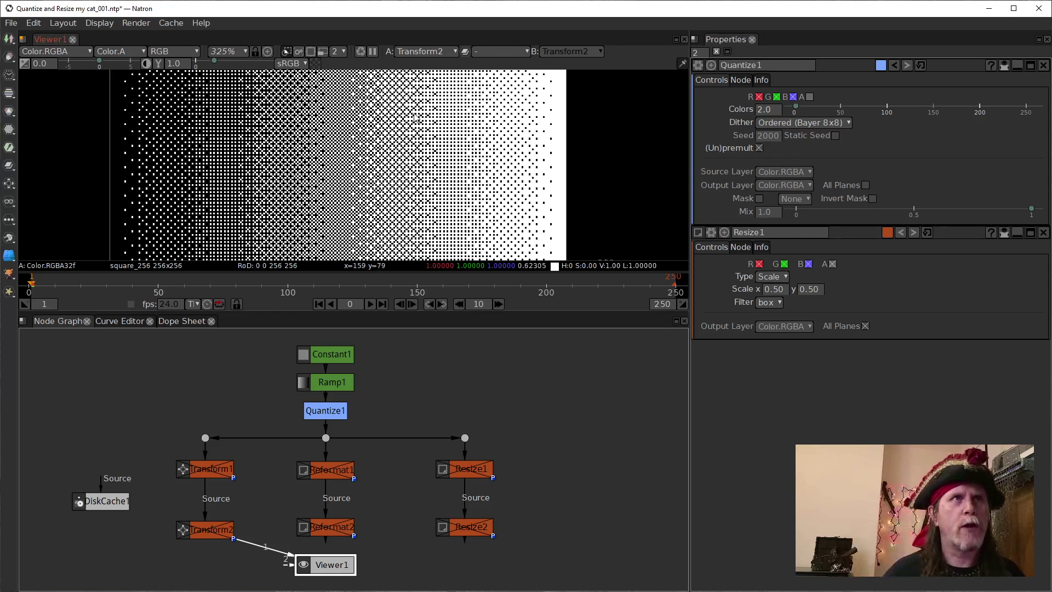
{"action": "left_click", "coordinate": [845, 122]}
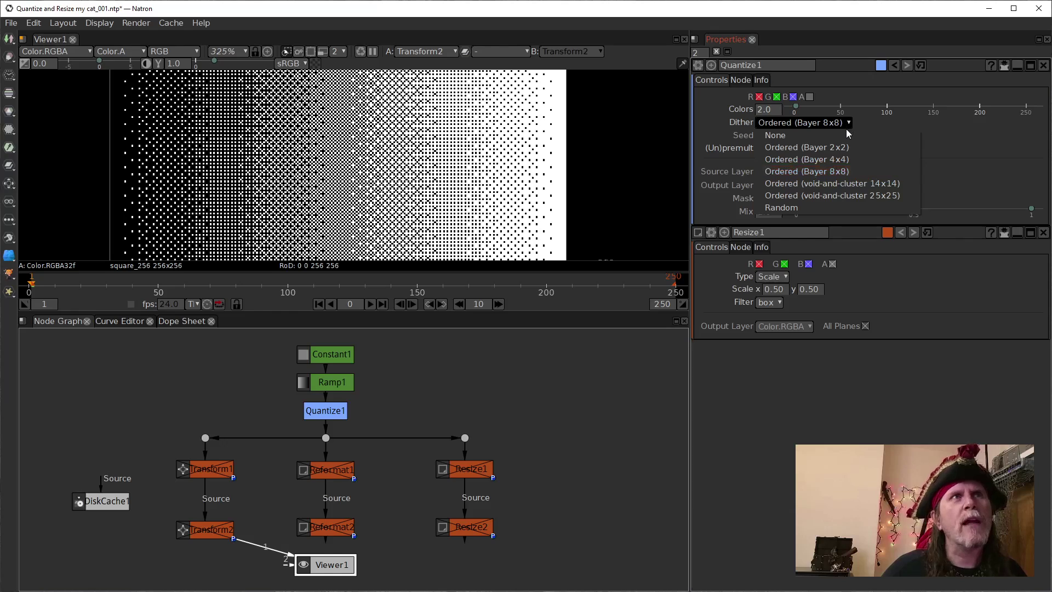
{"action": "left_click", "coordinate": [826, 186]}
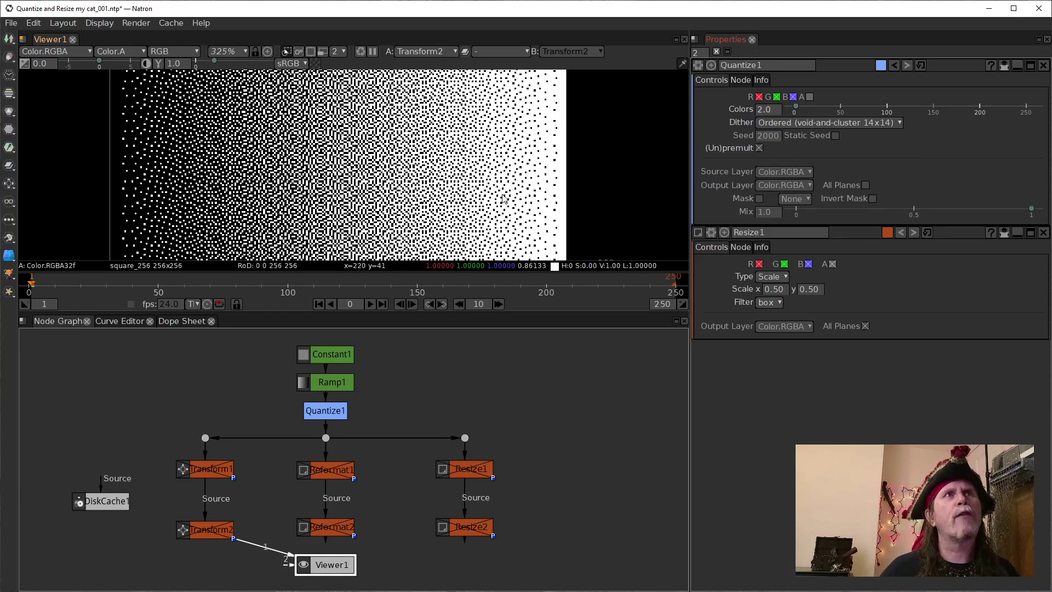
- Compare the void-and-cluster 14x14 ramp at several magnifications and switch Quantize1's dithering to Ordered (void-and-cluster 25x25)
{"action": "scroll", "coordinate": [477, 197], "scroll_direction": "down", "scroll_amount": 2}
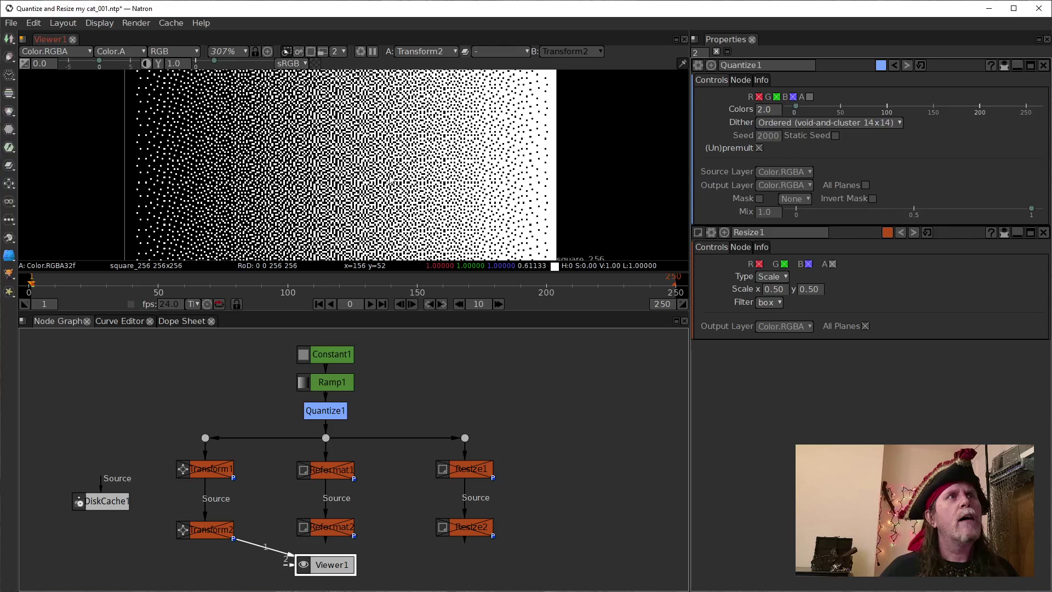
{"action": "scroll", "coordinate": [388, 180], "scroll_direction": "down", "scroll_amount": 6}
{"action": "scroll", "coordinate": [437, 199], "scroll_direction": "down", "scroll_amount": 2}
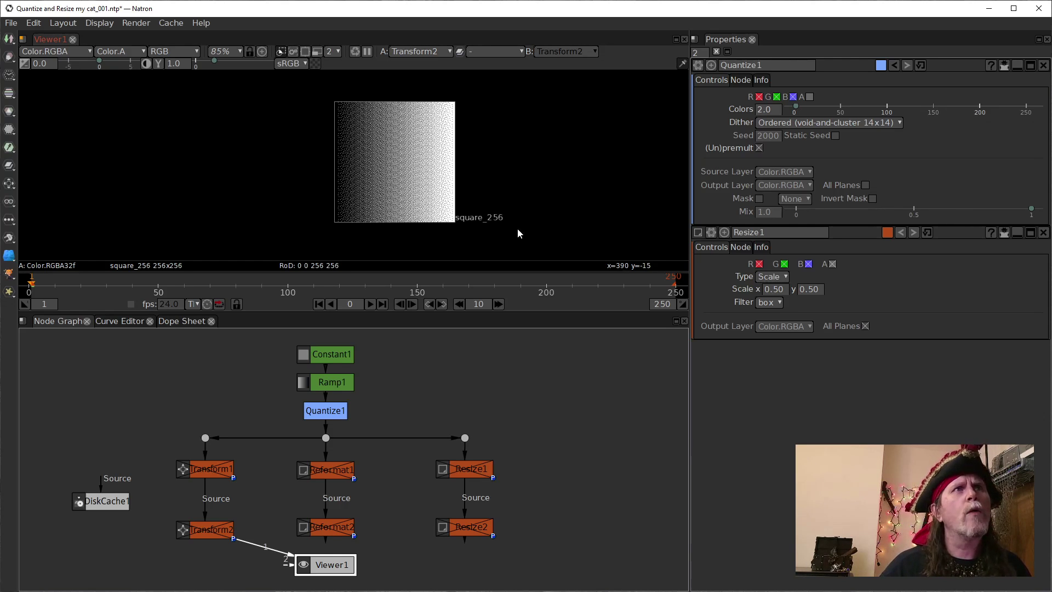
{"action": "scroll", "coordinate": [483, 216], "scroll_direction": "up", "scroll_amount": 4}
{"action": "scroll", "coordinate": [495, 235], "scroll_direction": "up", "scroll_amount": 2}
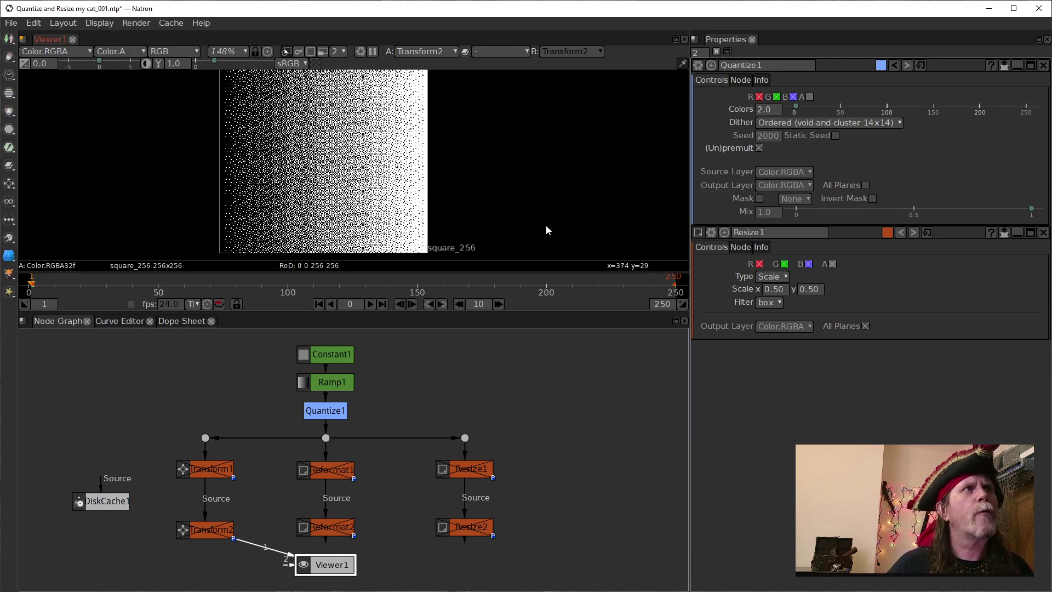
{"action": "left_click", "coordinate": [843, 121]}
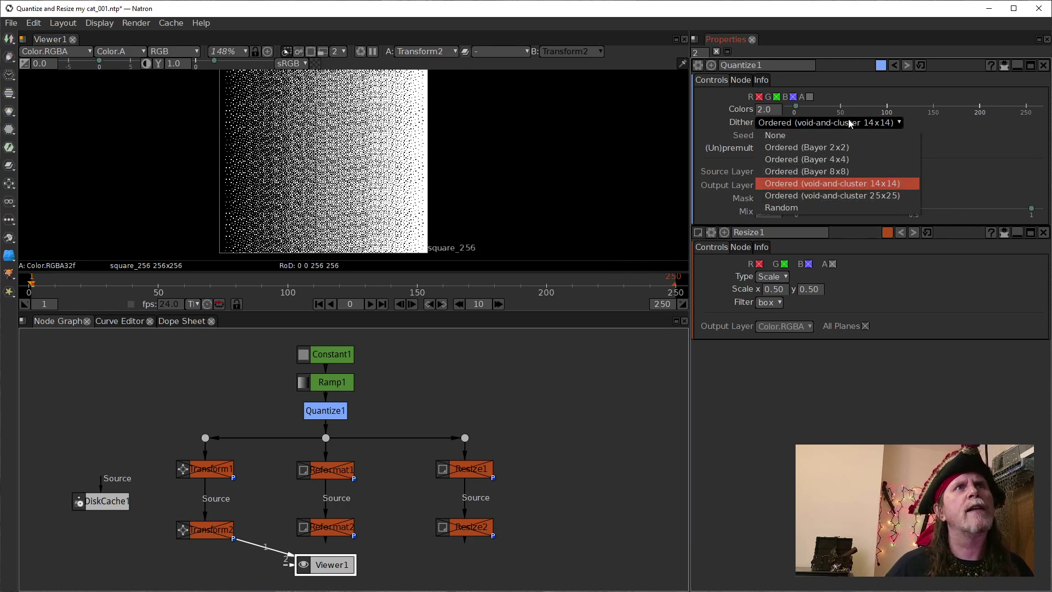
{"action": "left_click", "coordinate": [843, 198]}
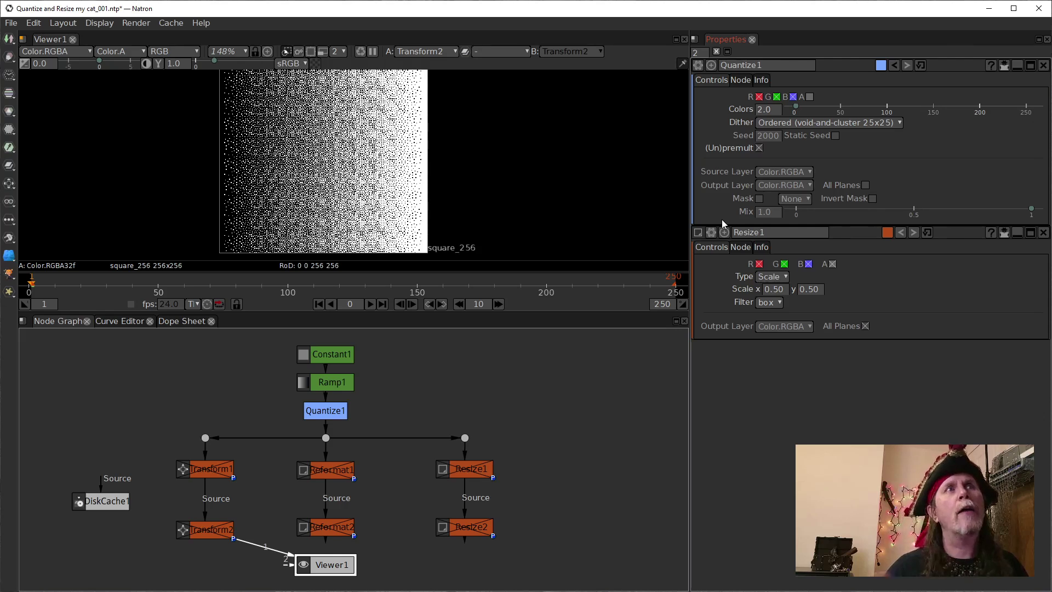
- Change Quantize1's dithering to Random and examine the noise pattern across the ramp
{"action": "left_click", "coordinate": [830, 124]}
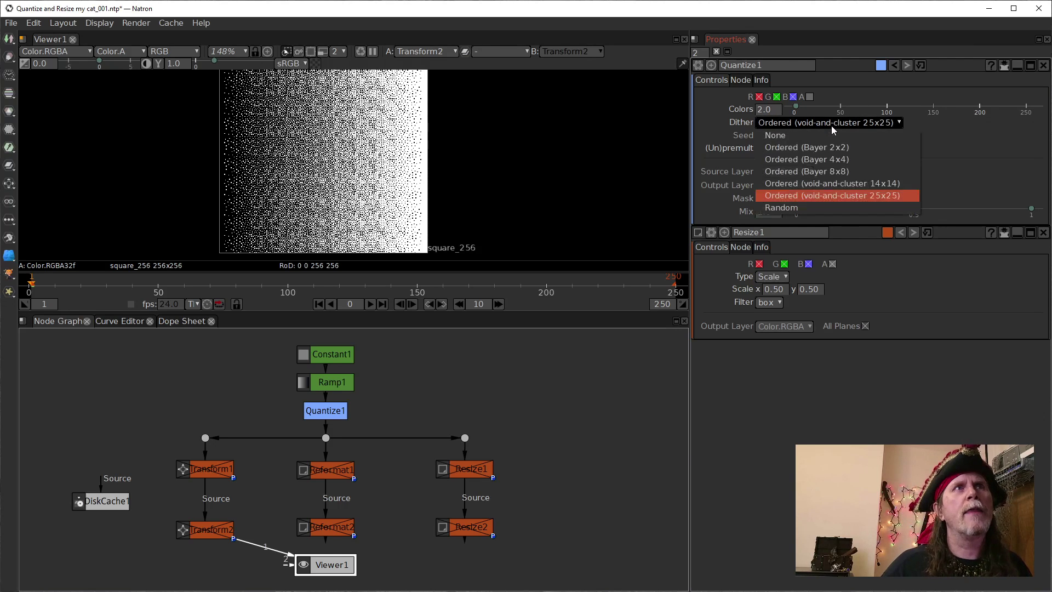
{"action": "left_click", "coordinate": [810, 203]}
{"action": "scroll", "coordinate": [441, 209], "scroll_direction": "up", "scroll_amount": 6}
{"action": "left_click_drag", "start_coordinate": [371, 206], "coordinate": [437, 206]}
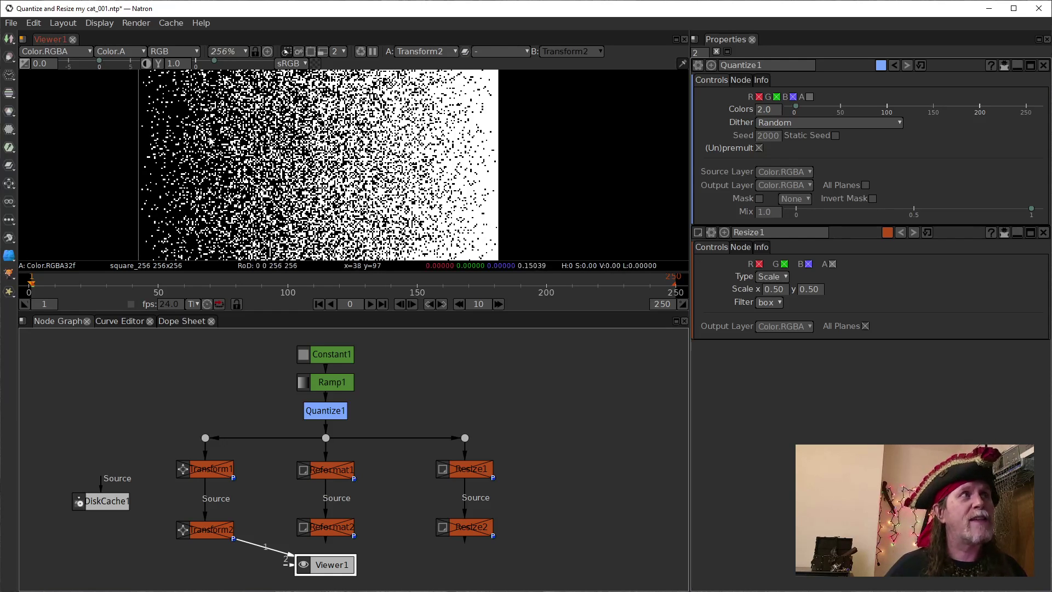
- Set Quantize1's dithering back to Ordered (Bayer 2x2)
{"action": "scroll", "coordinate": [307, 164], "scroll_direction": "down", "scroll_amount": 3}
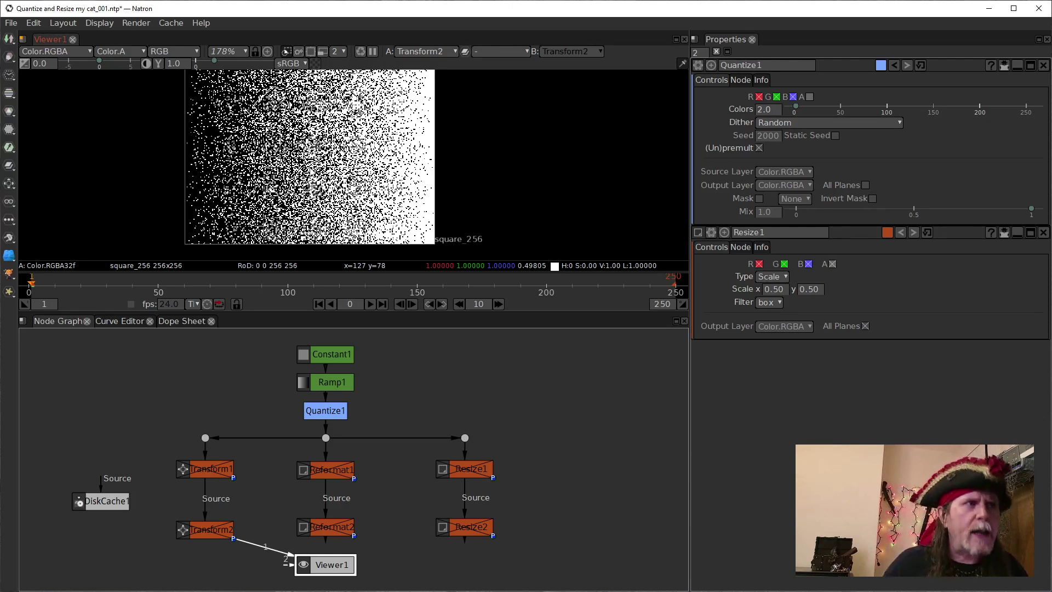
{"action": "left_click", "coordinate": [820, 119]}
{"action": "left_click", "coordinate": [814, 149]}
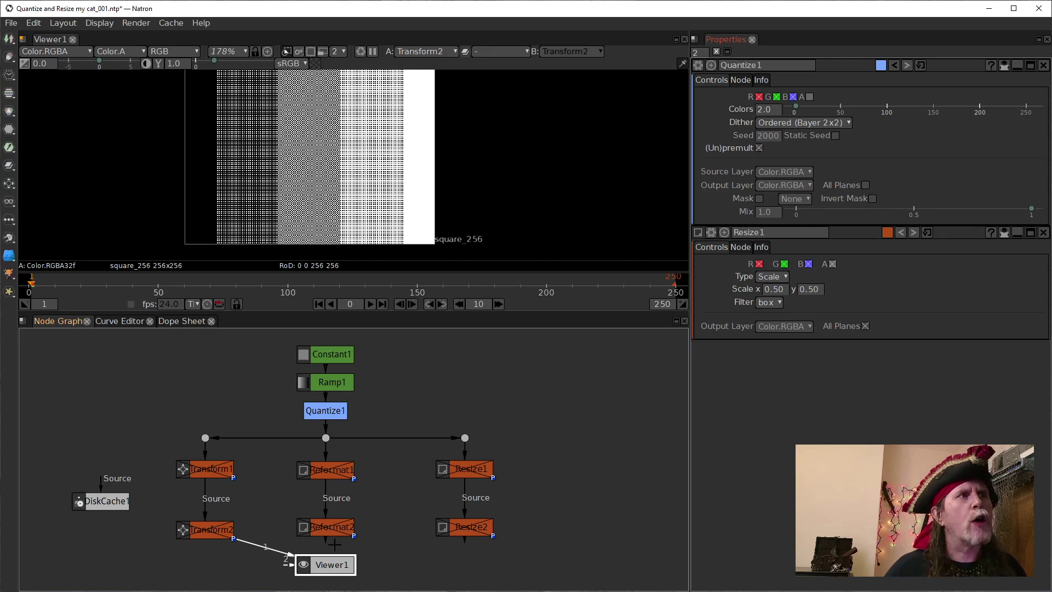
- Open Transform1's settings and enable the node so its 0.50 scale applies to the dithered ramp
{"action": "scroll", "coordinate": [275, 512], "scroll_direction": "up", "scroll_amount": 5}
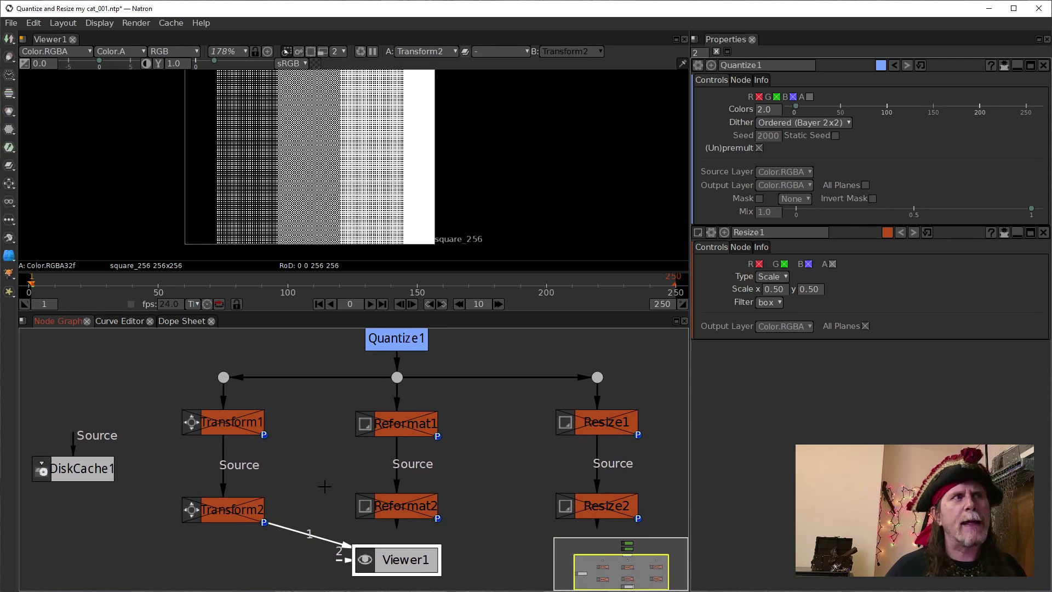
{"action": "left_click", "coordinate": [237, 432]}
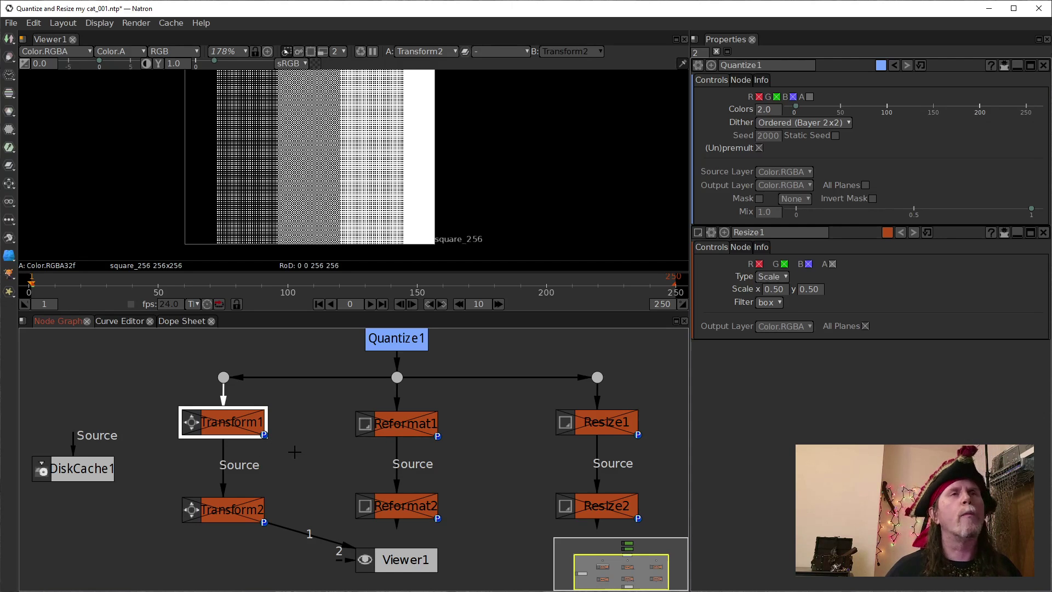
{"action": "double_click", "coordinate": [234, 423]}
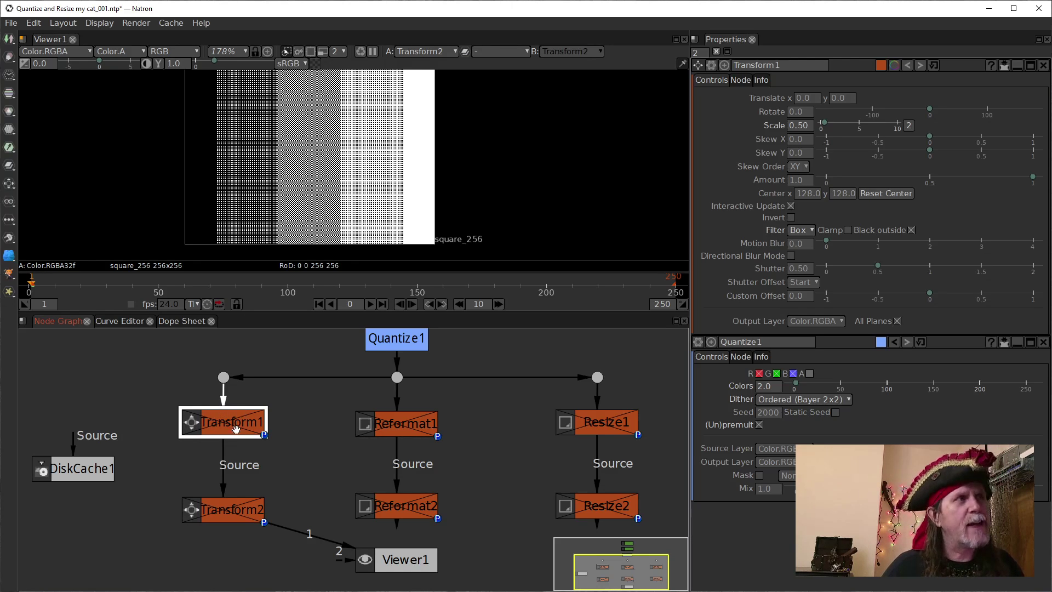
{"action": "left_click", "coordinate": [801, 125]}
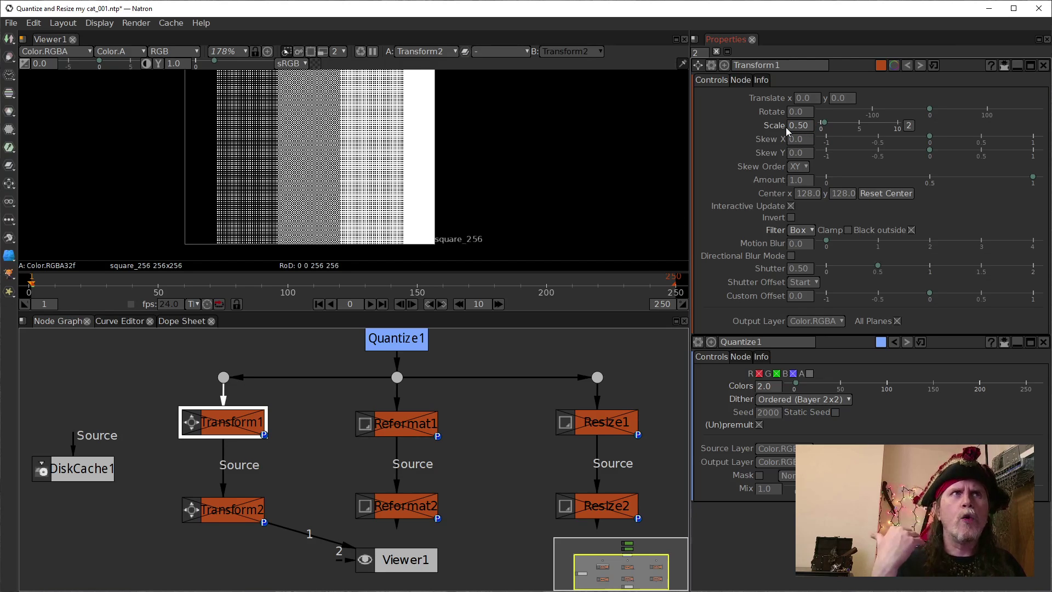
{"action": "left_click", "coordinate": [221, 430]}
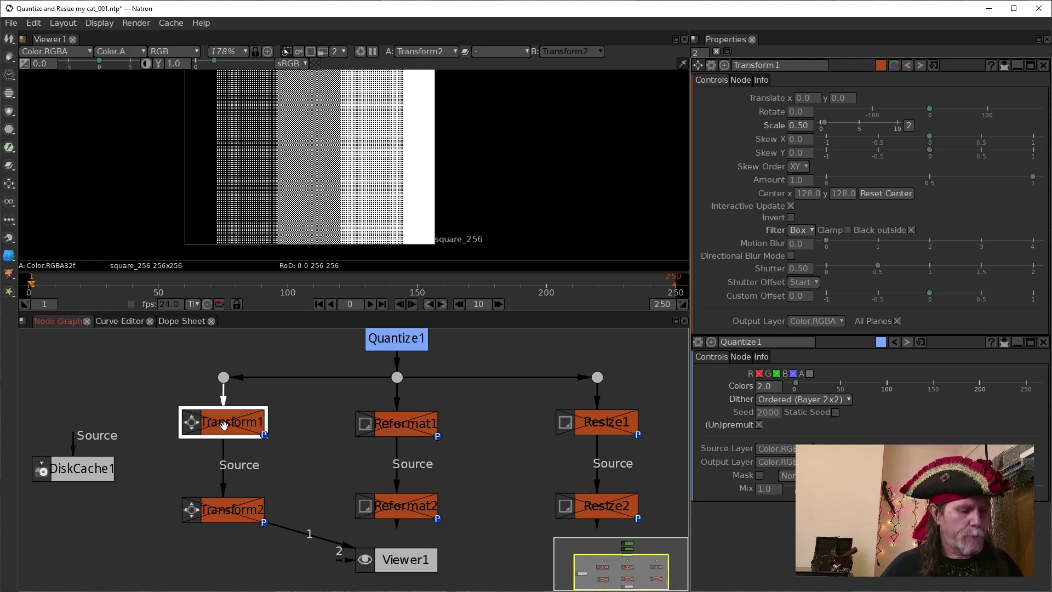
{"action": "key", "text": "d"}
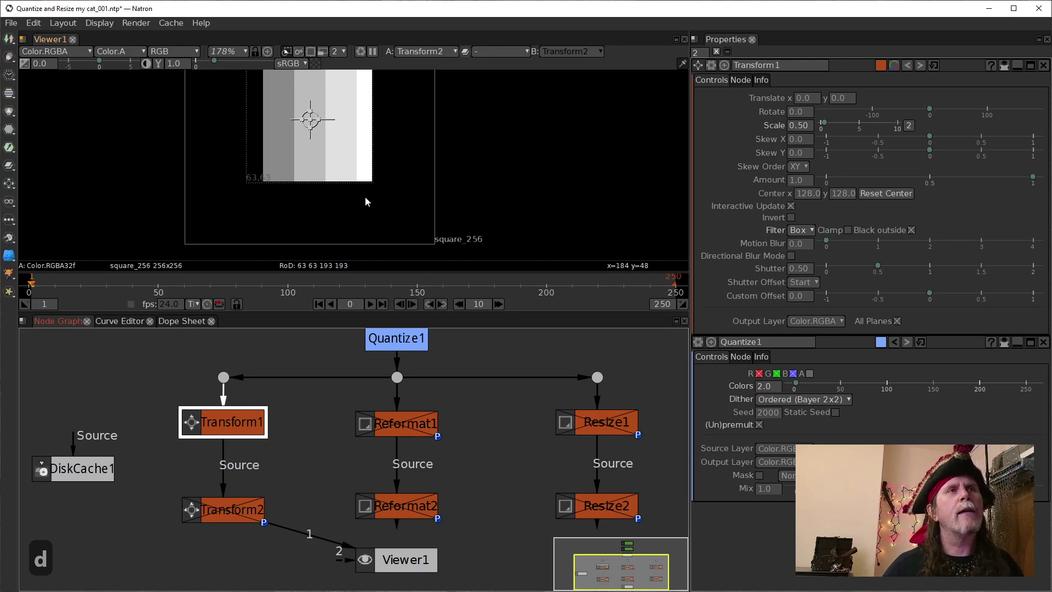
- Inspect Transform1's scaled-down output up close and review the filters the node offers
{"action": "scroll", "coordinate": [365, 196], "scroll_direction": "up", "scroll_amount": 7}
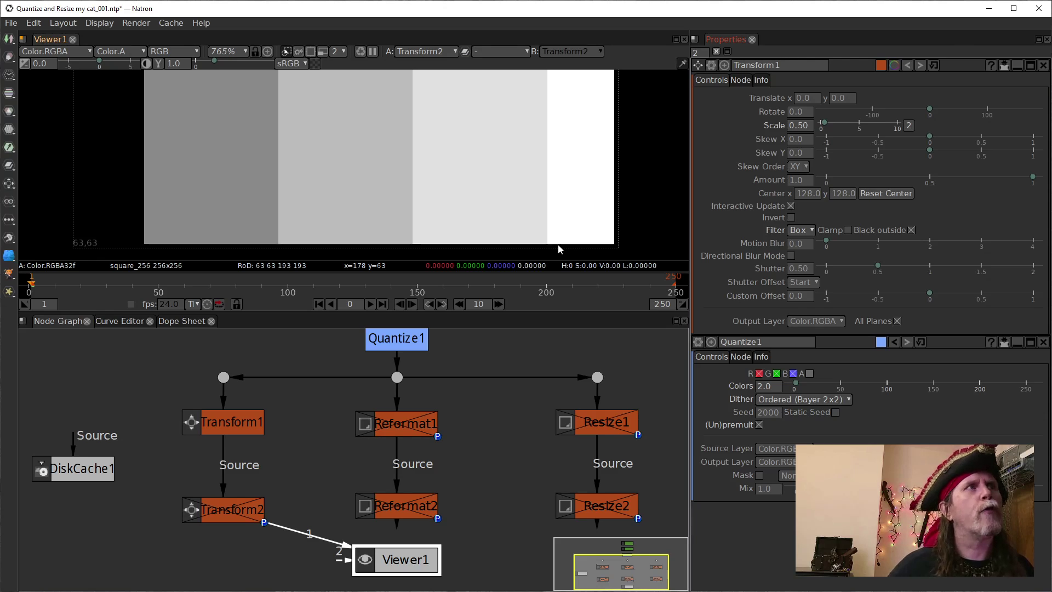
{"action": "left_click", "coordinate": [811, 233]}
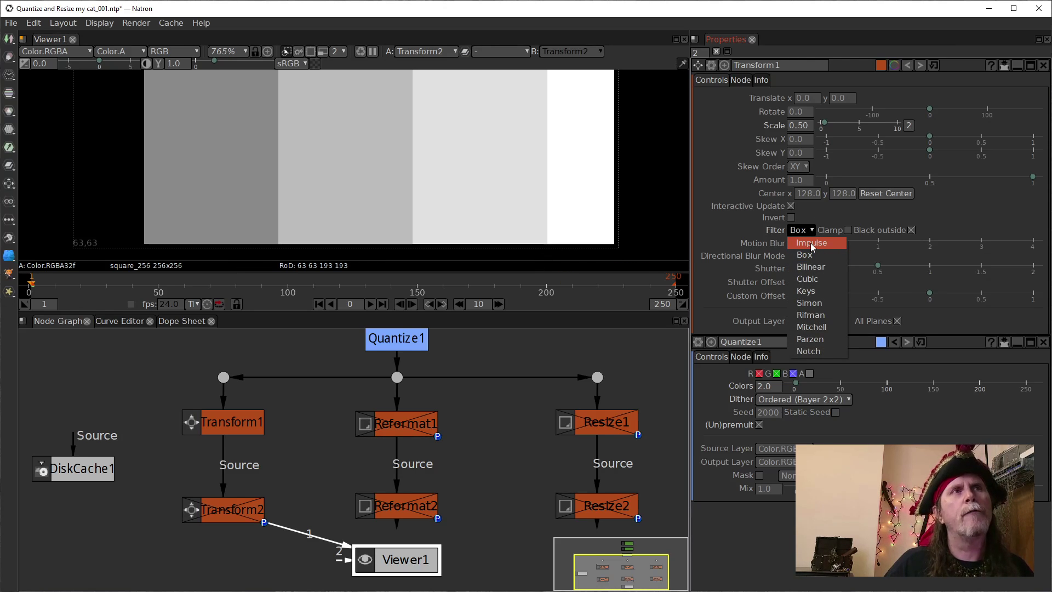
{"action": "left_click", "coordinate": [754, 234]}
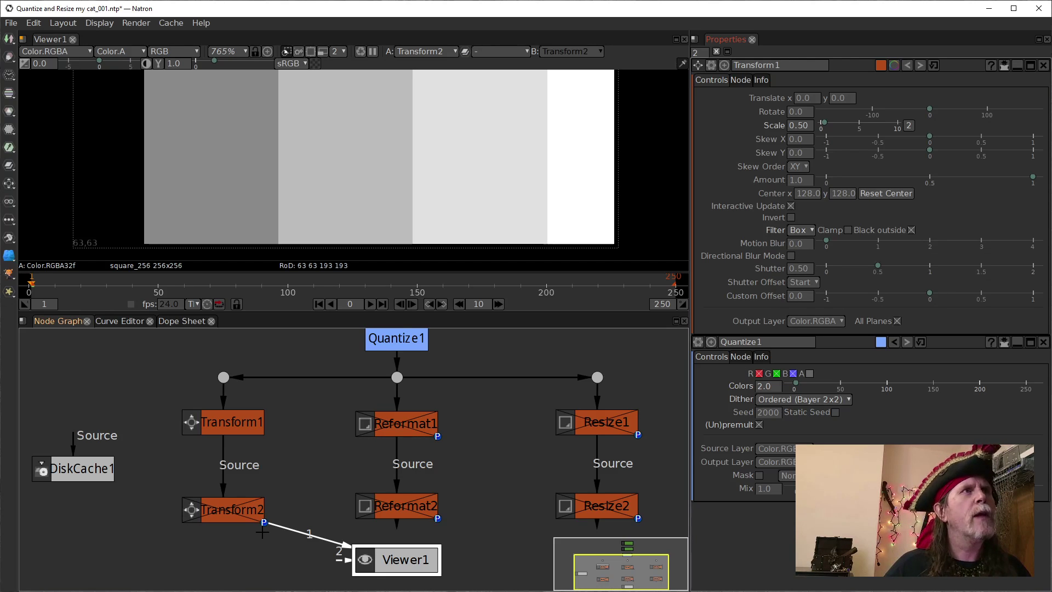
{"action": "scroll", "coordinate": [509, 204], "scroll_direction": "down", "scroll_amount": 10}
{"action": "scroll", "coordinate": [508, 208], "scroll_direction": "down", "scroll_amount": 3}
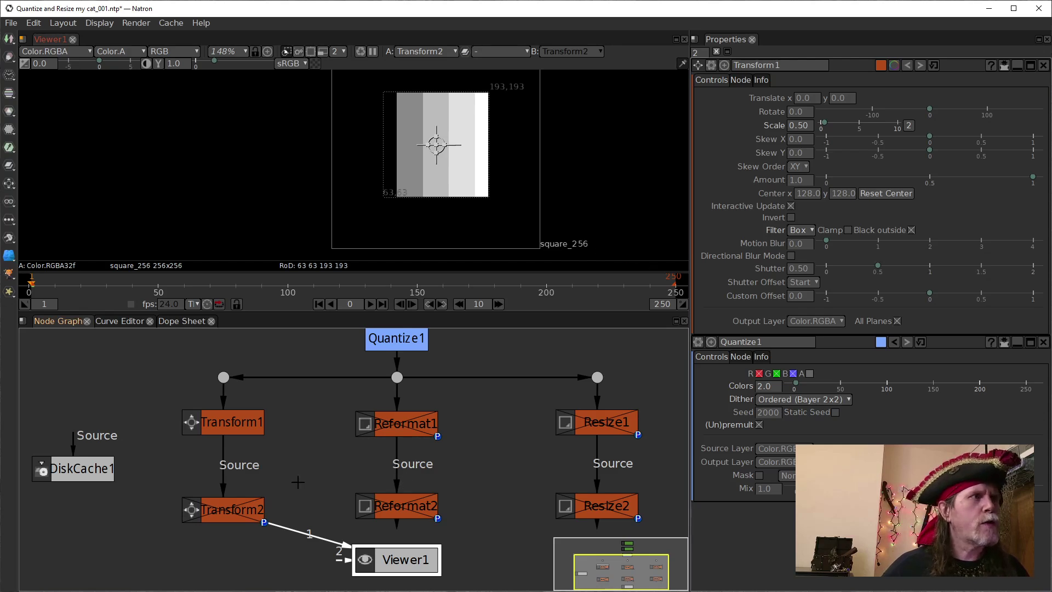
- Enable Transform2 and open its settings to check its scale factor
{"action": "left_click", "coordinate": [237, 512]}
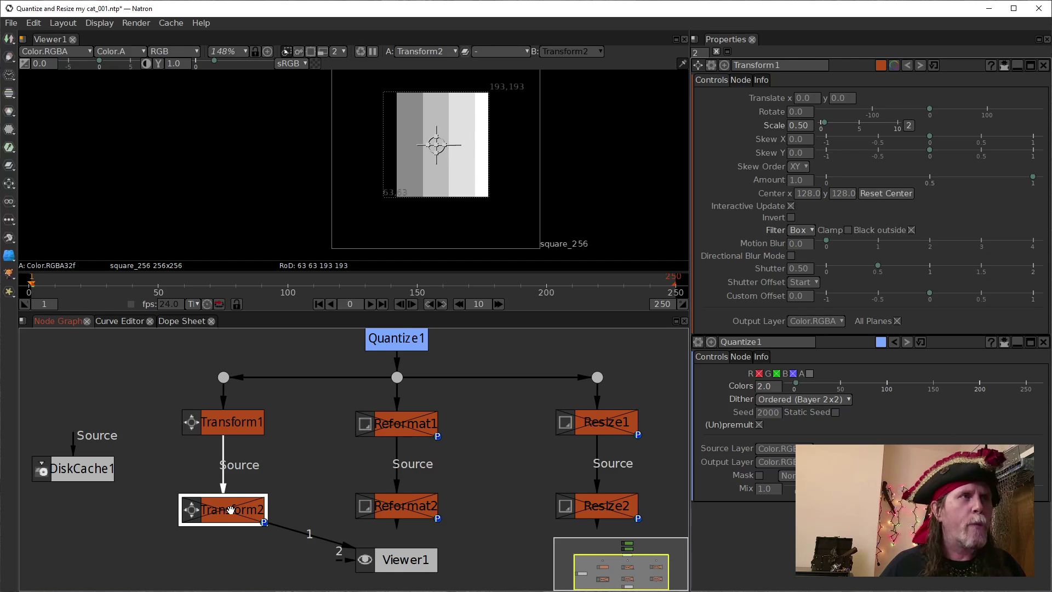
{"action": "key", "text": "d"}
{"action": "double_click", "coordinate": [230, 509]}
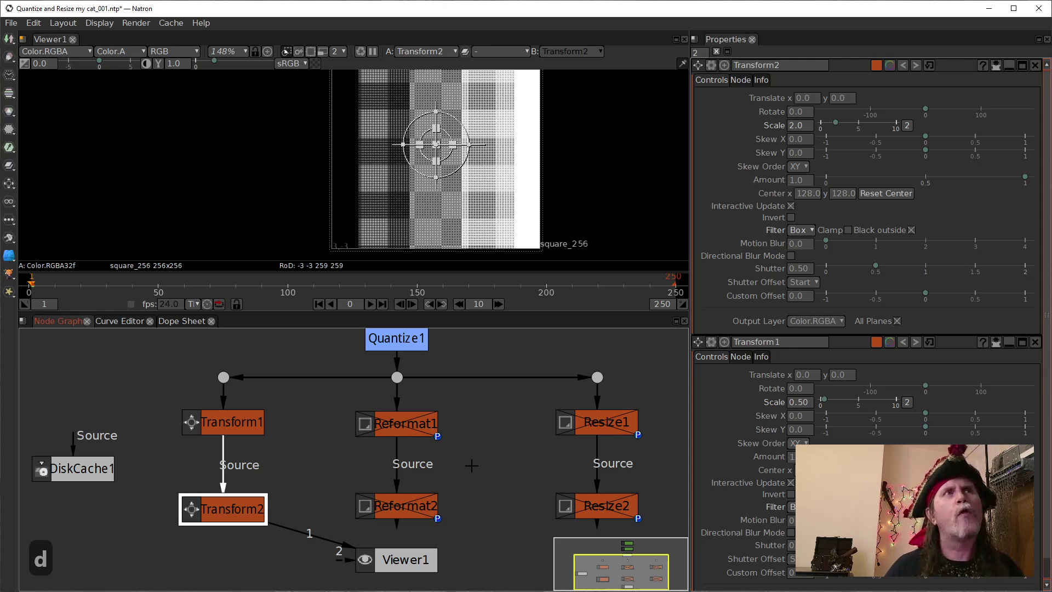
{"action": "double_click", "coordinate": [796, 125]}
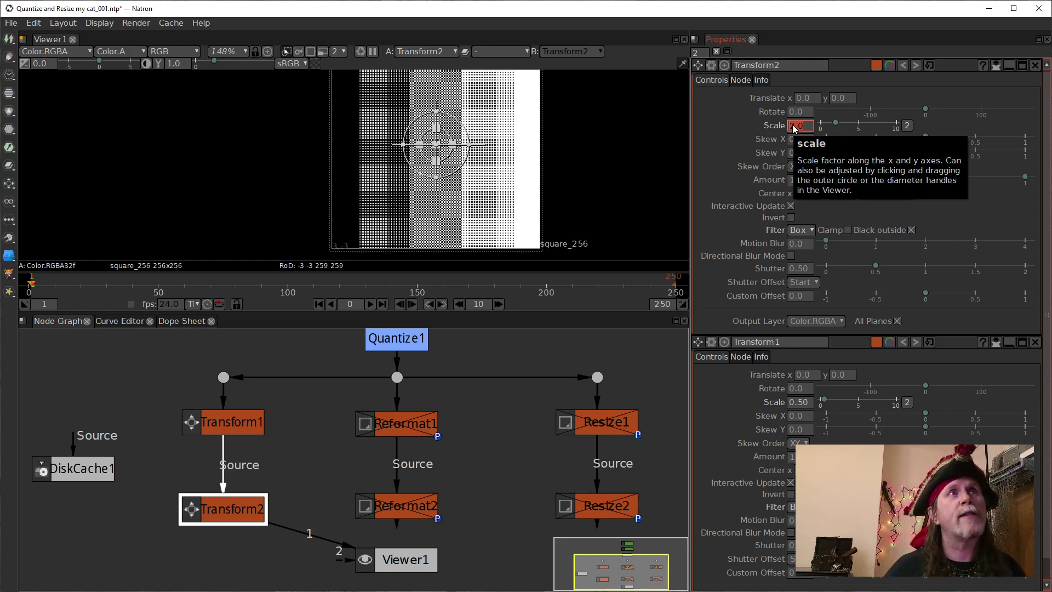
- Insert DiskCache1 between Transform1 and Transform2 by connecting its source to Transform1 and Transform2's source to DiskCache1
{"action": "scroll", "coordinate": [480, 225], "scroll_direction": "up", "scroll_amount": 5}
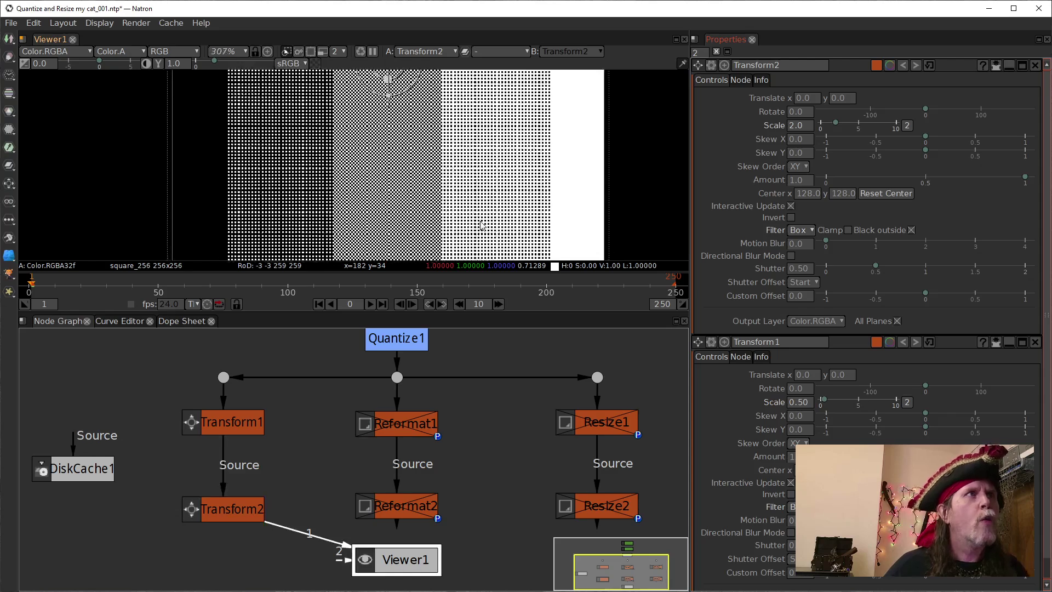
{"action": "scroll", "coordinate": [480, 225], "scroll_direction": "up", "scroll_amount": 1}
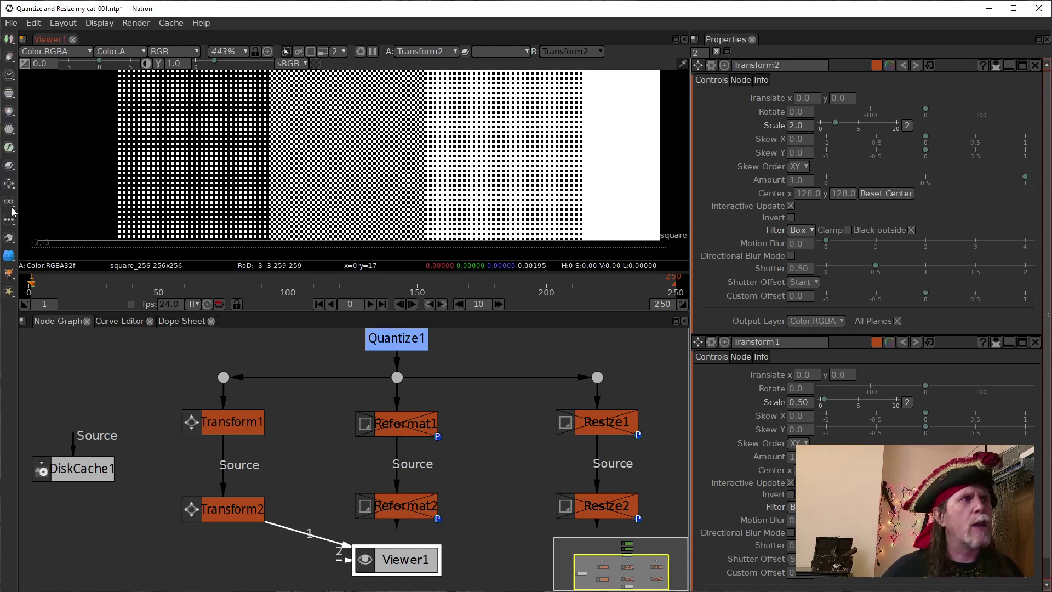
{"action": "left_click_drag", "start_coordinate": [75, 449], "coordinate": [204, 431]}
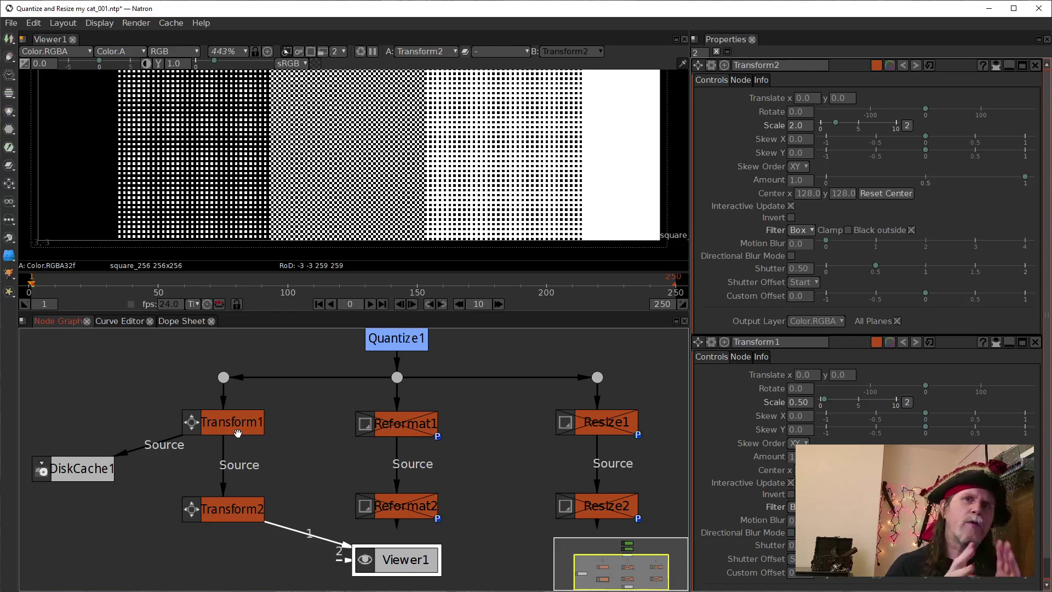
{"action": "left_click_drag", "start_coordinate": [225, 465], "coordinate": [87, 471]}
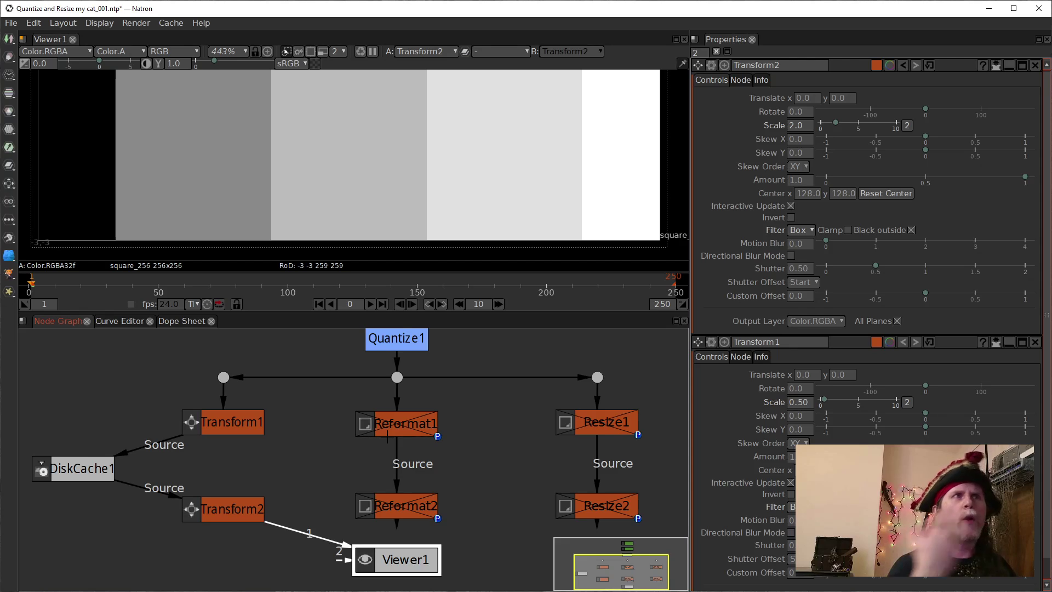
- Switch the viewer from Transform2 to Reformat2's output
{"action": "scroll", "coordinate": [381, 212], "scroll_direction": "down", "scroll_amount": 5}
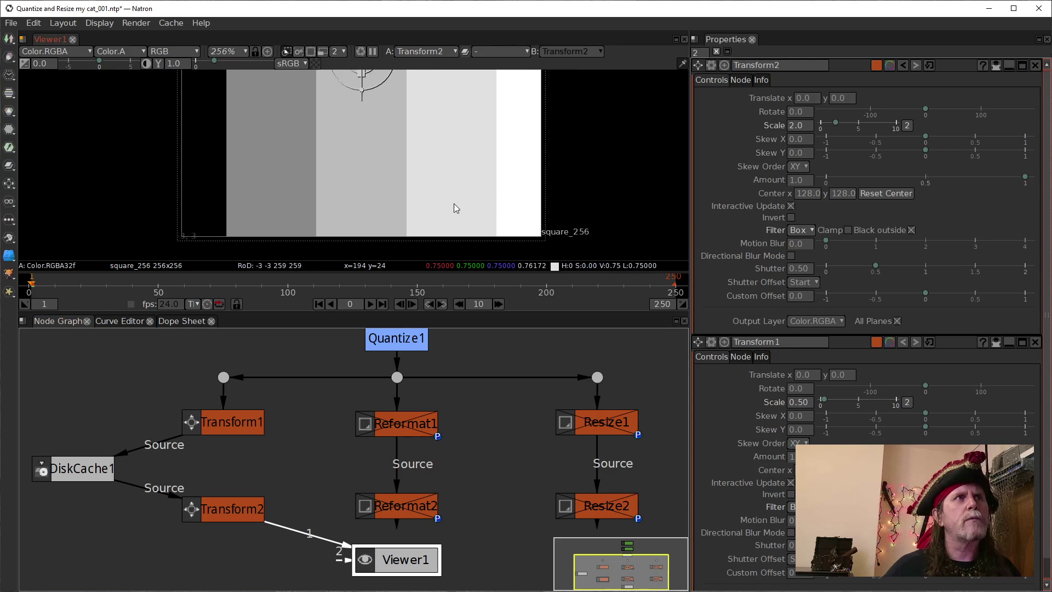
{"action": "scroll", "coordinate": [447, 189], "scroll_direction": "down", "scroll_amount": 3}
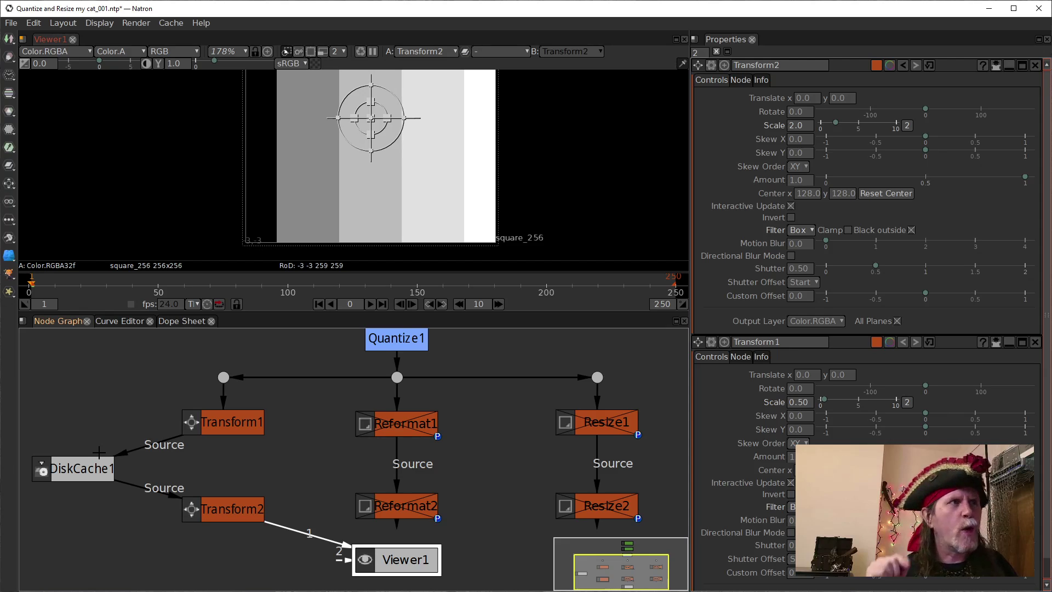
{"action": "left_click", "coordinate": [416, 506]}
{"action": "key", "text": "1"}
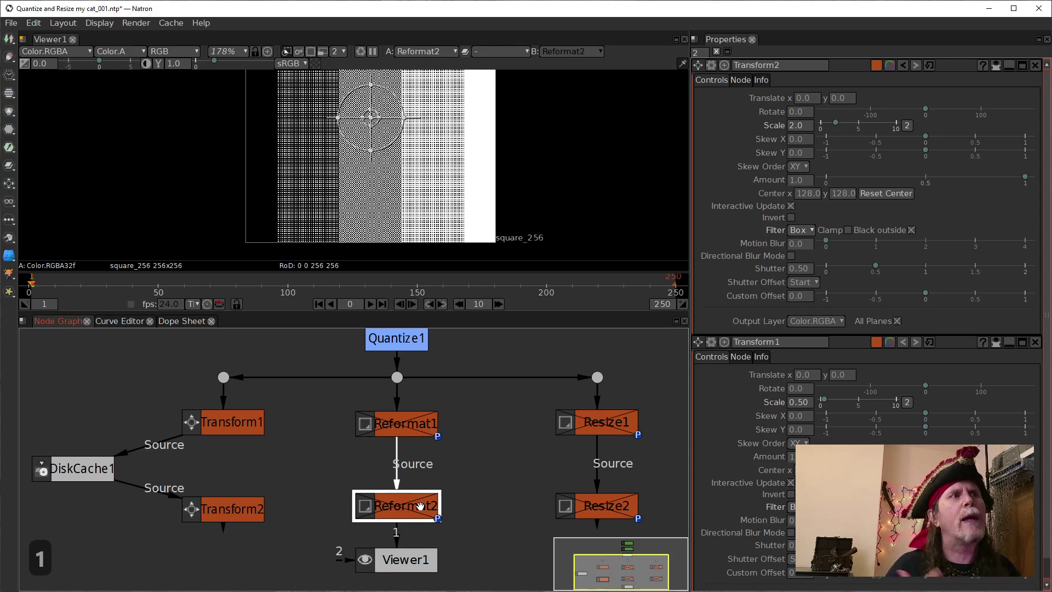
- Open Reformat1's settings, check its scale and enable the node so its 0.50 scale applies to the dithered ramp
{"action": "left_click", "coordinate": [420, 422]}
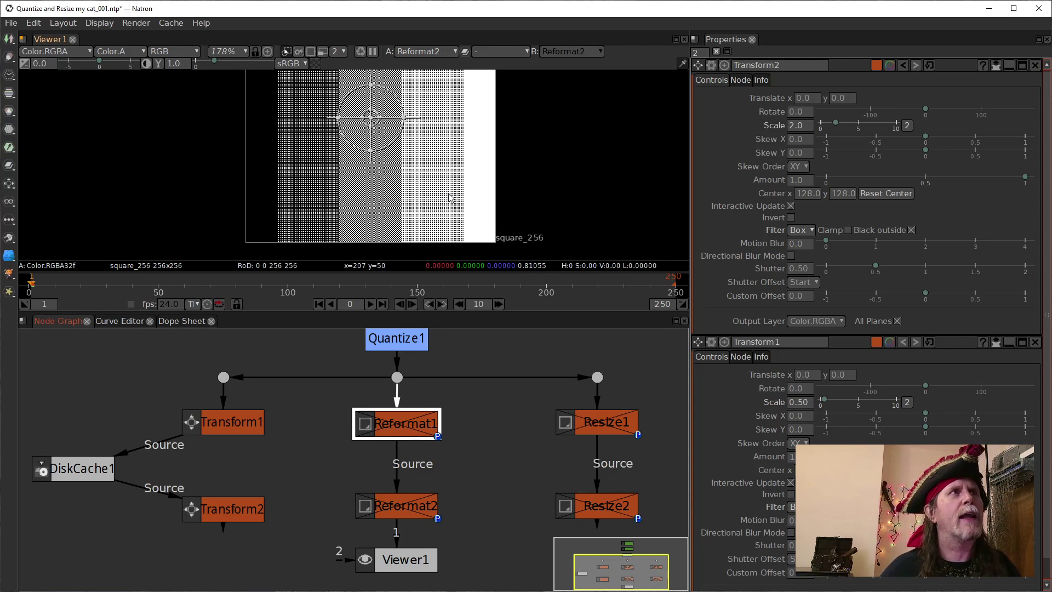
{"action": "double_click", "coordinate": [410, 428]}
{"action": "double_click", "coordinate": [780, 123]}
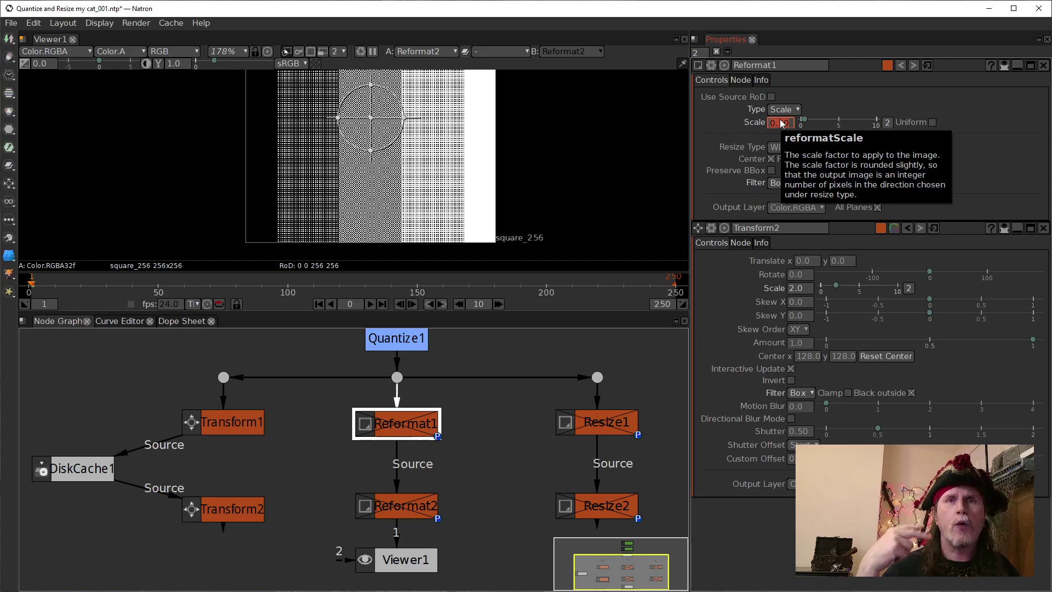
{"action": "key", "text": "Return"}
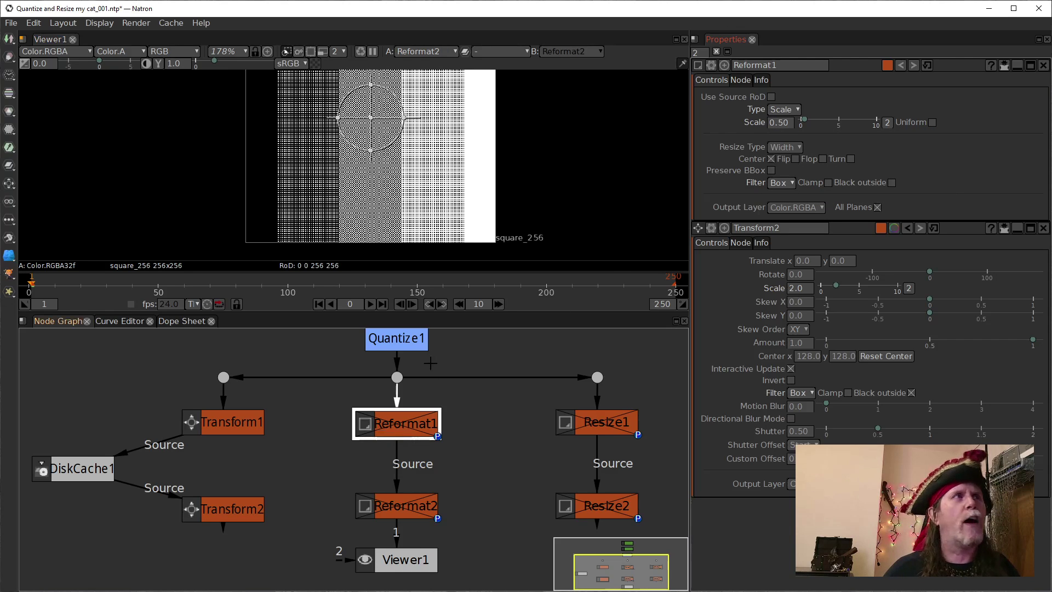
{"action": "key", "text": "d"}
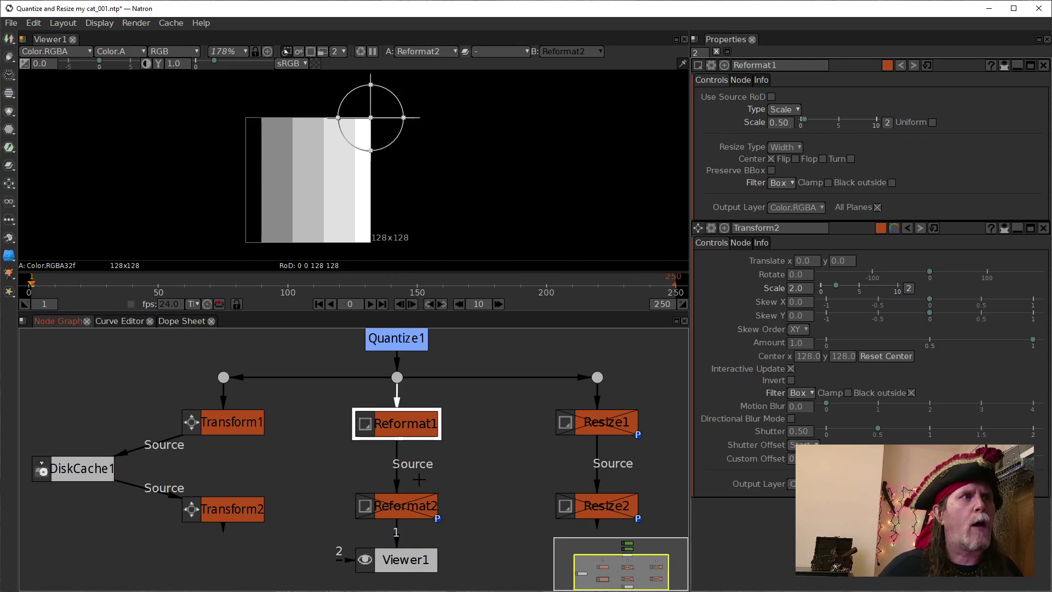
- Open Reformat2's settings and enable the node so it reformats the scaled-down image to square_256 256x256
{"action": "left_click", "coordinate": [394, 507]}
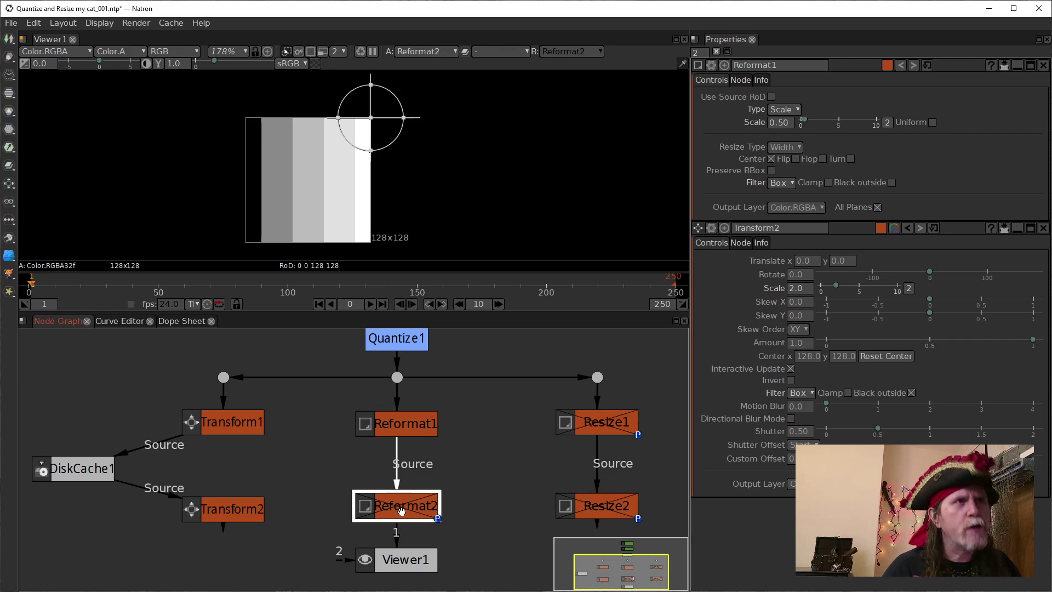
{"action": "double_click", "coordinate": [402, 511]}
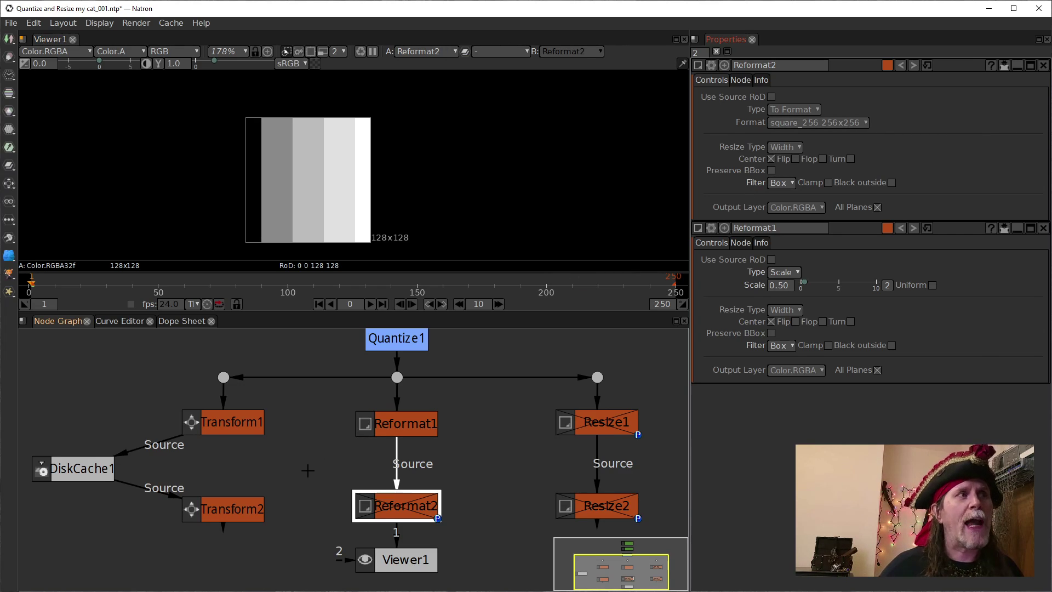
{"action": "left_click", "coordinate": [229, 510]}
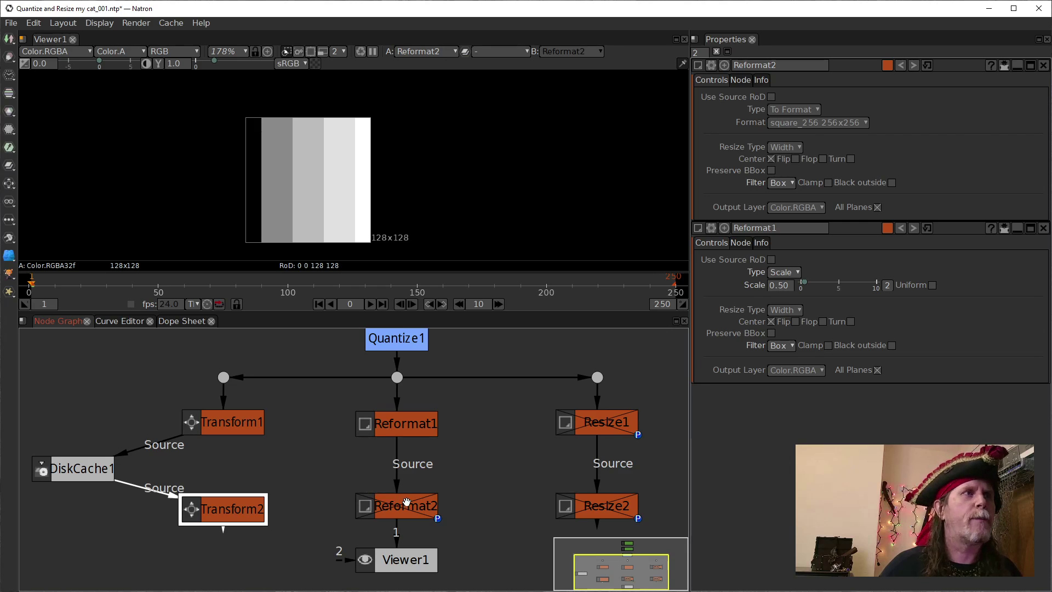
{"action": "left_click", "coordinate": [379, 498]}
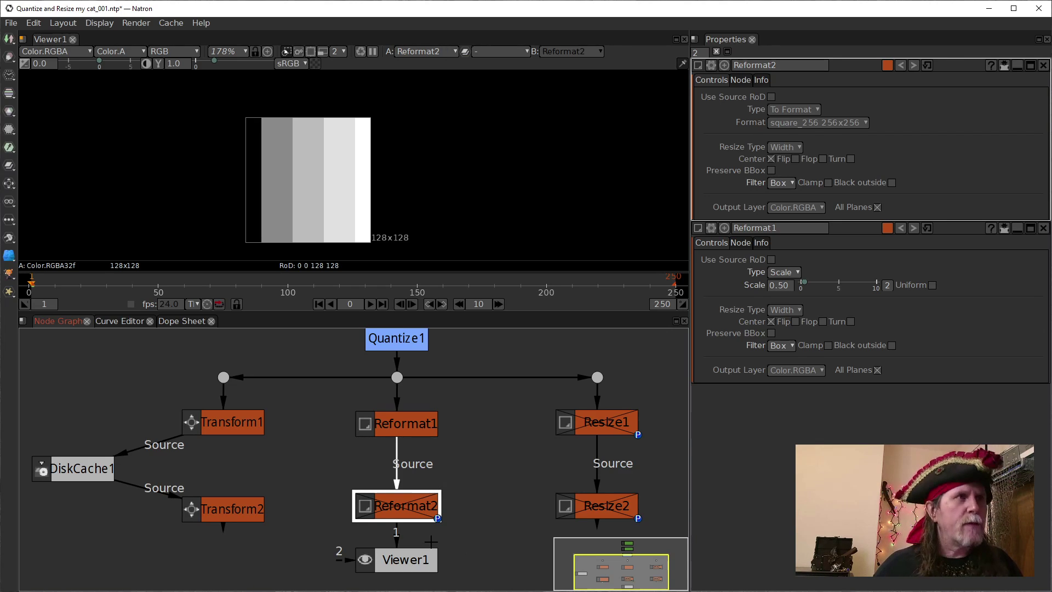
{"action": "key", "text": "d"}
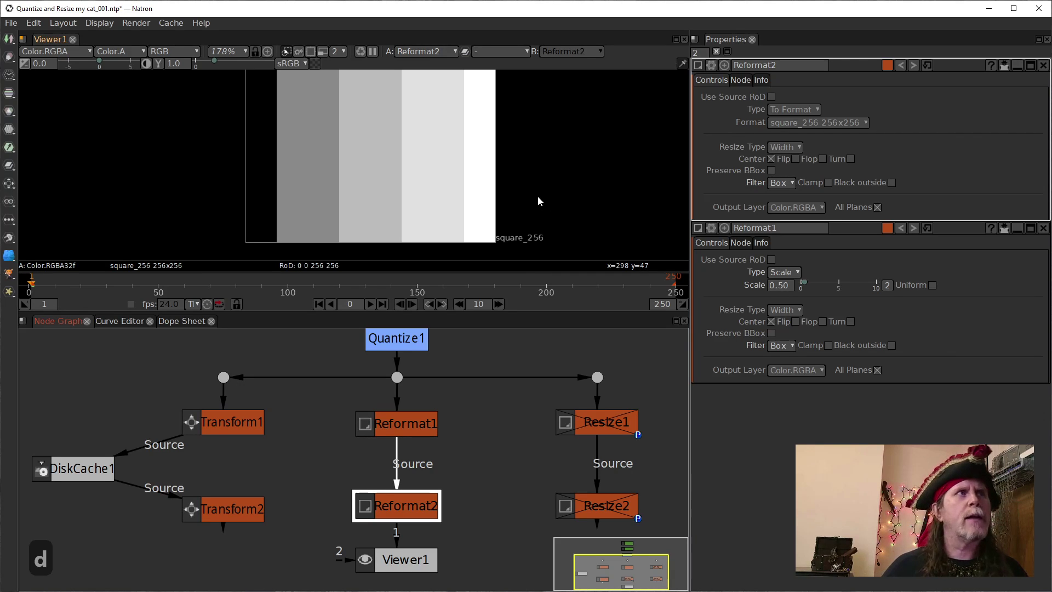
{"action": "scroll", "coordinate": [384, 191], "scroll_direction": "up", "scroll_amount": 2}
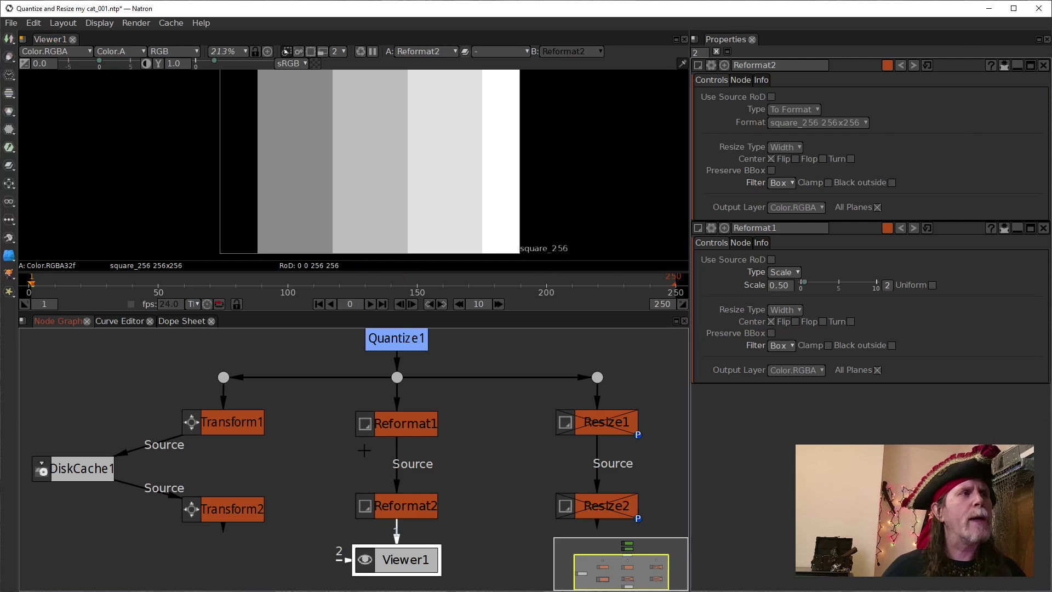
- Compare the settings of Transform2 with those of Reformat2 and Reformat1
{"action": "left_click", "coordinate": [254, 507]}
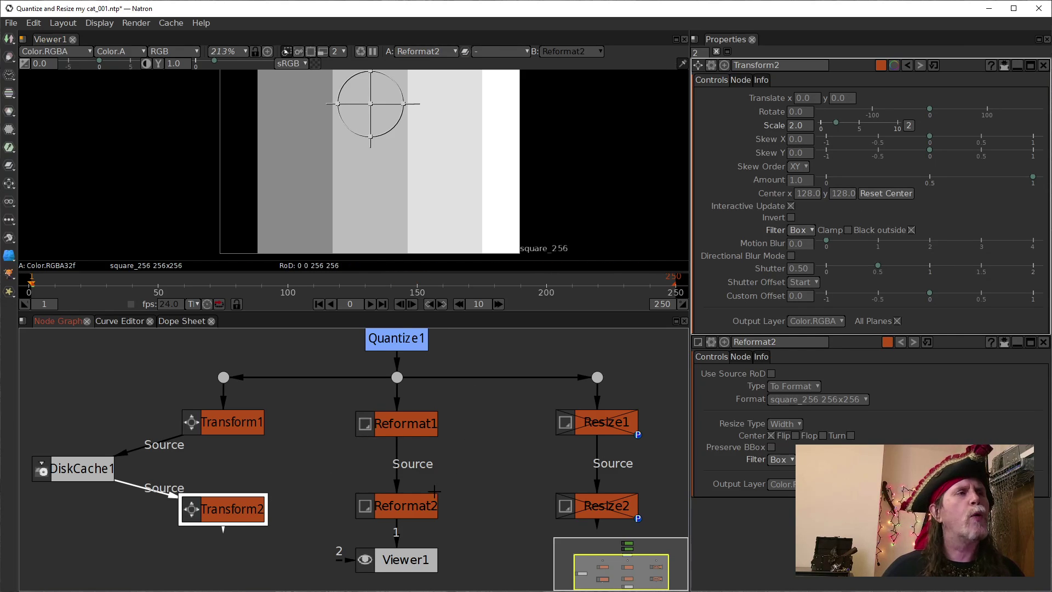
{"action": "left_click", "coordinate": [419, 503]}
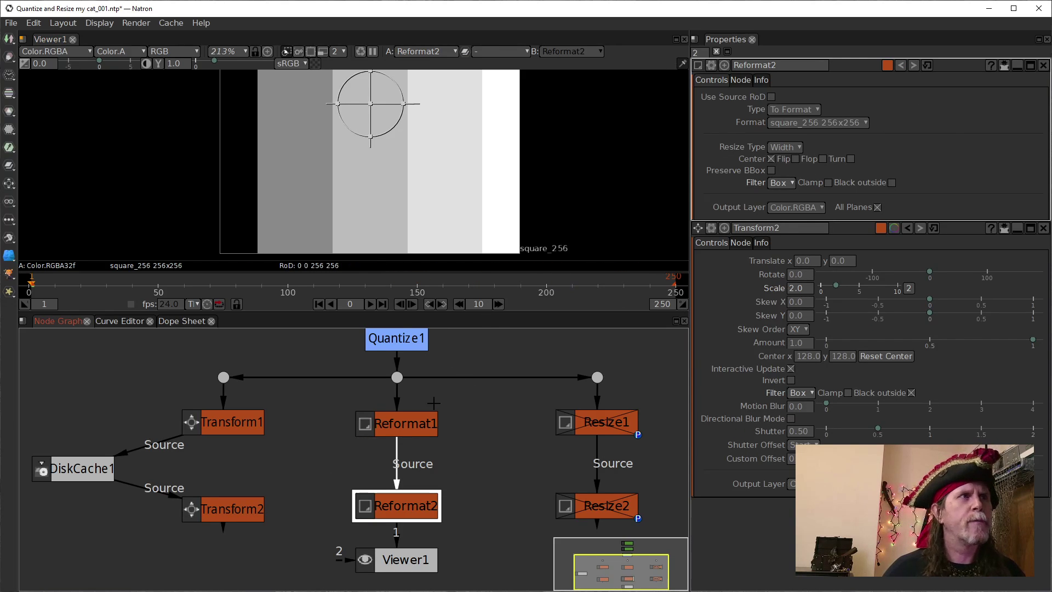
{"action": "left_click", "coordinate": [426, 420]}
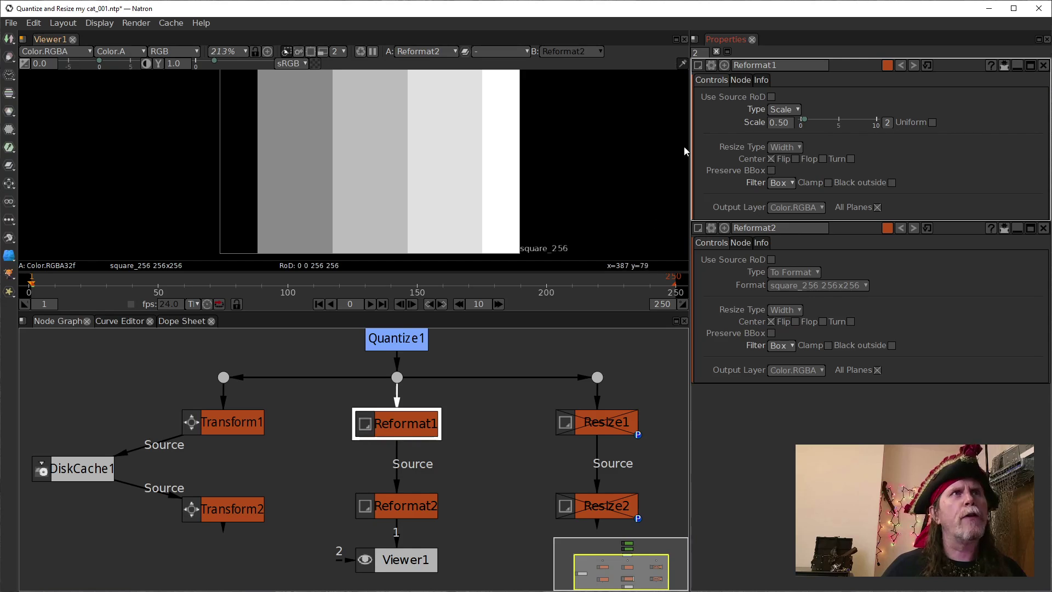
{"action": "left_click", "coordinate": [420, 417]}
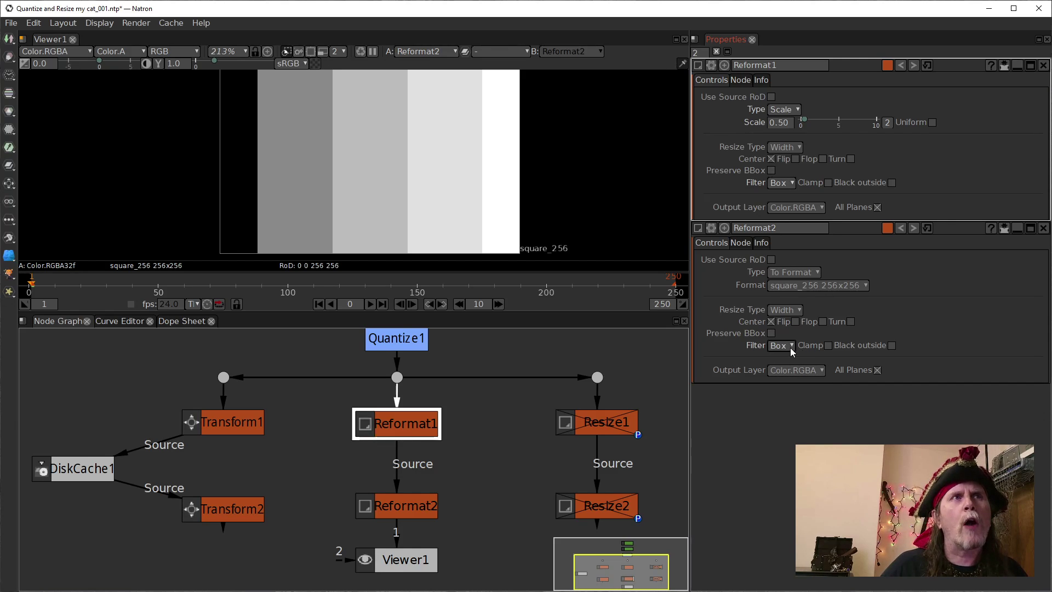
- Review the filter options that Reformat2 offers
{"action": "left_click", "coordinate": [787, 347]}
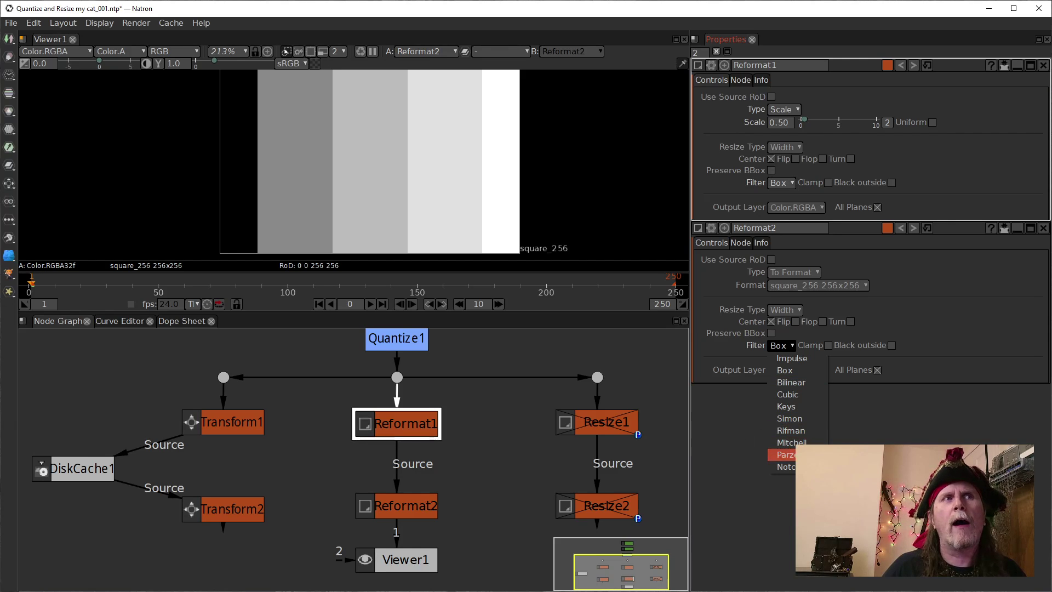
{"action": "left_click", "coordinate": [756, 447]}
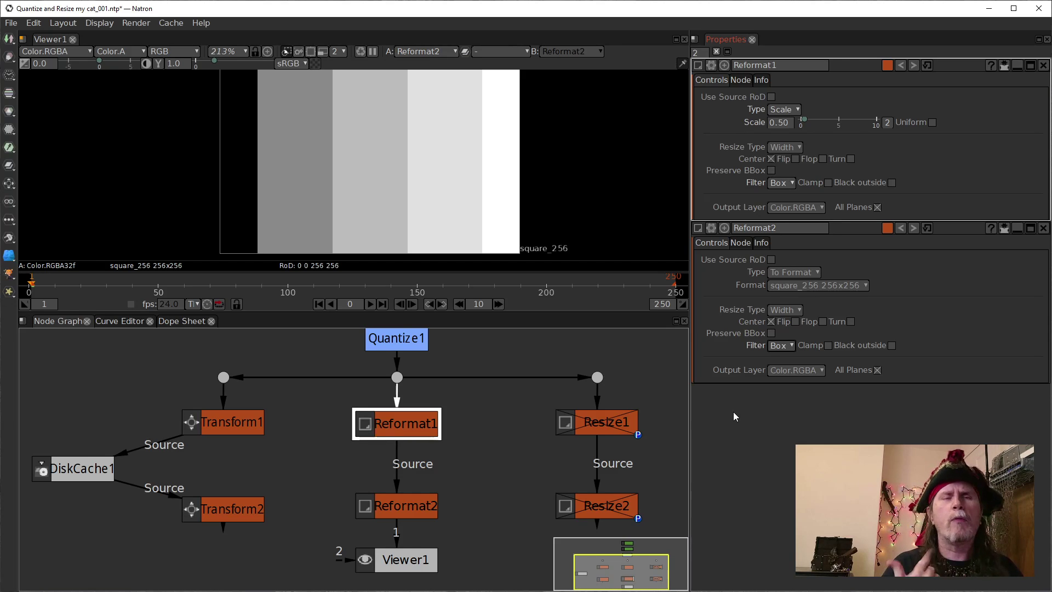
{"action": "left_click", "coordinate": [781, 346]}
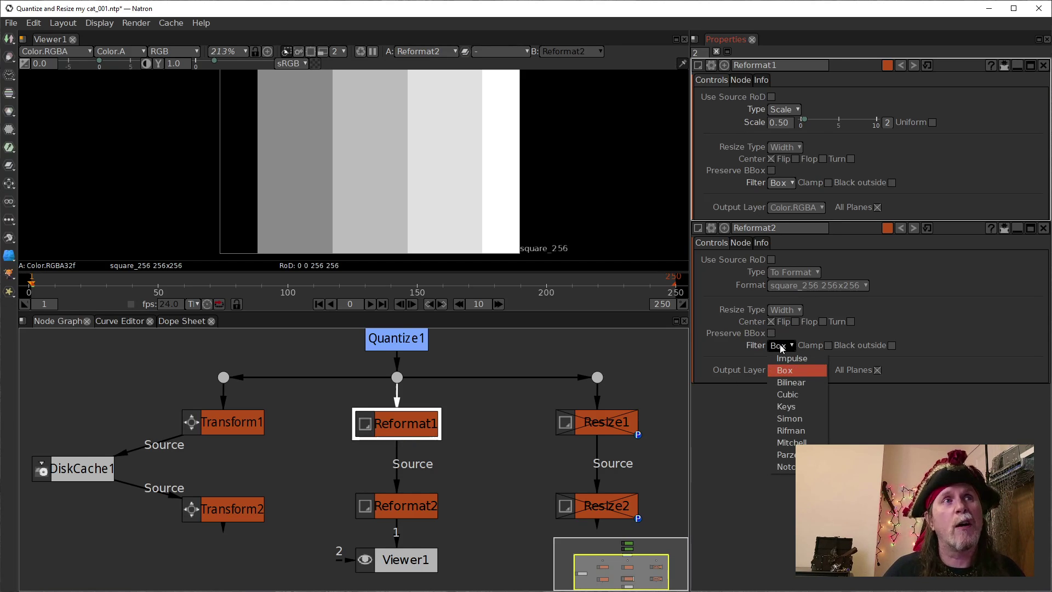
{"action": "left_click", "coordinate": [734, 469]}
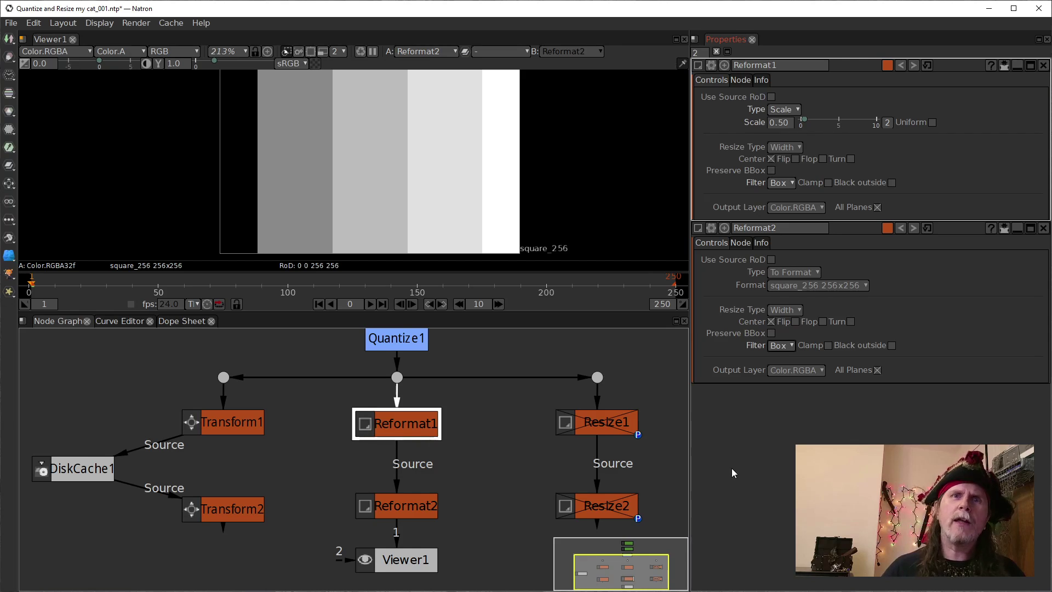
{"action": "left_click_drag", "start_coordinate": [539, 525], "coordinate": [458, 495]}
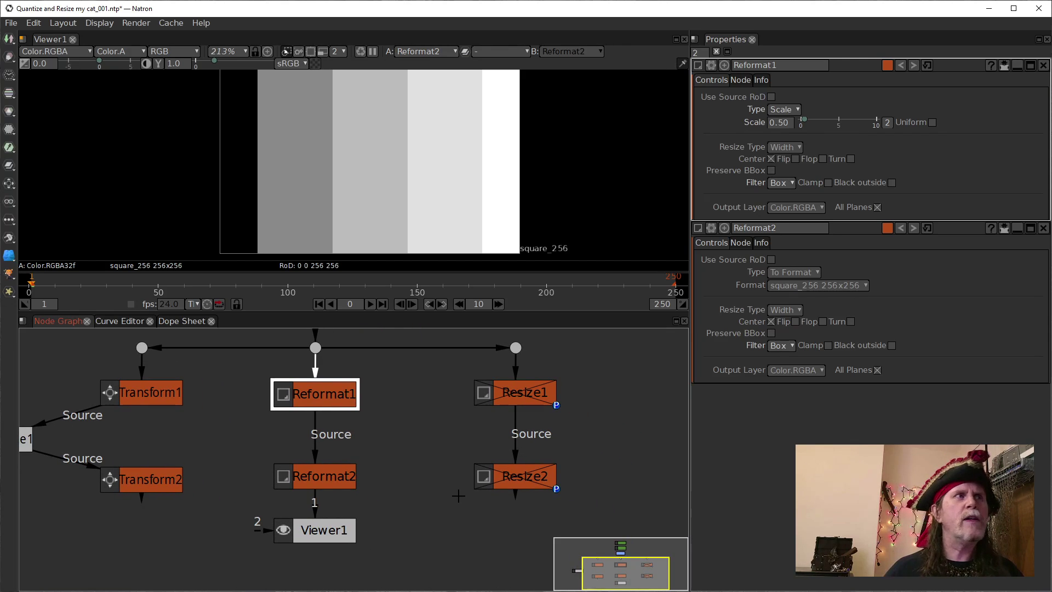
{"action": "left_click_drag", "start_coordinate": [409, 457], "coordinate": [468, 493]}
{"action": "left_click", "coordinate": [389, 517]}
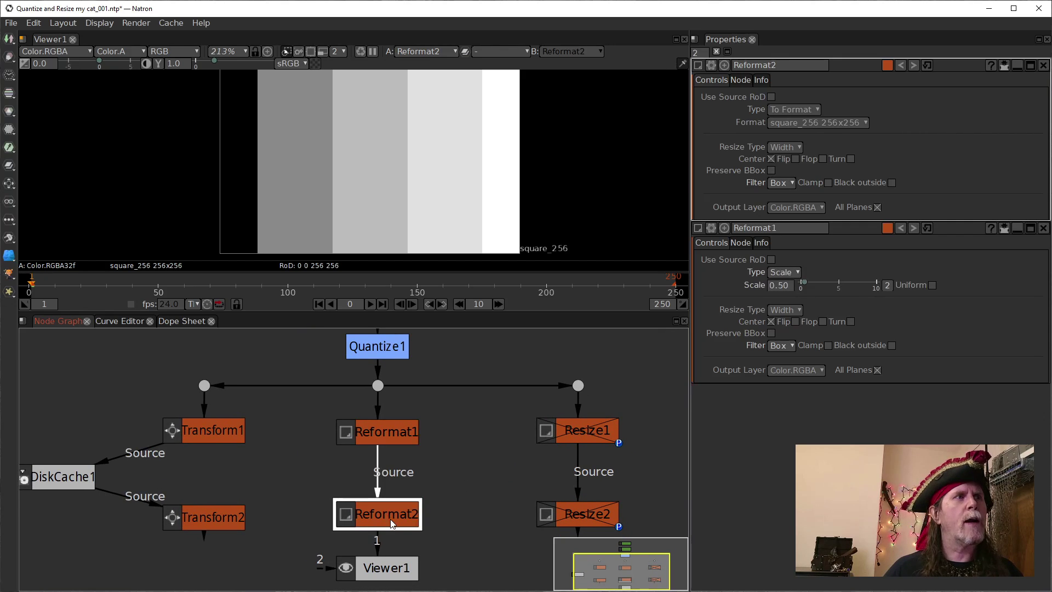
{"action": "scroll", "coordinate": [479, 458], "scroll_direction": "down", "scroll_amount": 2}
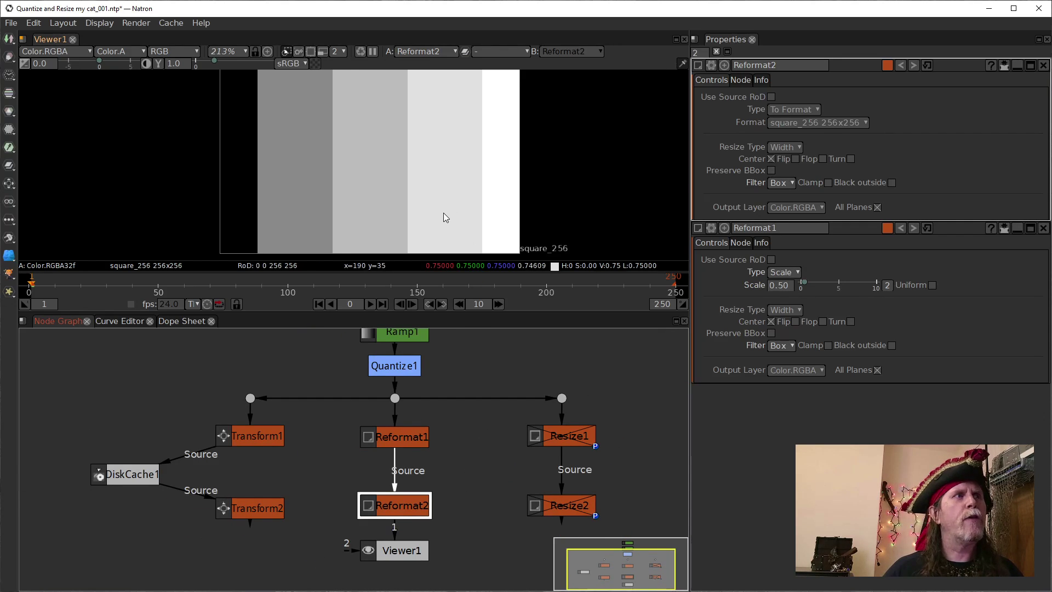
{"action": "scroll", "coordinate": [445, 213], "scroll_direction": "down", "scroll_amount": 1}
{"action": "left_click", "coordinate": [430, 504]}
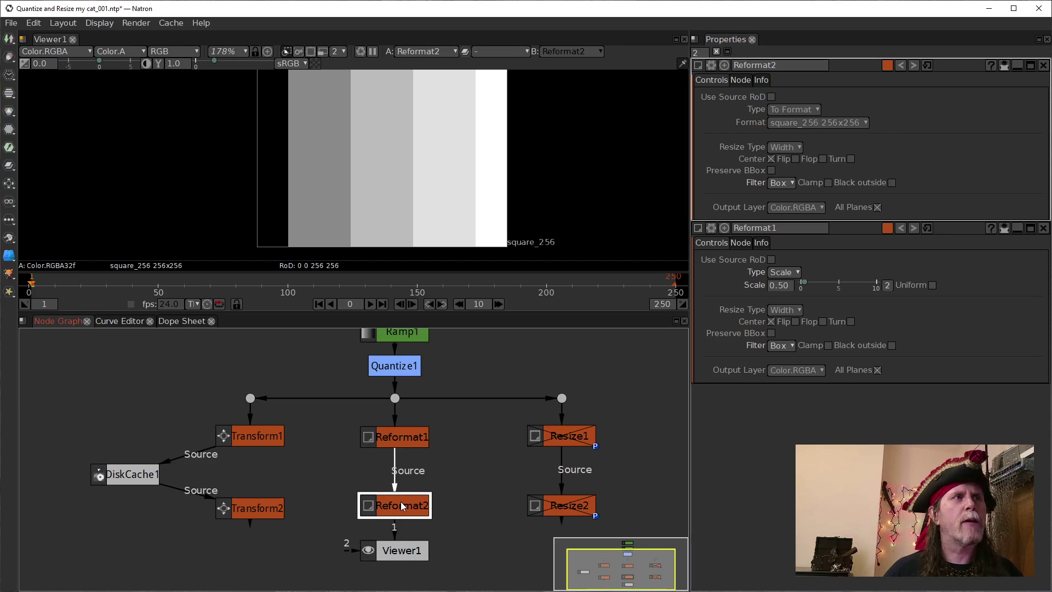
- Duplicate Reformat1, place the copy beside Ramp1 and connect its source to Ramp1
{"action": "left_click", "coordinate": [254, 436]}
{"action": "left_click_drag", "start_coordinate": [439, 454], "coordinate": [420, 499]}
{"action": "left_click", "coordinate": [383, 496]}
{"action": "left_click", "coordinate": [380, 484]}
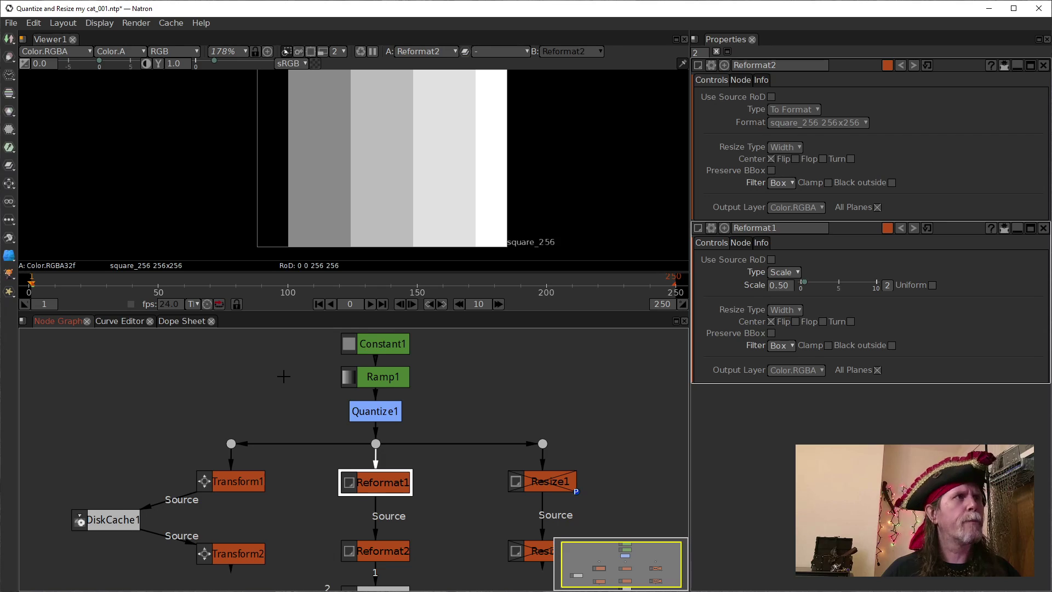
{"action": "key", "text": "alt+c"}
{"action": "left_click_drag", "start_coordinate": [271, 395], "coordinate": [373, 378]}
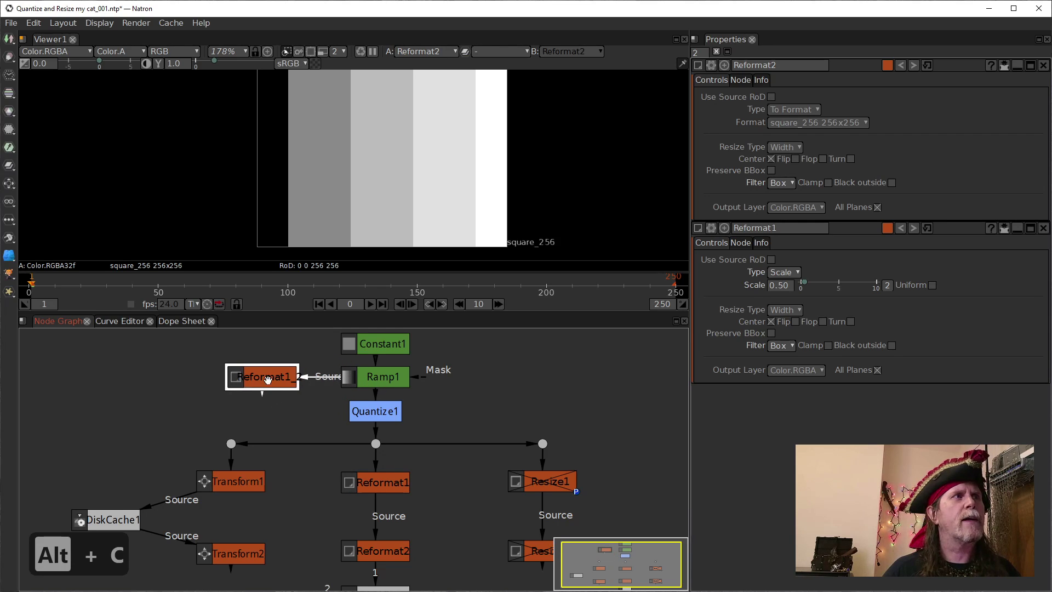
- Set the duplicated Reformat1_2 node's scale to 2 and show its output in the viewer
{"action": "double_click", "coordinate": [269, 378]}
{"action": "left_click", "coordinate": [781, 123]}
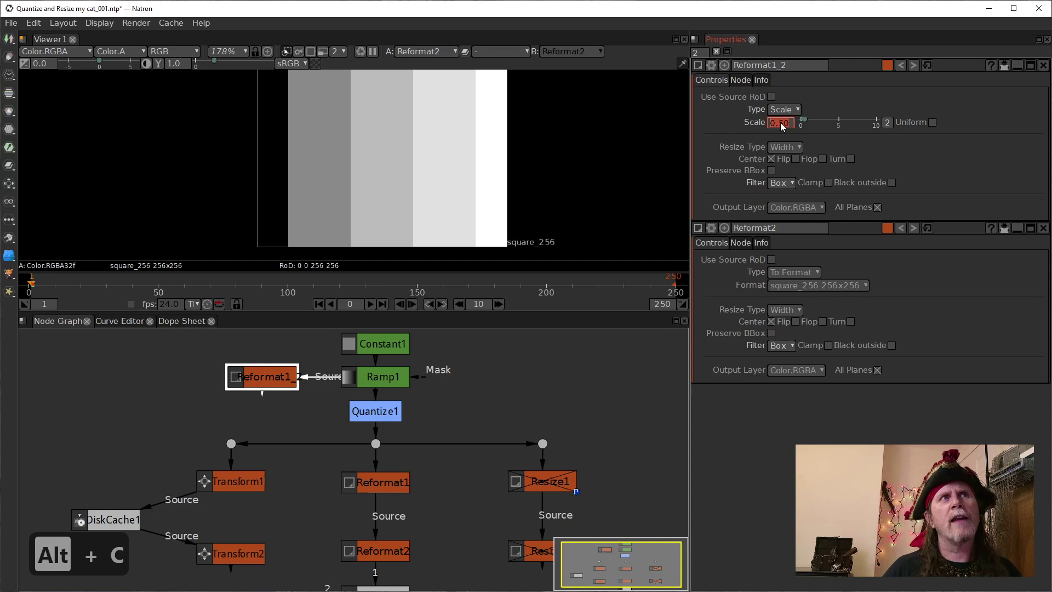
{"action": "left_click", "coordinate": [782, 124]}
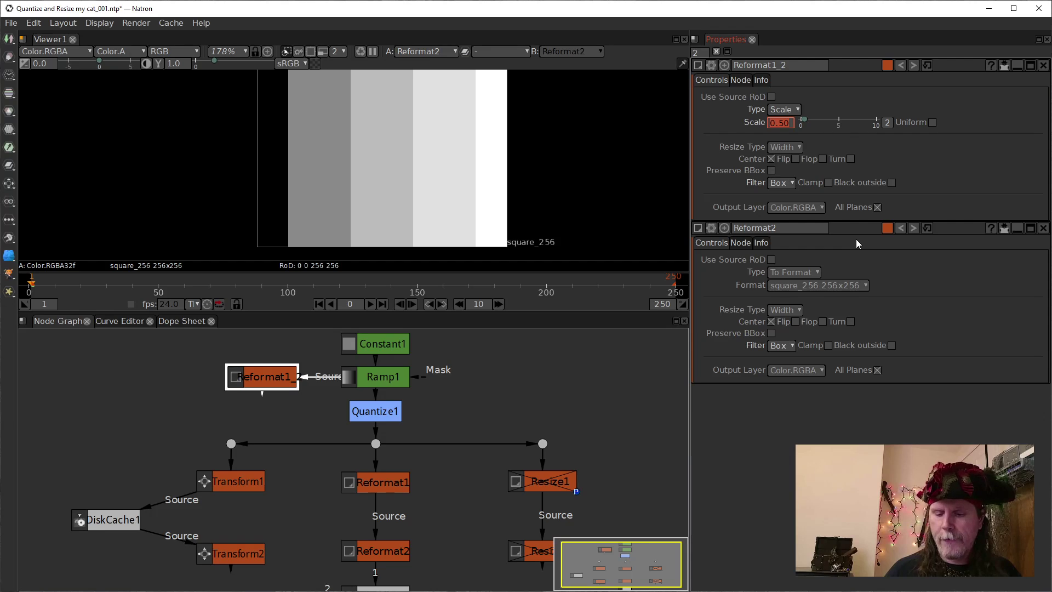
{"action": "type", "text": "2"}
{"action": "key", "text": "Return"}
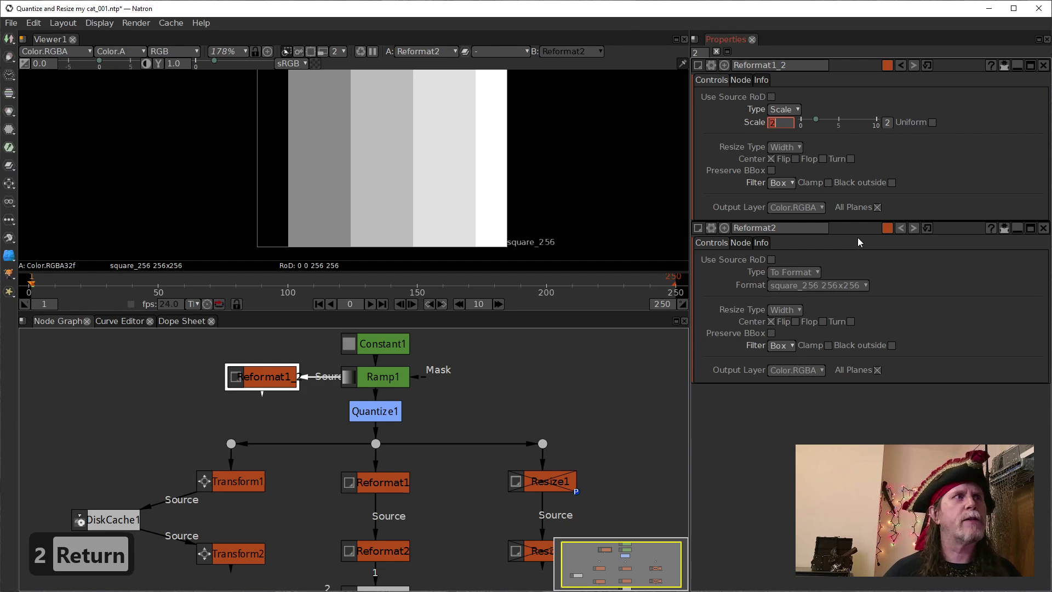
{"action": "left_click", "coordinate": [256, 377]}
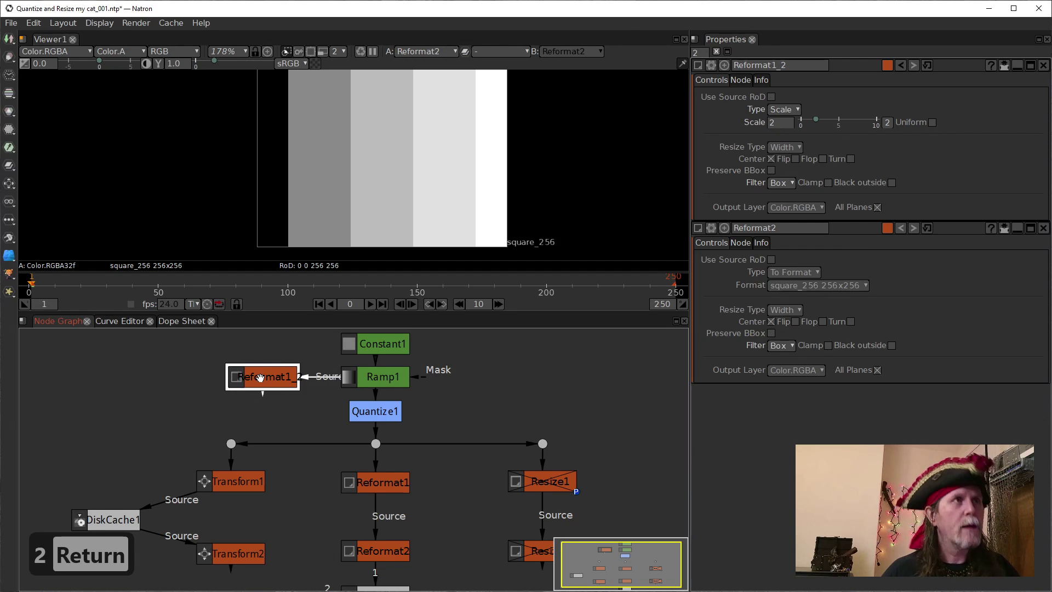
{"action": "key", "text": "1"}
{"action": "scroll", "coordinate": [486, 153], "scroll_direction": "down", "scroll_amount": 5}
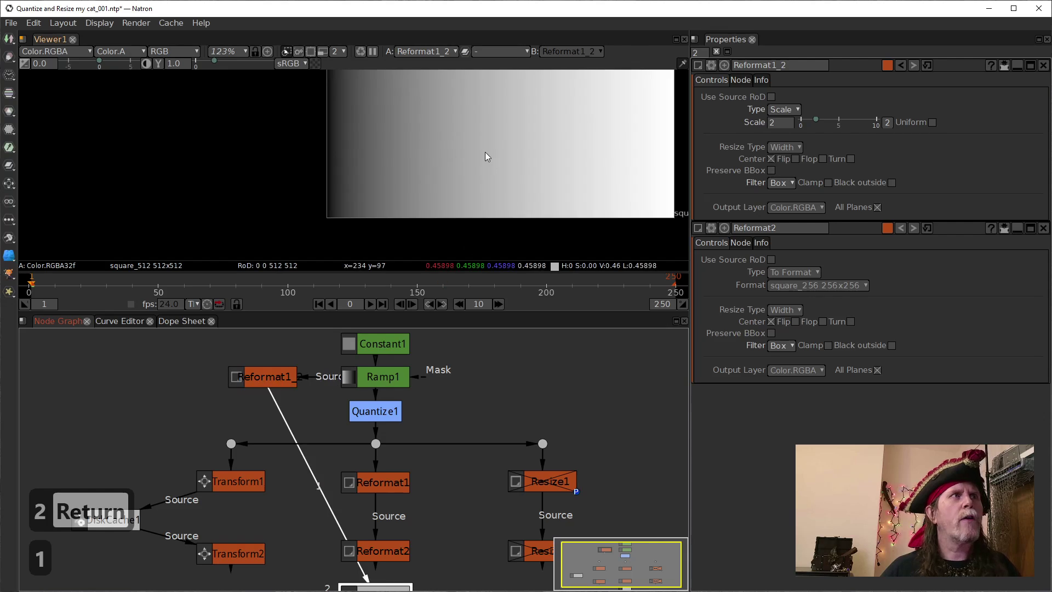
{"action": "scroll", "coordinate": [438, 223], "scroll_direction": "up", "scroll_amount": 2}
- Connect Reformat2's source to Reformat1_2 and attach the viewer to Reformat2
{"action": "left_click_drag", "start_coordinate": [447, 527], "coordinate": [380, 495]}
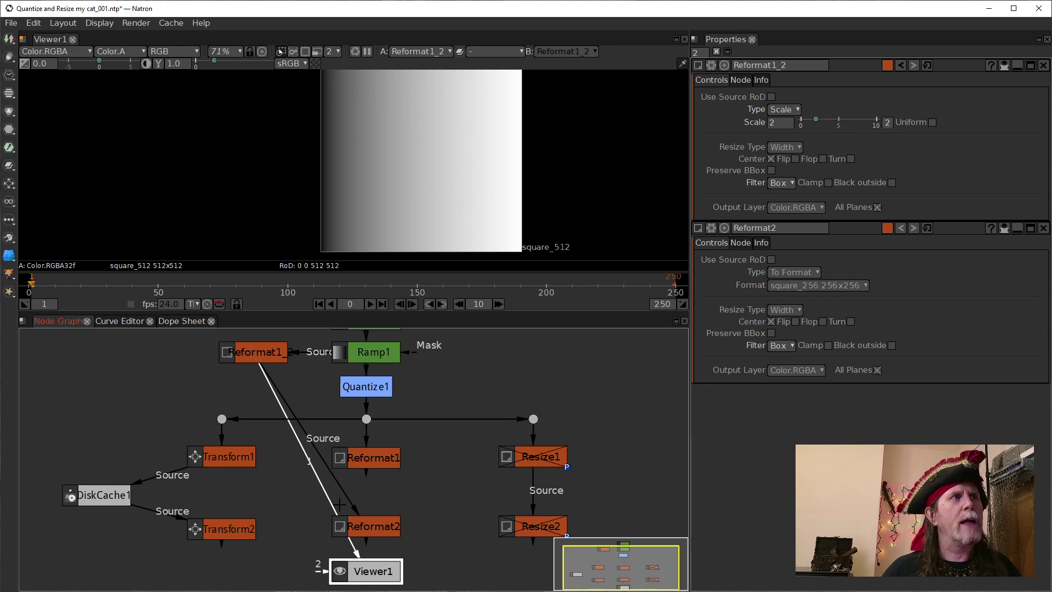
{"action": "left_click_drag", "start_coordinate": [359, 556], "coordinate": [367, 529]}
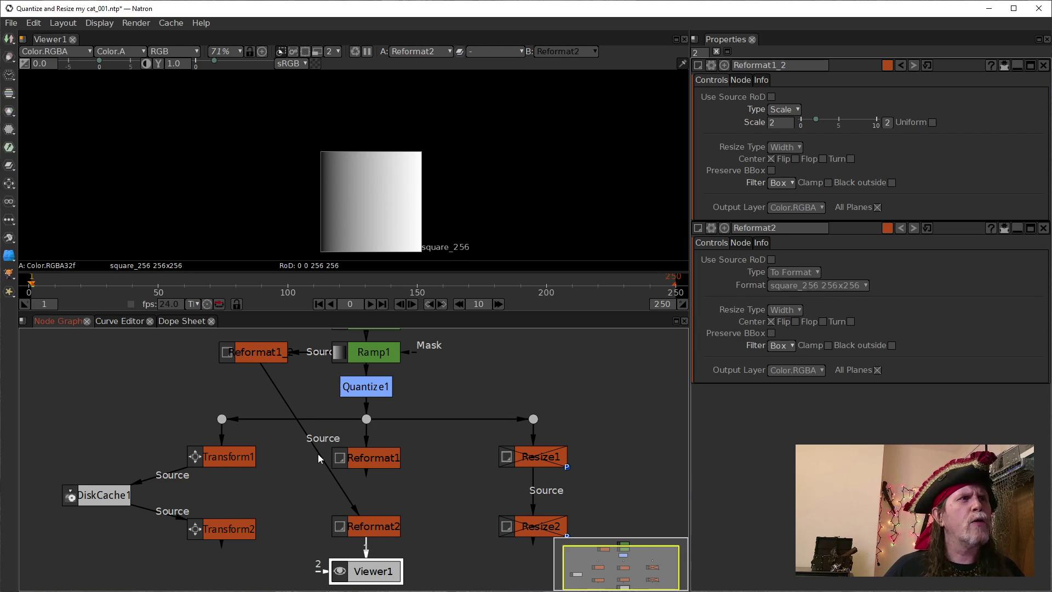
- Reconnect Reformat2's source from Reformat1_2 to Reformat1
{"action": "left_click_drag", "start_coordinate": [320, 460], "coordinate": [266, 354]}
{"action": "left_click_drag", "start_coordinate": [295, 418], "coordinate": [378, 490]}
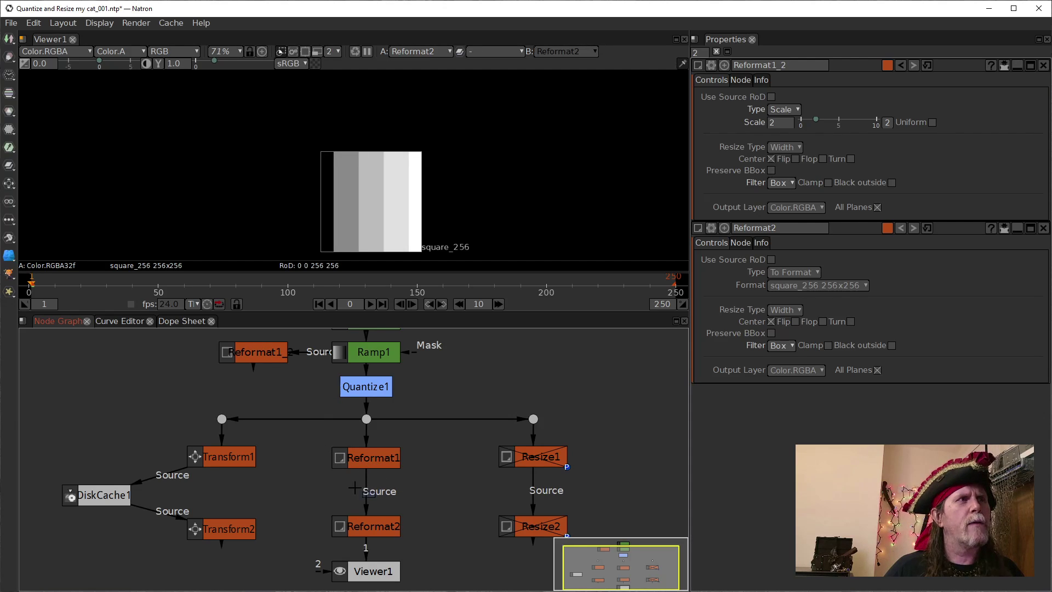
- Reconnect Reformat2's source to Reformat1_2 and compare the outputs of Reformat1_2 and Reformat2 in the viewer
{"action": "left_click_drag", "start_coordinate": [364, 503], "coordinate": [262, 354]}
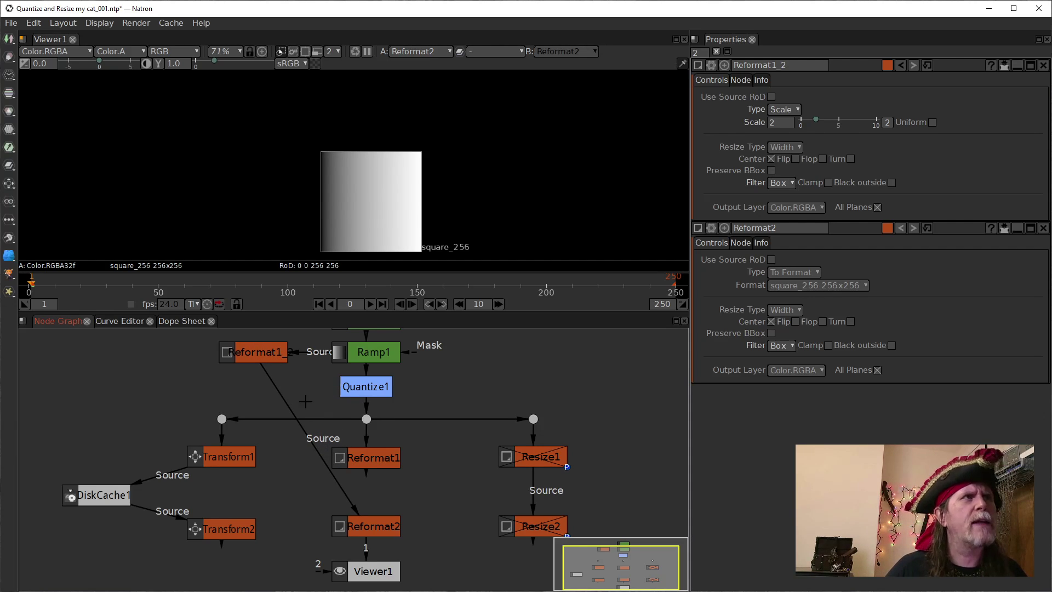
{"action": "left_click", "coordinate": [270, 354]}
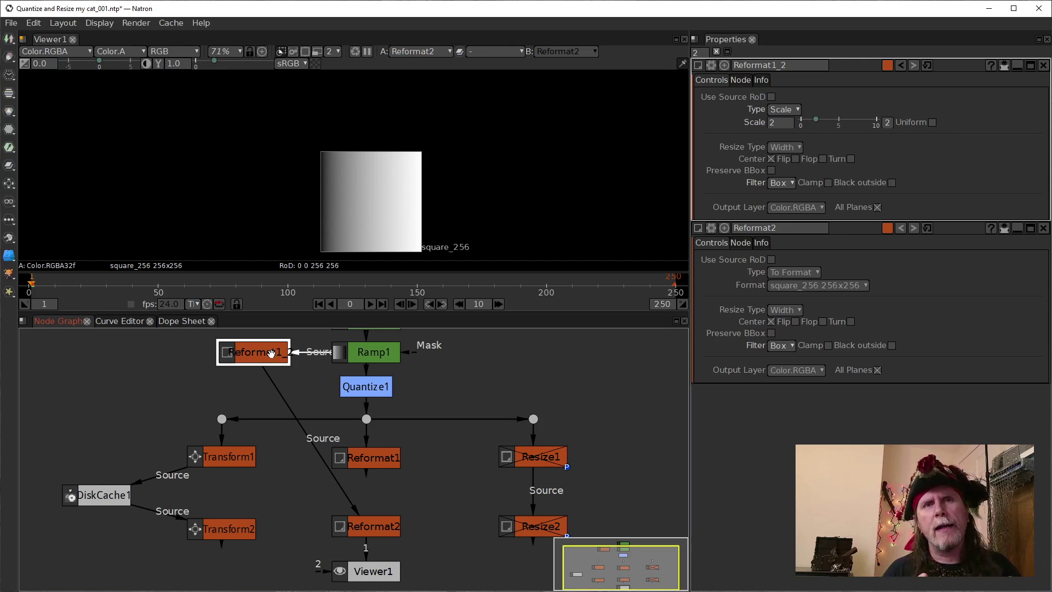
{"action": "key", "text": "1"}
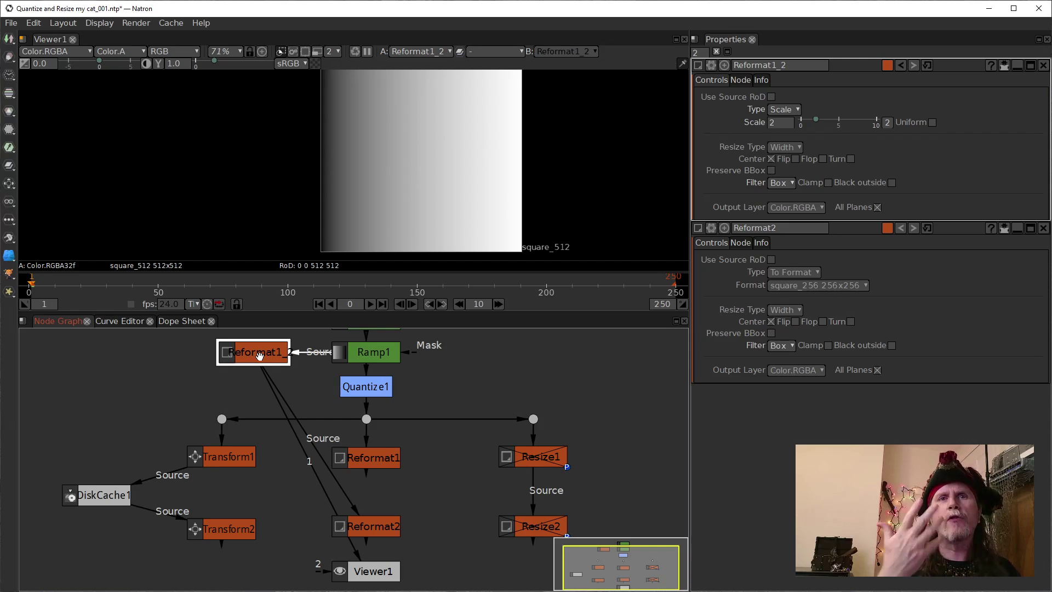
{"action": "scroll", "coordinate": [428, 485], "scroll_direction": "down", "scroll_amount": 1}
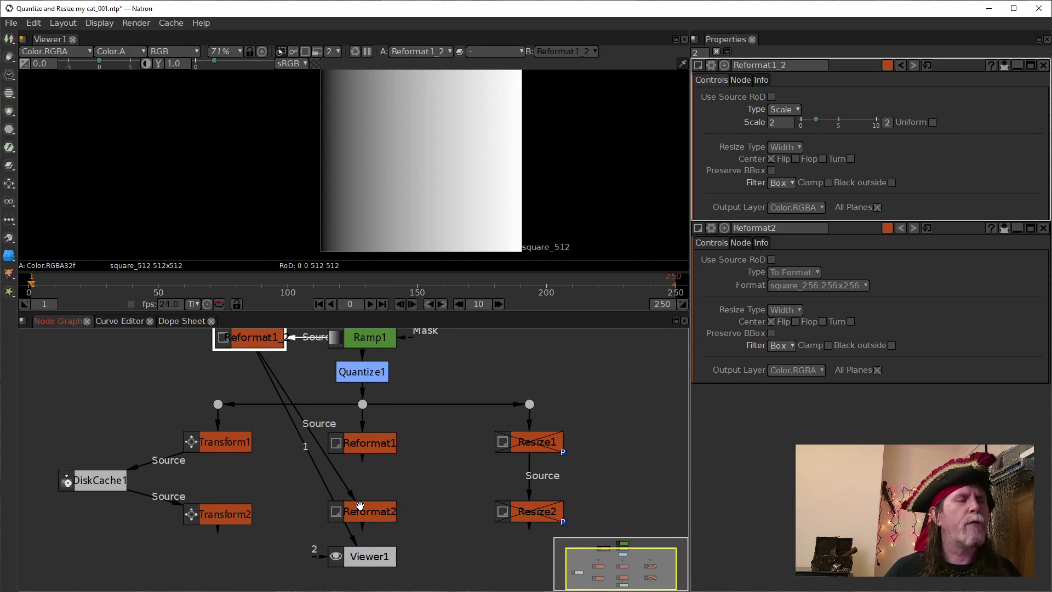
{"action": "left_click", "coordinate": [349, 529]}
{"action": "left_click_drag", "start_coordinate": [349, 534], "coordinate": [359, 512]}
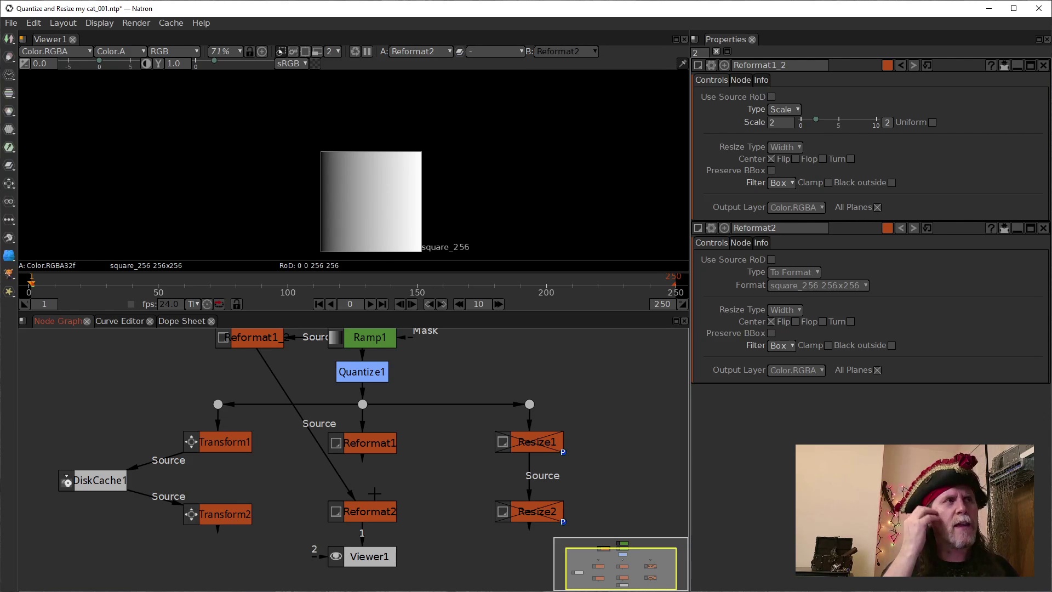
- Attach the viewer to Resize2 and open Resize1's settings
{"action": "left_click_drag", "start_coordinate": [422, 508], "coordinate": [300, 488]}
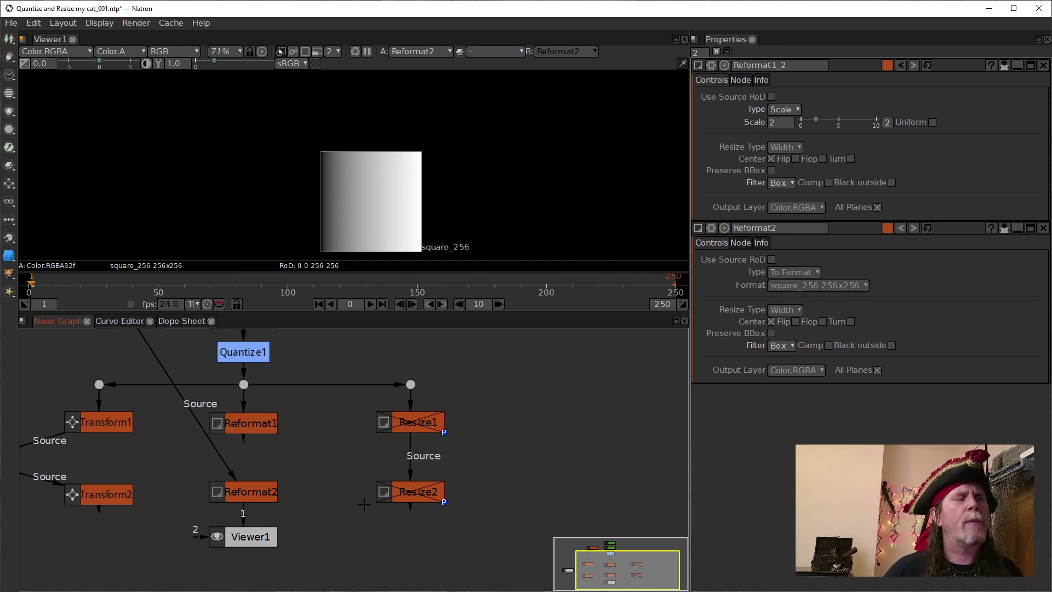
{"action": "left_click_drag", "start_coordinate": [236, 538], "coordinate": [407, 497]}
{"action": "left_click", "coordinate": [301, 523]}
{"action": "left_click_drag", "start_coordinate": [380, 447], "coordinate": [350, 476]}
{"action": "left_click", "coordinate": [408, 453]}
{"action": "double_click", "coordinate": [408, 453]}
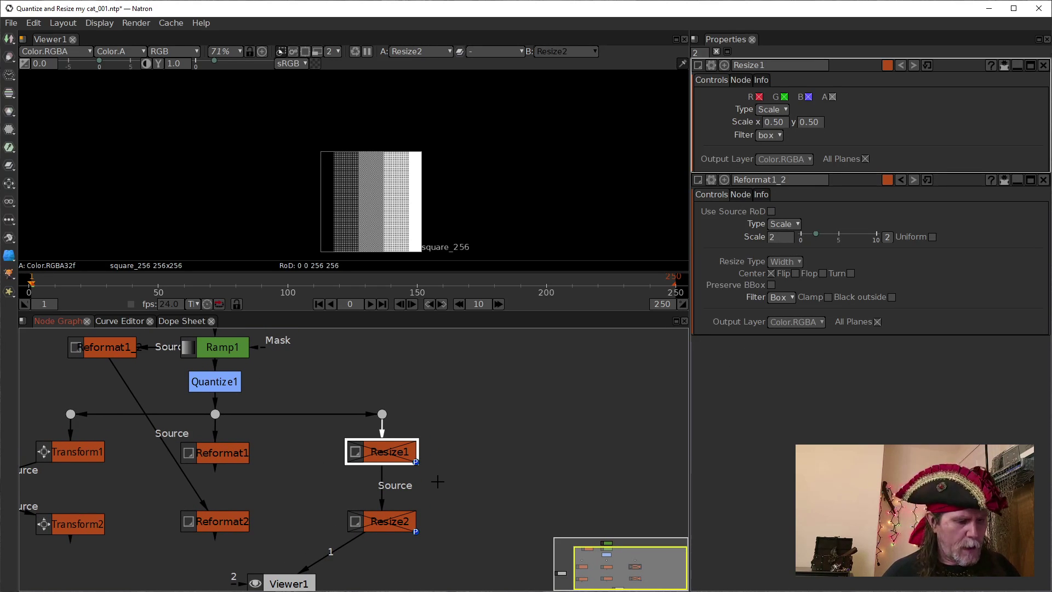
- Enable the Resize1 node so its 0.50 scale with the box filter takes effect
{"action": "scroll", "coordinate": [429, 229], "scroll_direction": "up", "scroll_amount": 5}
{"action": "left_click_drag", "start_coordinate": [429, 228], "coordinate": [510, 209]}
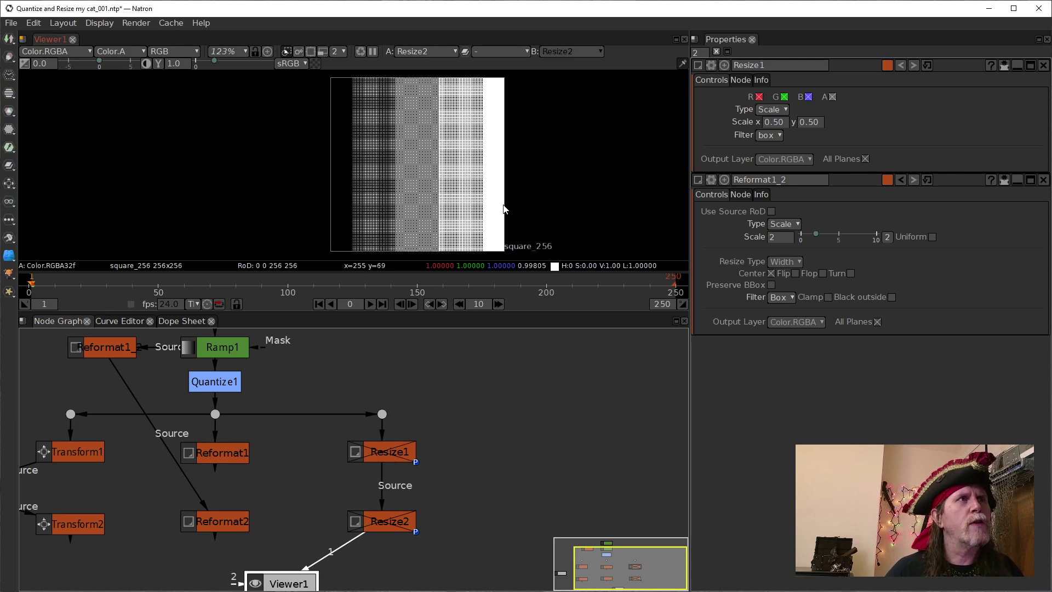
{"action": "left_click", "coordinate": [375, 462]}
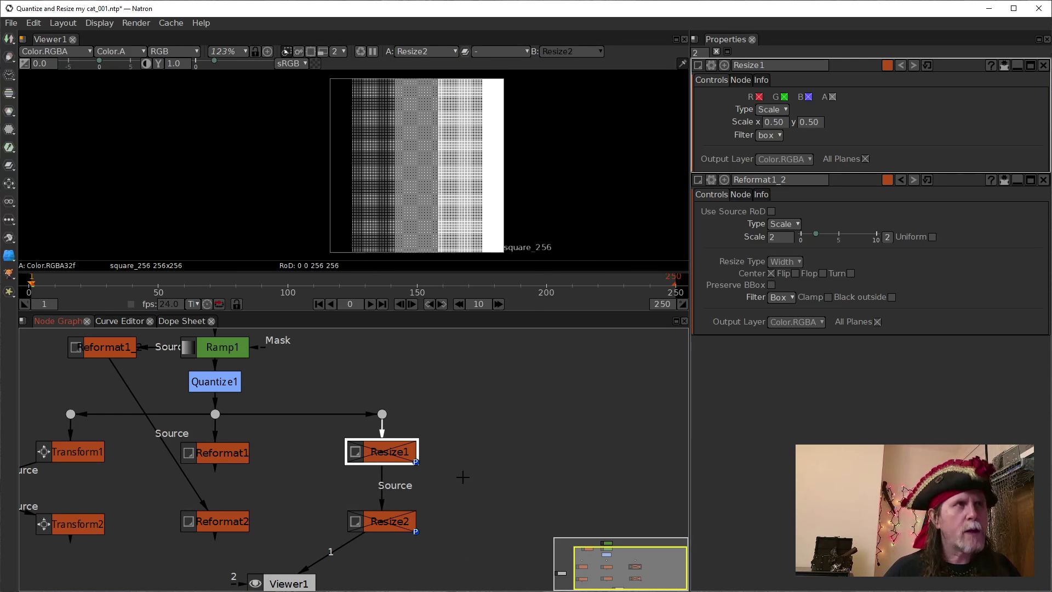
{"action": "key", "text": "d"}
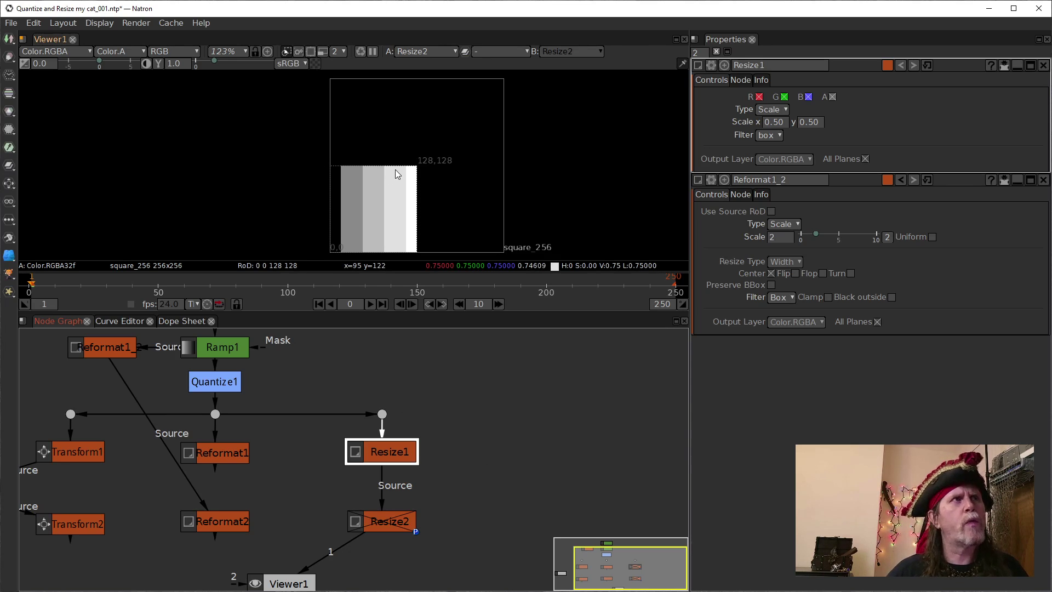
- Examine the scaled-down bands in the viewer and open Quantize1's settings to check its dither
{"action": "scroll", "coordinate": [396, 169], "scroll_direction": "up", "scroll_amount": 3}
{"action": "left_click_drag", "start_coordinate": [401, 194], "coordinate": [459, 103]}
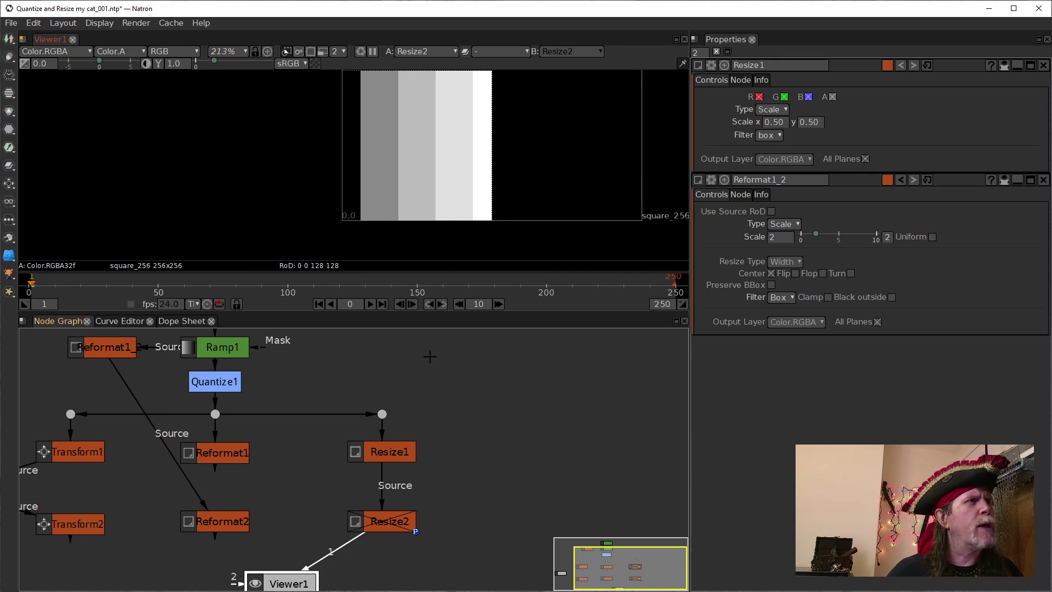
{"action": "scroll", "coordinate": [433, 398], "scroll_direction": "up", "scroll_amount": 1}
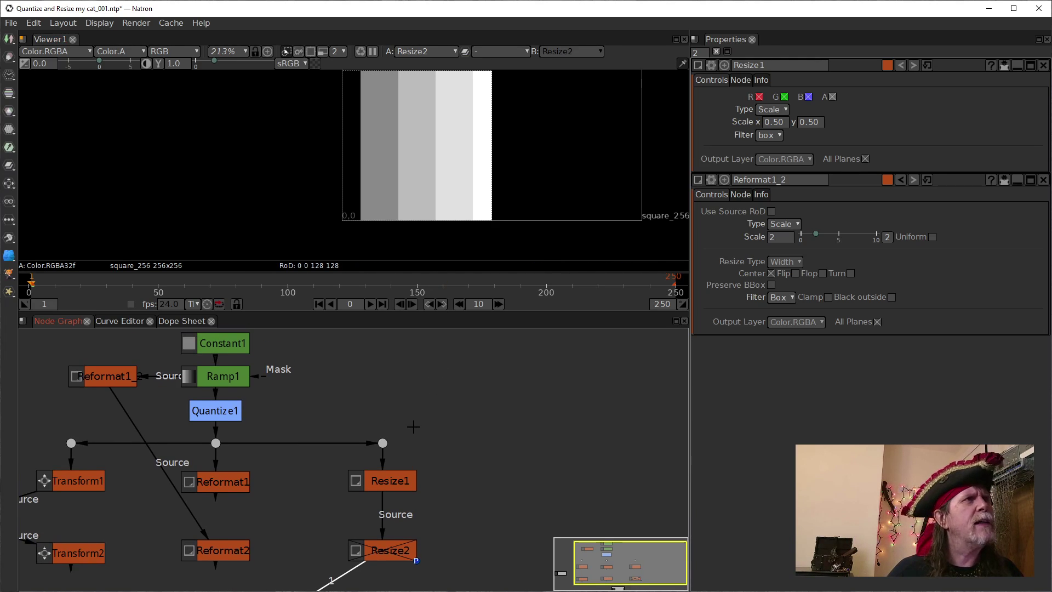
{"action": "left_click", "coordinate": [391, 492]}
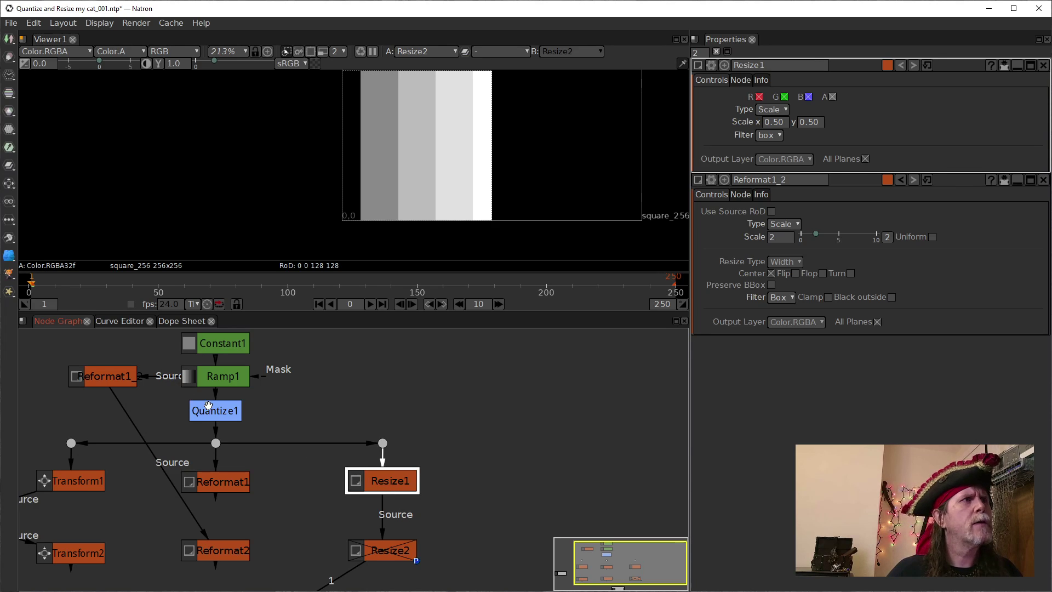
{"action": "left_click", "coordinate": [217, 415]}
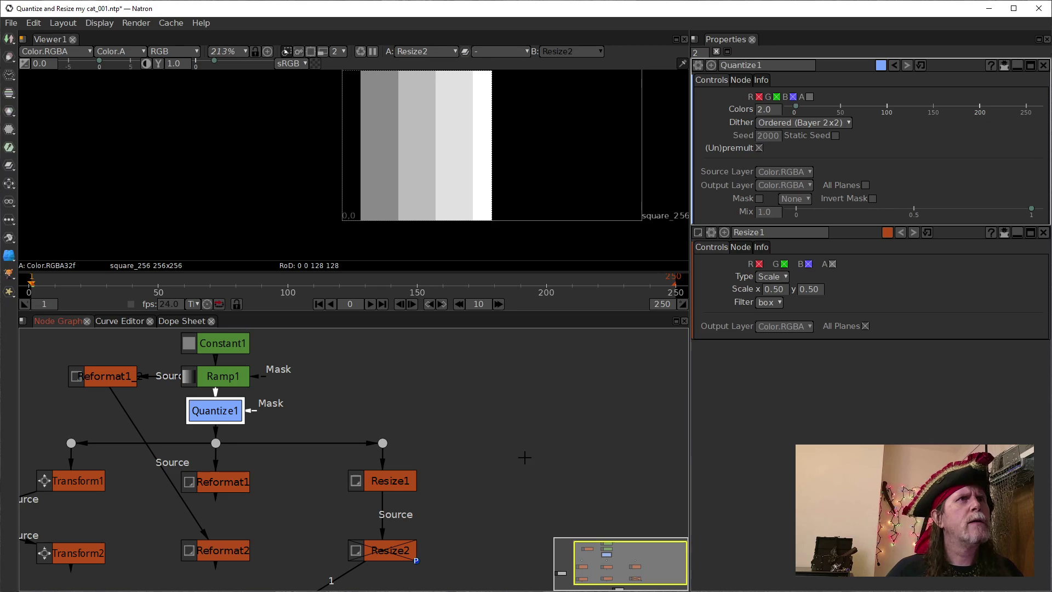
{"action": "mouse_move", "coordinate": [416, 535]}
{"action": "left_mouse_down"}
{"action": "mouse_move", "coordinate": [422, 429]}
{"action": "mouse_move", "coordinate": [411, 530]}
{"action": "left_mouse_up"}
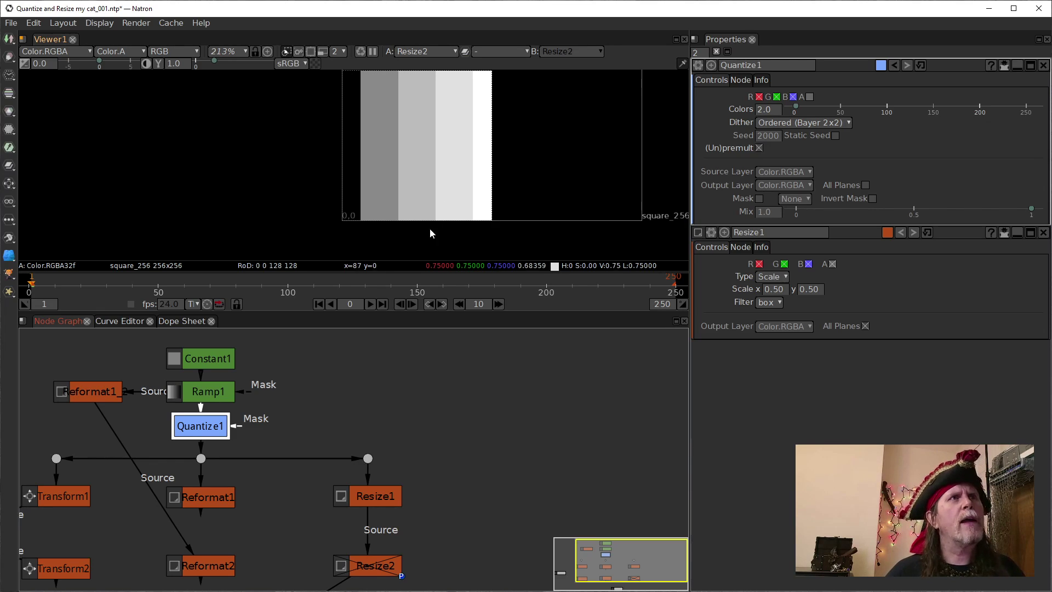
{"action": "scroll", "coordinate": [510, 225], "scroll_direction": "down", "scroll_amount": 3}
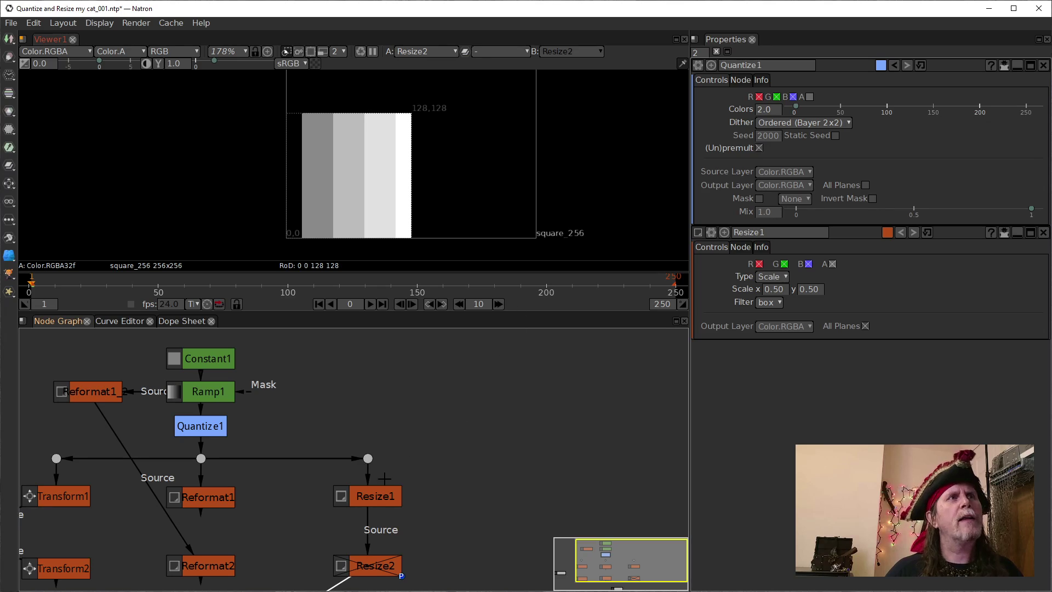
- Try Resize1 as Reformat2's source and attach the viewer to Reformat2
{"action": "left_click_drag", "start_coordinate": [408, 554], "coordinate": [446, 483]}
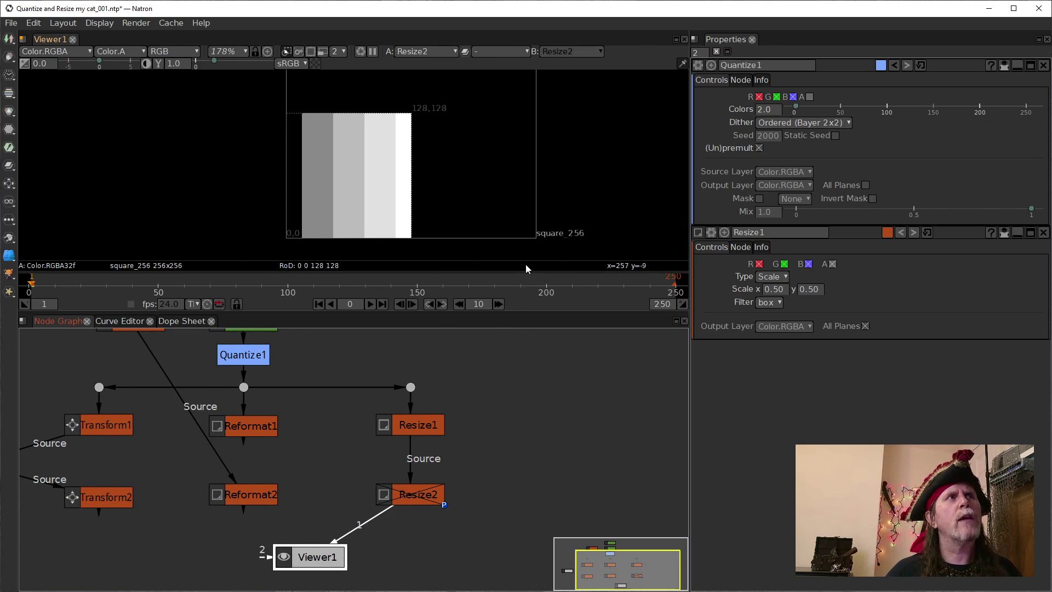
{"action": "left_click_drag", "start_coordinate": [211, 450], "coordinate": [437, 423]}
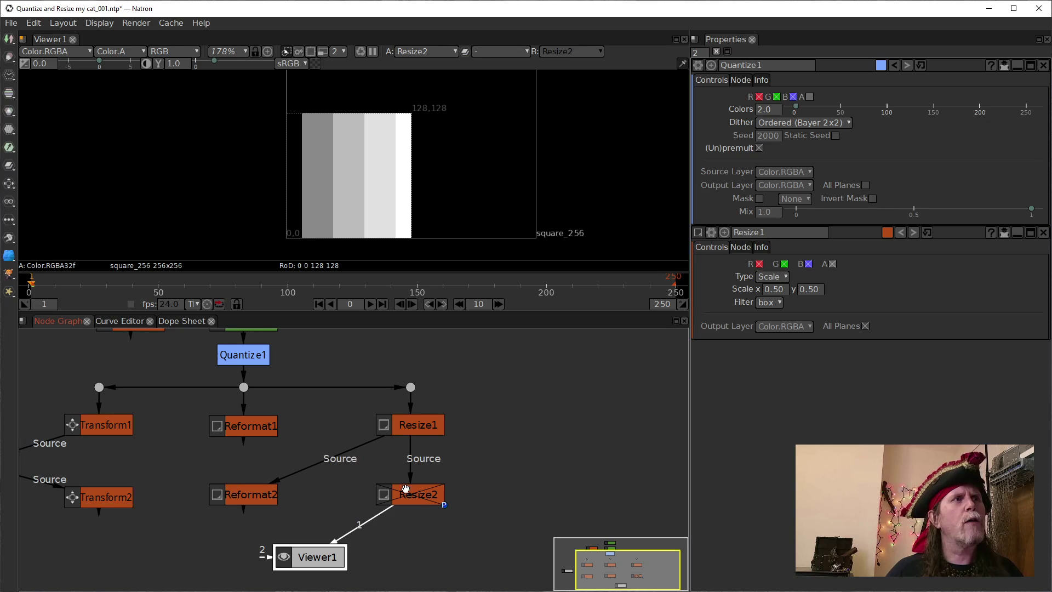
{"action": "left_click_drag", "start_coordinate": [366, 522], "coordinate": [209, 484]}
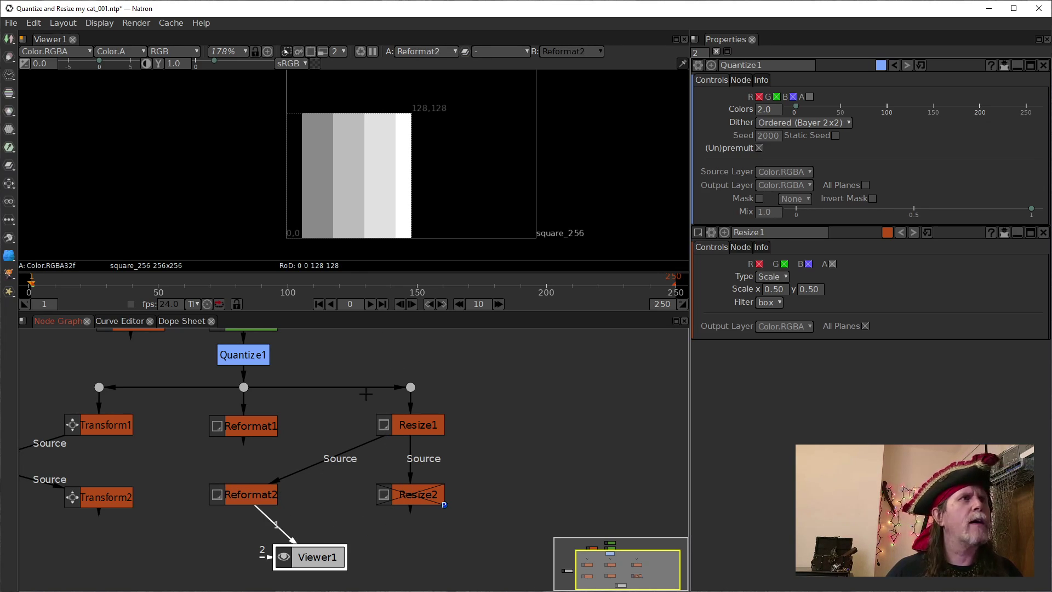
- Attach the viewer back to Resize2 and return Reformat2's source to Reformat1_2
{"action": "left_click_drag", "start_coordinate": [282, 519], "coordinate": [419, 494]}
{"action": "left_click_drag", "start_coordinate": [287, 474], "coordinate": [138, 327]}
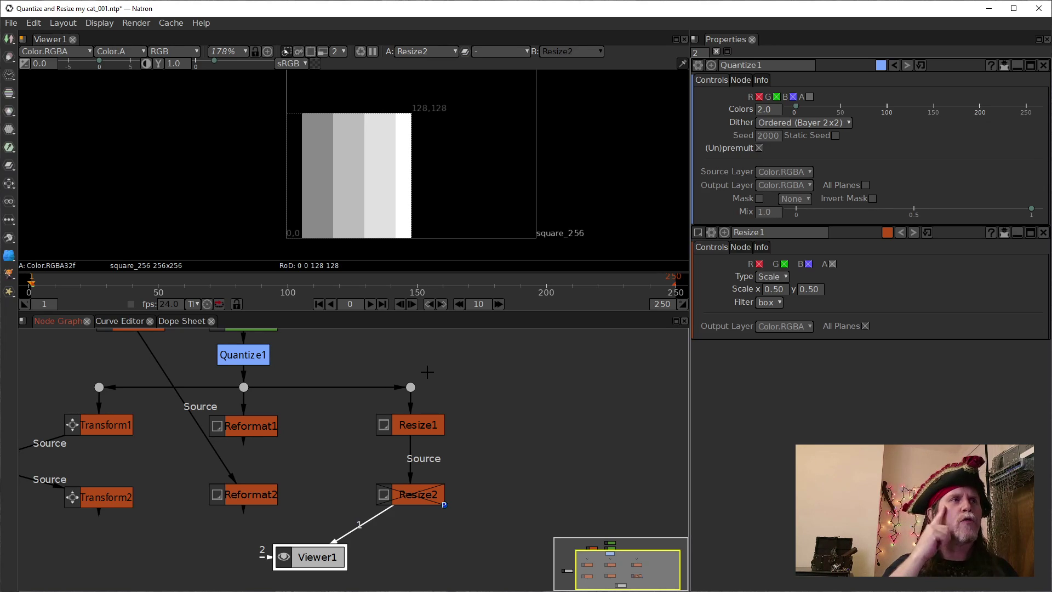
- Open Resize2's settings and enable the node to scale the image to the square_256 format
{"action": "double_click", "coordinate": [415, 498]}
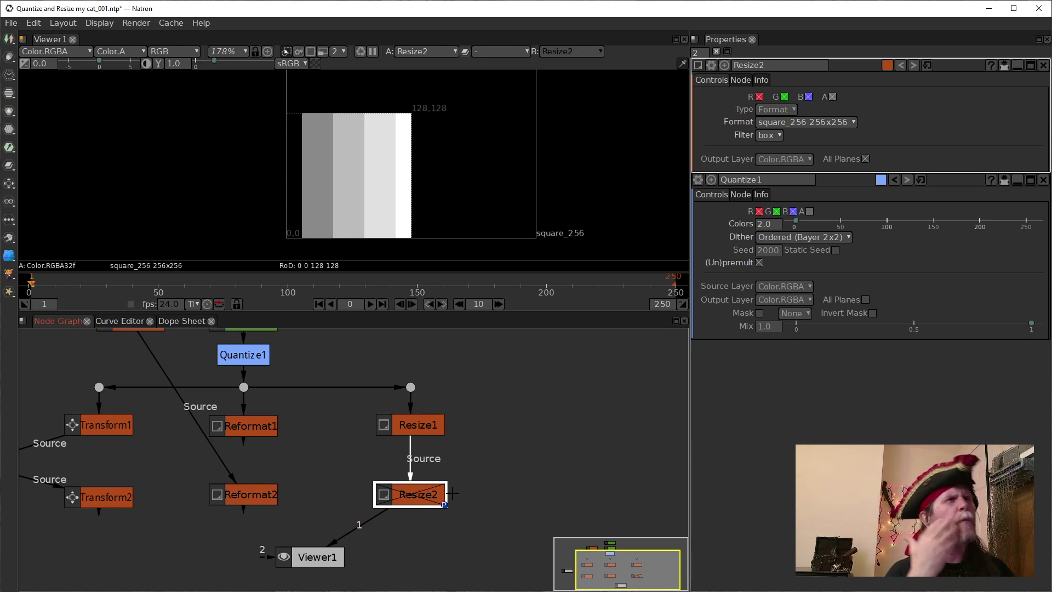
{"action": "key", "text": "d"}
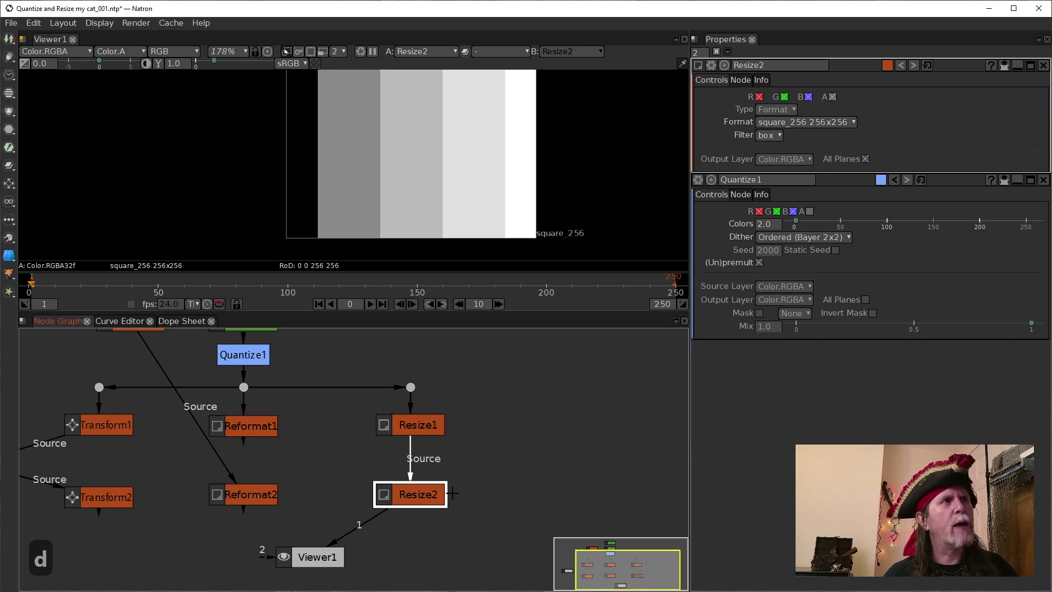
{"action": "scroll", "coordinate": [543, 206], "scroll_direction": "down", "scroll_amount": 4}
{"action": "left_click_drag", "start_coordinate": [542, 210], "coordinate": [516, 223]}
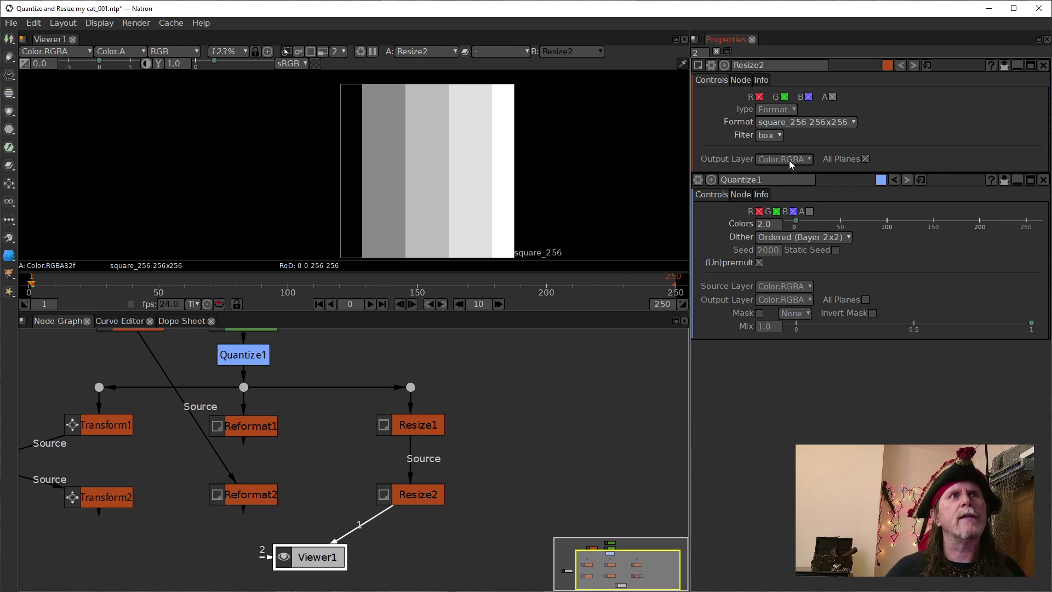
- Review the filter options available for Resize2, keeping the box filter
{"action": "left_click", "coordinate": [425, 496]}
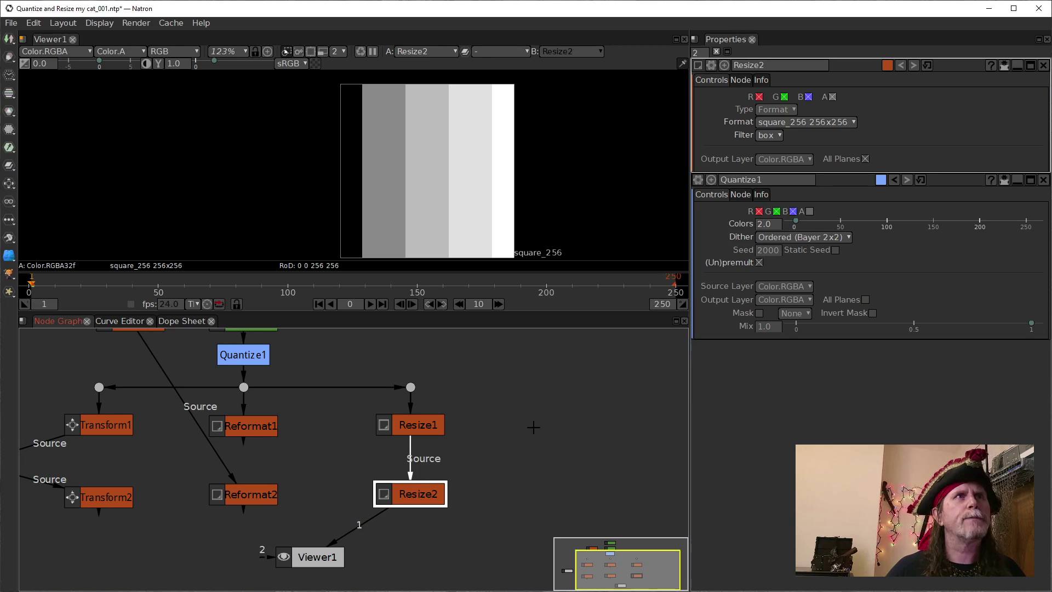
{"action": "left_click", "coordinate": [772, 135]}
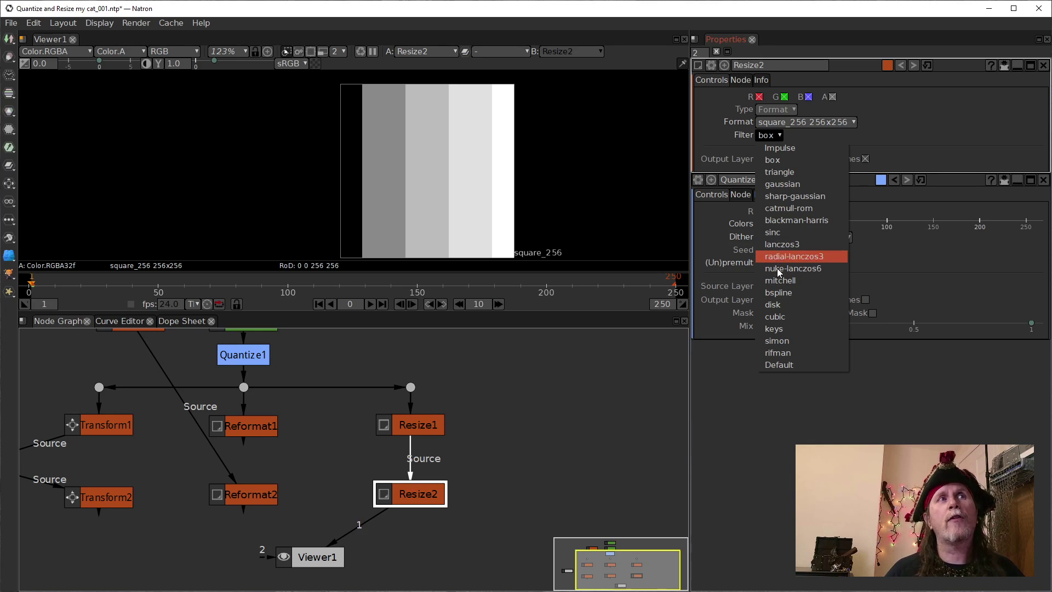
{"action": "left_click", "coordinate": [804, 436]}
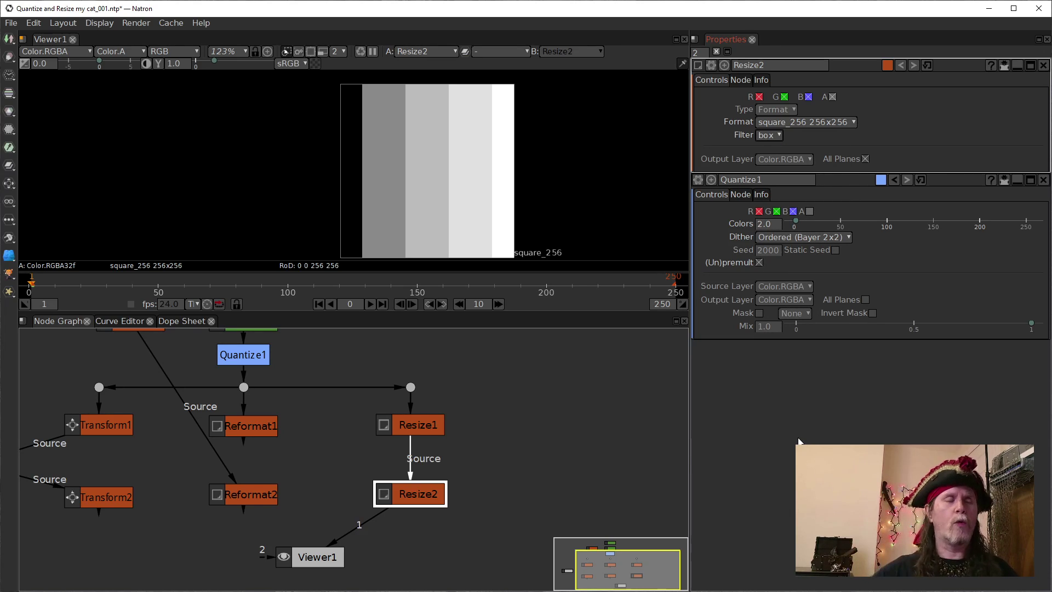
- Set Quantize1's dither to Ordered (Bayer 4x4) and inspect the dither pattern up close in the viewer
{"action": "left_click_drag", "start_coordinate": [521, 447], "coordinate": [563, 432]}
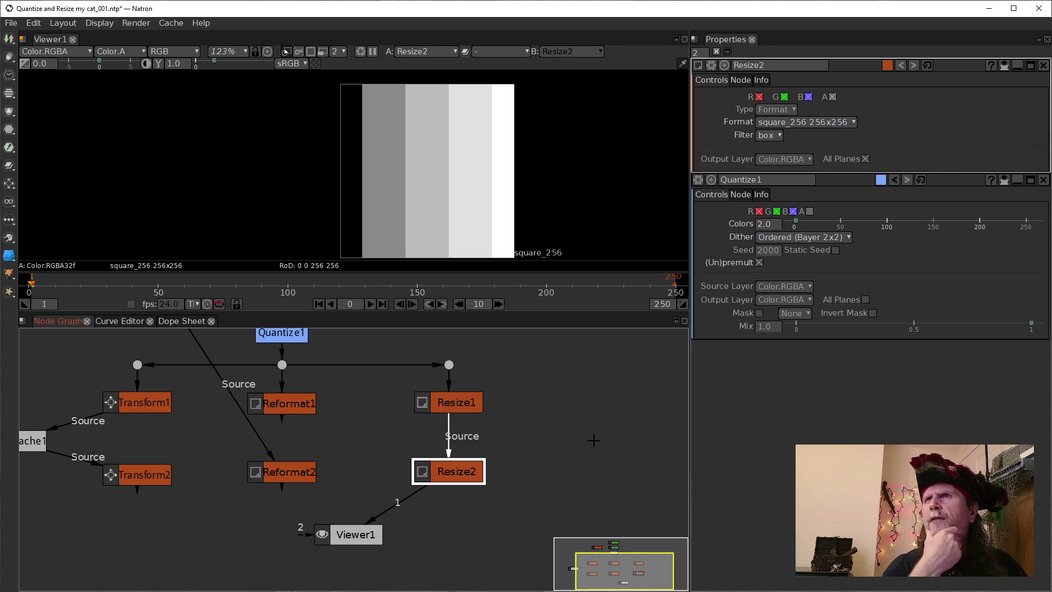
{"action": "mouse_move", "coordinate": [547, 468]}
{"action": "left_mouse_down"}
{"action": "mouse_move", "coordinate": [566, 461]}
{"action": "mouse_move", "coordinate": [533, 478]}
{"action": "left_mouse_up"}
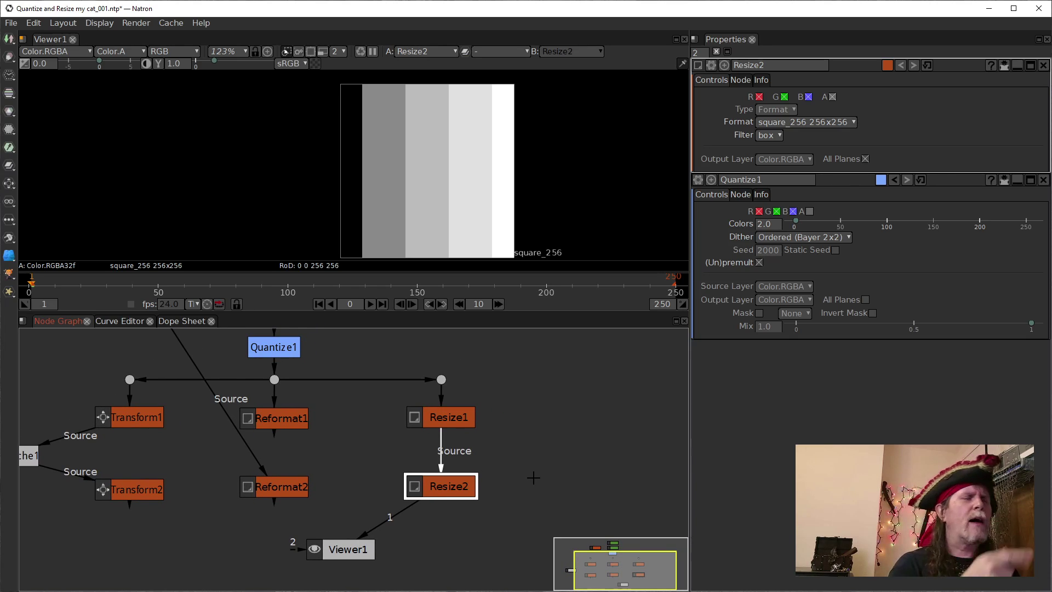
{"action": "left_click_drag", "start_coordinate": [533, 478], "coordinate": [445, 433]}
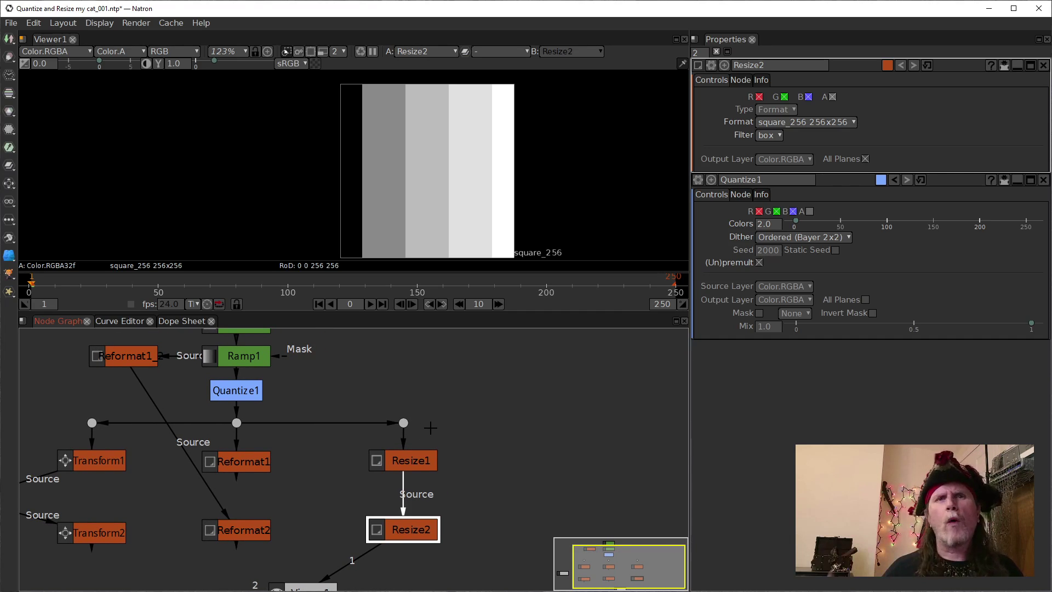
{"action": "left_click", "coordinate": [243, 394]}
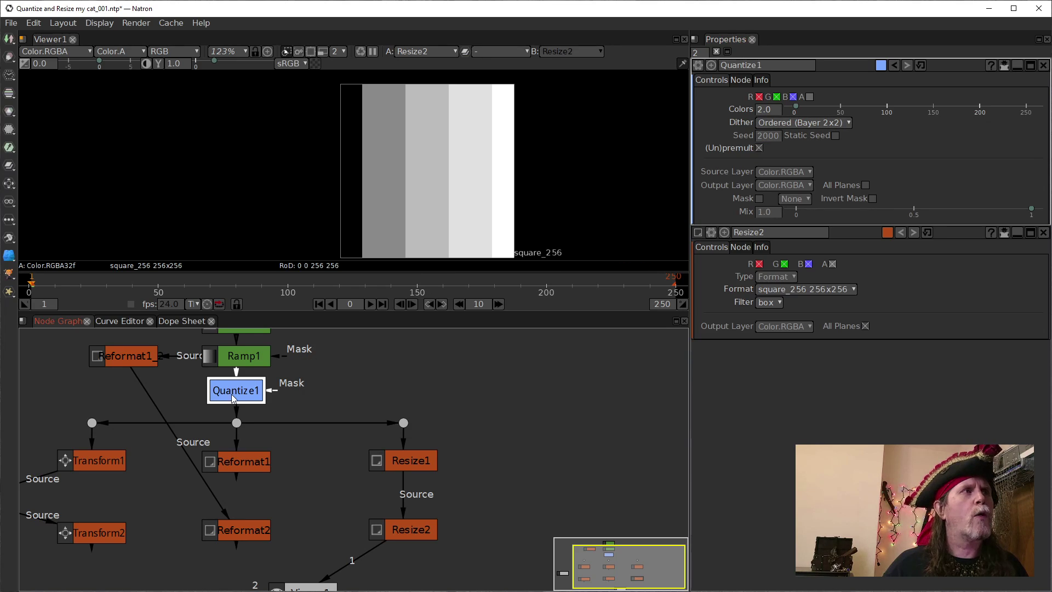
{"action": "left_click_drag", "start_coordinate": [450, 378], "coordinate": [422, 425]}
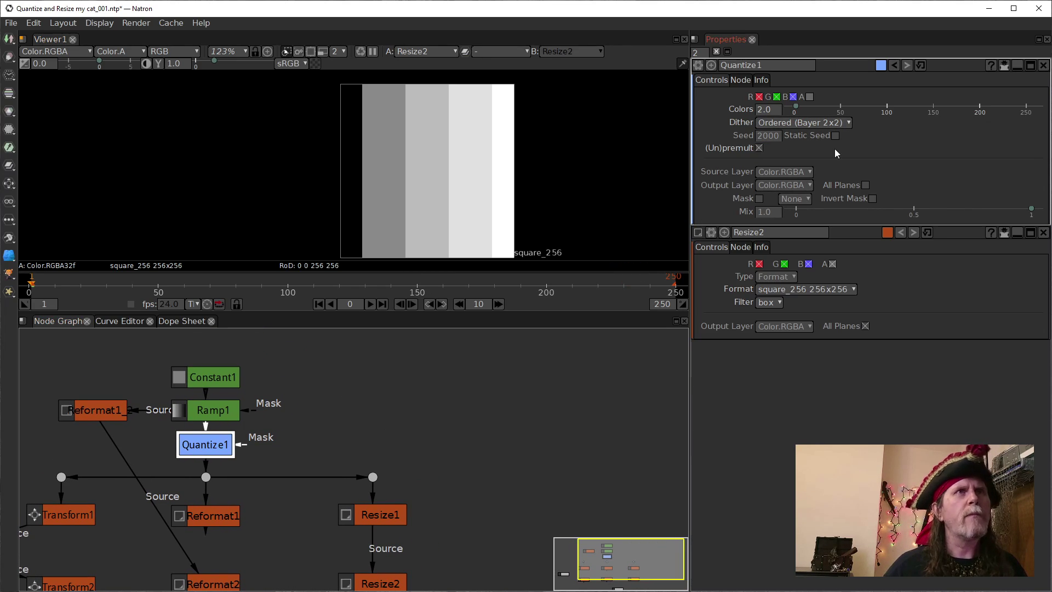
{"action": "left_click", "coordinate": [844, 126]}
{"action": "left_click", "coordinate": [834, 160]}
{"action": "left_click_drag", "start_coordinate": [481, 449], "coordinate": [564, 373]}
{"action": "scroll", "coordinate": [451, 178], "scroll_direction": "up", "scroll_amount": 10}
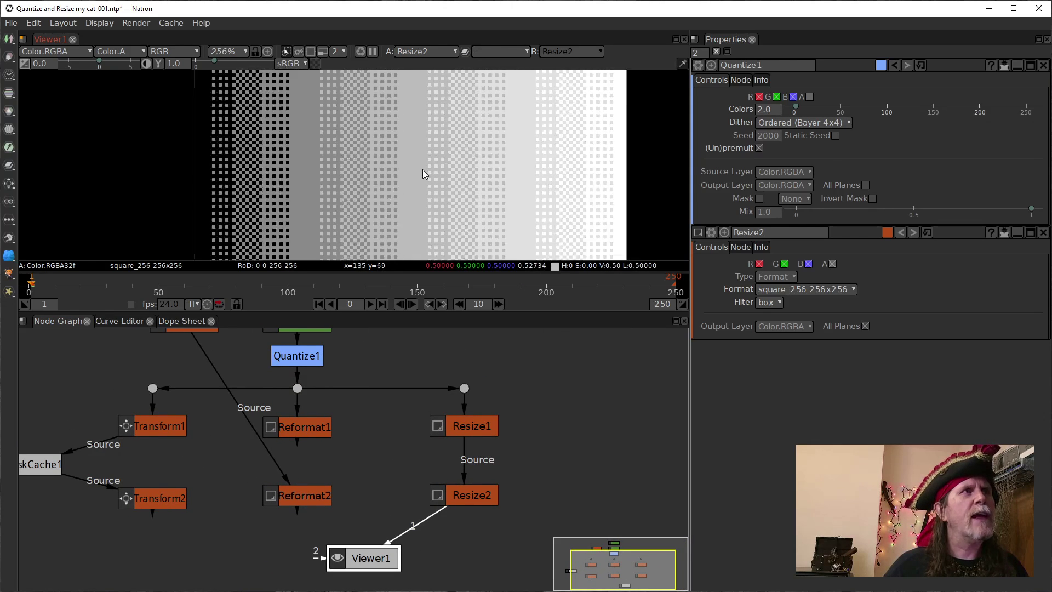
{"action": "scroll", "coordinate": [407, 208], "scroll_direction": "down", "scroll_amount": 3}
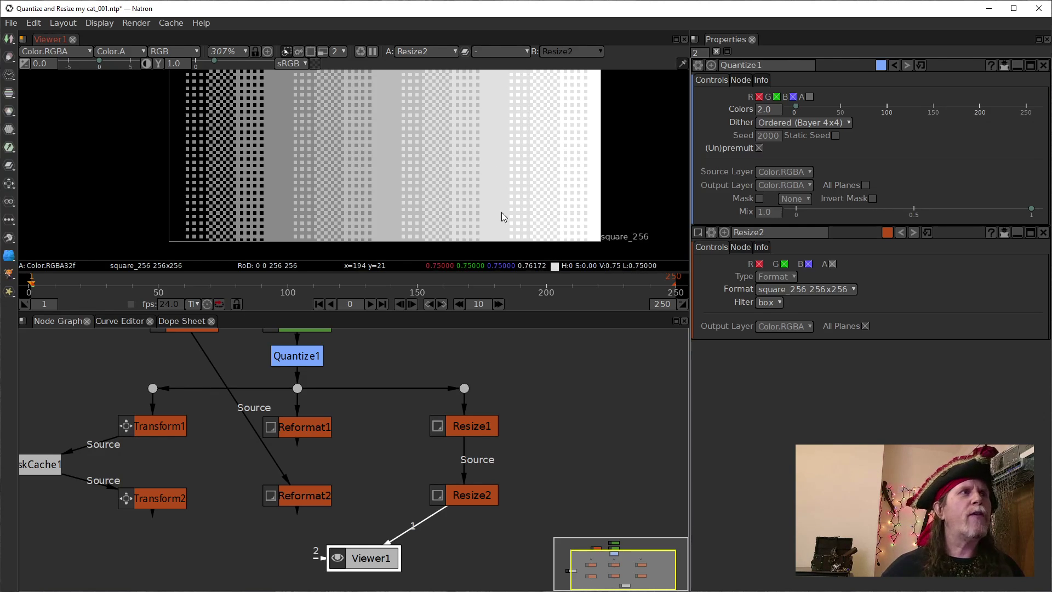
- Disable the Resize1 node in the node graph
{"action": "scroll", "coordinate": [416, 421], "scroll_direction": "down", "scroll_amount": 2}
{"action": "scroll", "coordinate": [399, 424], "scroll_direction": "down", "scroll_amount": 2}
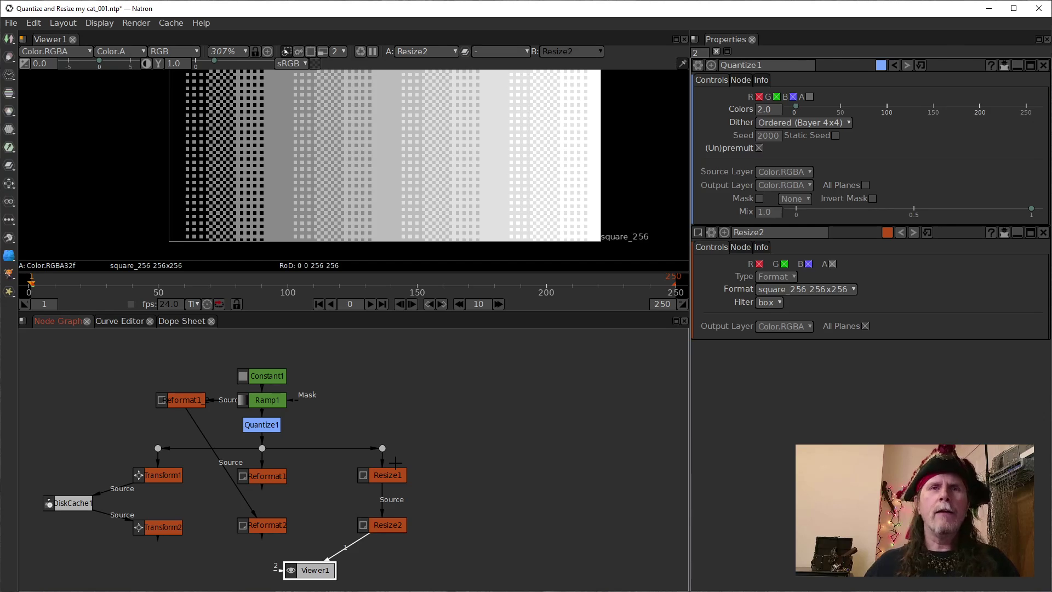
{"action": "left_click", "coordinate": [390, 475]}
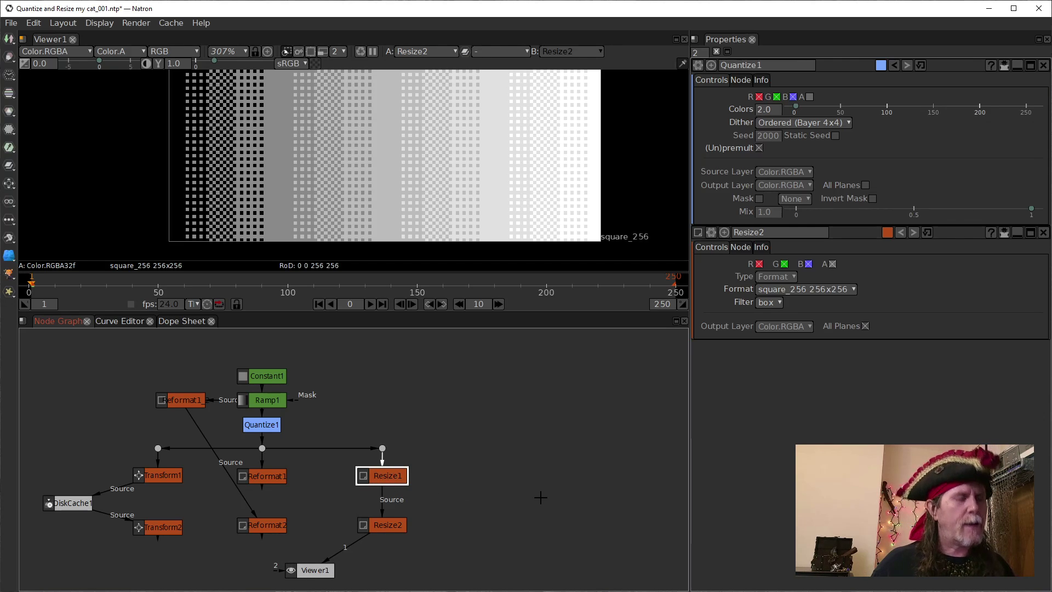
{"action": "key", "text": "d"}
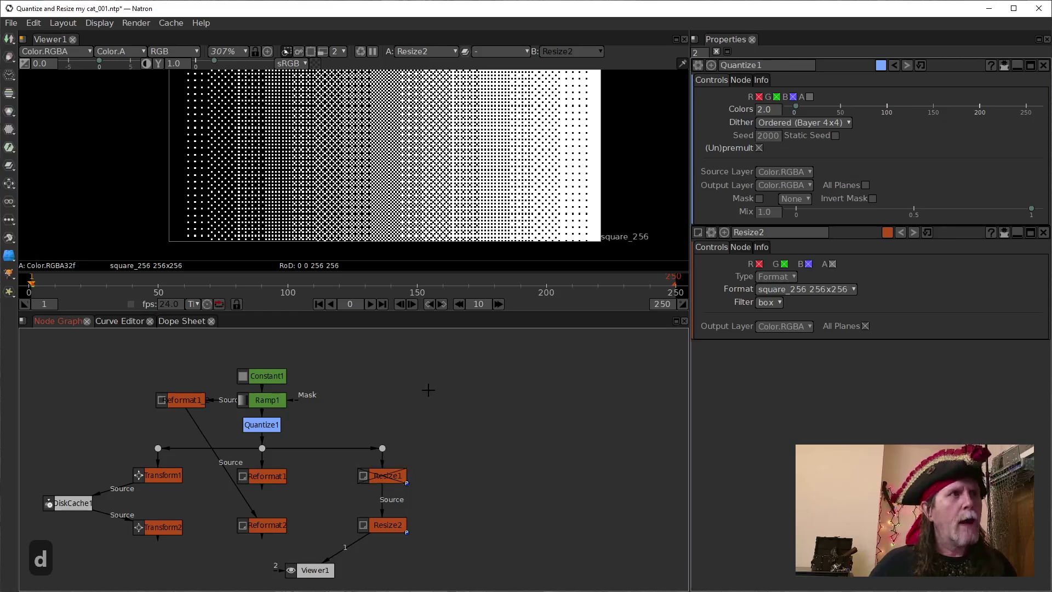
- Move Ramp1 away from the Quantize1 column, beside Constant1, and insert a new Resize node directly below it
{"action": "left_click", "coordinate": [277, 407]}
{"action": "left_click_drag", "start_coordinate": [277, 407], "coordinate": [403, 383]}
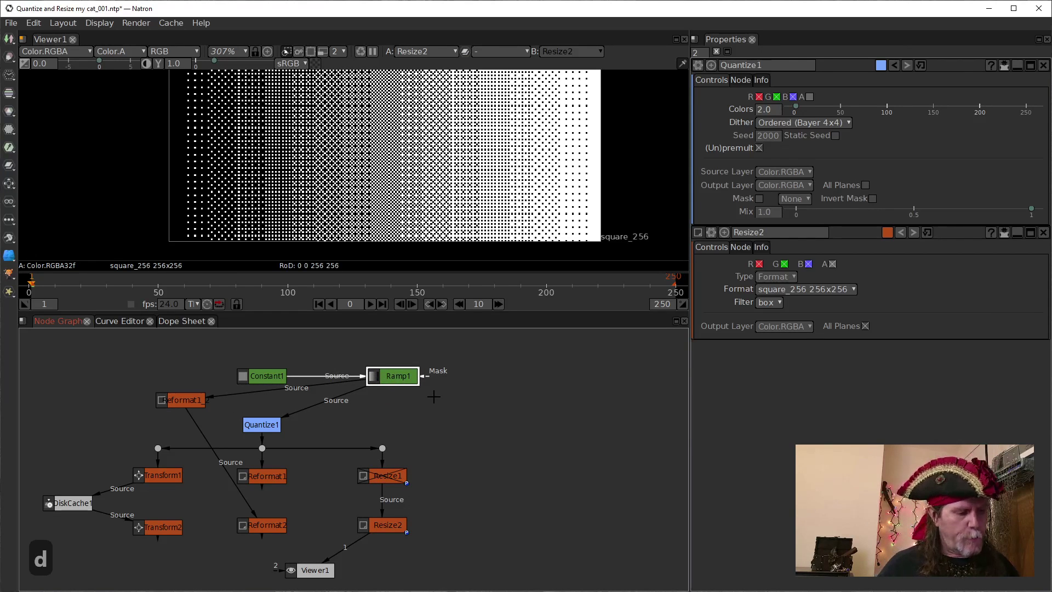
{"action": "key", "text": "Tab"}
{"action": "type", "text": "Crop"}
{"action": "type", "text": "resize"}
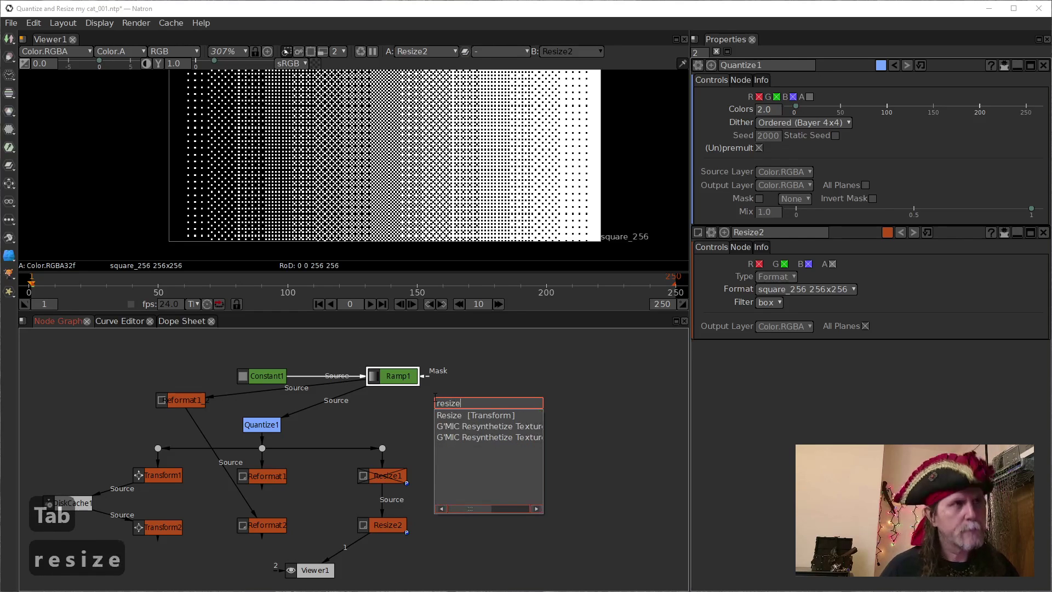
{"action": "key", "text": "Return"}
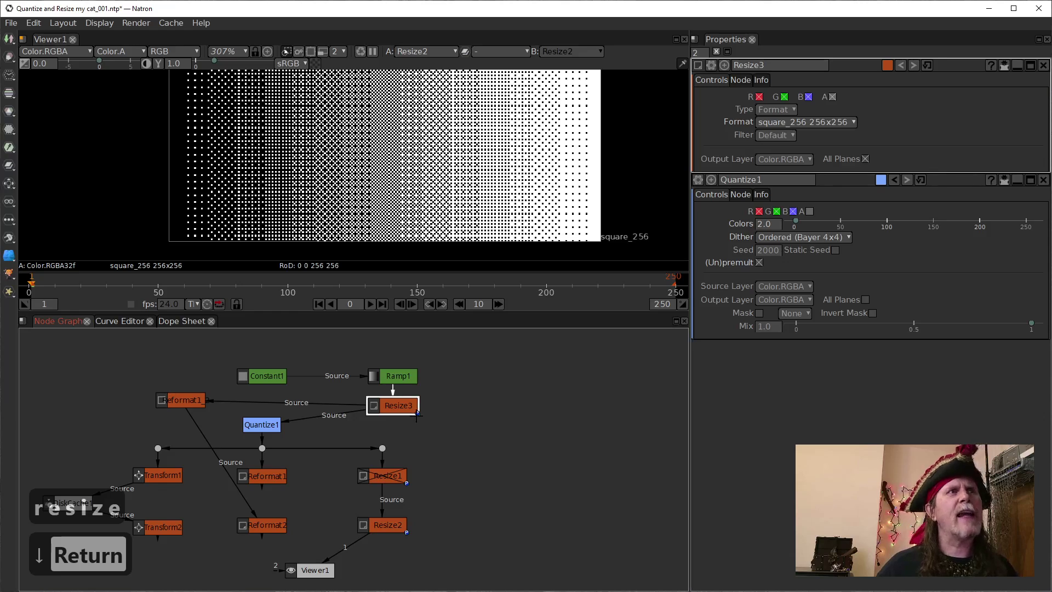
{"action": "left_click_drag", "start_coordinate": [391, 412], "coordinate": [391, 406]}
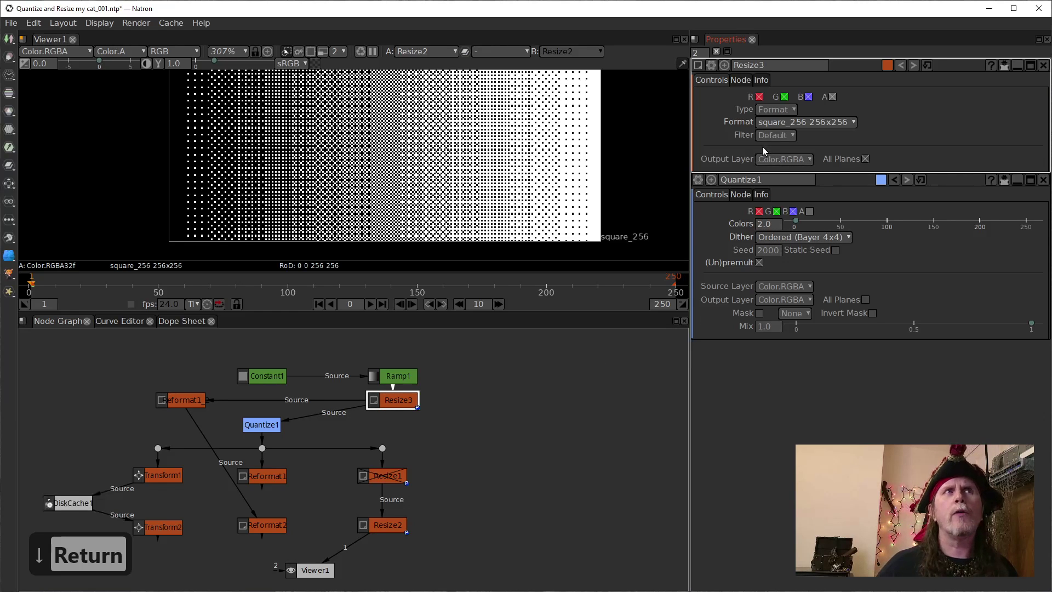
- Set Resize3's type to Scale with x and y scale factors of 2
{"action": "left_click", "coordinate": [778, 123]}
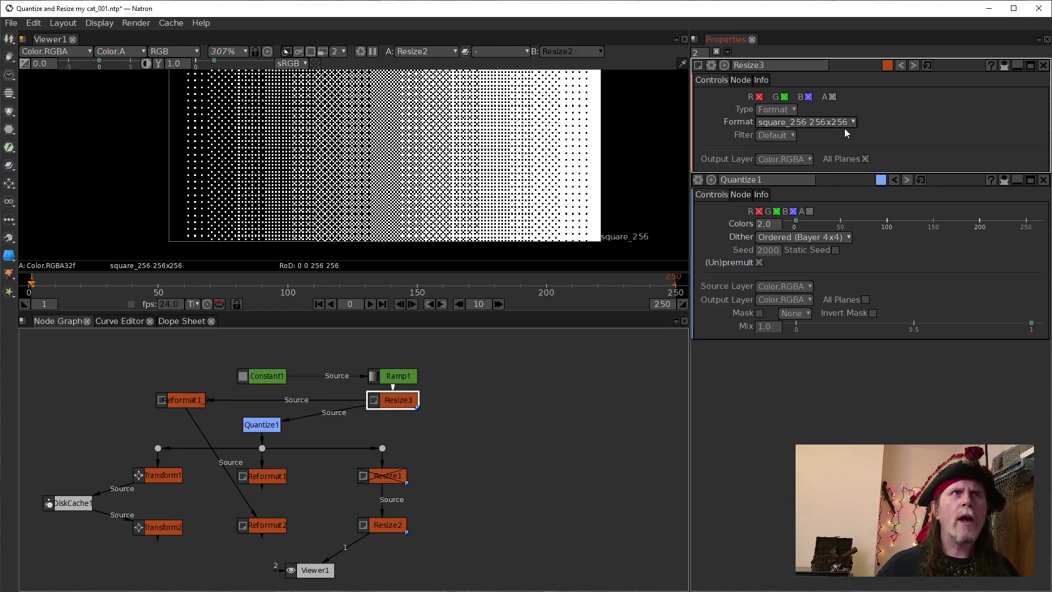
{"action": "left_click", "coordinate": [834, 125]}
{"action": "left_click", "coordinate": [777, 109]}
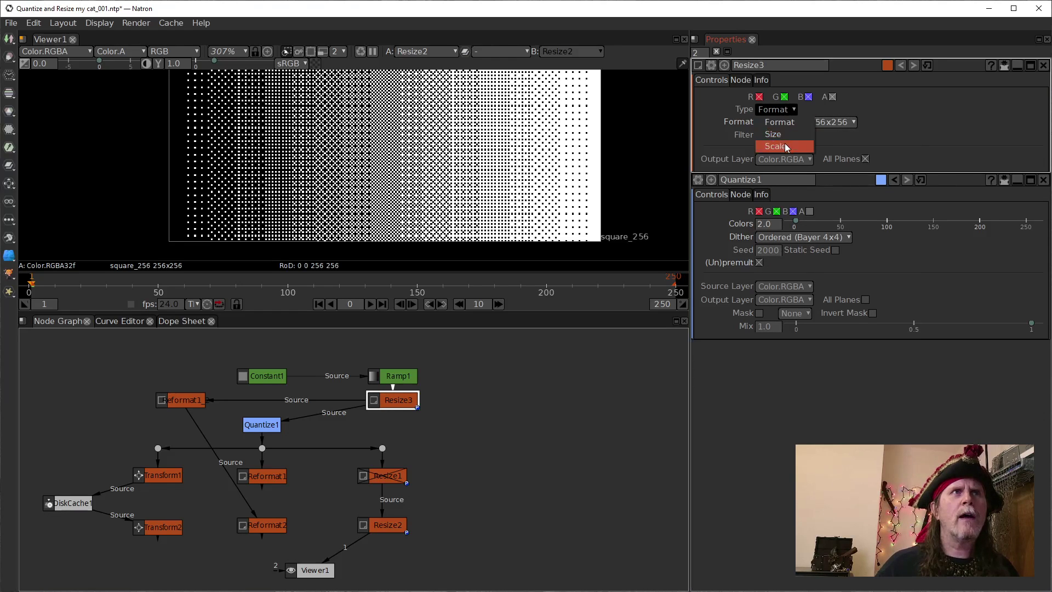
{"action": "left_click", "coordinate": [785, 144]}
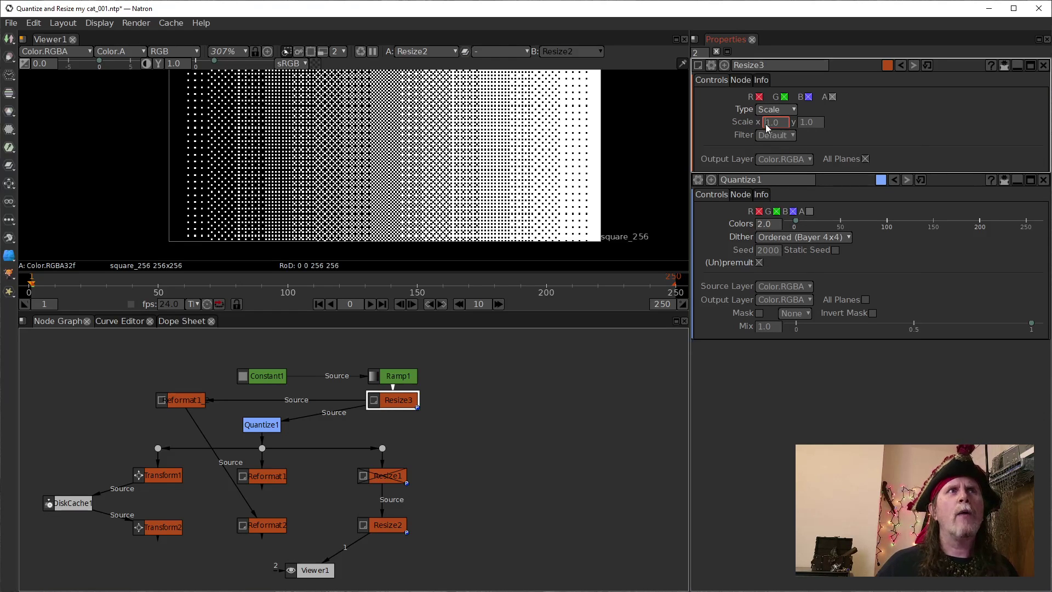
{"action": "type", "text": "2"}
{"action": "key", "text": "Return"}
{"action": "left_click", "coordinate": [801, 126]}
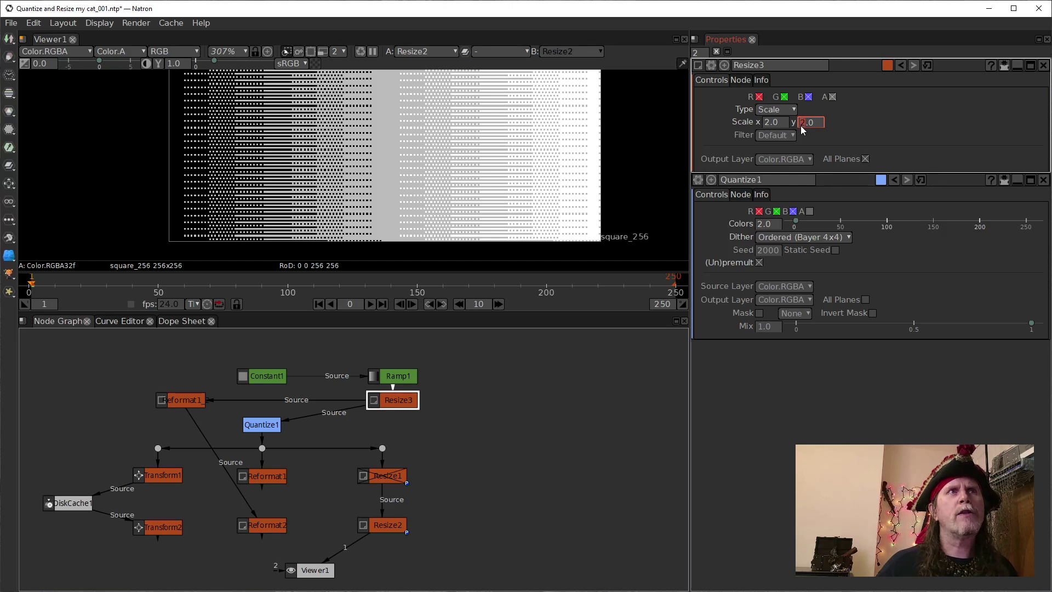
{"action": "type", "text": "2"}
{"action": "key", "text": "Return"}
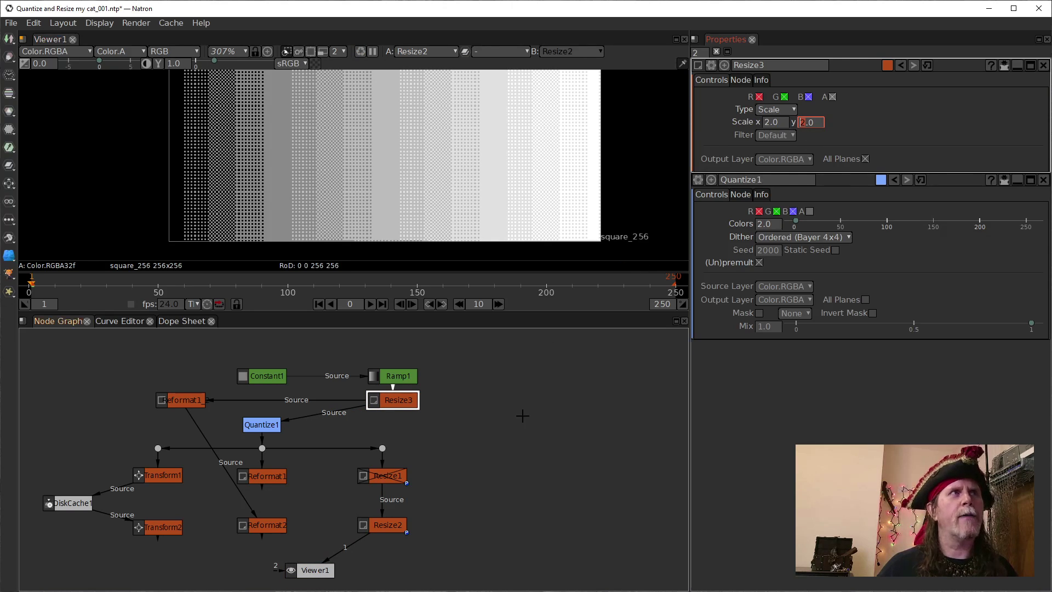
- Attach the viewer to Resize3 and examine the extent of its scaled output against the square_256 format
{"action": "left_click_drag", "start_coordinate": [510, 451], "coordinate": [501, 476]}
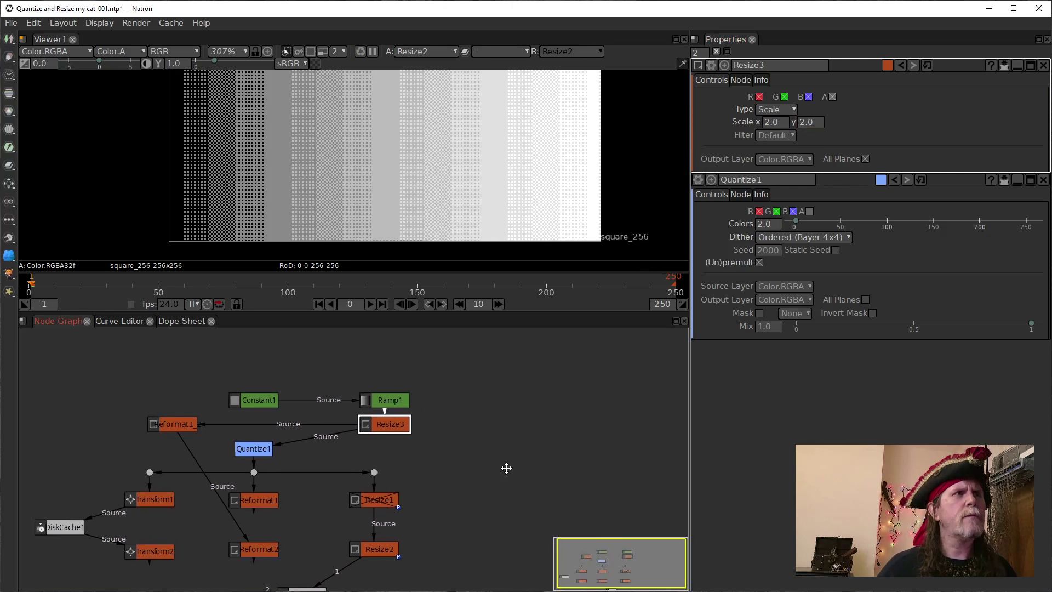
{"action": "left_click_drag", "start_coordinate": [366, 456], "coordinate": [384, 430]}
{"action": "left_click_drag", "start_coordinate": [568, 461], "coordinate": [596, 466]}
{"action": "scroll", "coordinate": [476, 205], "scroll_direction": "down", "scroll_amount": 6}
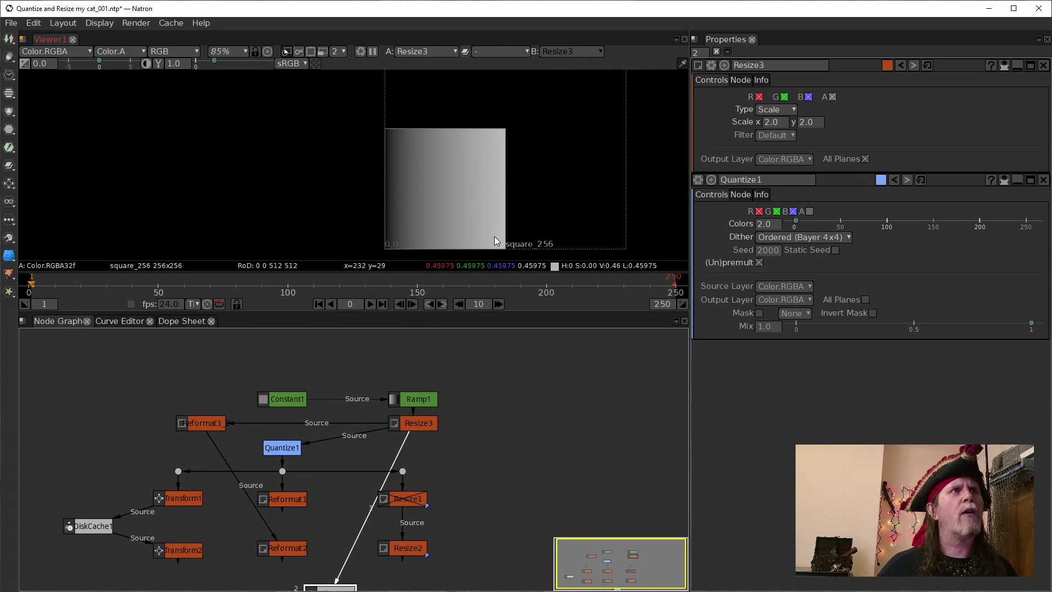
{"action": "scroll", "coordinate": [494, 224], "scroll_direction": "down", "scroll_amount": 2}
{"action": "left_click_drag", "start_coordinate": [495, 230], "coordinate": [481, 219]}
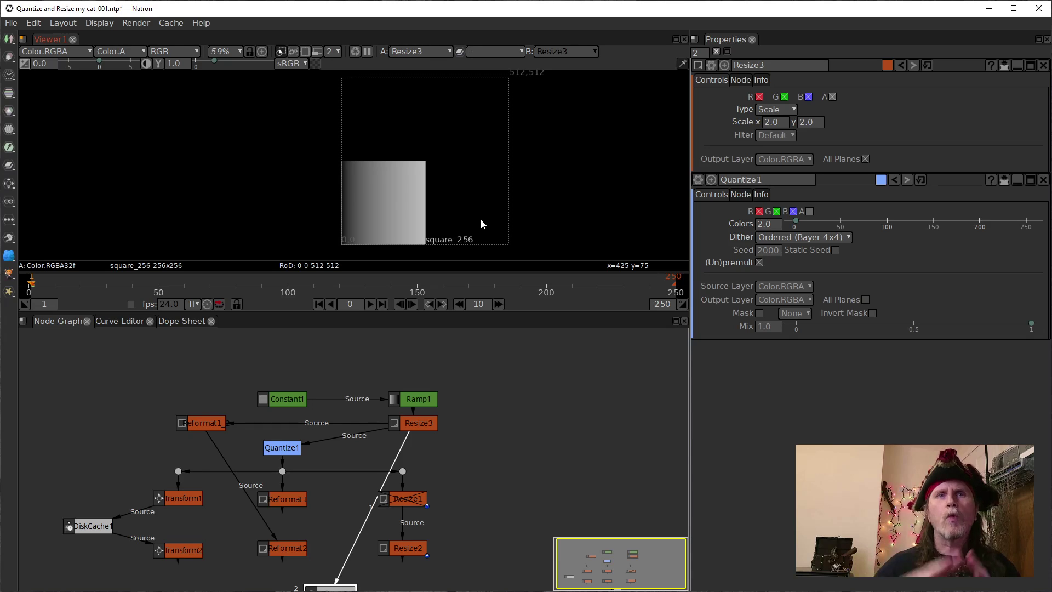
- Reconnect Reformat1_2's source to Ramp1 and compare its output with Resize3's in the viewer
{"action": "left_click", "coordinate": [420, 424]}
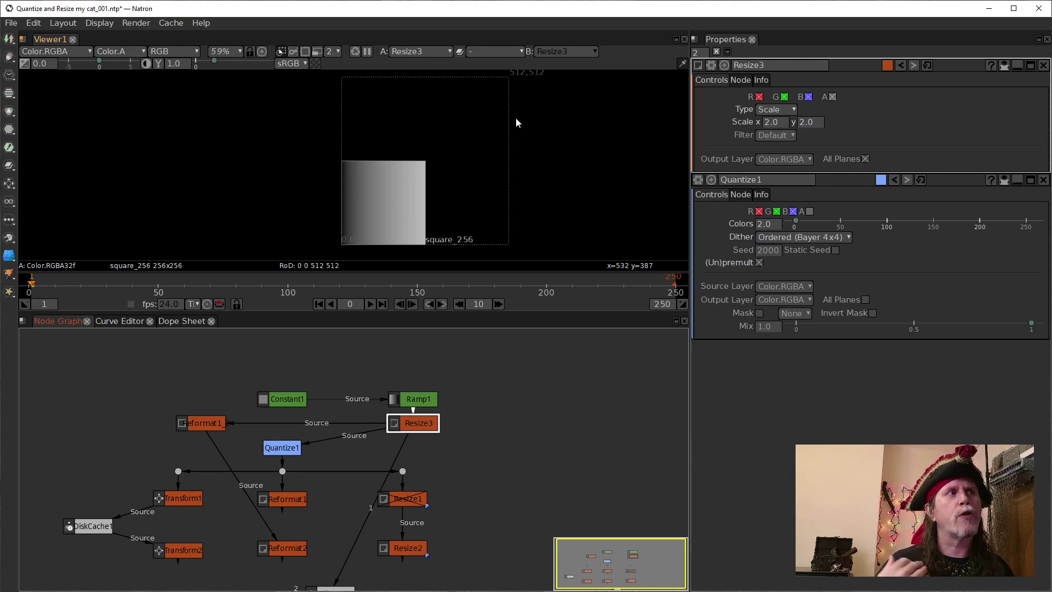
{"action": "left_click_drag", "start_coordinate": [333, 422], "coordinate": [390, 399]}
{"action": "left_click", "coordinate": [195, 424]}
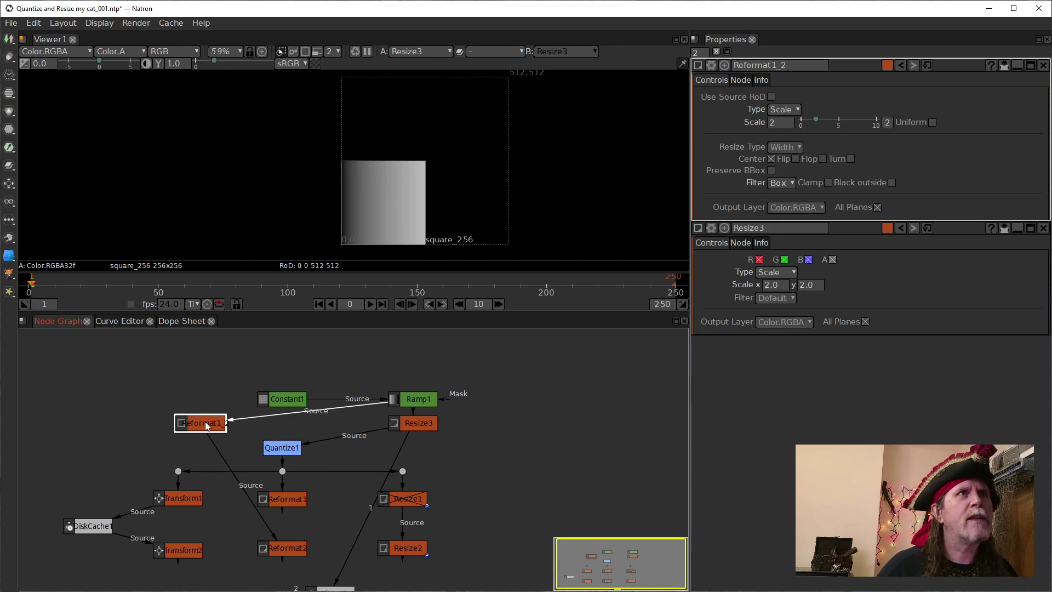
{"action": "key", "text": "1"}
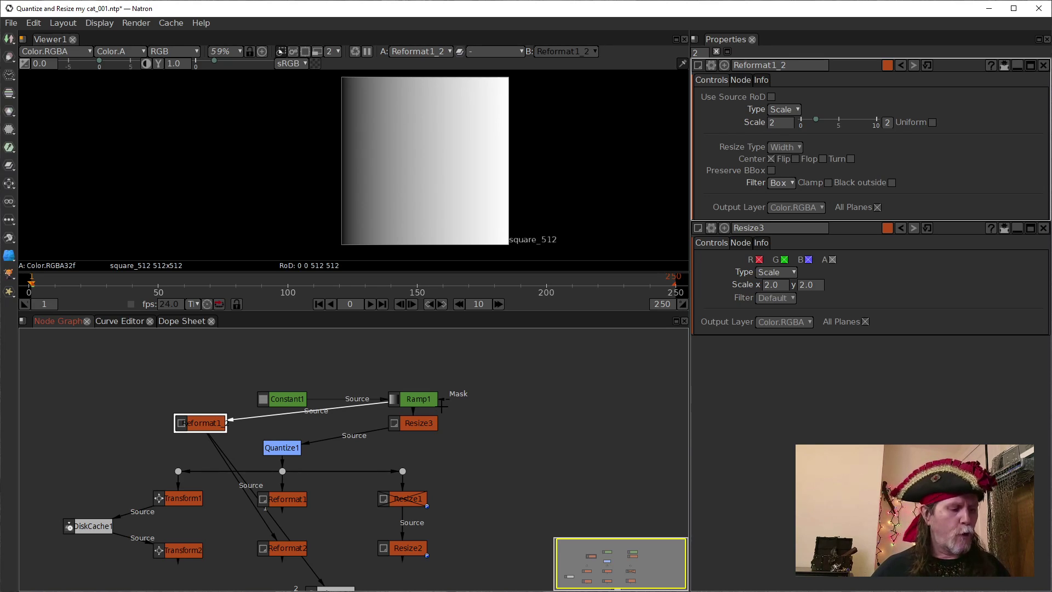
{"action": "left_click", "coordinate": [419, 425]}
{"action": "key", "text": "1"}
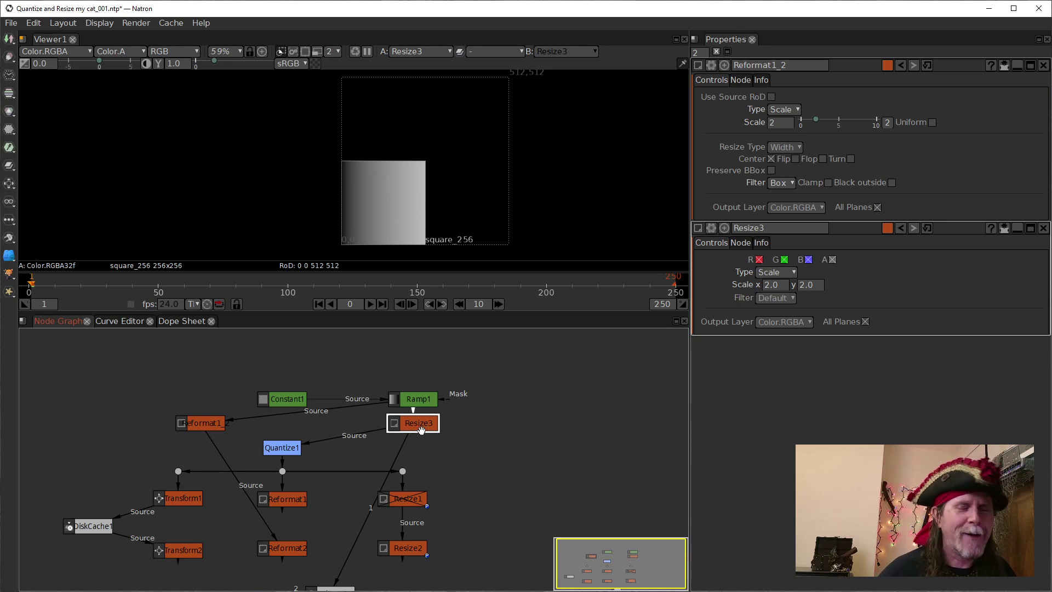
- Attach the viewer to Resize2 and set Quantize1's dither to Ordered (Bayer 2x2)
{"action": "left_click", "coordinate": [291, 449]}
{"action": "left_click_drag", "start_coordinate": [344, 512], "coordinate": [367, 473]}
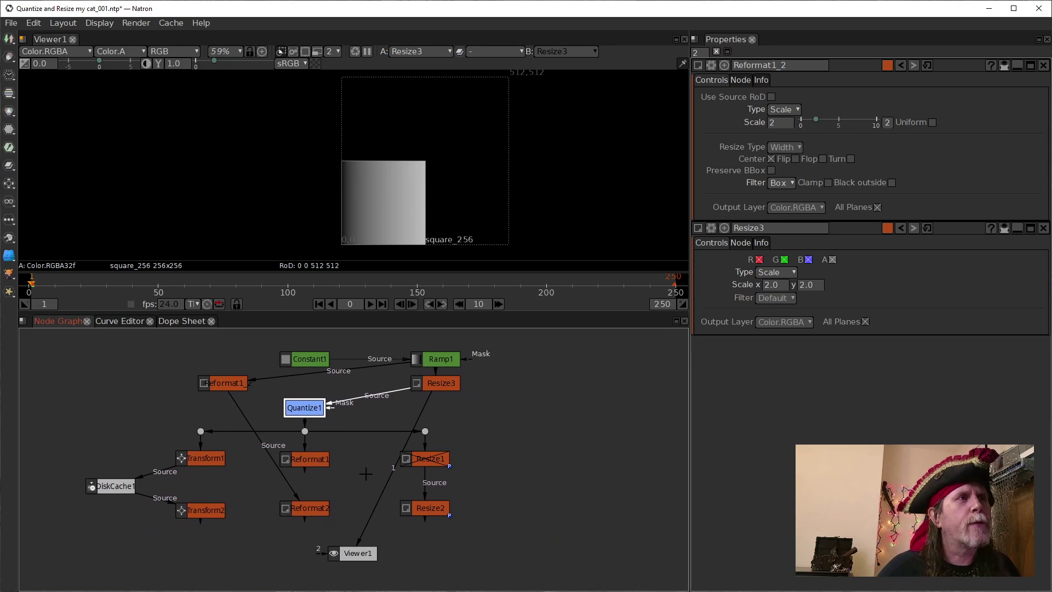
{"action": "left_click_drag", "start_coordinate": [436, 514], "coordinate": [418, 497]}
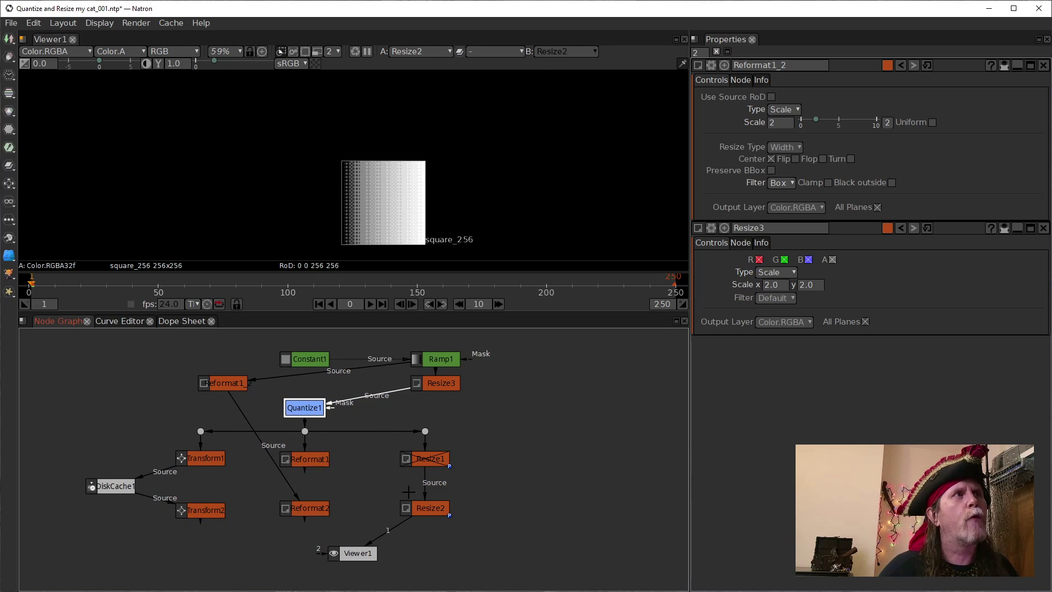
{"action": "scroll", "coordinate": [362, 371], "scroll_direction": "up", "scroll_amount": 4}
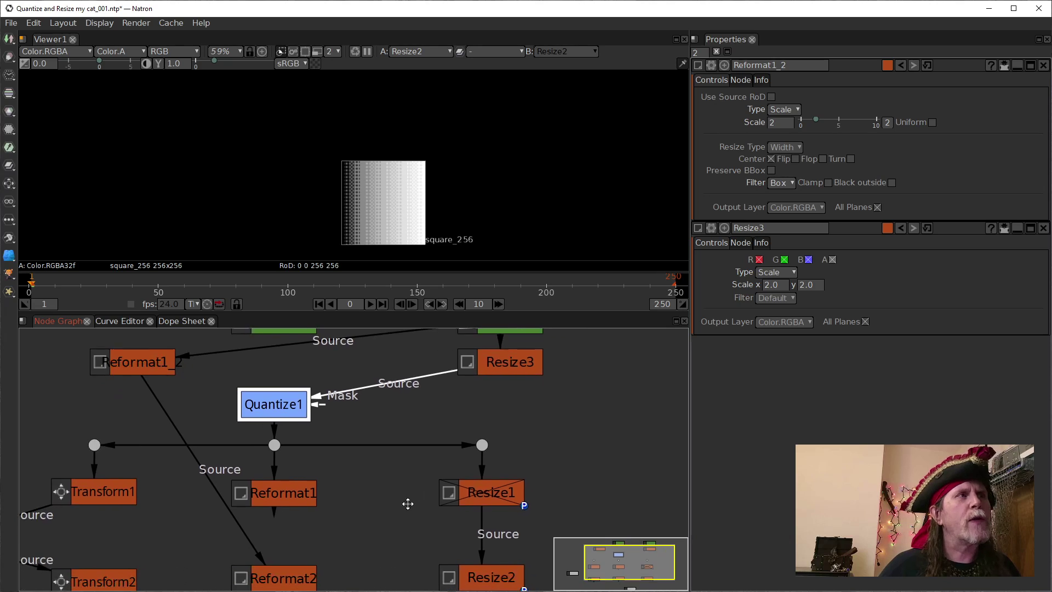
{"action": "double_click", "coordinate": [283, 412]}
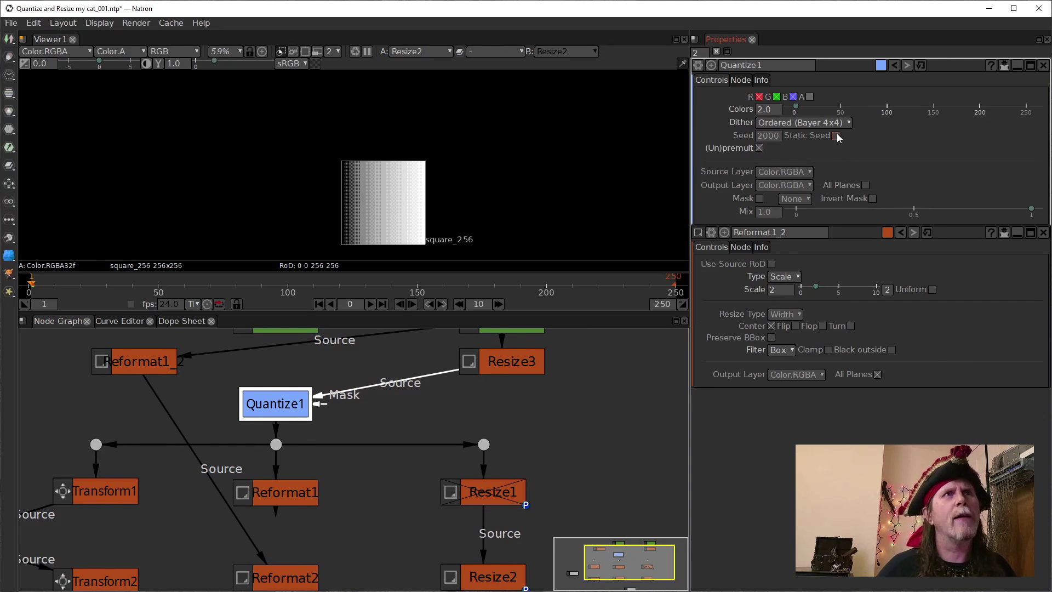
{"action": "left_click", "coordinate": [849, 123]}
{"action": "left_click", "coordinate": [846, 146]}
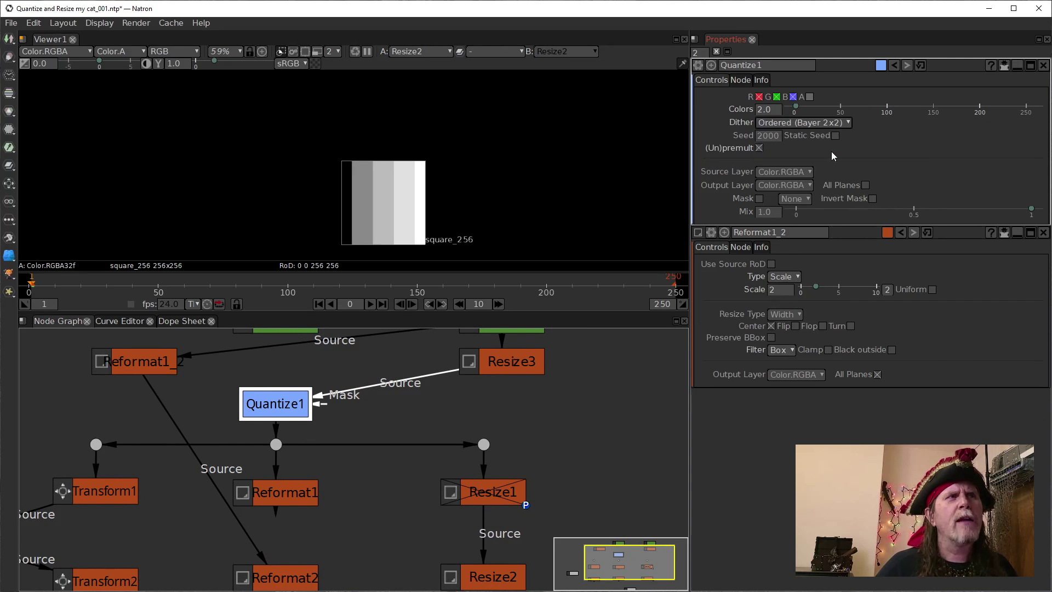
- Review the Resize3 and Quantize1 settings and examine Resize2's output in the viewer
{"action": "left_click_drag", "start_coordinate": [572, 484], "coordinate": [571, 430]}
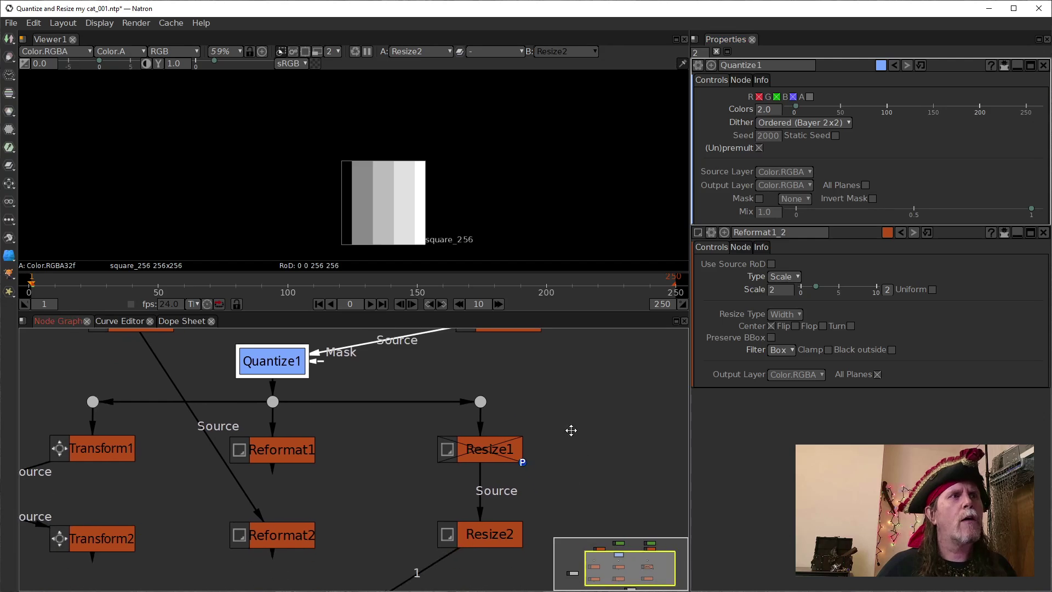
{"action": "scroll", "coordinate": [481, 376], "scroll_direction": "up", "scroll_amount": 3}
{"action": "left_click", "coordinate": [487, 378]}
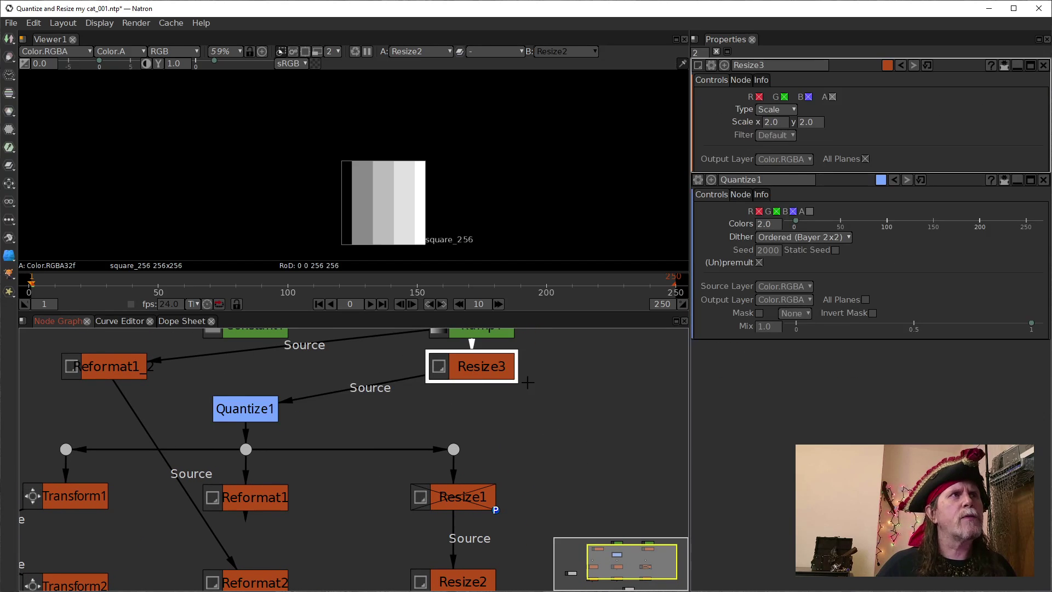
{"action": "left_click", "coordinate": [268, 415]}
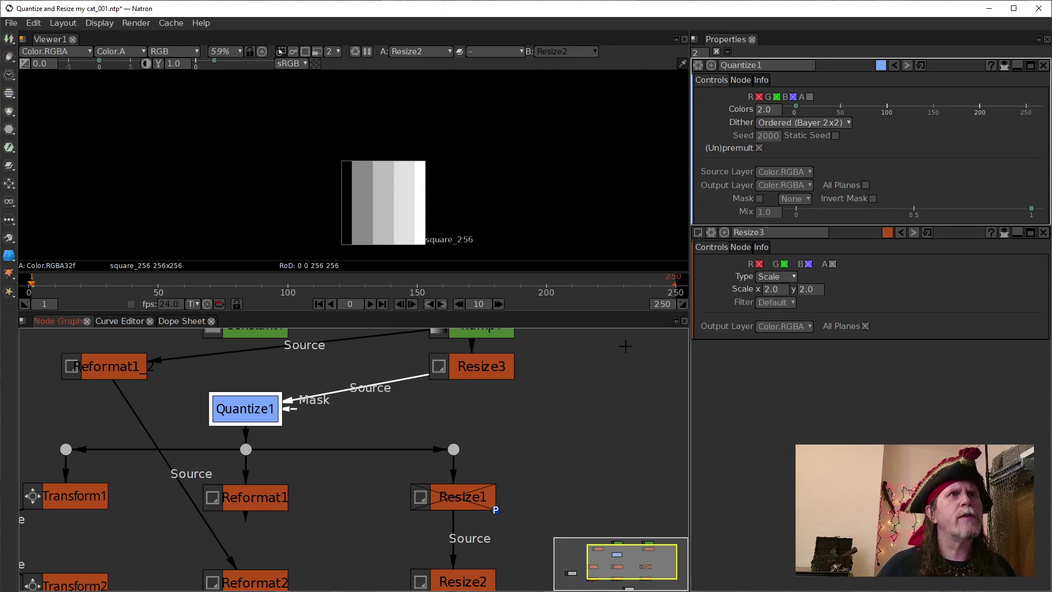
{"action": "scroll", "coordinate": [583, 435], "scroll_direction": "down", "scroll_amount": 3}
{"action": "left_click", "coordinate": [453, 498]}
{"action": "left_click_drag", "start_coordinate": [565, 381], "coordinate": [529, 477]}
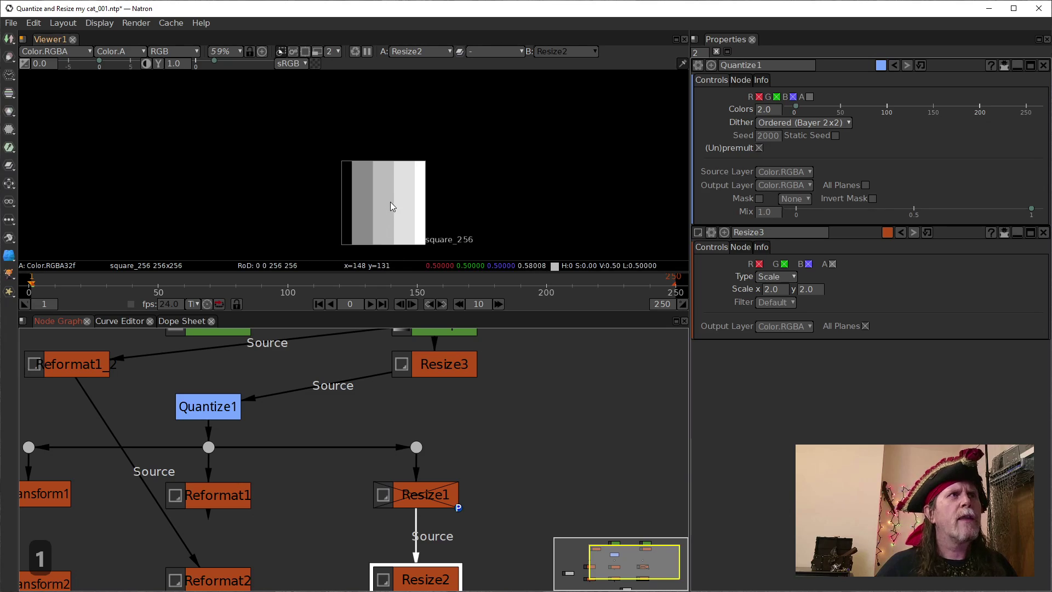
{"action": "scroll", "coordinate": [390, 201], "scroll_direction": "down", "scroll_amount": 2}
{"action": "left_click_drag", "start_coordinate": [518, 226], "coordinate": [501, 198]}
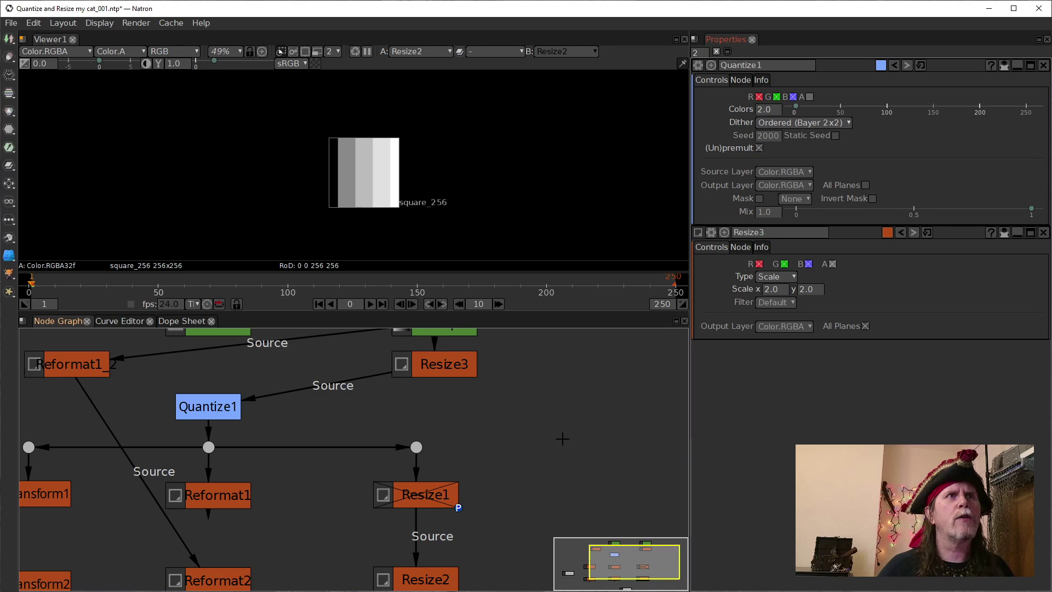
{"action": "left_click", "coordinate": [767, 290]}
{"action": "left_click_drag", "start_coordinate": [499, 495], "coordinate": [514, 455]}
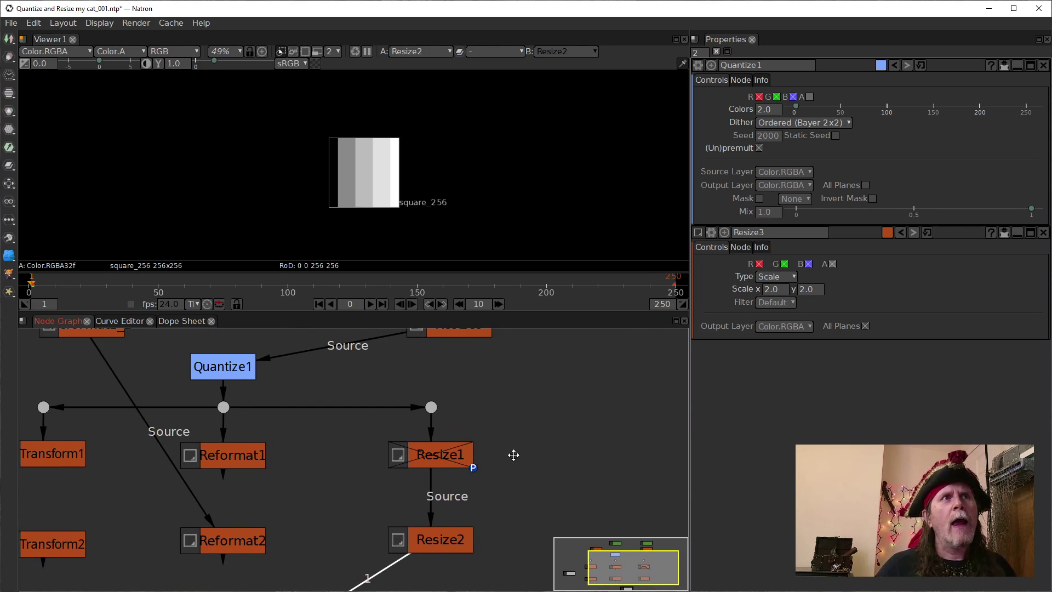
- Compare Quantize1's dither pattern with Resize2's filtered output up close in the viewer
{"action": "left_click", "coordinate": [238, 365]}
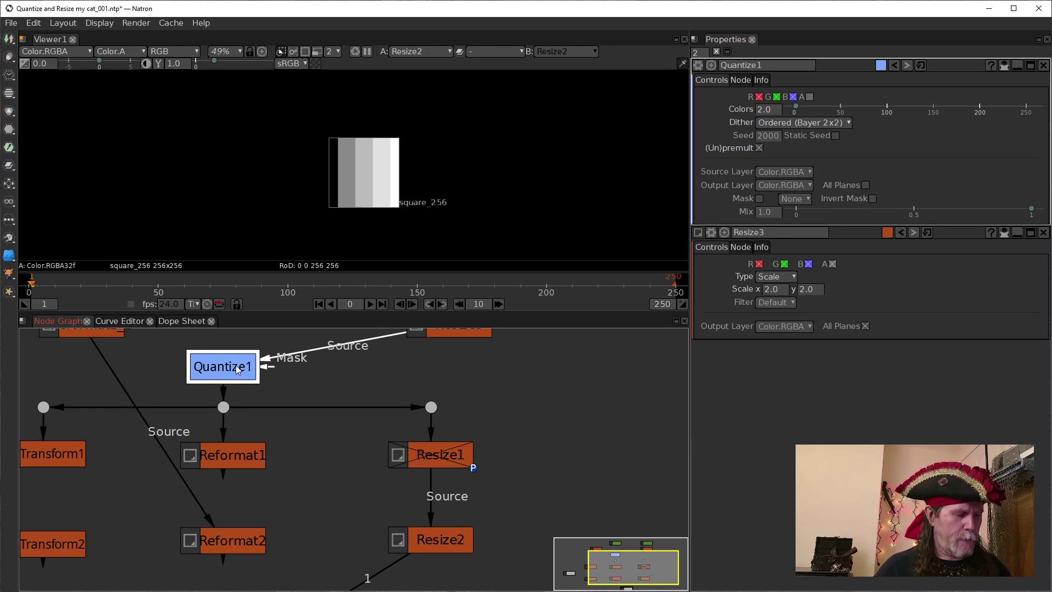
{"action": "key", "text": "1"}
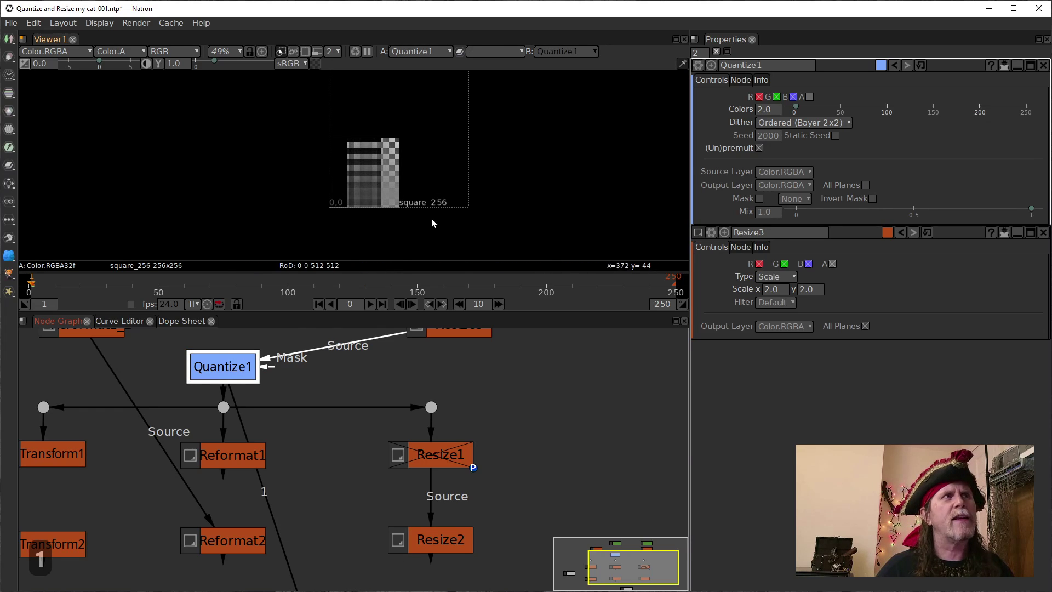
{"action": "scroll", "coordinate": [382, 197], "scroll_direction": "up", "scroll_amount": 3}
{"action": "scroll", "coordinate": [382, 196], "scroll_direction": "up", "scroll_amount": 6}
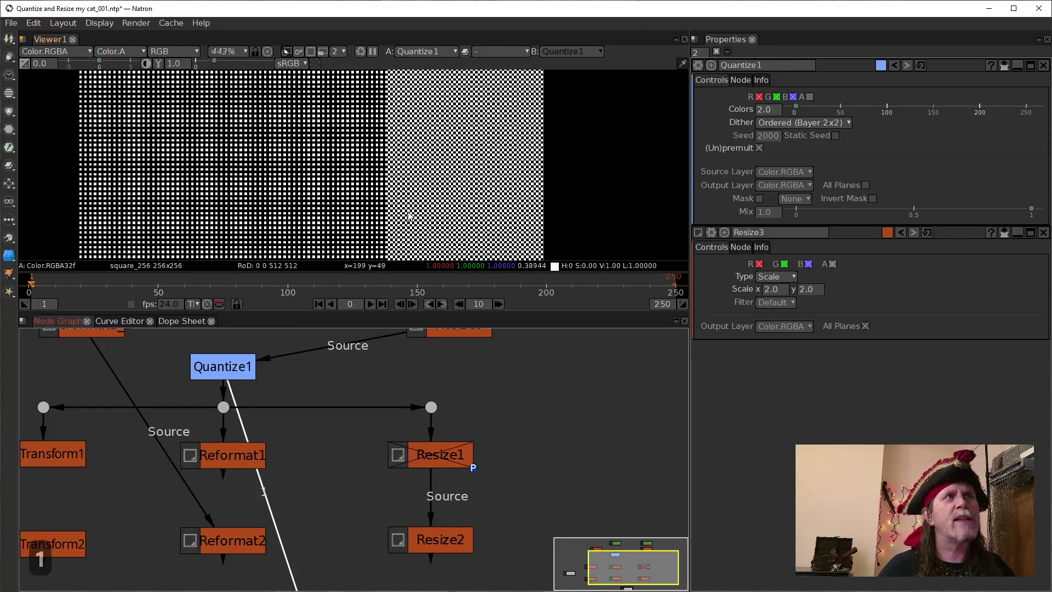
{"action": "left_click", "coordinate": [429, 542]}
{"action": "key", "text": "1"}
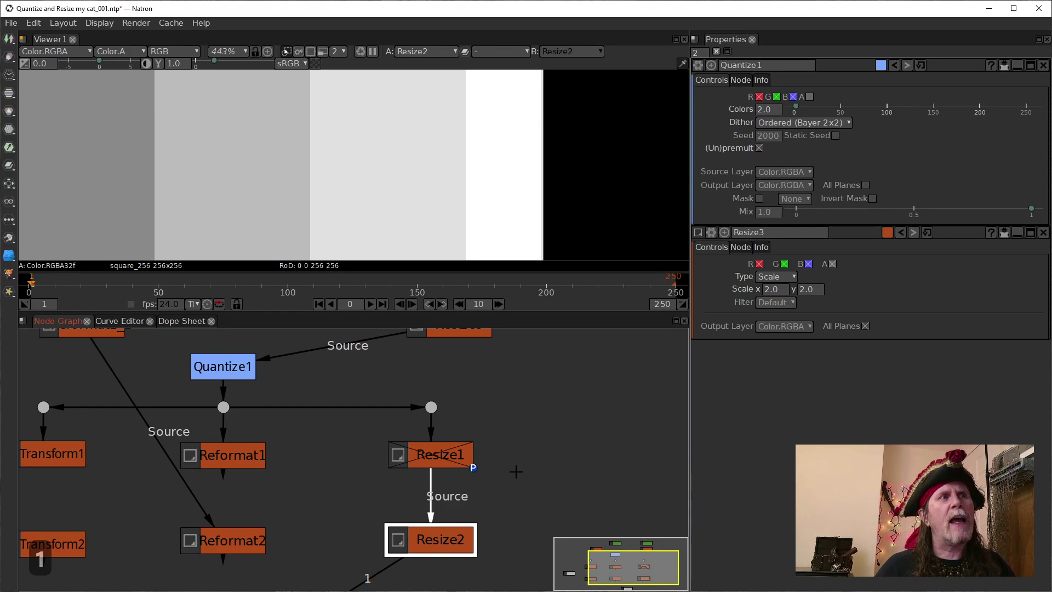
{"action": "scroll", "coordinate": [446, 186], "scroll_direction": "down", "scroll_amount": 5}
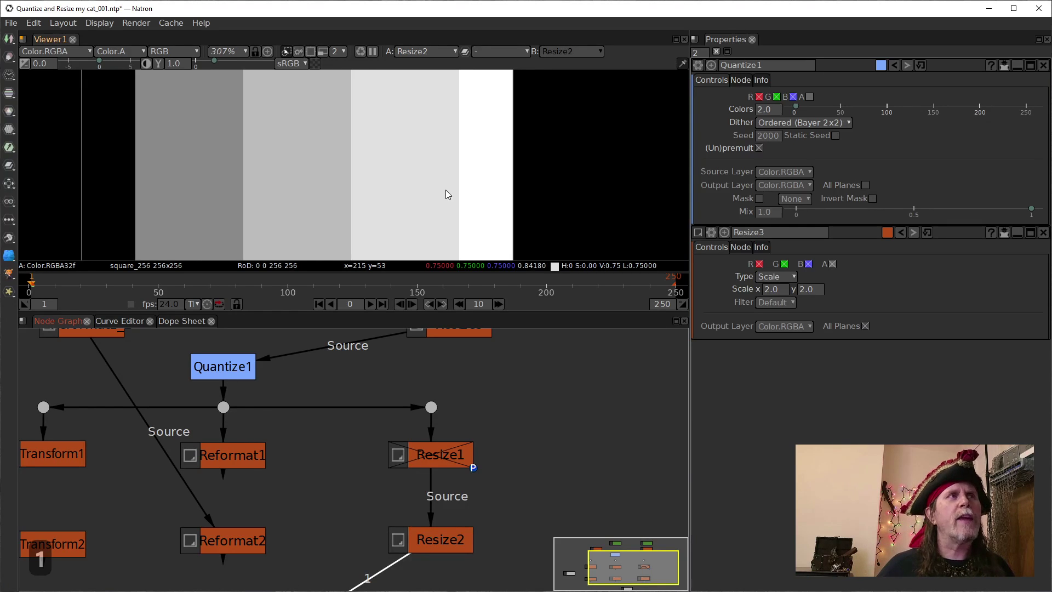
- Try deleting Resize3 and enabling Resize1 with its settings open, and undo both changes
{"action": "left_click_drag", "start_coordinate": [427, 195], "coordinate": [417, 201]}
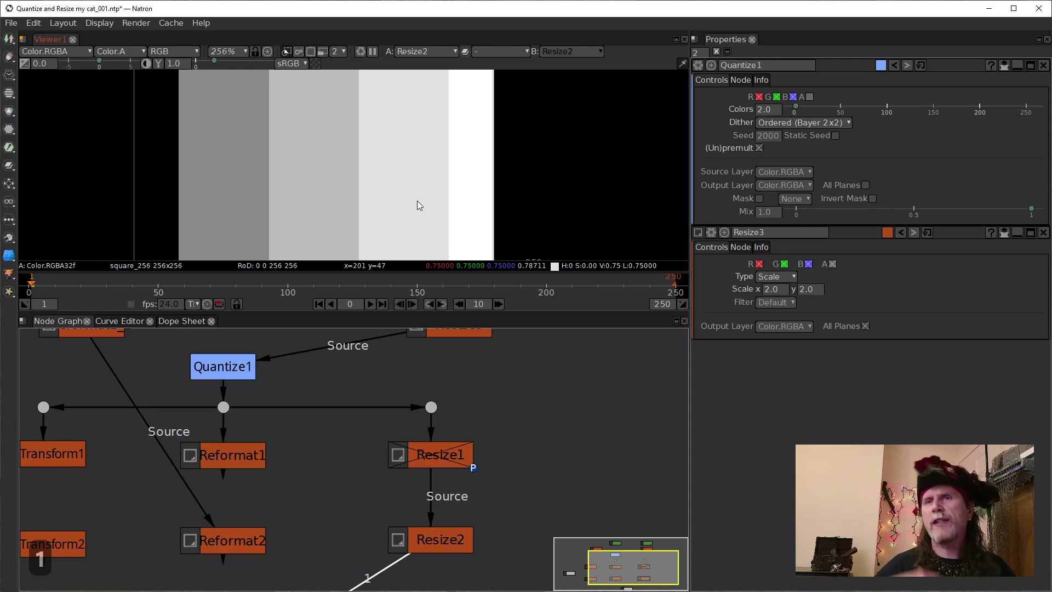
{"action": "scroll", "coordinate": [429, 202], "scroll_direction": "down", "scroll_amount": 1}
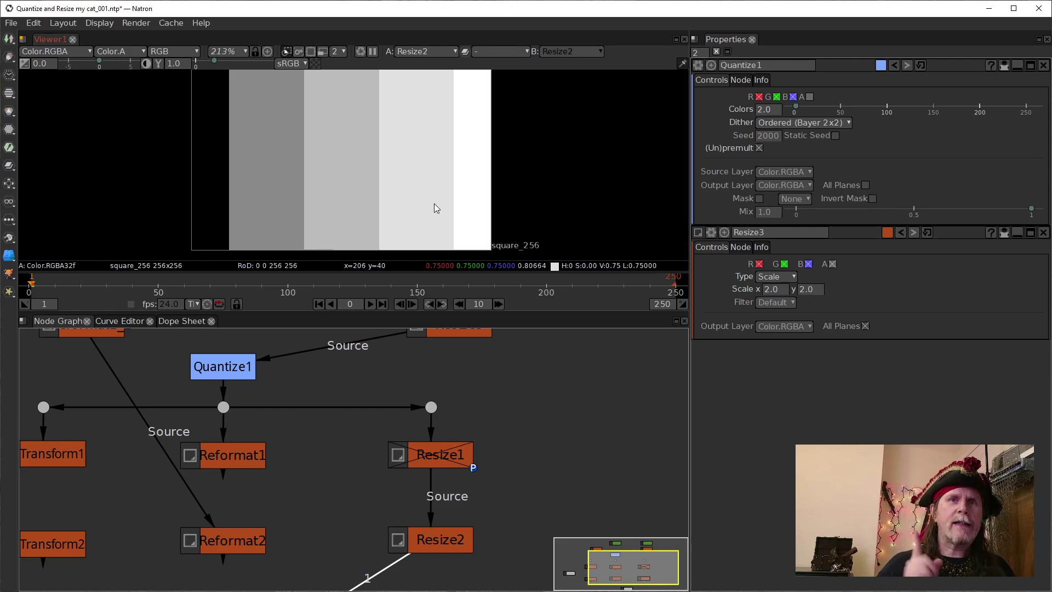
{"action": "scroll", "coordinate": [493, 364], "scroll_direction": "down", "scroll_amount": 3}
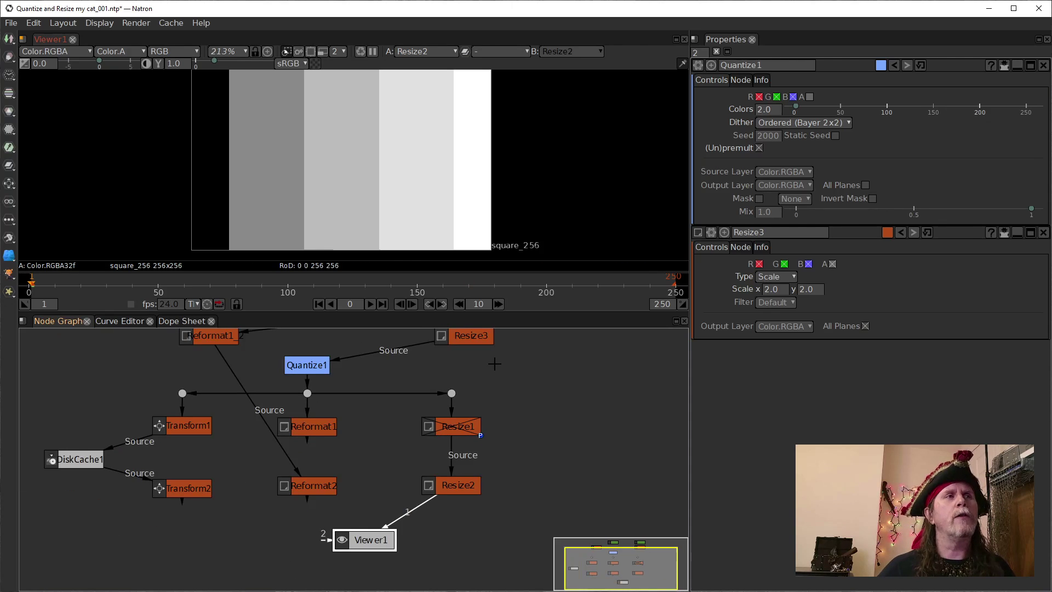
{"action": "left_click", "coordinate": [480, 378]}
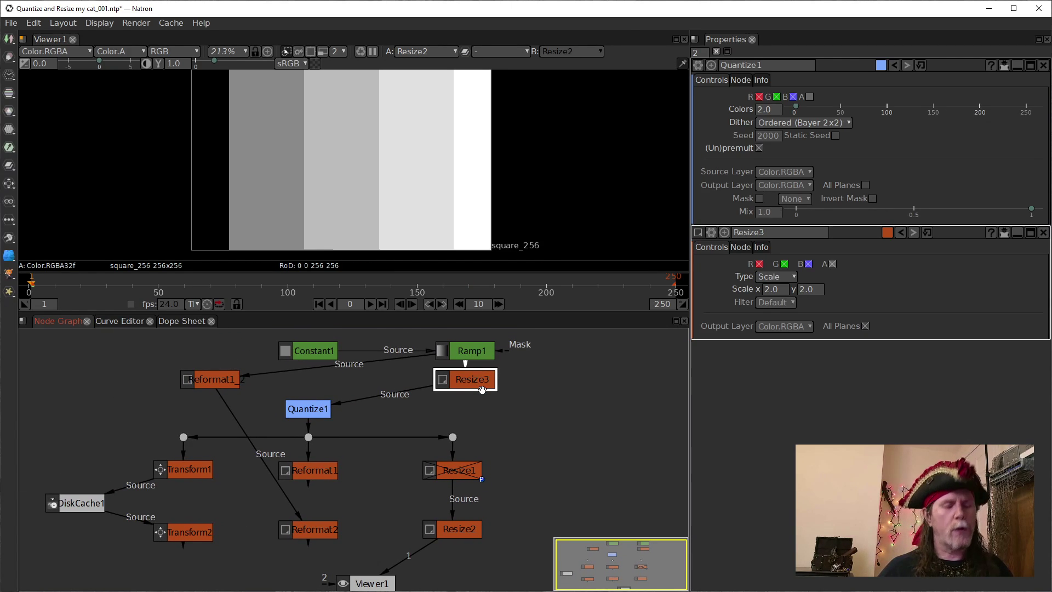
{"action": "key", "text": "Delete"}
{"action": "left_click", "coordinate": [464, 472]}
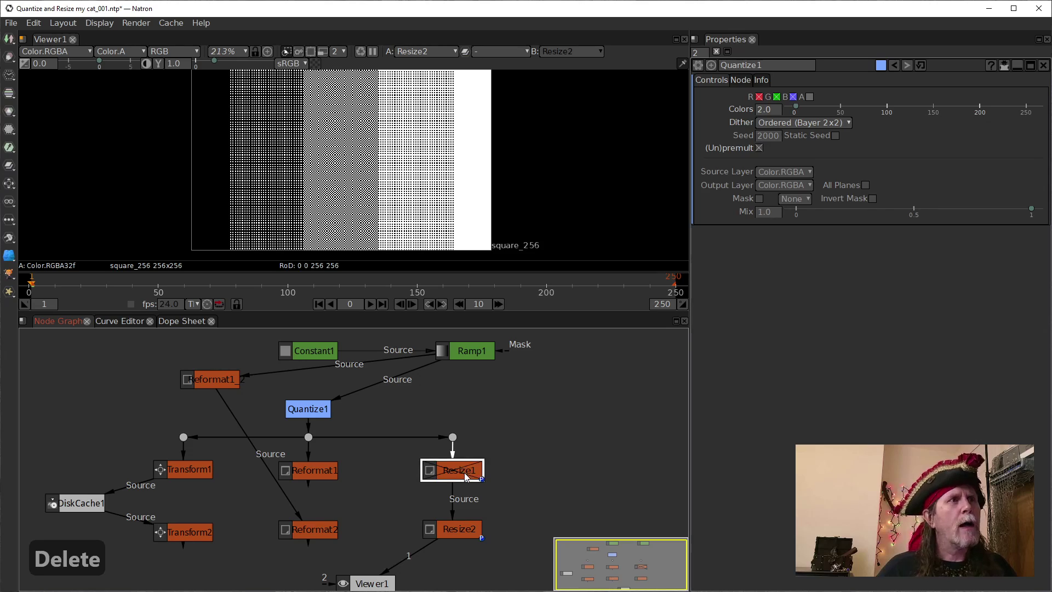
{"action": "key", "text": "d"}
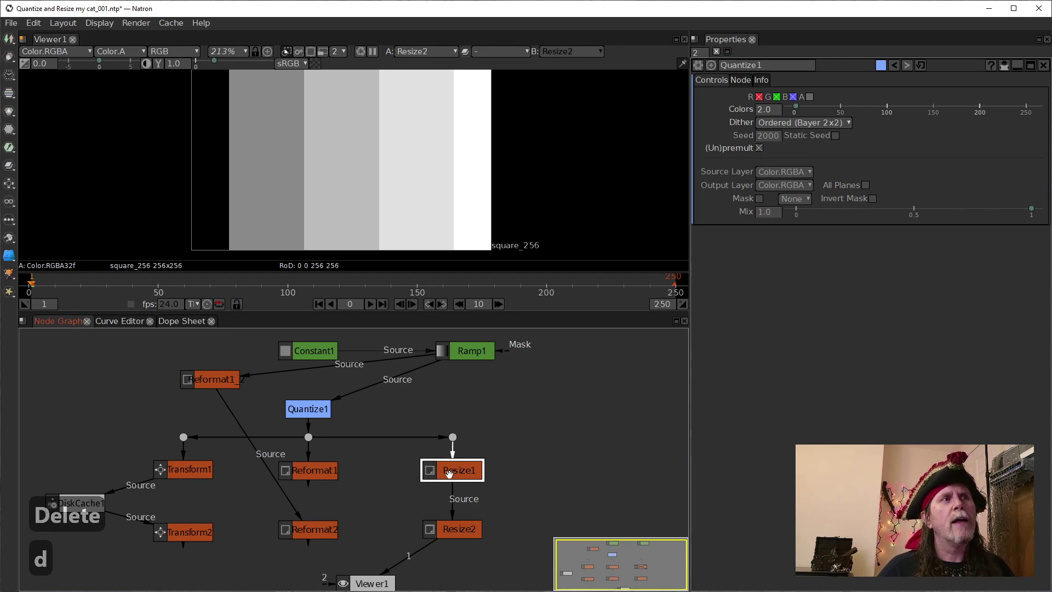
{"action": "double_click", "coordinate": [454, 477]}
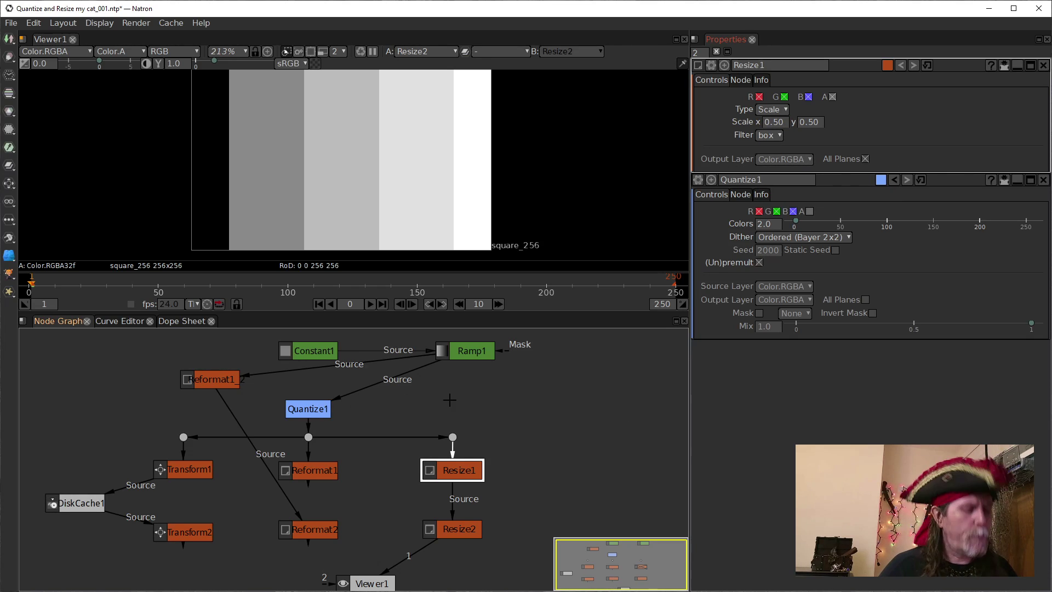
{"action": "key", "text": "ctrl+z"}
{"action": "key", "text": "ctrl+z"}
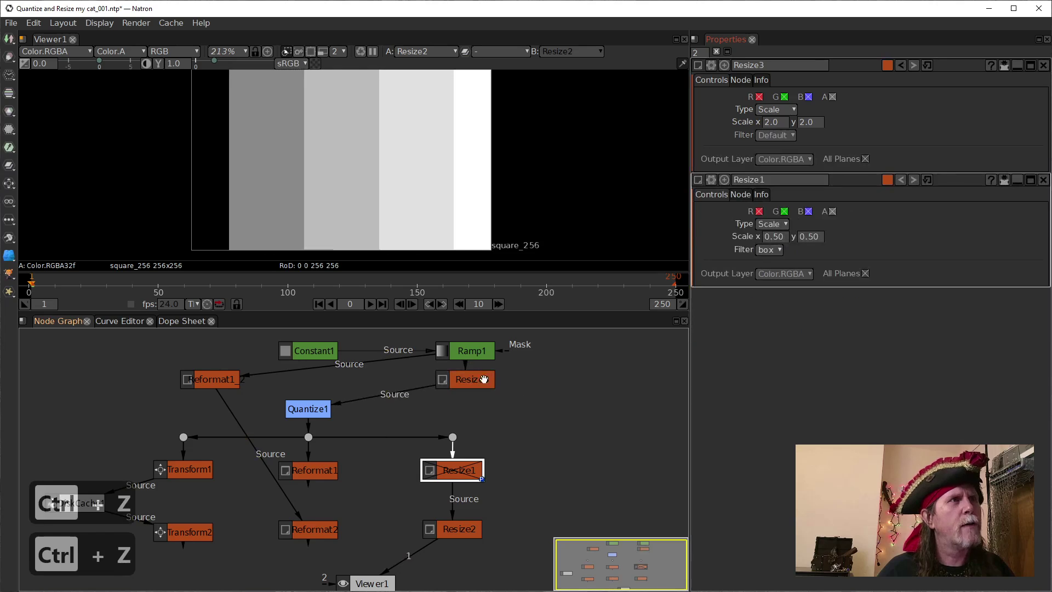
- Disable Resize3 and enable Resize1 to compare their results in the viewer, and switch both nodes back
{"action": "left_click", "coordinate": [461, 381]}
{"action": "key", "text": "d"}
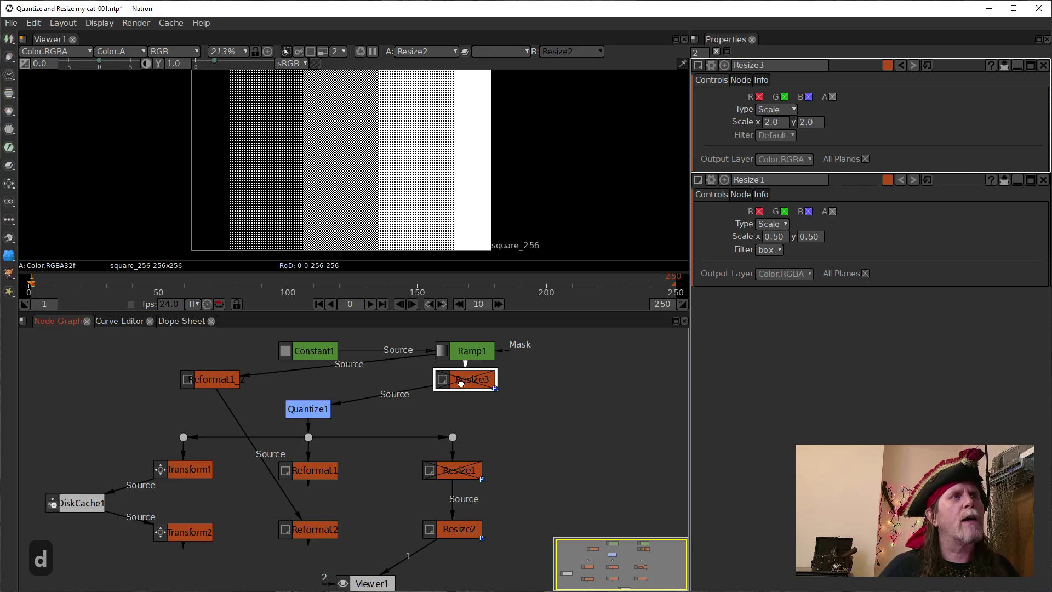
{"action": "scroll", "coordinate": [498, 424], "scroll_direction": "up", "scroll_amount": 2}
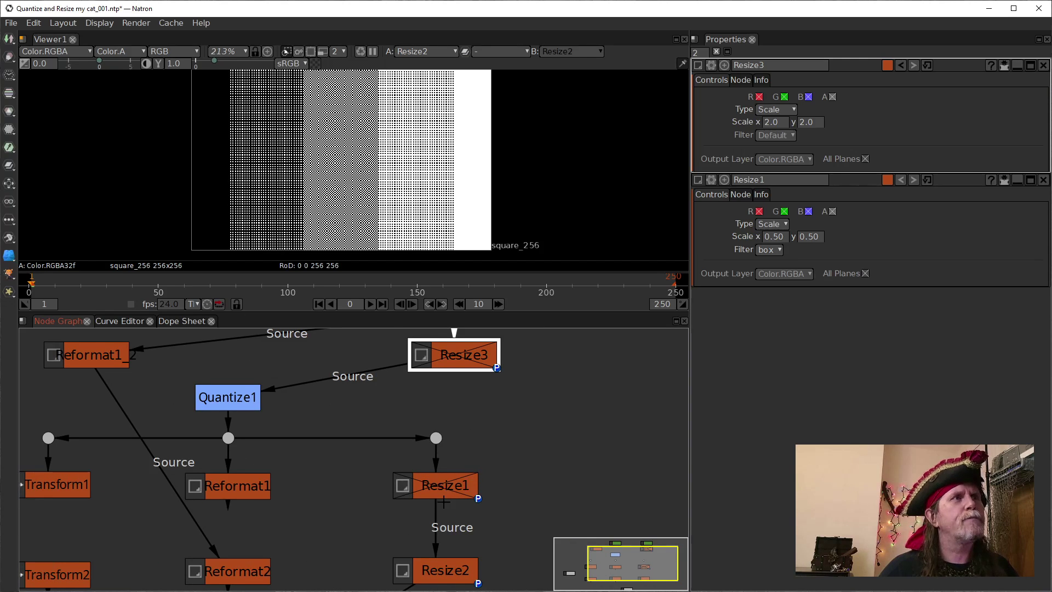
{"action": "left_click", "coordinate": [443, 488]}
{"action": "key", "text": "d"}
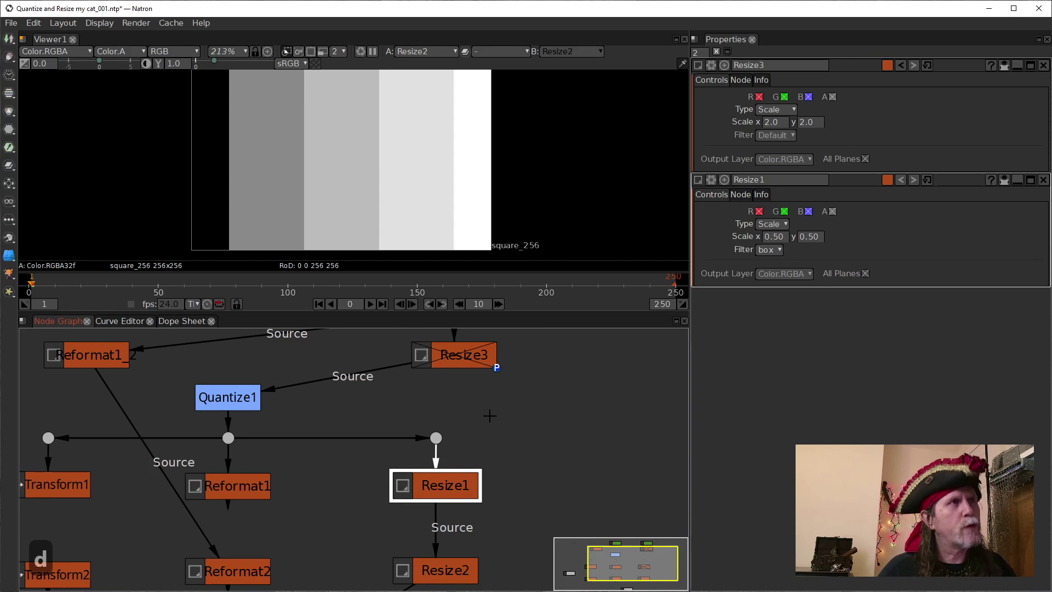
{"action": "left_click", "coordinate": [470, 358]}
{"action": "key", "text": "d"}
{"action": "left_click", "coordinate": [440, 481]}
{"action": "key", "text": "d"}
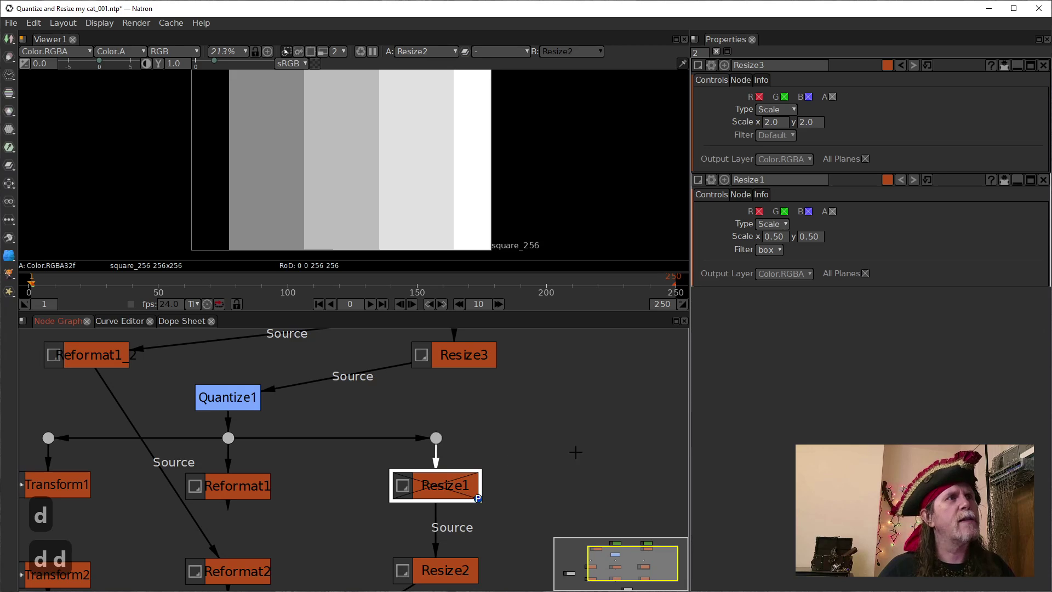
- Disable Resize3, and toggle Resize1 on and off to compare the filtered and unfiltered dither
{"action": "scroll", "coordinate": [552, 385], "scroll_direction": "down", "scroll_amount": 2}
{"action": "scroll", "coordinate": [552, 386], "scroll_direction": "down", "scroll_amount": 1}
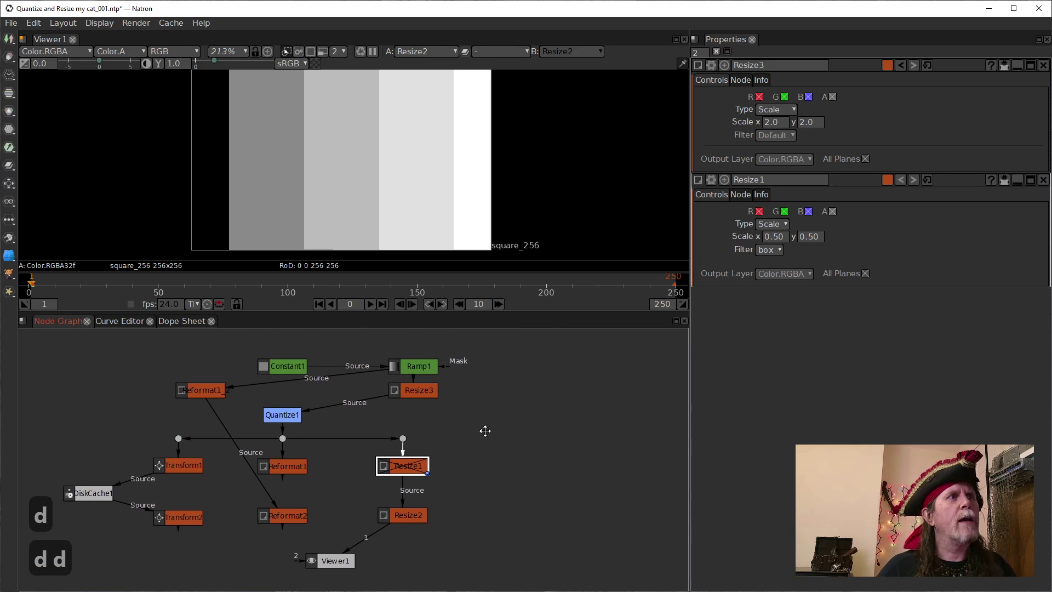
{"action": "left_click", "coordinate": [418, 409]}
{"action": "key", "text": "d"}
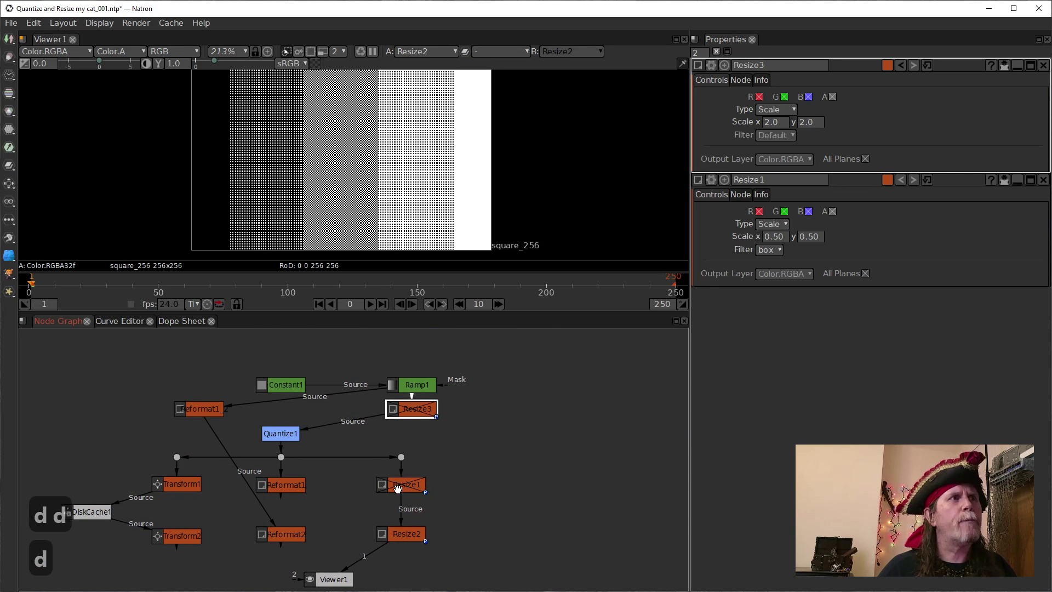
{"action": "left_click", "coordinate": [400, 487]}
{"action": "key", "text": "d"}
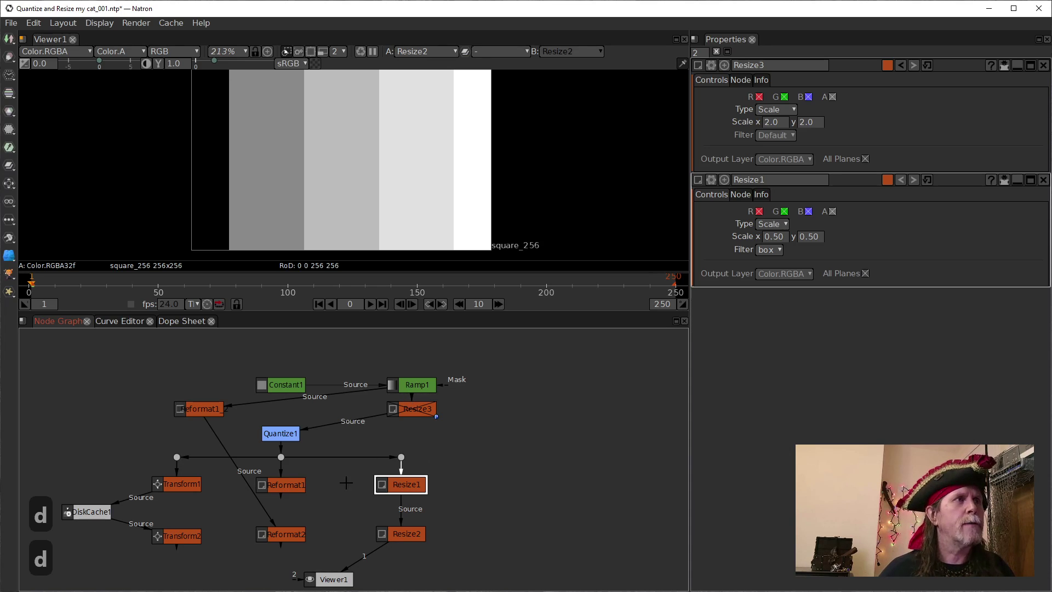
{"action": "key", "text": "d"}
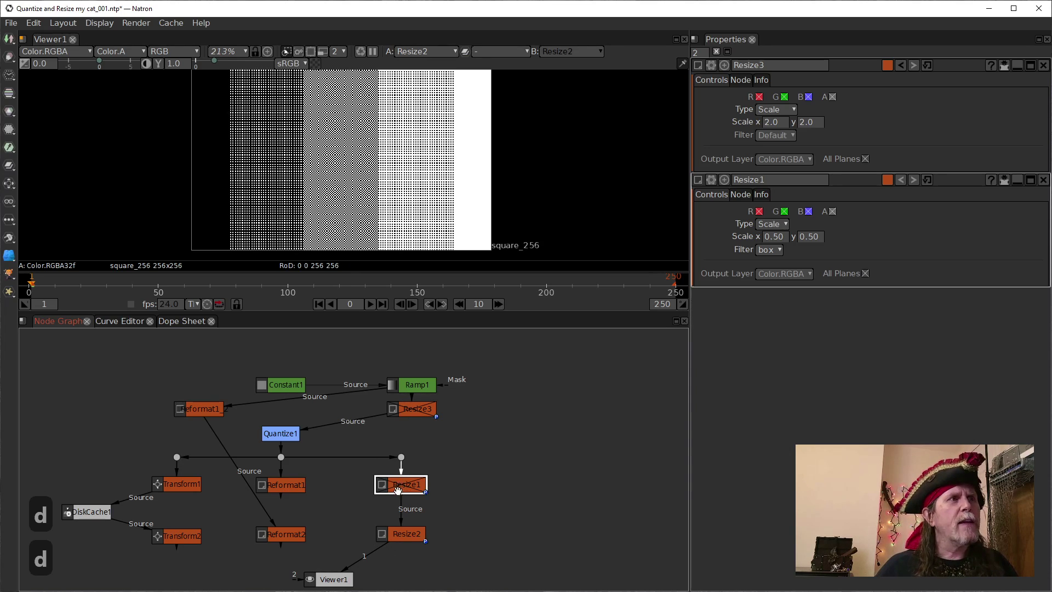
- Attach the viewer to Quantize1 and set its dither to None with 5 colors
{"action": "left_click_drag", "start_coordinate": [375, 551], "coordinate": [286, 433]}
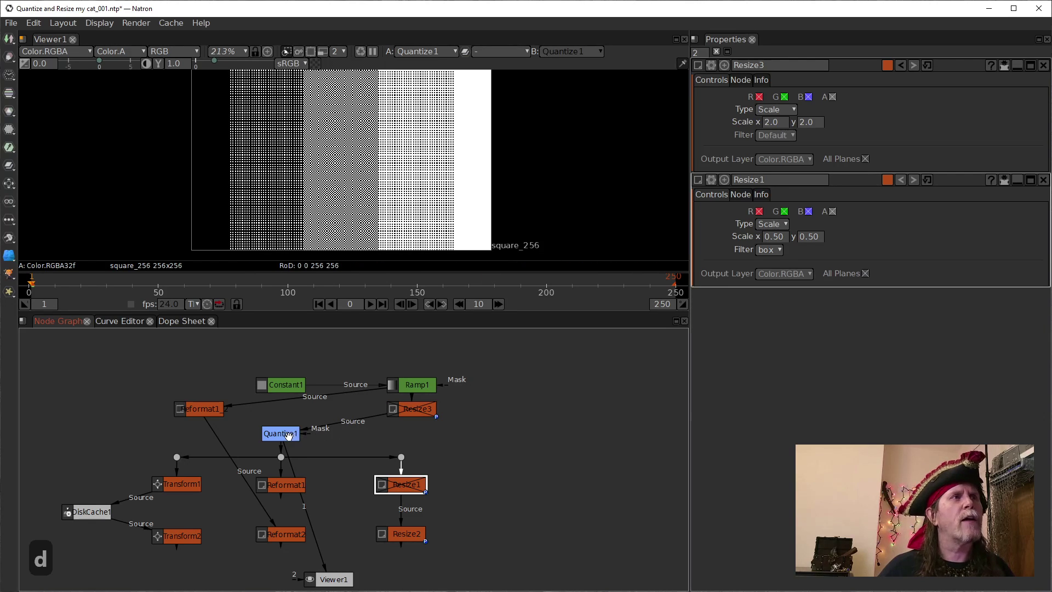
{"action": "left_click", "coordinate": [293, 433]}
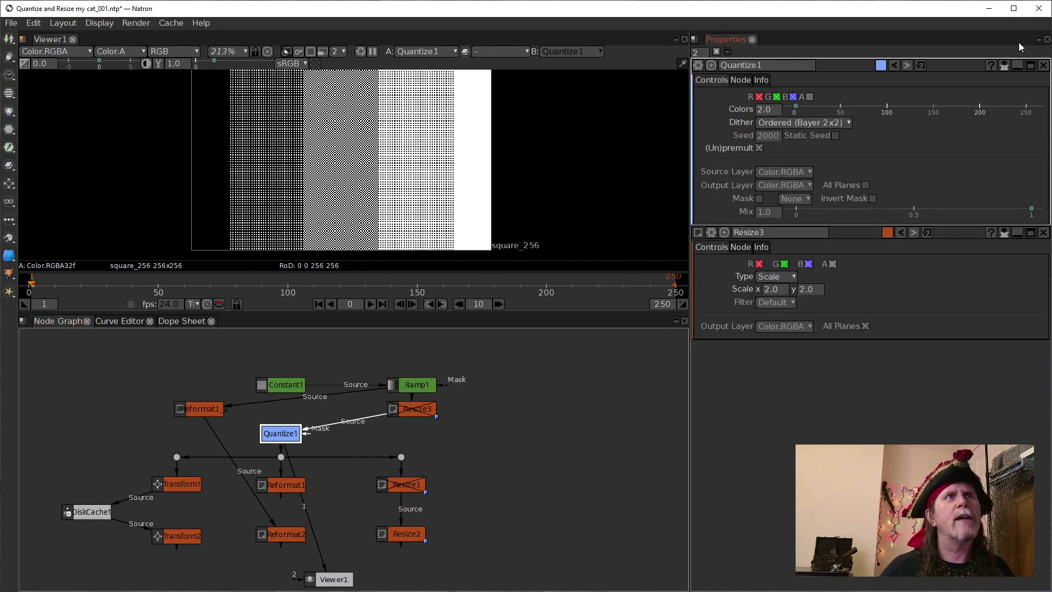
{"action": "left_click", "coordinate": [814, 124]}
{"action": "left_click", "coordinate": [792, 135]}
{"action": "left_click", "coordinate": [775, 111]}
{"action": "scroll", "coordinate": [760, 112], "scroll_direction": "up", "scroll_amount": 3}
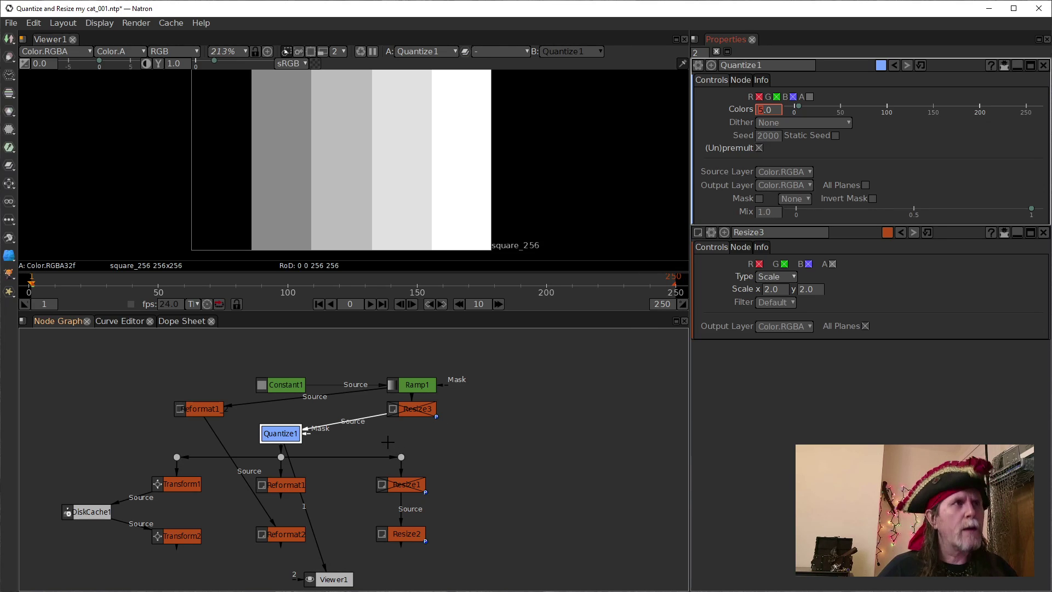
- Duplicate Quantize1 with Ramp1 as the copy's source, spacing out Quantize1 and Resize3 in the node graph
{"action": "key", "text": "alt+c"}
{"action": "left_click_drag", "start_coordinate": [289, 434], "coordinate": [314, 433]}
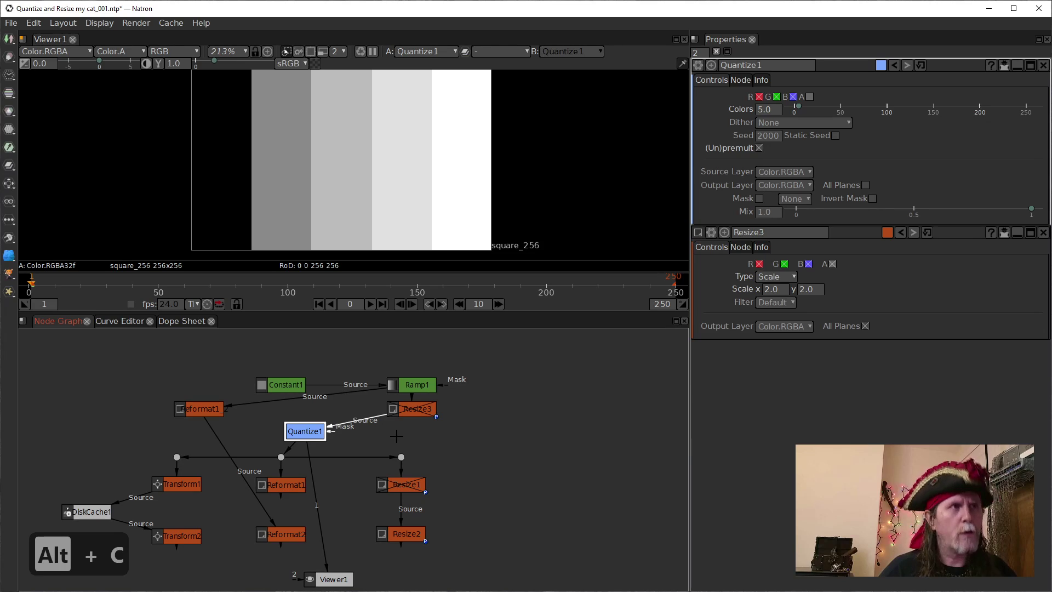
{"action": "key", "text": "alt+c"}
{"action": "left_click_drag", "start_coordinate": [419, 430], "coordinate": [365, 412]}
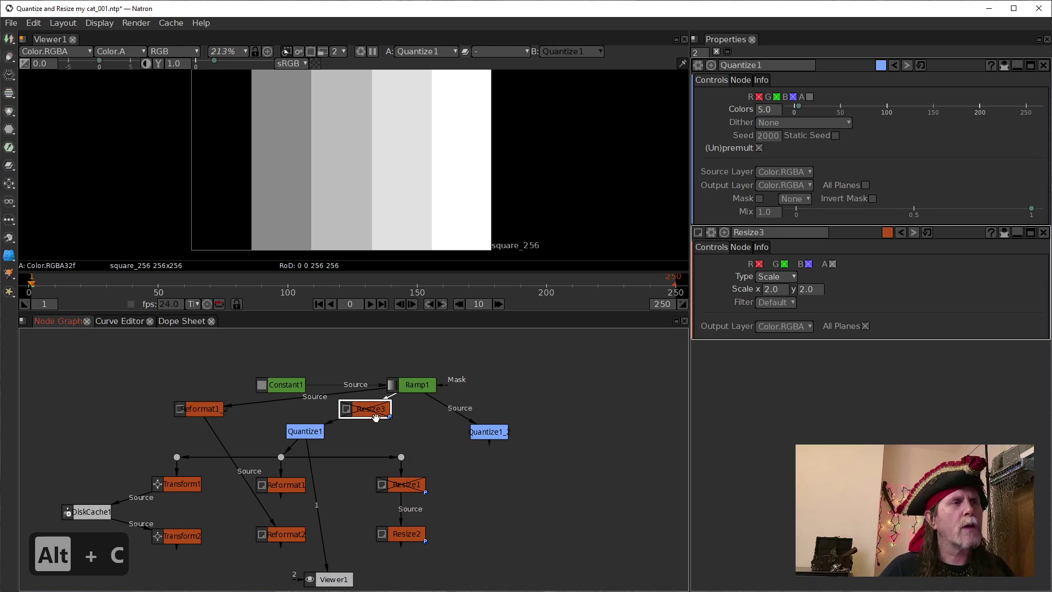
{"action": "left_click", "coordinate": [492, 432]}
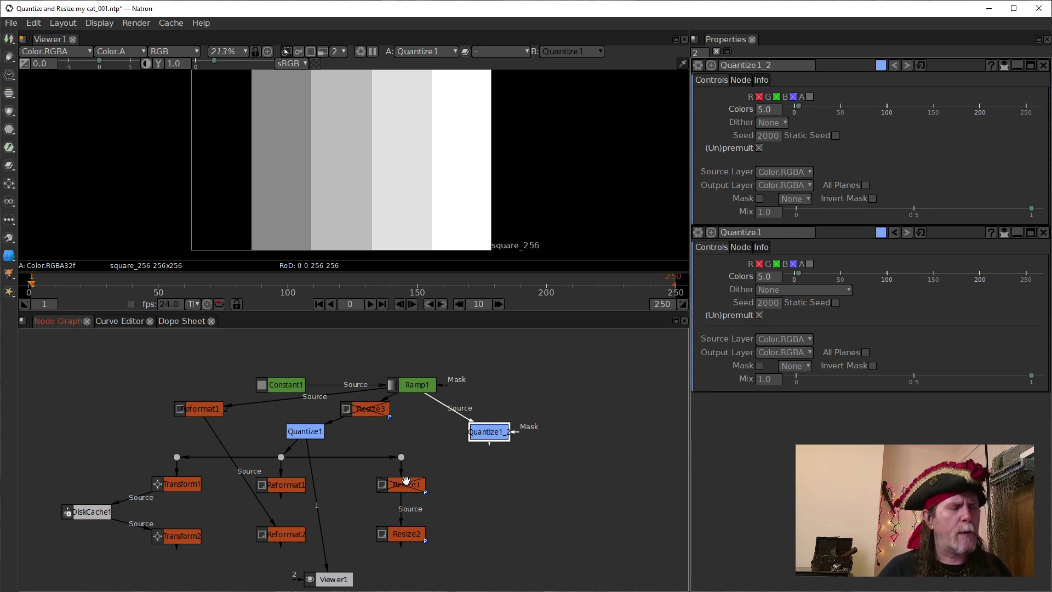
- Enable Resize3 and attach the viewer to Resize2
{"action": "left_click", "coordinate": [357, 413]}
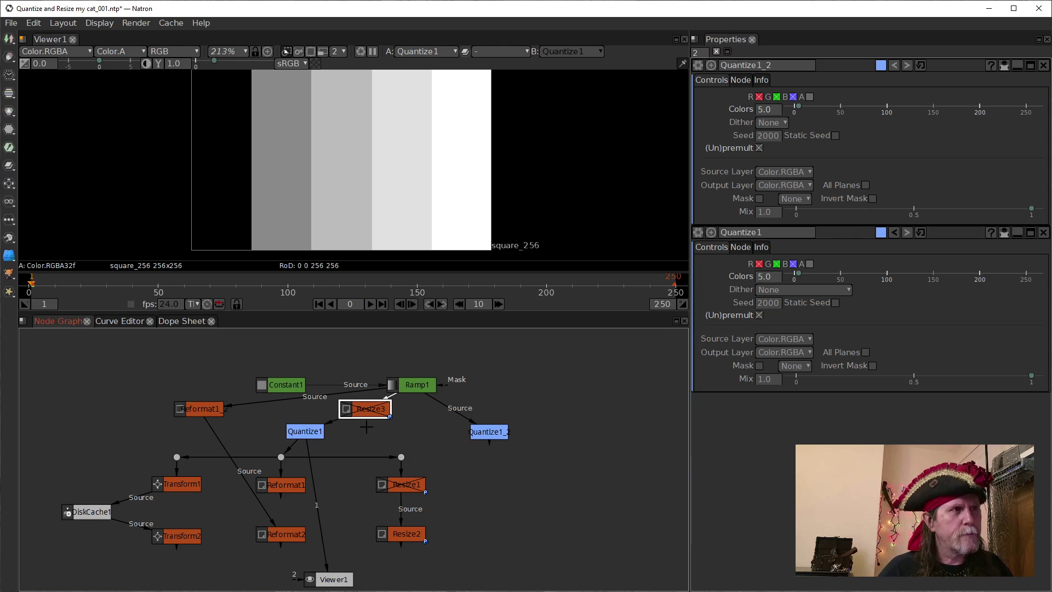
{"action": "key", "text": "d"}
{"action": "left_click", "coordinate": [404, 533]}
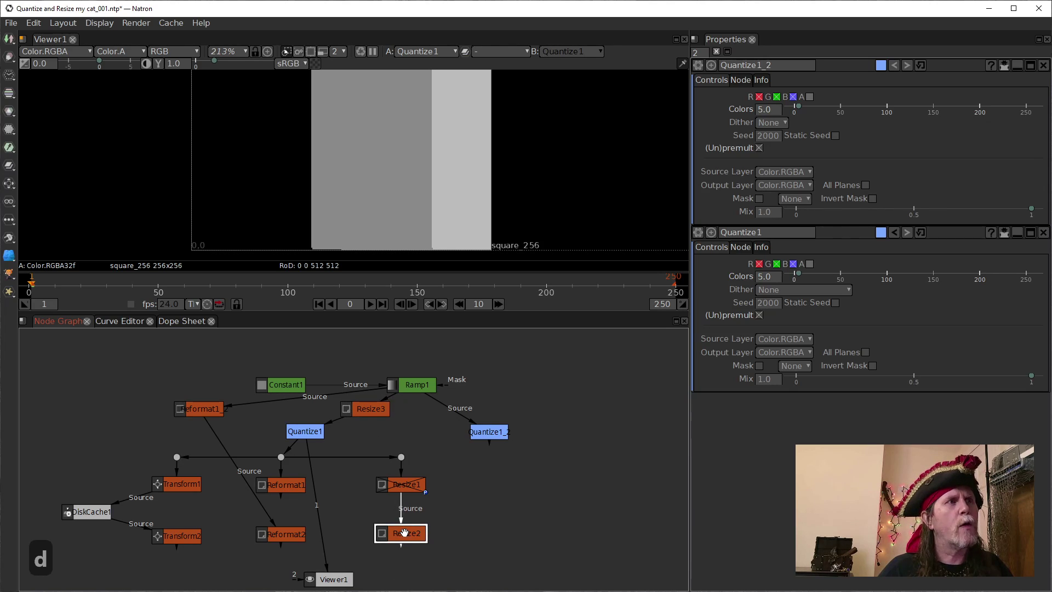
{"action": "key", "text": "1"}
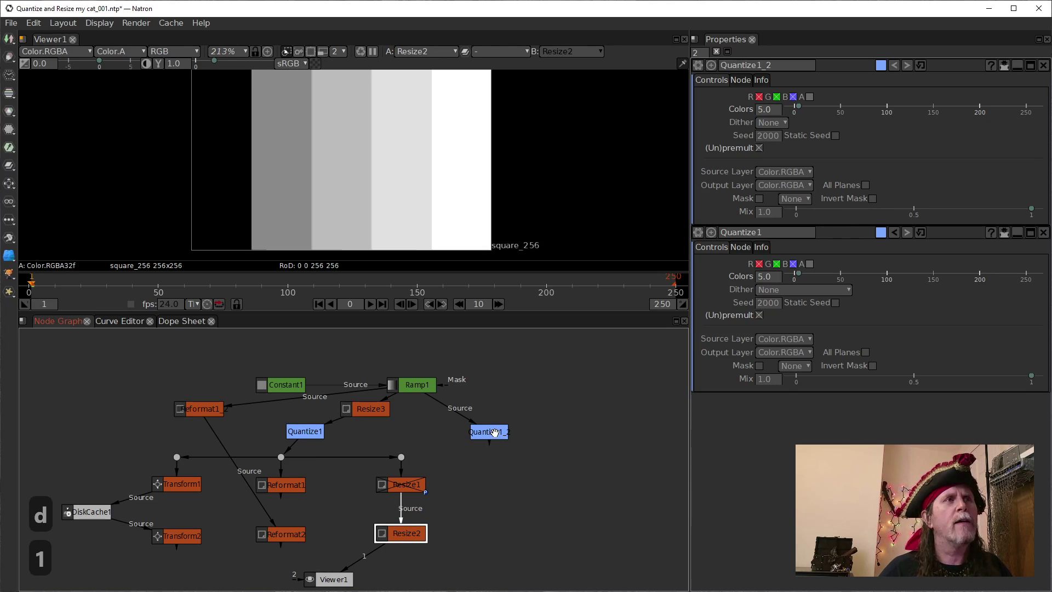
- Set Resize3's filter to box and examine the gray band edges in the viewer
{"action": "left_click", "coordinate": [373, 407]}
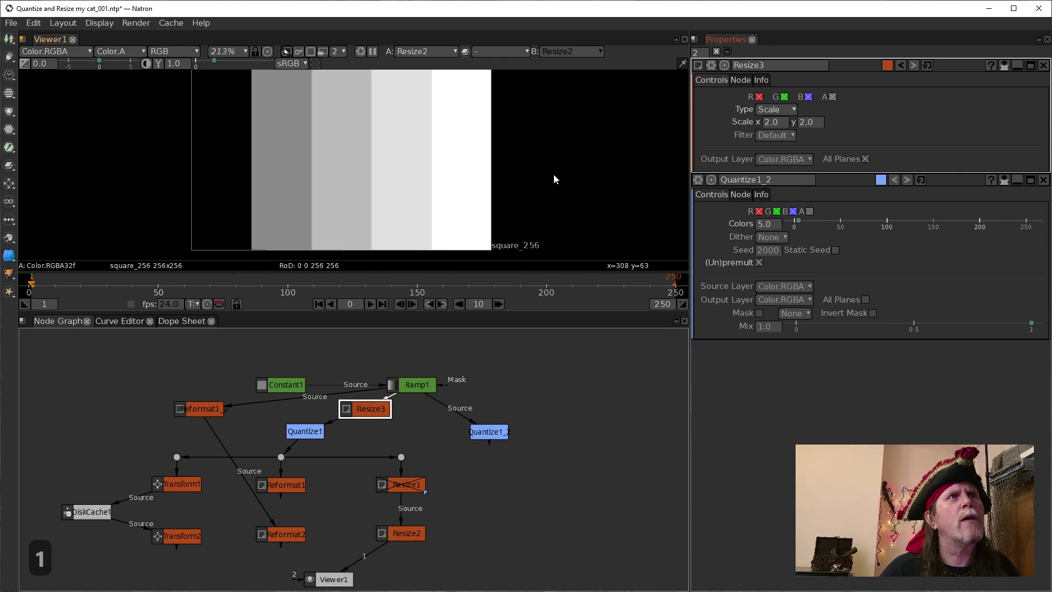
{"action": "left_click", "coordinate": [780, 134]}
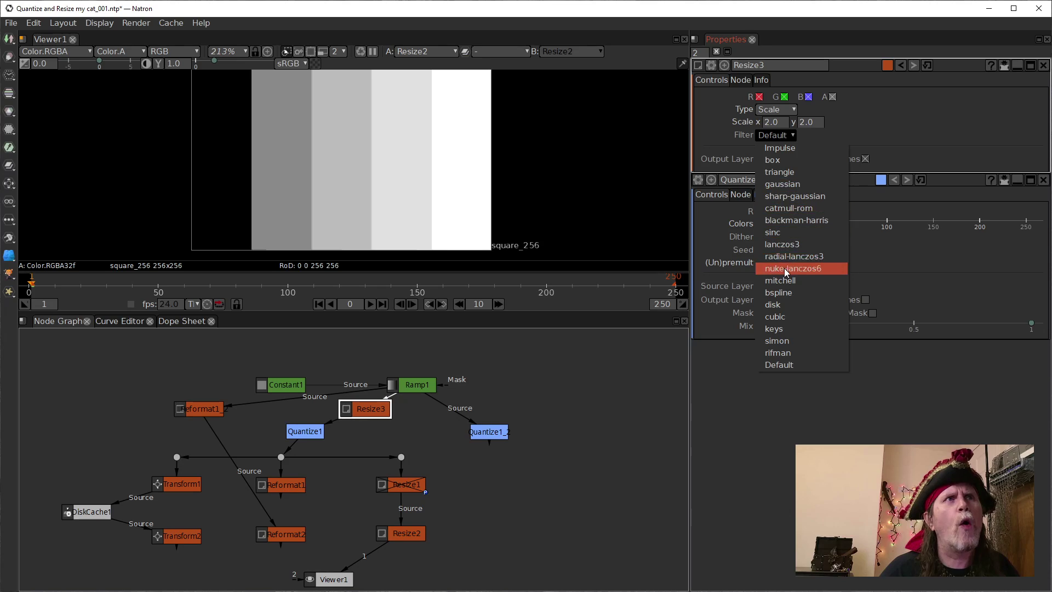
{"action": "left_click", "coordinate": [772, 159]}
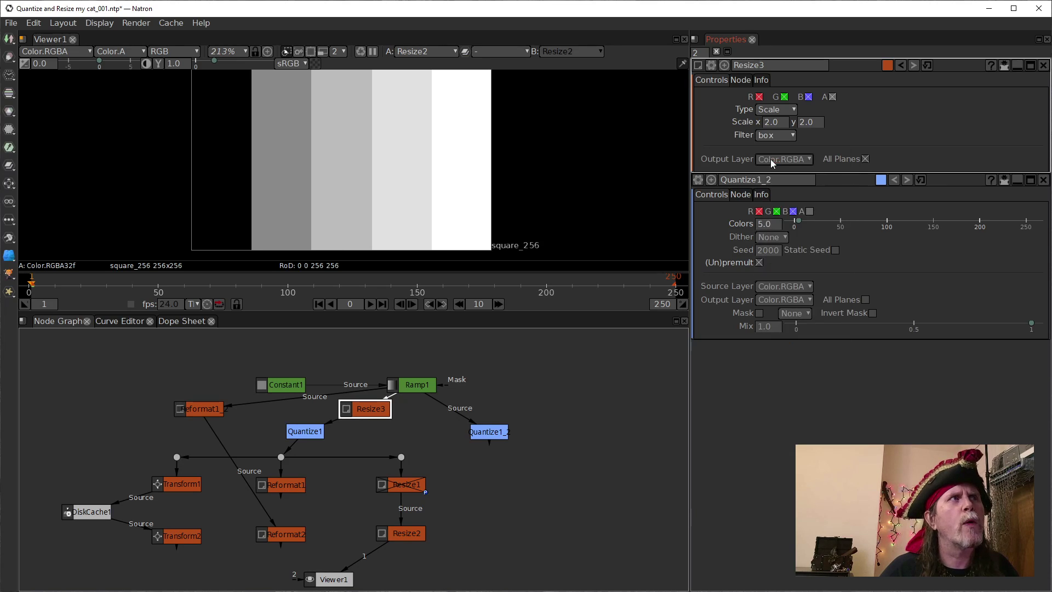
{"action": "scroll", "coordinate": [334, 182], "scroll_direction": "up", "scroll_amount": 6}
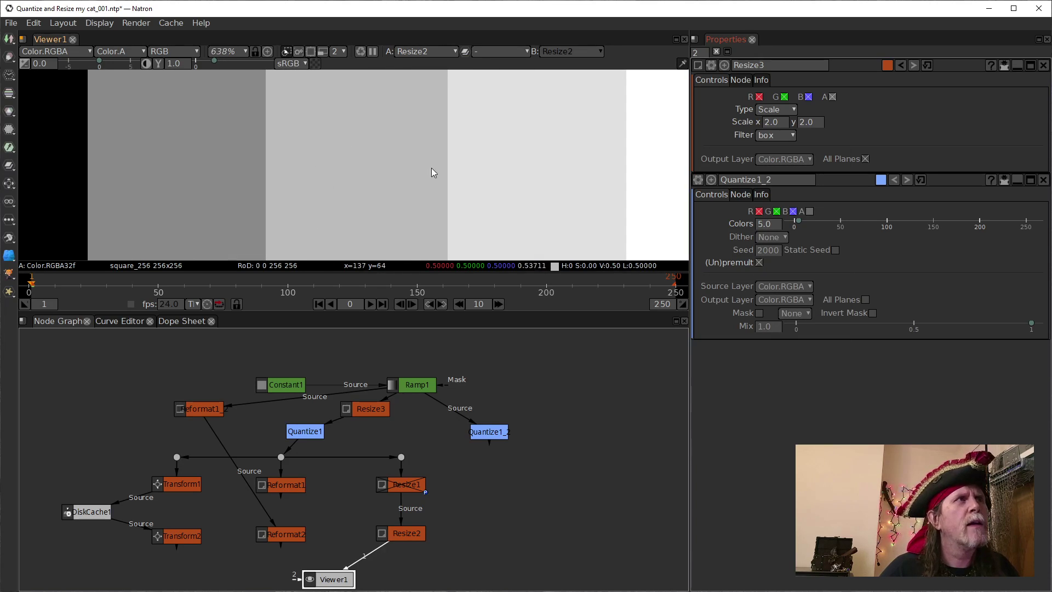
- Set Resize3's filter back to Default and inspect a band edge up close
{"action": "left_click", "coordinate": [775, 135]}
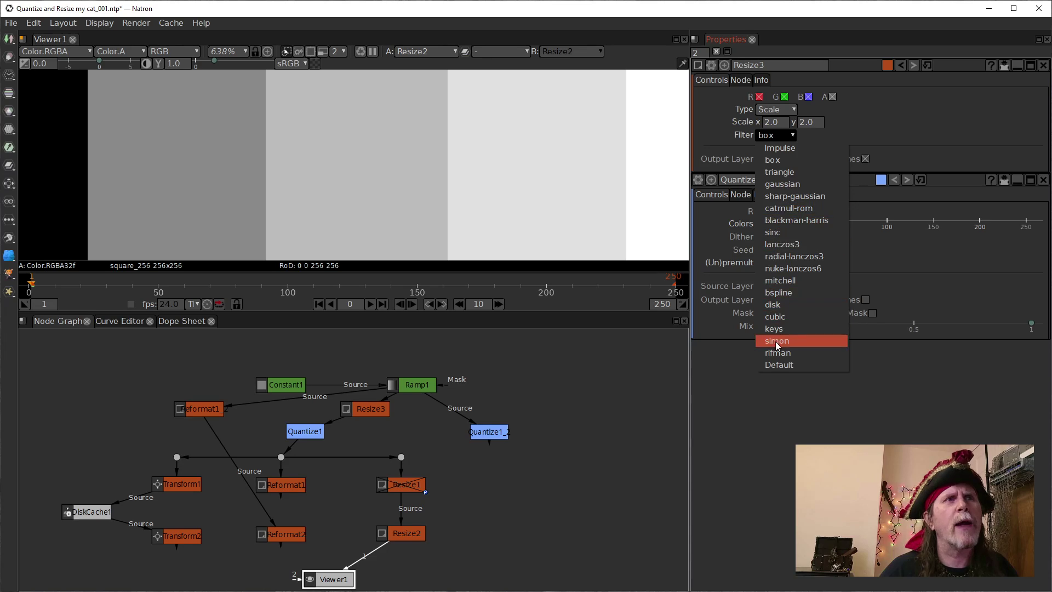
{"action": "left_click", "coordinate": [778, 364]}
{"action": "scroll", "coordinate": [266, 185], "scroll_direction": "up", "scroll_amount": 10}
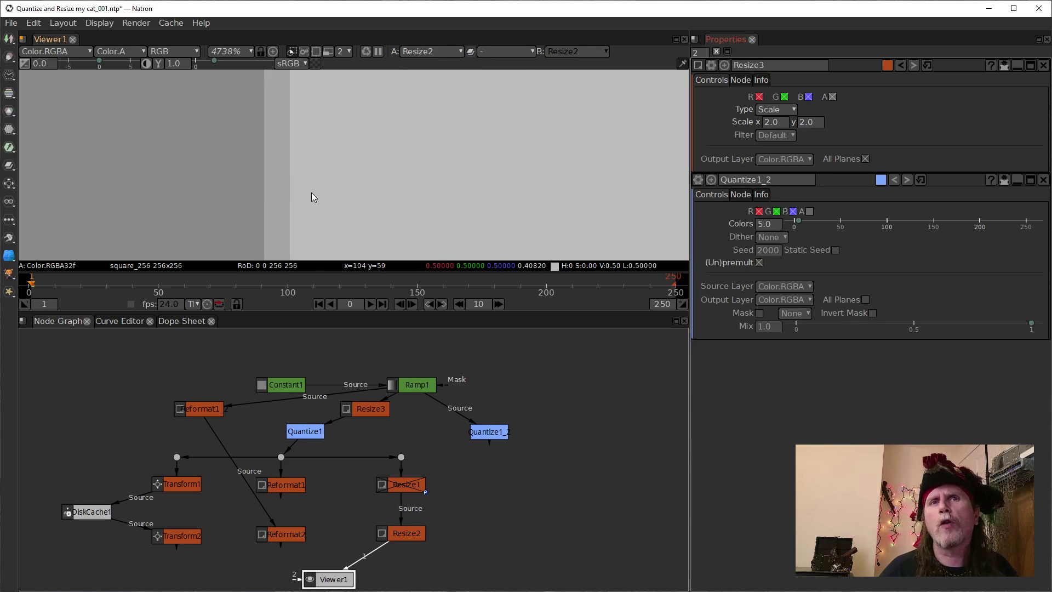
- Set Resize3's filter to box again and check the whole banded image
{"action": "left_click", "coordinate": [776, 135]}
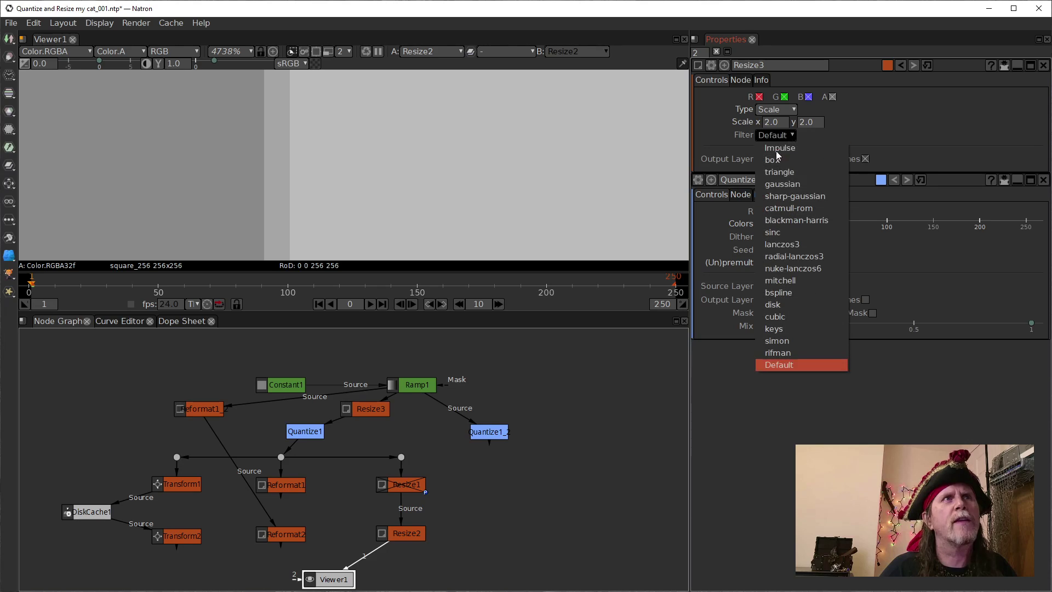
{"action": "left_click", "coordinate": [783, 159]}
{"action": "scroll", "coordinate": [332, 186], "scroll_direction": "down", "scroll_amount": 5}
{"action": "scroll", "coordinate": [332, 187], "scroll_direction": "down", "scroll_amount": 7}
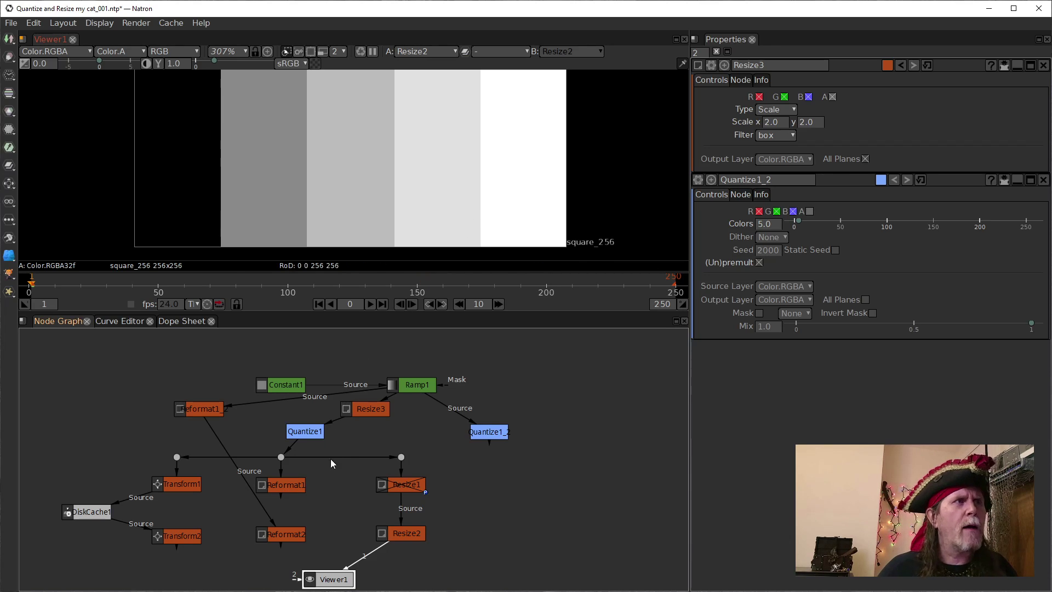
- Align Quantize1 above the middle dot and attach the viewer to Quantize1_2
{"action": "left_click_drag", "start_coordinate": [313, 436], "coordinate": [288, 433]}
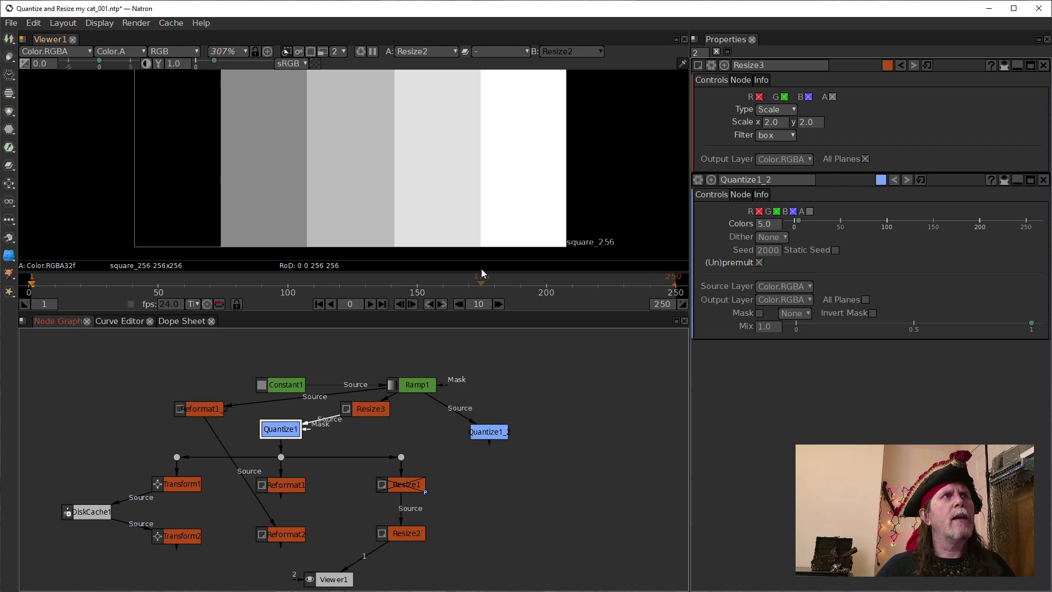
{"action": "left_click", "coordinate": [490, 431]}
{"action": "key", "text": "1"}
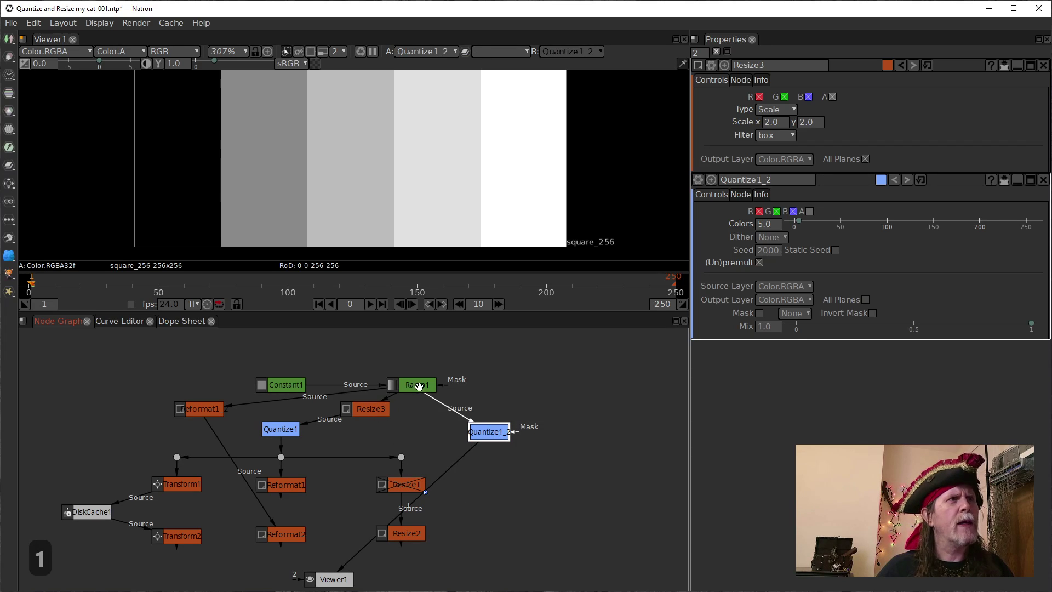
- Set Quantize1's number of colors to 2 and attach the viewer to Quantize1
{"action": "left_click", "coordinate": [279, 429]}
{"action": "left_click", "coordinate": [759, 110]}
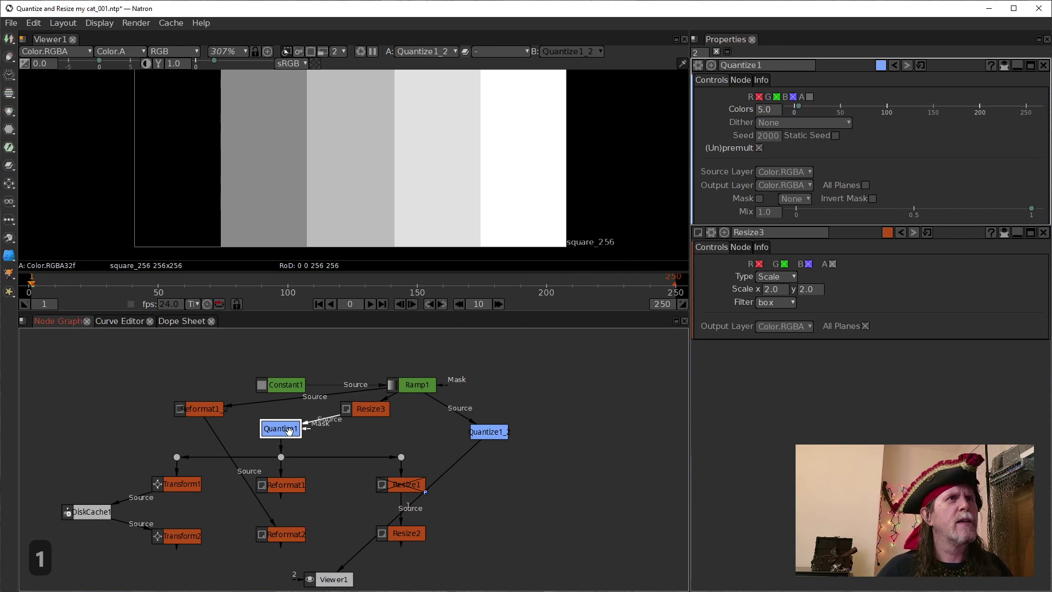
{"action": "key", "text": "Delete"}
{"action": "type", "text": "1"}
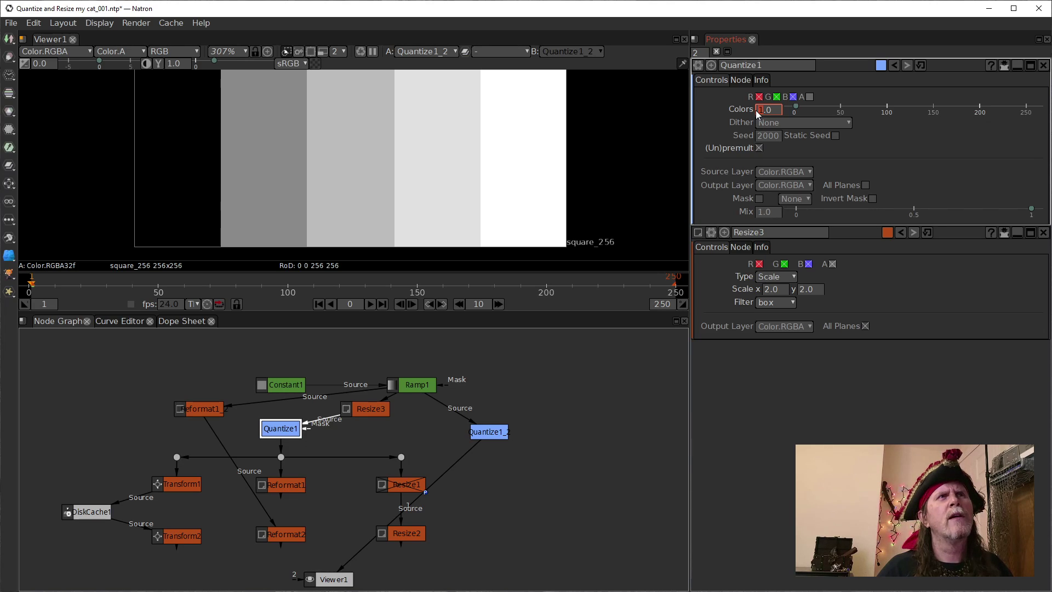
{"action": "left_click", "coordinate": [278, 430]}
{"action": "key", "text": "1"}
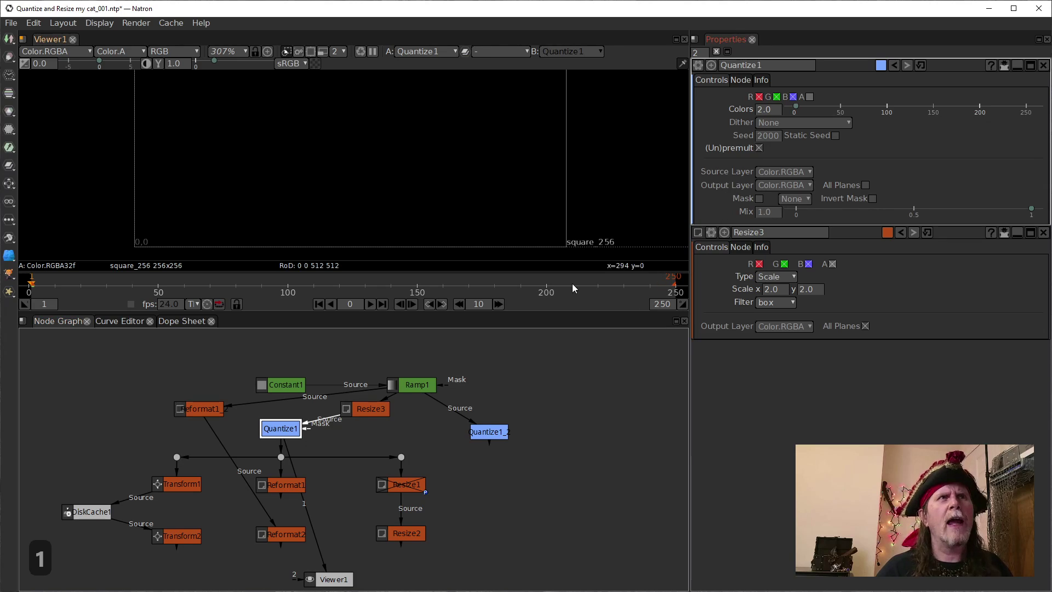
- Set Quantize1's dither to Ordered (Bayer 2x2) and check the pattern in the viewer
{"action": "left_click", "coordinate": [814, 121]}
{"action": "left_click", "coordinate": [806, 150]}
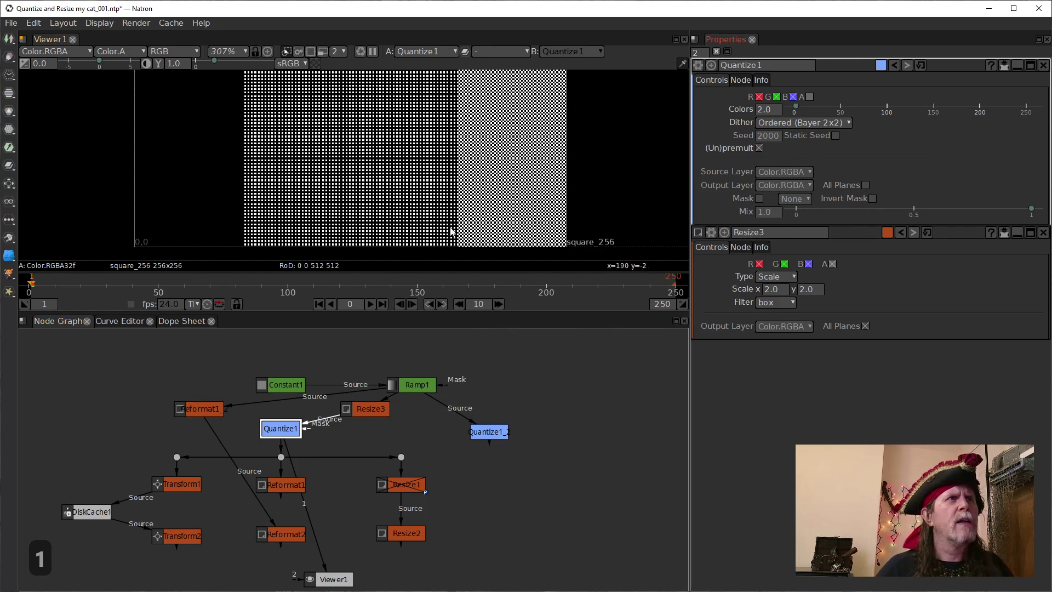
{"action": "scroll", "coordinate": [431, 196], "scroll_direction": "down", "scroll_amount": 1}
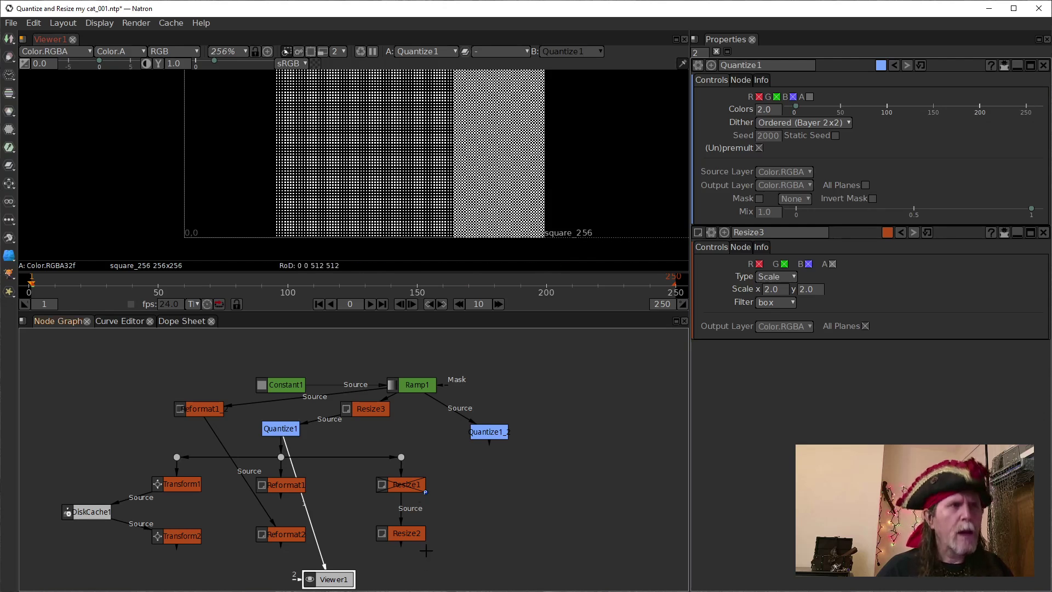
{"action": "left_click_drag", "start_coordinate": [433, 197], "coordinate": [418, 217]}
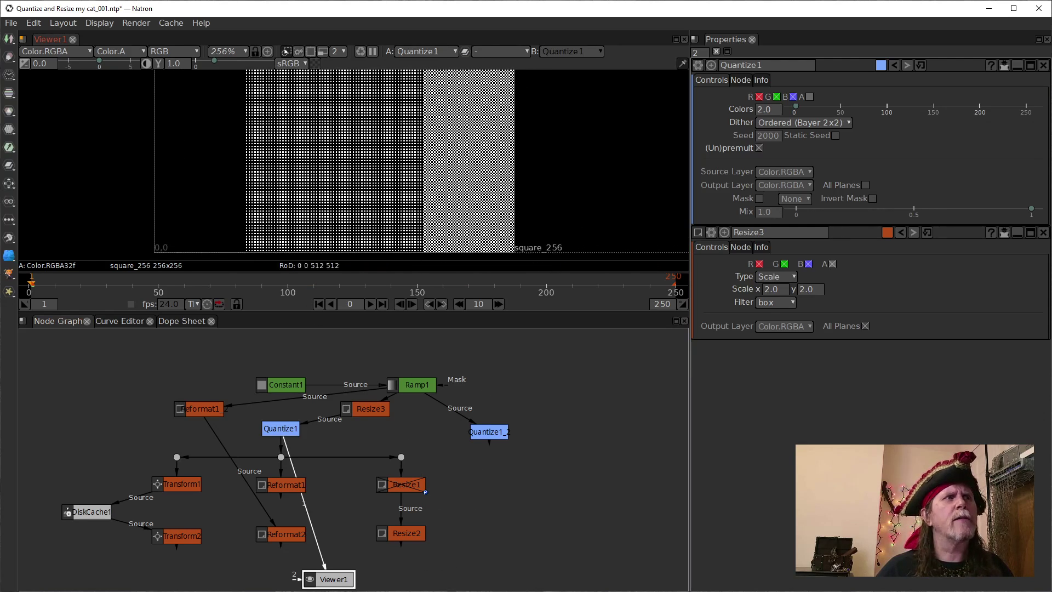
- Alternate the viewer between Resize2 and Quantize1_2 to compare the downscaled dither with the directly quantized bands
{"action": "left_click", "coordinate": [407, 533]}
{"action": "key", "text": "1"}
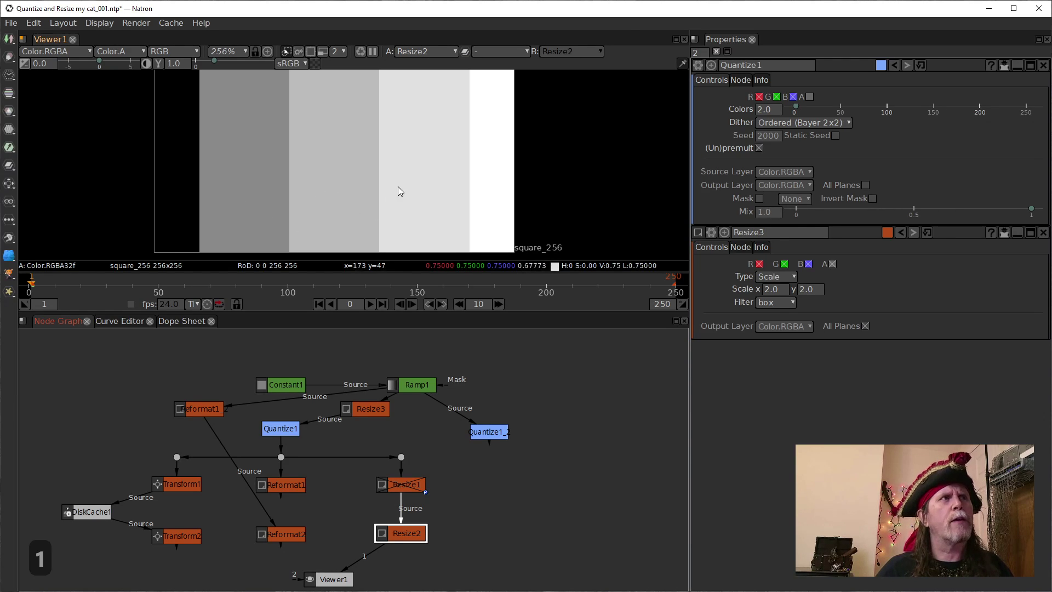
{"action": "left_click", "coordinate": [485, 433]}
{"action": "key", "text": "1"}
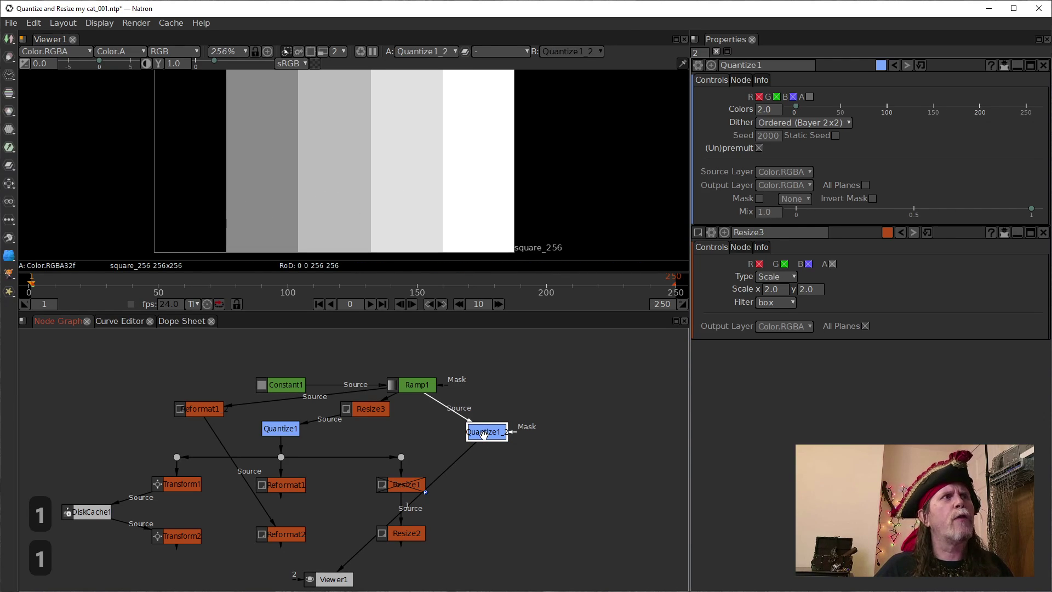
{"action": "double_click", "coordinate": [489, 437]}
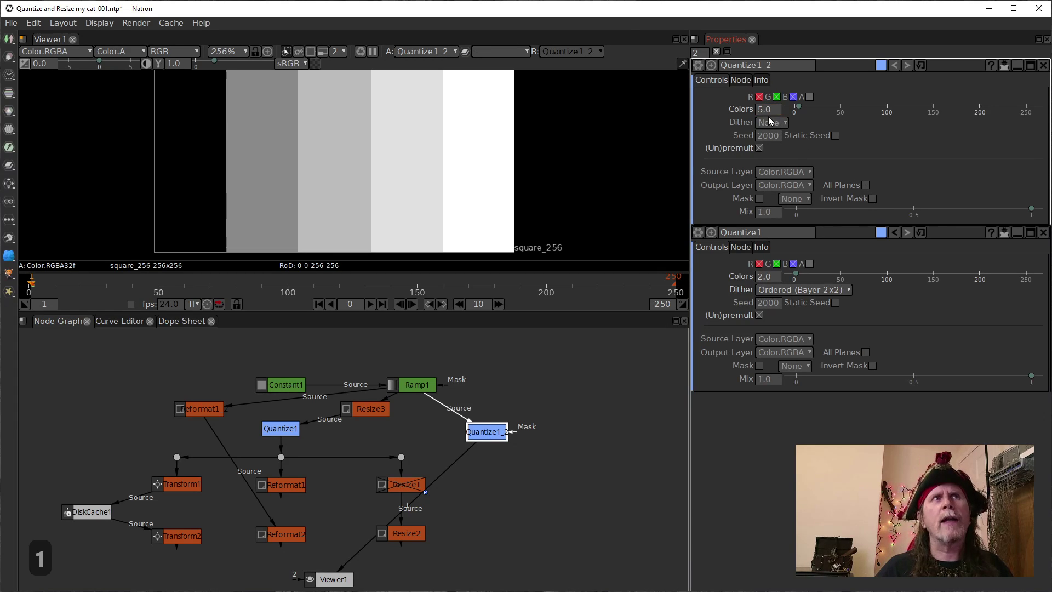
{"action": "left_click", "coordinate": [407, 535]}
{"action": "key", "text": "1"}
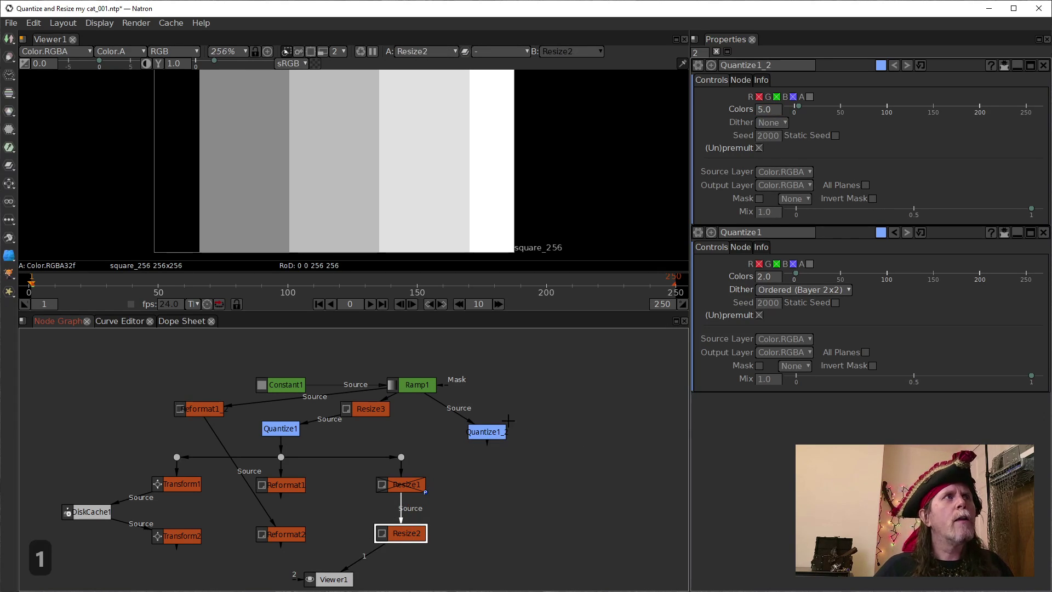
{"action": "left_click", "coordinate": [487, 432]}
{"action": "key", "text": "1"}
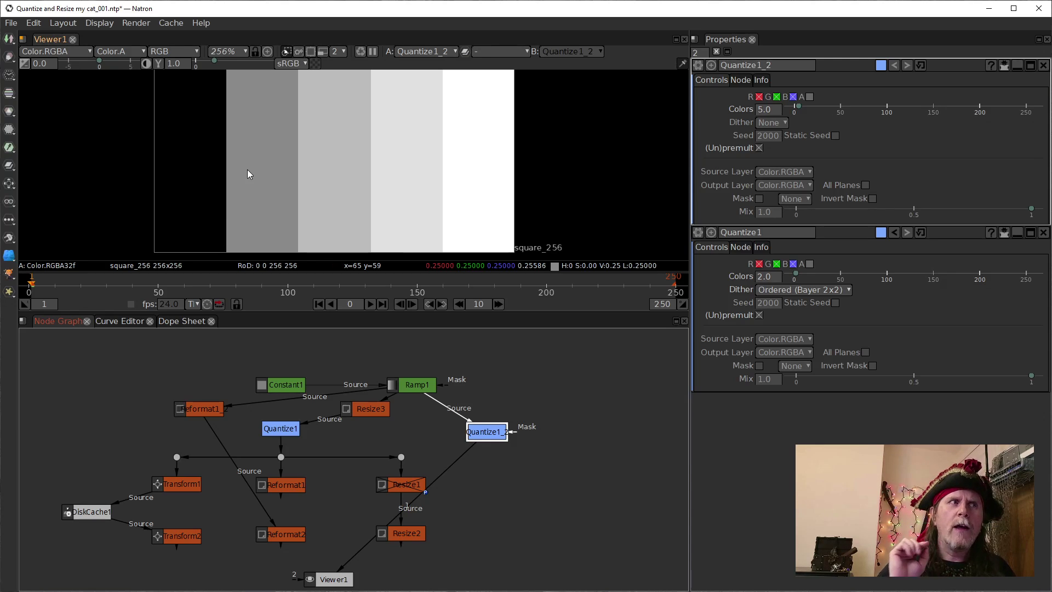
- Change Quantize1's dither to Ordered (Bayer 4x4) and attach the viewer to Resize2
{"action": "left_click", "coordinate": [391, 531]}
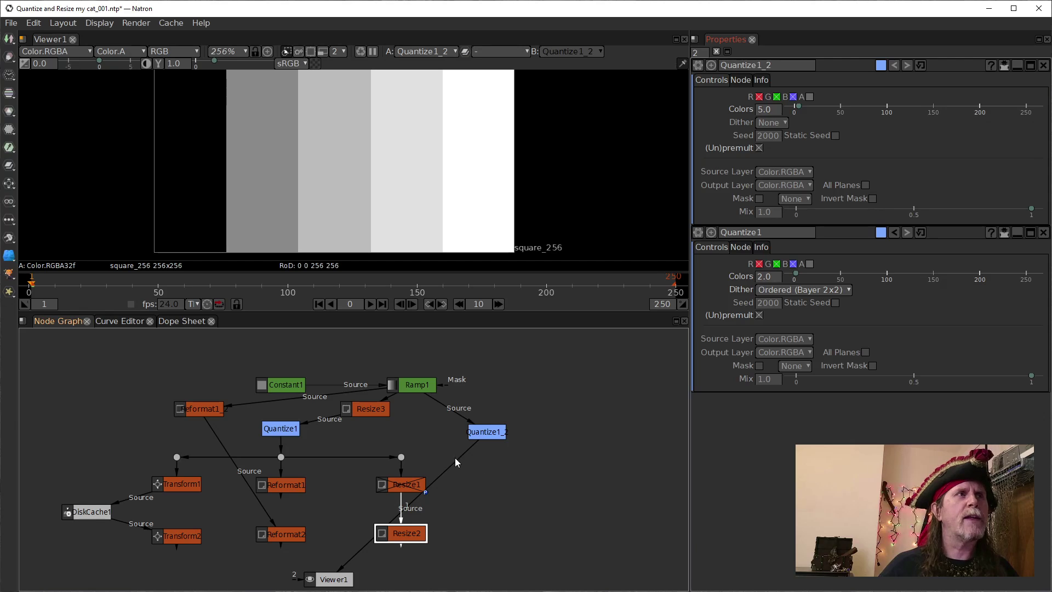
{"action": "left_click", "coordinate": [390, 408]}
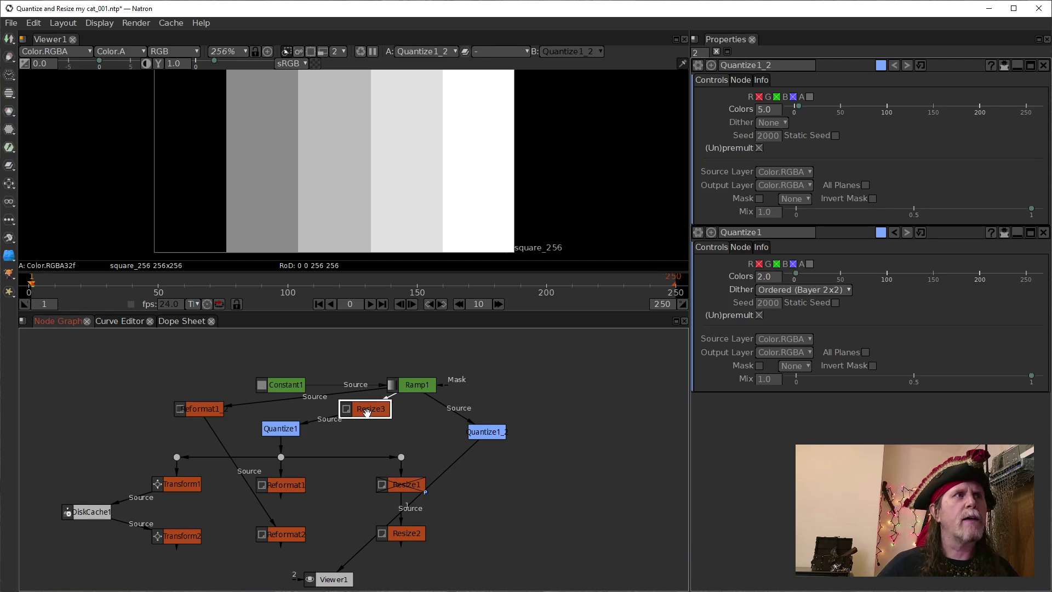
{"action": "left_click", "coordinate": [412, 392]}
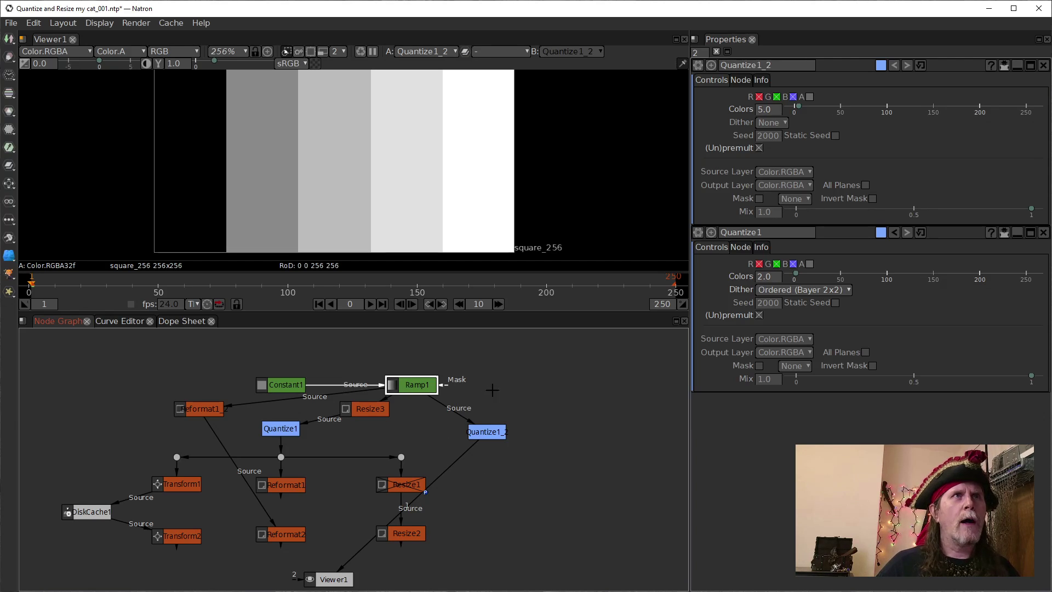
{"action": "left_click", "coordinate": [836, 289]}
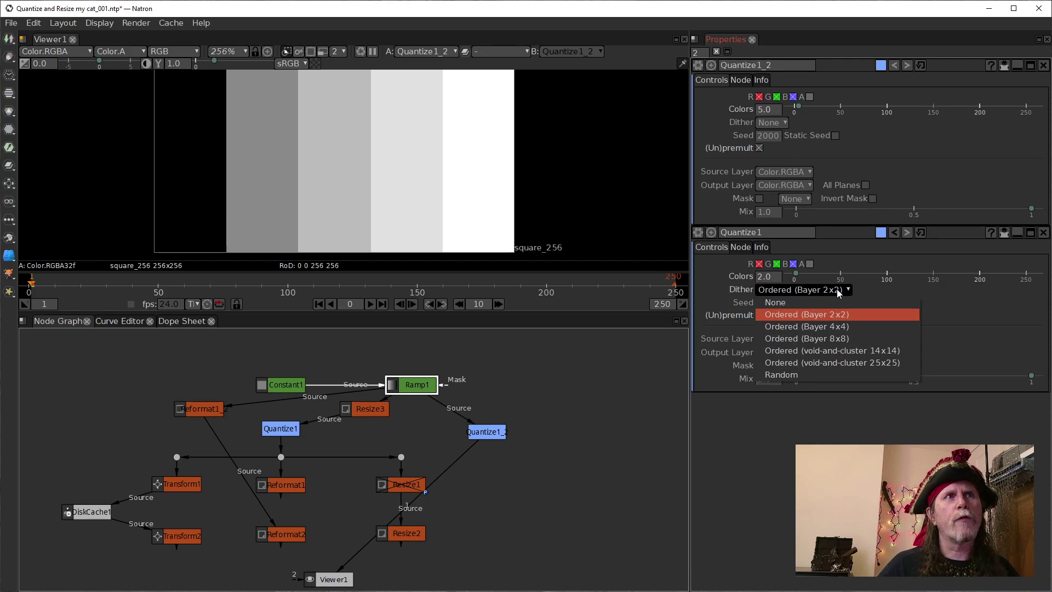
{"action": "left_click", "coordinate": [809, 328]}
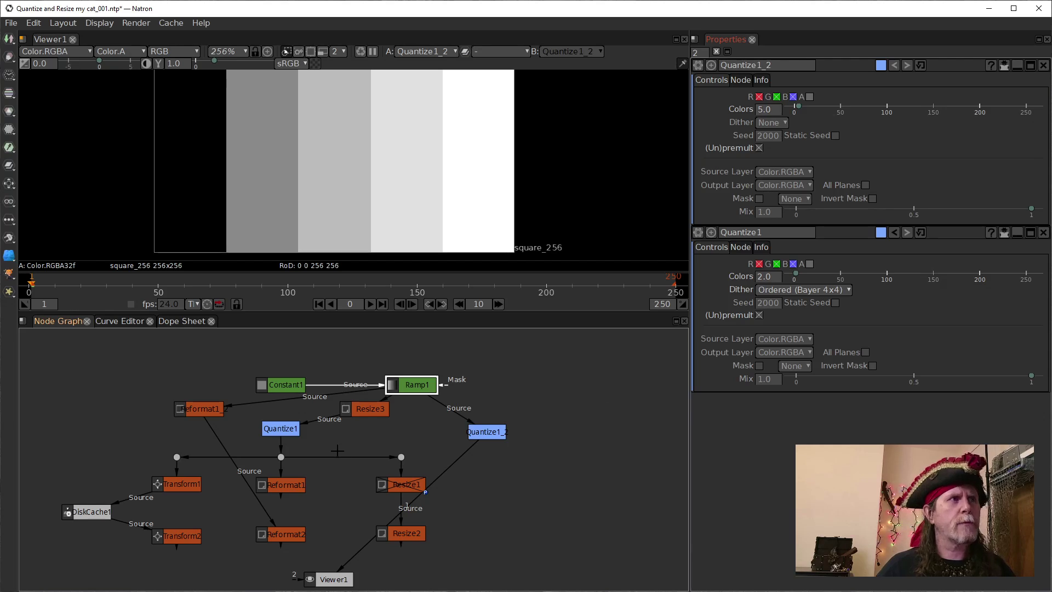
{"action": "left_click", "coordinate": [410, 532]}
{"action": "key", "text": "1"}
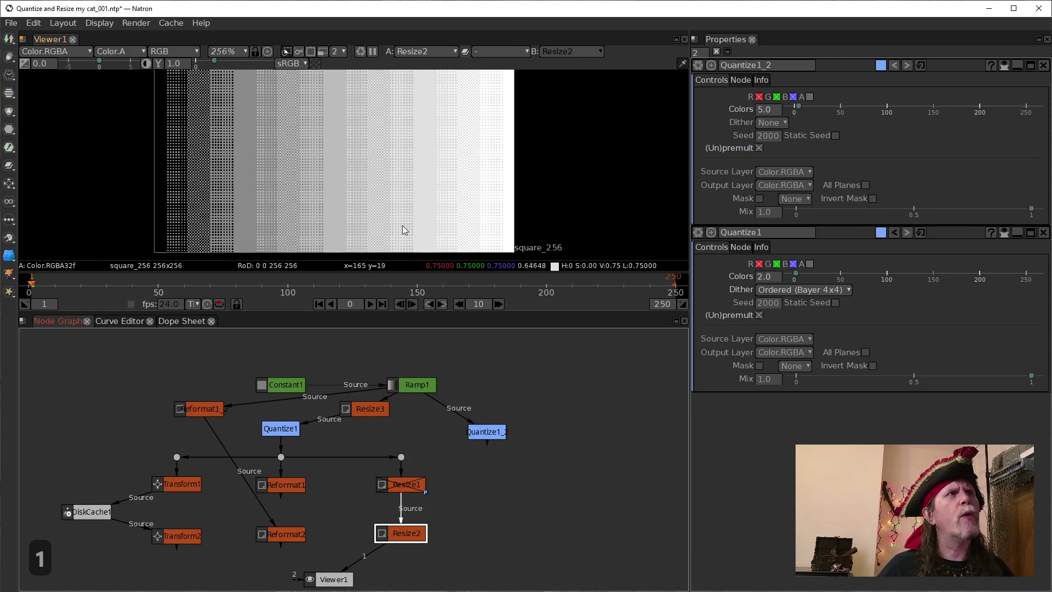
- Examine Resize2's remaining dither patterns up close across the dark, middle and bright bands of the ramp
{"action": "scroll", "coordinate": [395, 206], "scroll_direction": "up", "scroll_amount": 1}
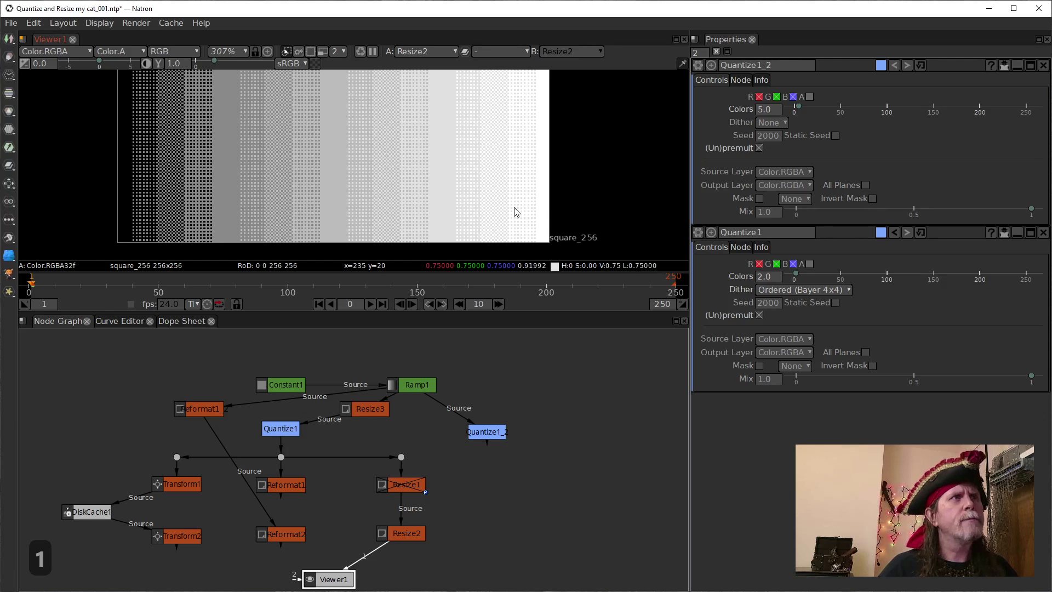
{"action": "scroll", "coordinate": [510, 208], "scroll_direction": "up", "scroll_amount": 4}
{"action": "left_click_drag", "start_coordinate": [408, 189], "coordinate": [498, 168]}
{"action": "left_click_drag", "start_coordinate": [255, 172], "coordinate": [361, 183]}
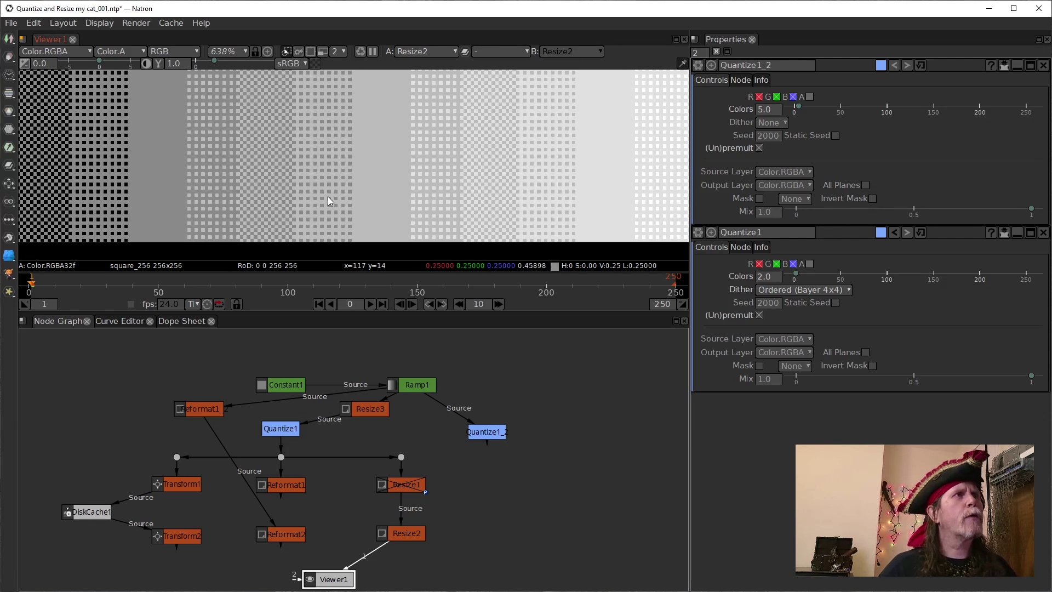
{"action": "left_click_drag", "start_coordinate": [162, 199], "coordinate": [337, 212]}
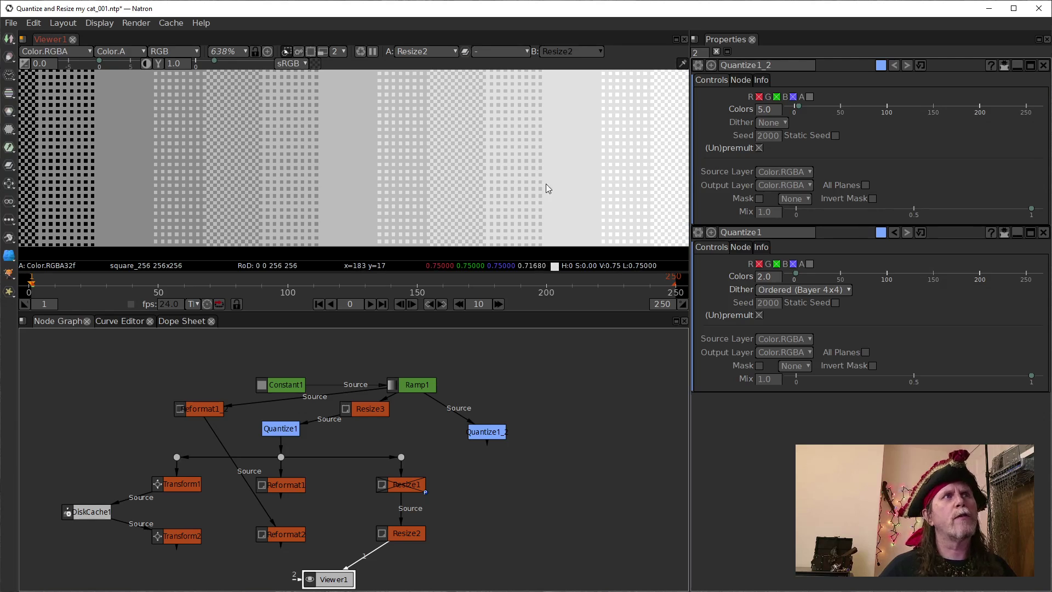
{"action": "left_click_drag", "start_coordinate": [351, 177], "coordinate": [378, 187]}
{"action": "left_click_drag", "start_coordinate": [188, 194], "coordinate": [283, 196]}
{"action": "scroll", "coordinate": [350, 186], "scroll_direction": "down", "scroll_amount": 5}
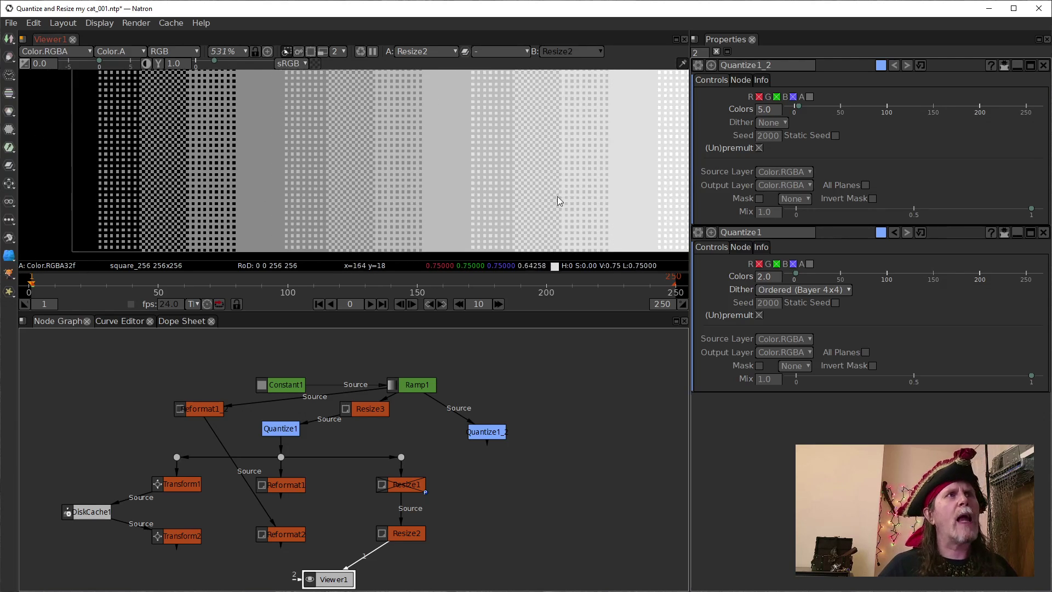
{"action": "left_click_drag", "start_coordinate": [403, 208], "coordinate": [458, 224]}
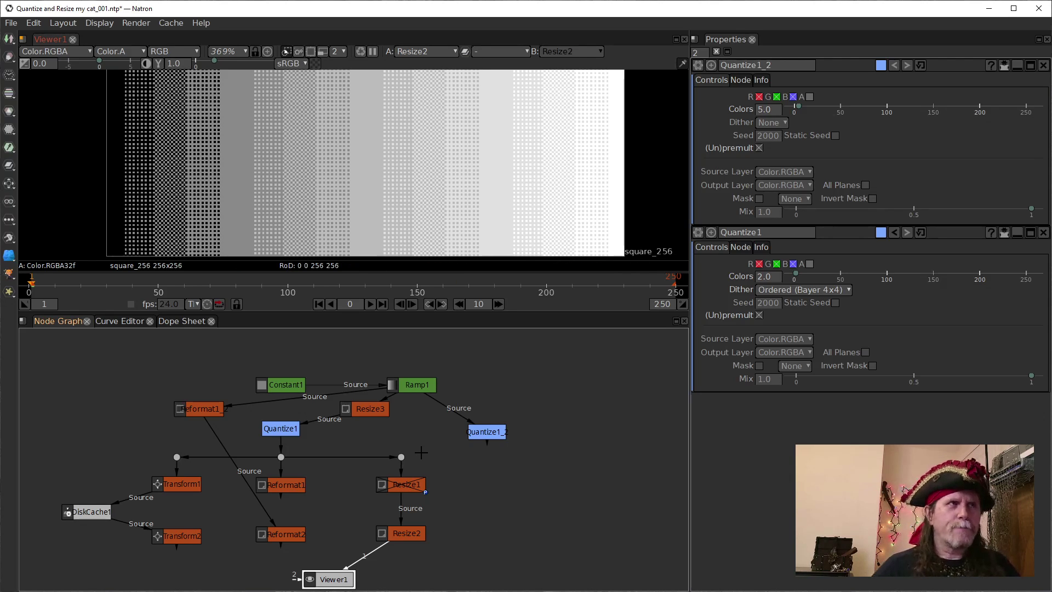
- Set Resize3's scale to 4.0 in both x and y and check the resulting bands
{"action": "left_click", "coordinate": [292, 433]}
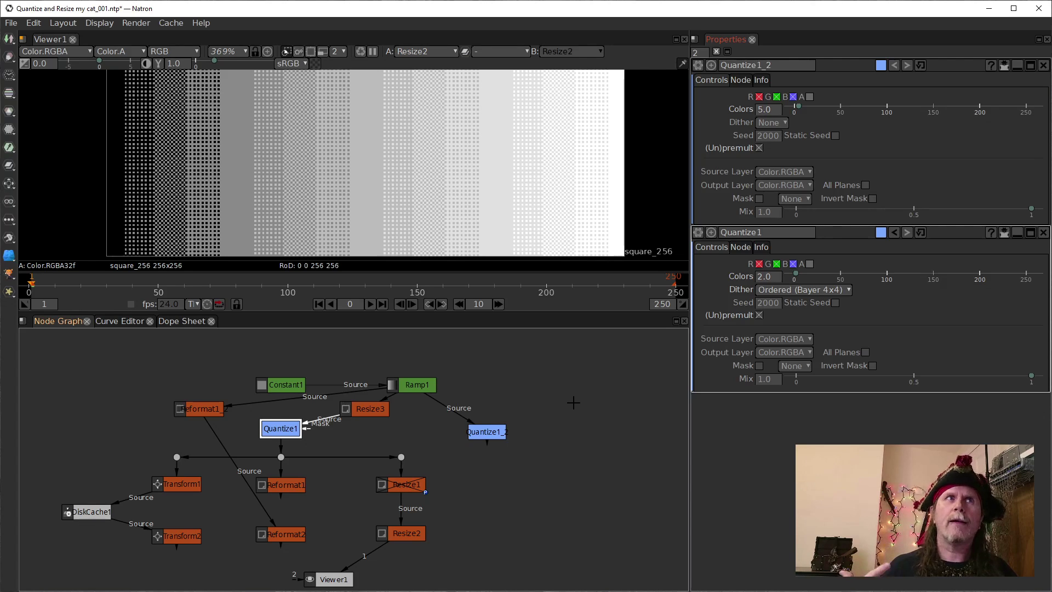
{"action": "left_click", "coordinate": [372, 417]}
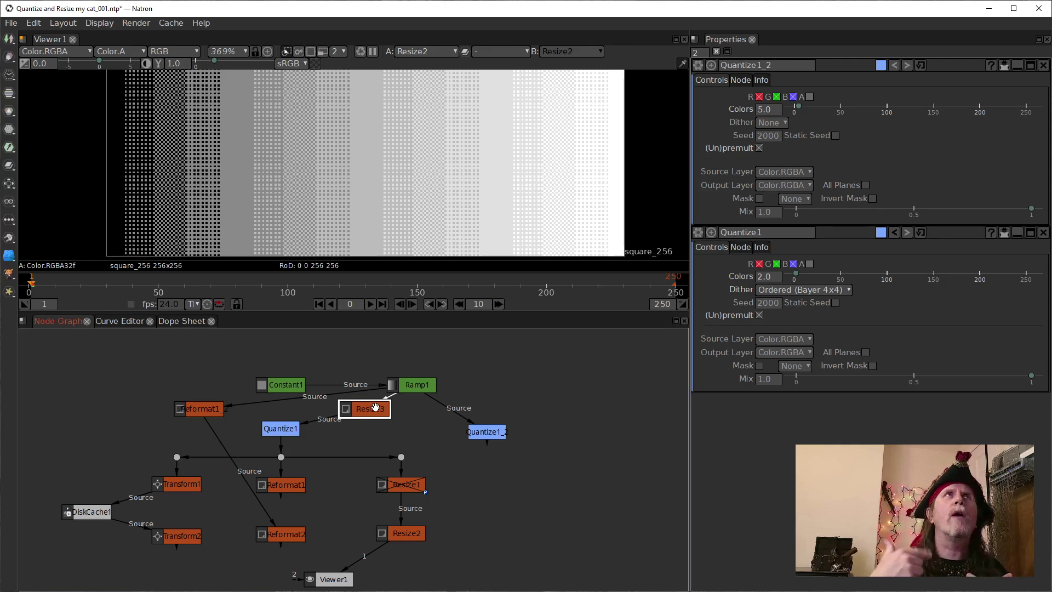
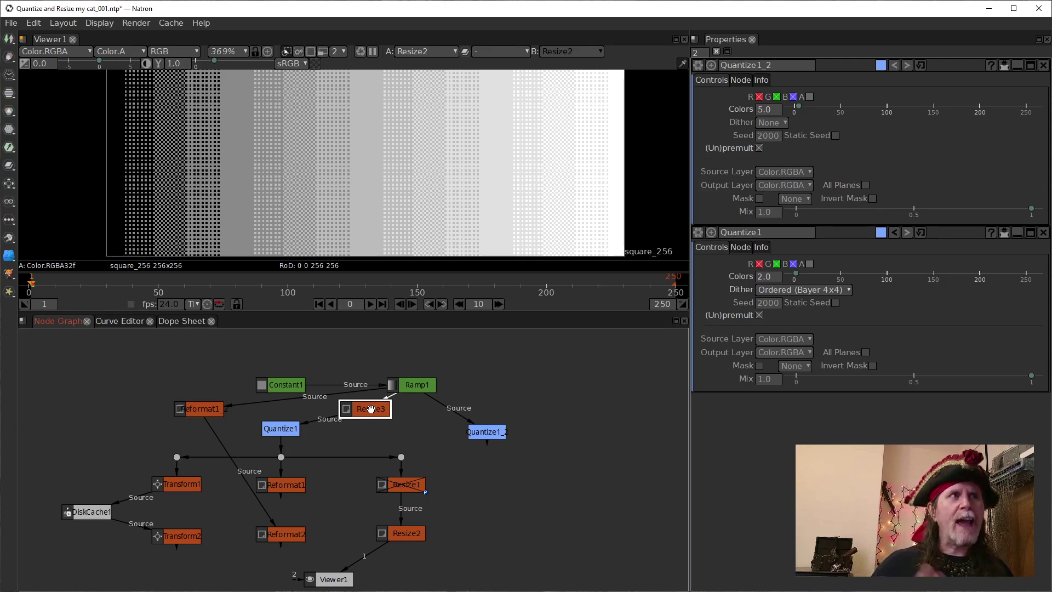
{"action": "double_click", "coordinate": [371, 409]}
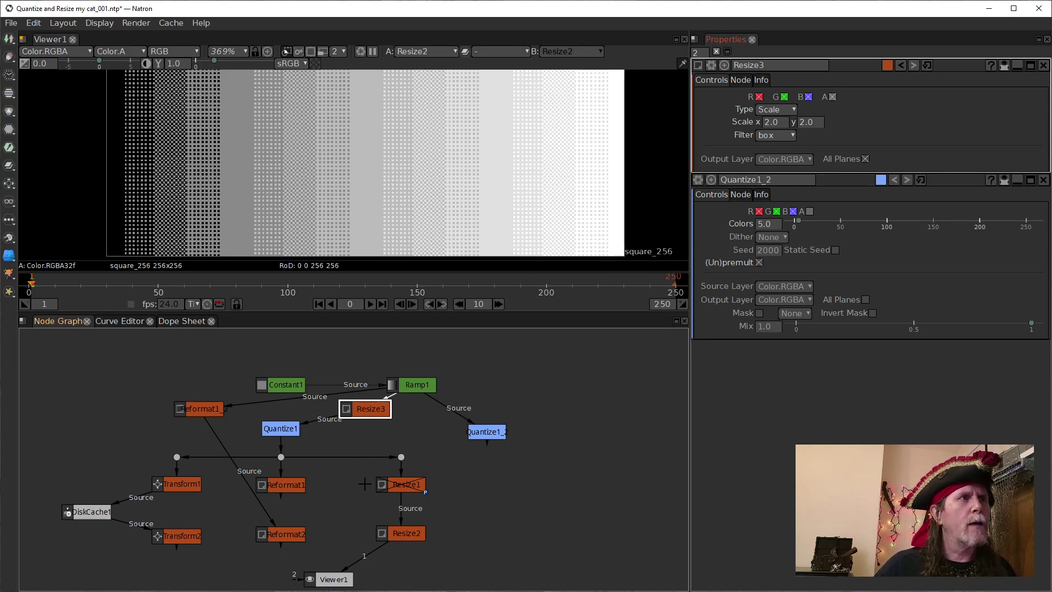
{"action": "double_click", "coordinate": [283, 430]}
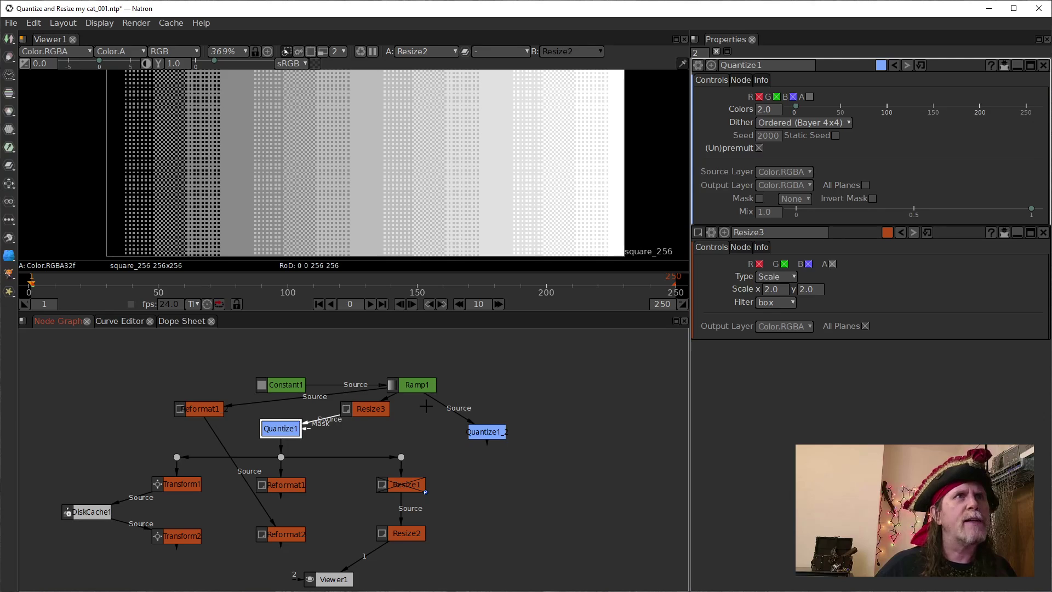
{"action": "double_click", "coordinate": [360, 414]}
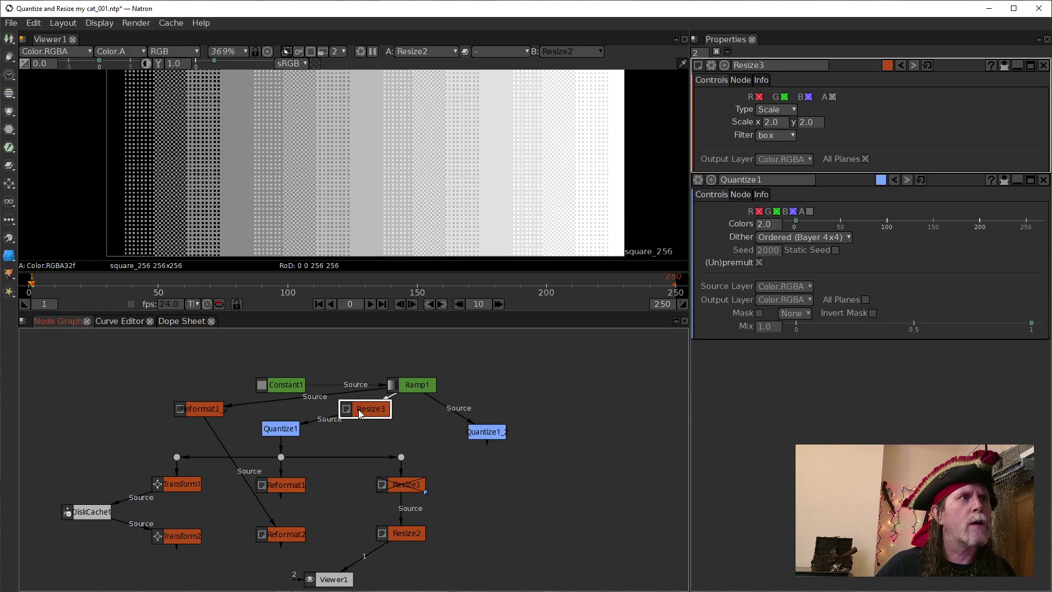
{"action": "left_click", "coordinate": [765, 126]}
{"action": "key", "text": "Up"}
{"action": "key", "text": "Up"}
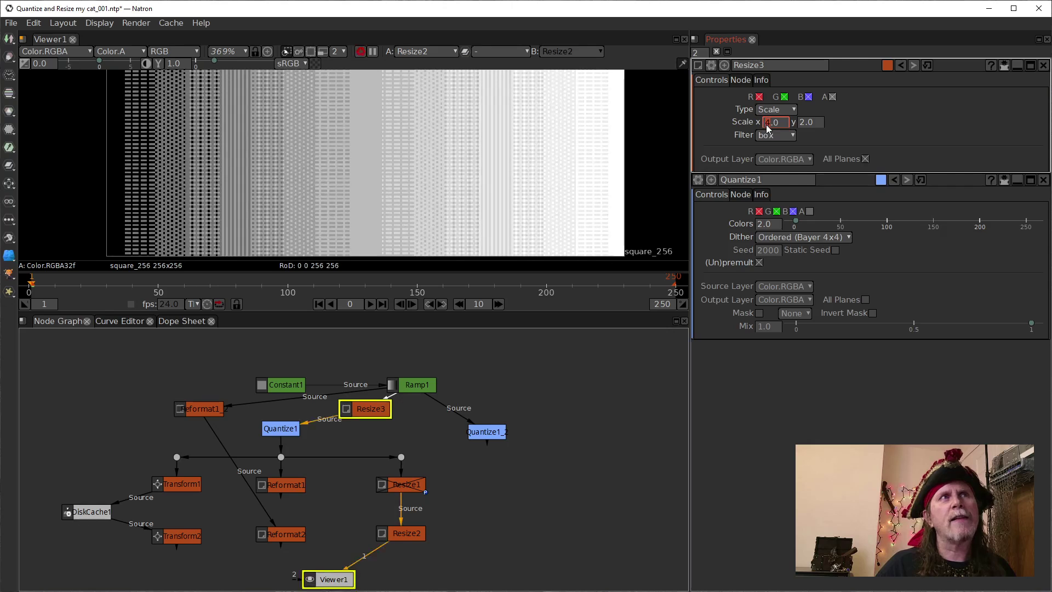
{"action": "left_click", "coordinate": [800, 126]}
{"action": "key", "text": "Up"}
{"action": "key", "text": "Up"}
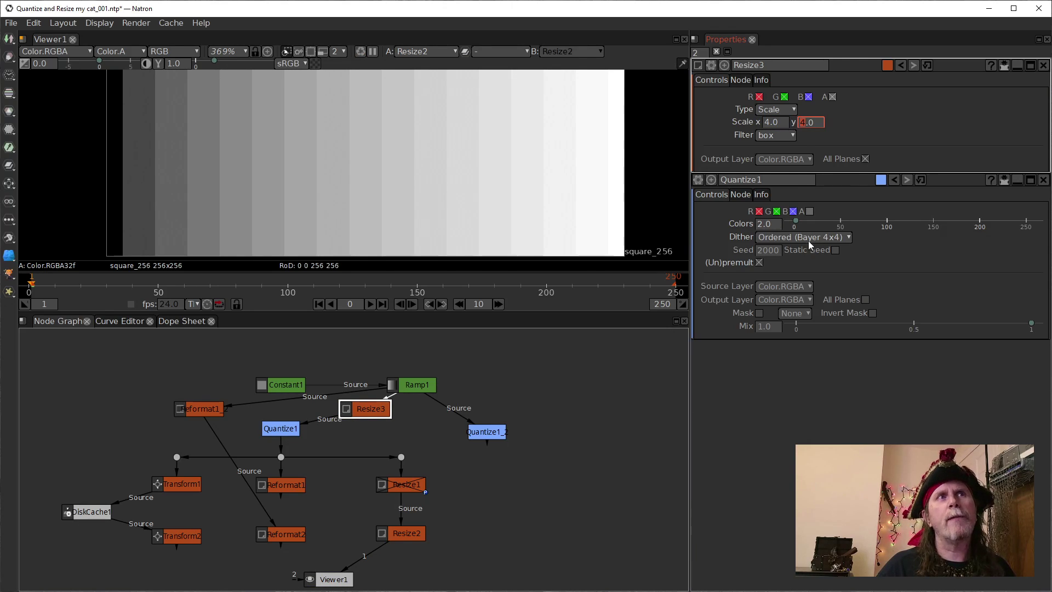
{"action": "left_click_drag", "start_coordinate": [520, 212], "coordinate": [504, 201]}
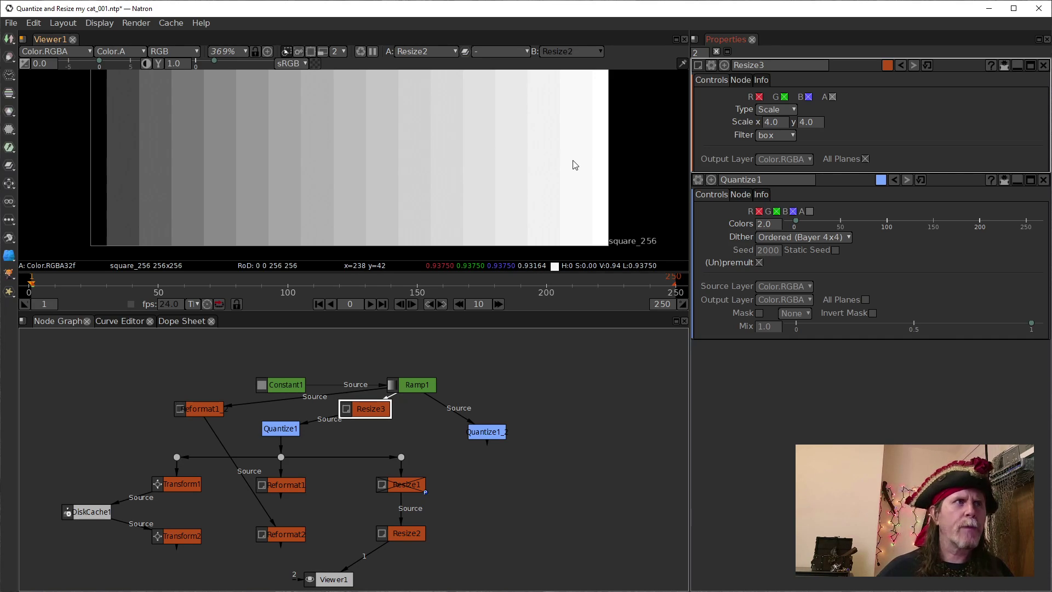
- Set Quantize1_2's number of colors to 17 and attach the viewer to it
{"action": "double_click", "coordinate": [491, 430]}
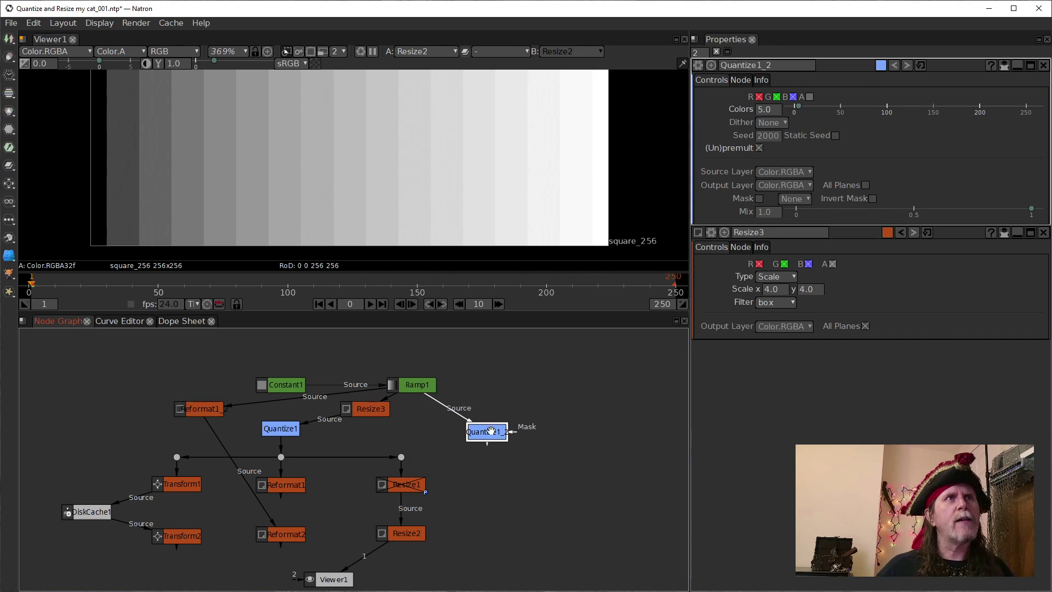
{"action": "left_click", "coordinate": [760, 111]}
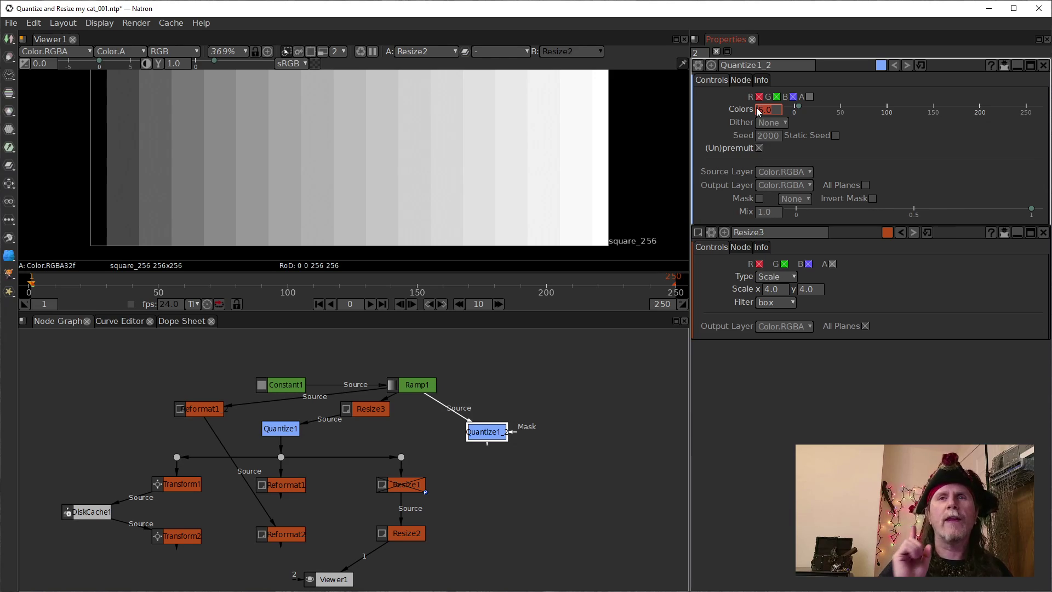
{"action": "left_click", "coordinate": [756, 110]}
{"action": "type", "text": "11"}
{"action": "key", "text": "Return"}
{"action": "key", "text": "Up"}
{"action": "key", "text": "Up"}
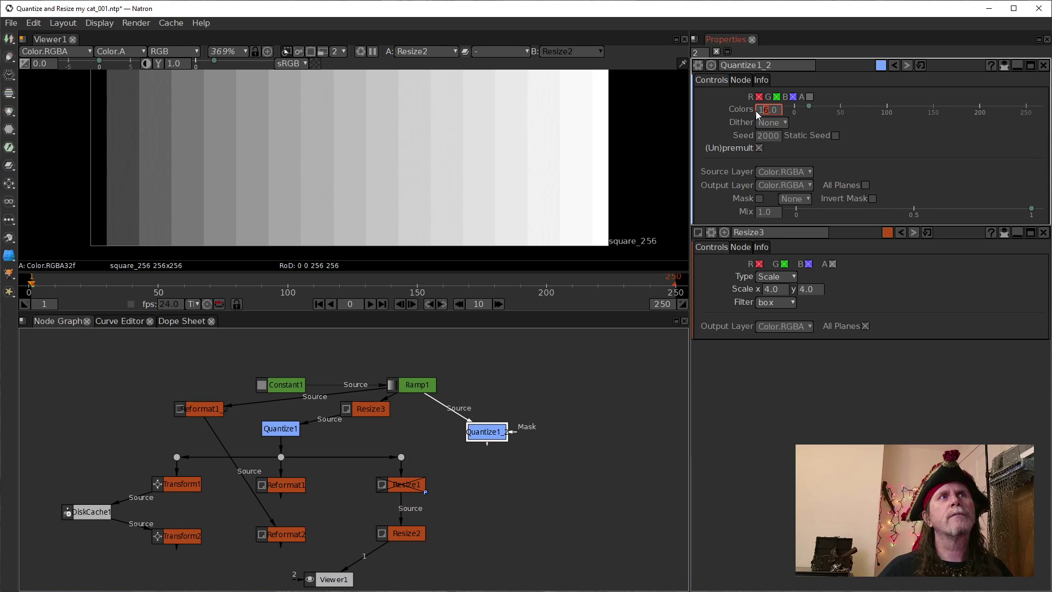
{"action": "key", "text": "Up"}
{"action": "key", "text": "Up"}
{"action": "left_click", "coordinate": [500, 431]}
{"action": "key", "text": "1"}
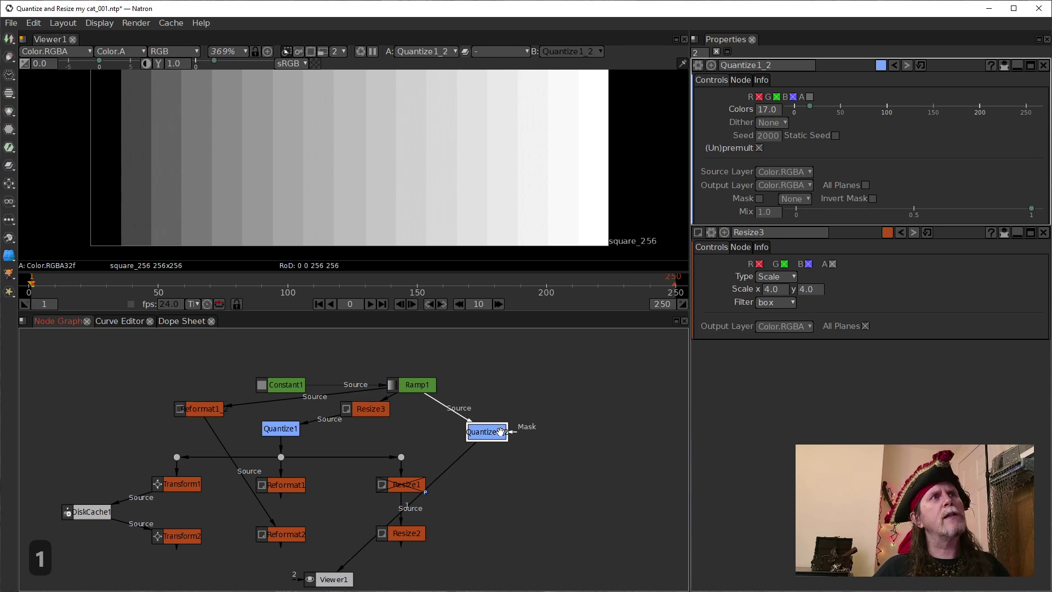
- Compare Resize2's Bayer 4x4 bands with Quantize1_2's 17-color bands by alternating the viewer input, ending on Resize2
{"action": "left_click", "coordinate": [404, 534]}
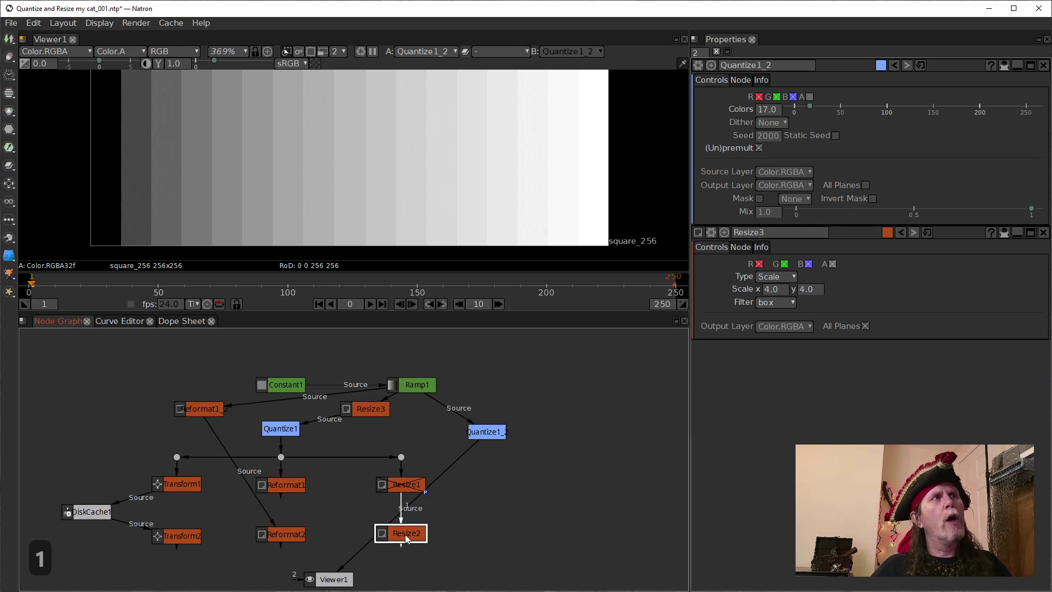
{"action": "key", "text": "1"}
{"action": "left_click", "coordinate": [486, 432]}
{"action": "key", "text": "1"}
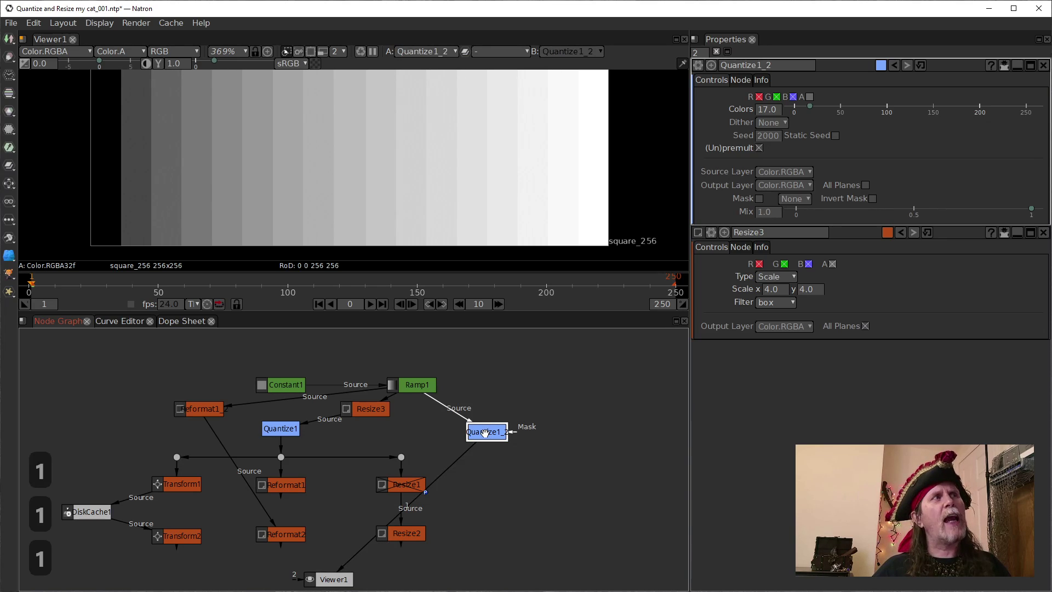
{"action": "left_click", "coordinate": [414, 536]}
{"action": "key", "text": "1"}
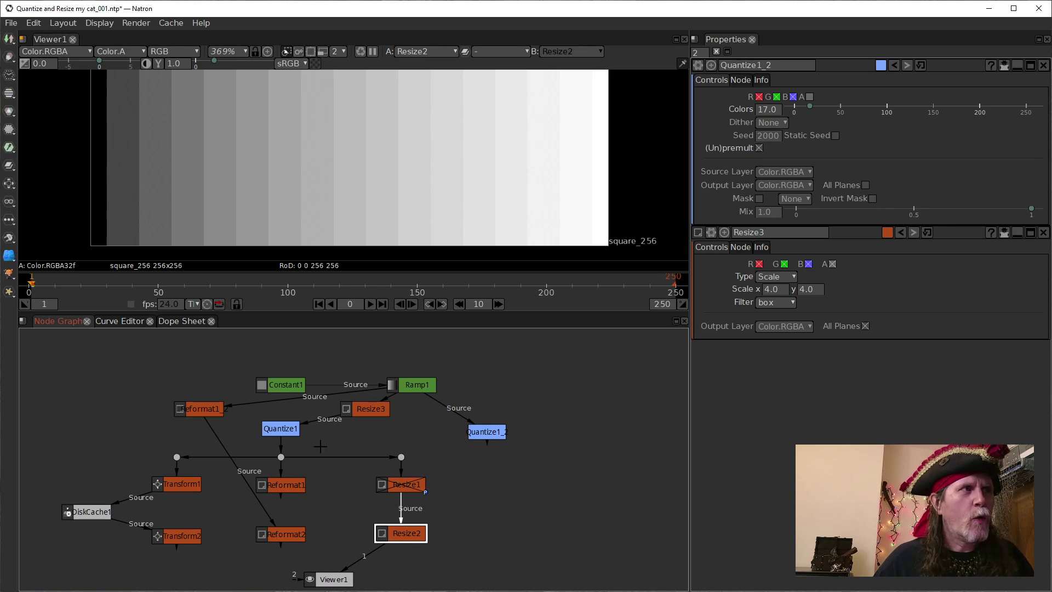
- Change Quantize1's dither to Ordered (Bayer 8x8)
{"action": "double_click", "coordinate": [281, 430]}
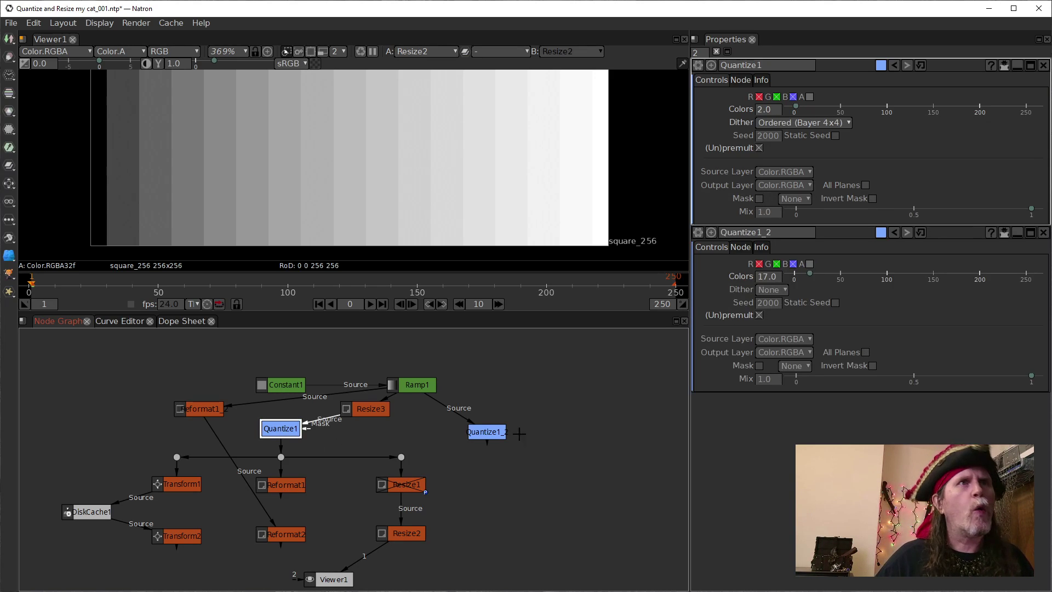
{"action": "left_click", "coordinate": [836, 123]}
{"action": "left_click", "coordinate": [833, 171]}
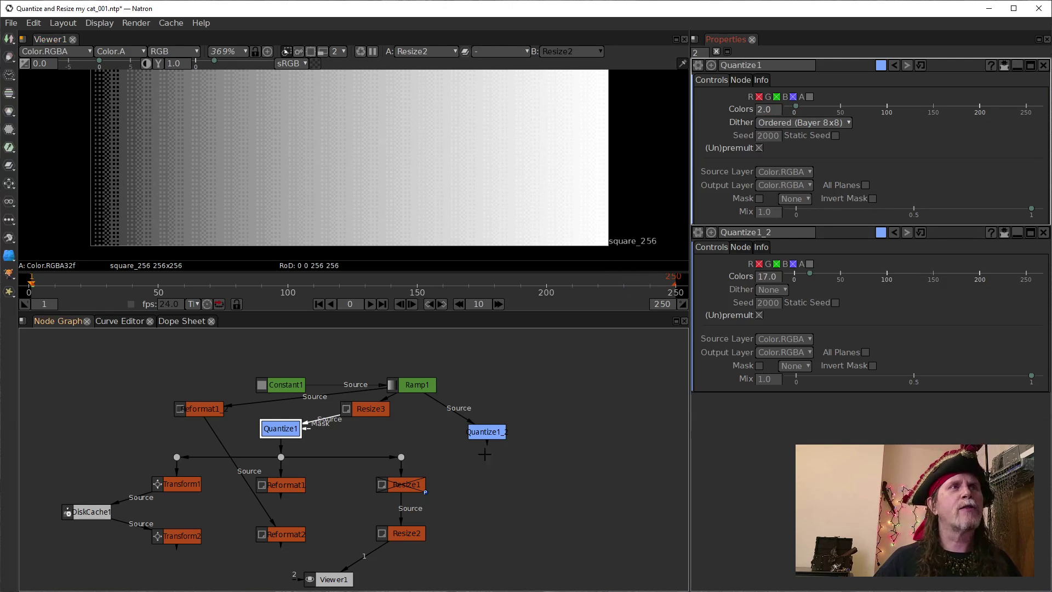
- Set Resize3's scale to 8 in both x and y
{"action": "left_click", "coordinate": [287, 429]}
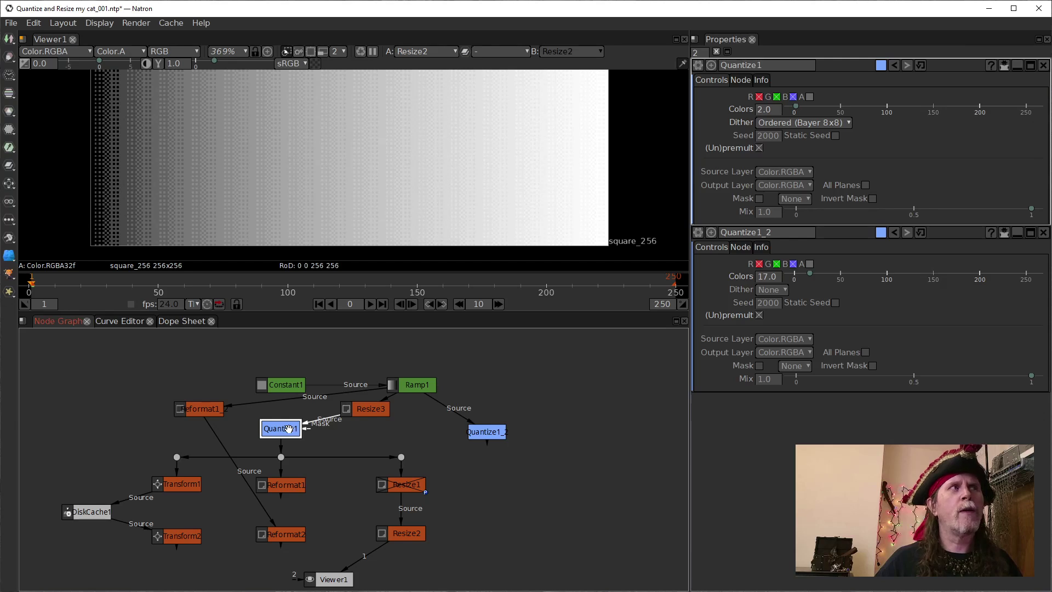
{"action": "left_click", "coordinate": [365, 412]}
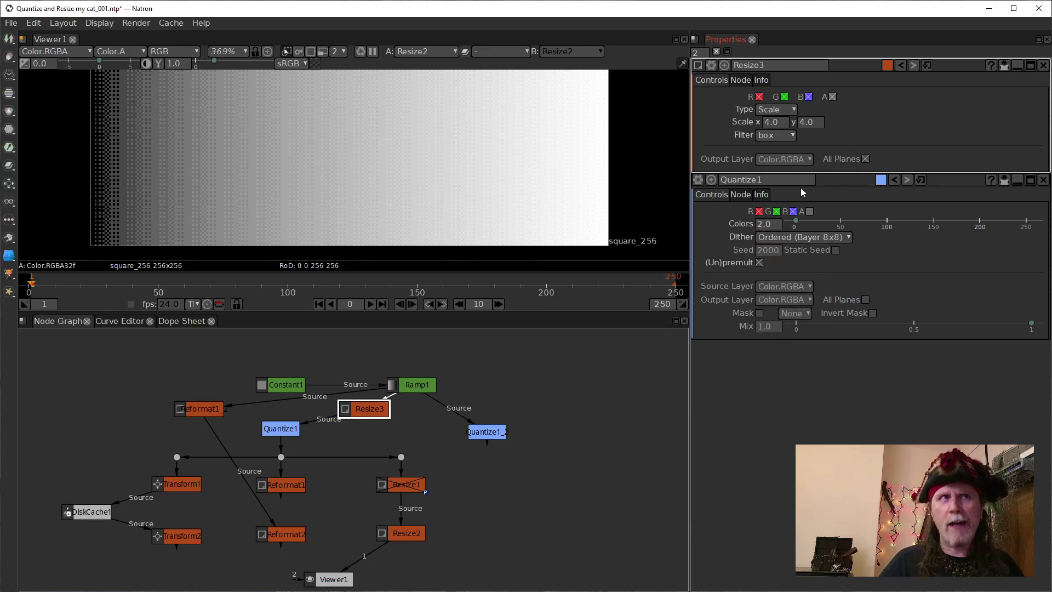
{"action": "left_click", "coordinate": [767, 128]}
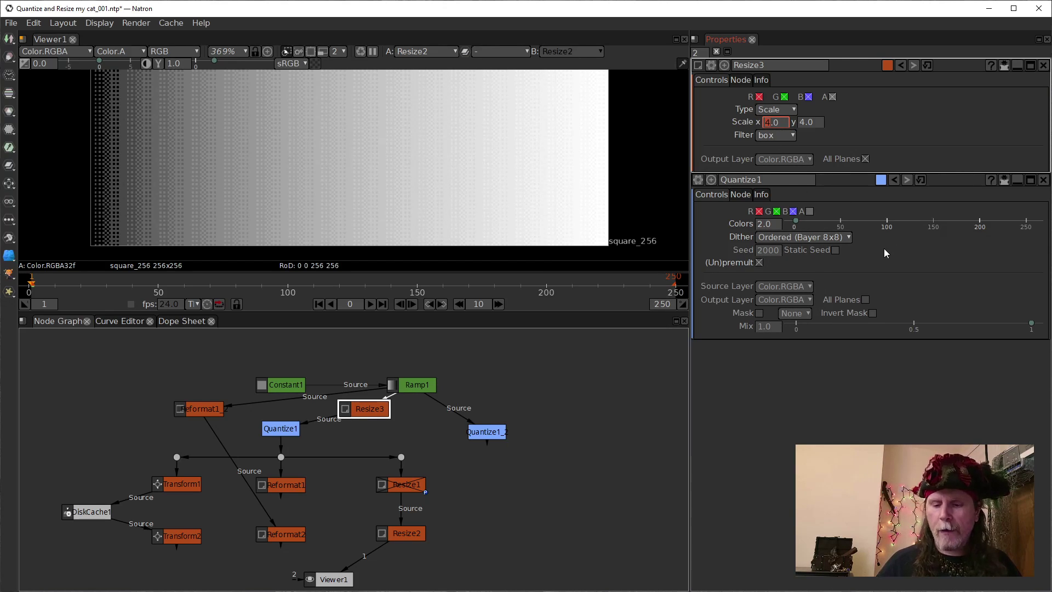
{"action": "type", "text": "8"}
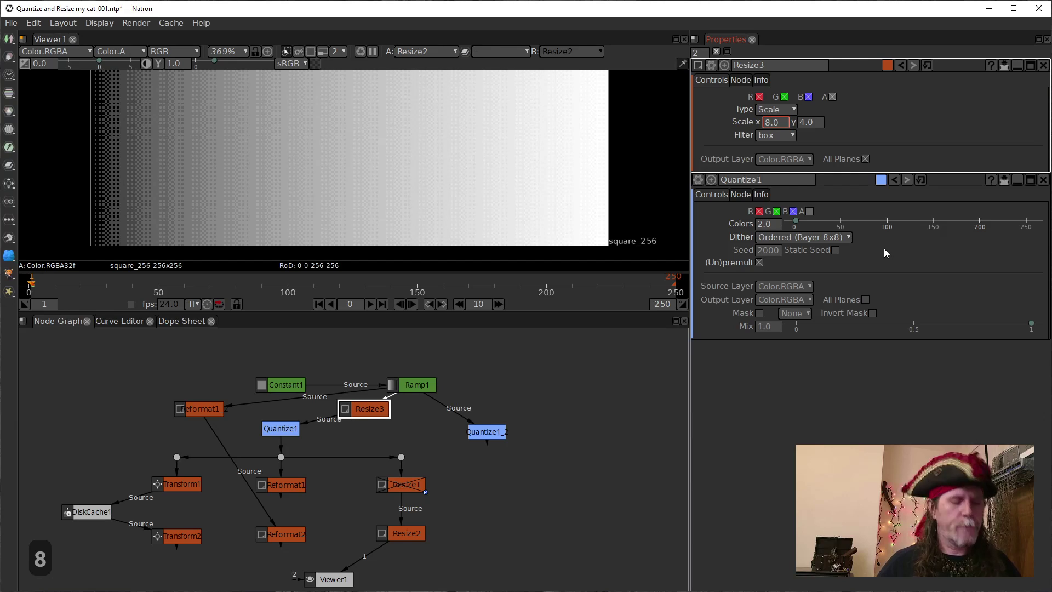
{"action": "key", "text": "Tab"}
{"action": "type", "text": "8"}
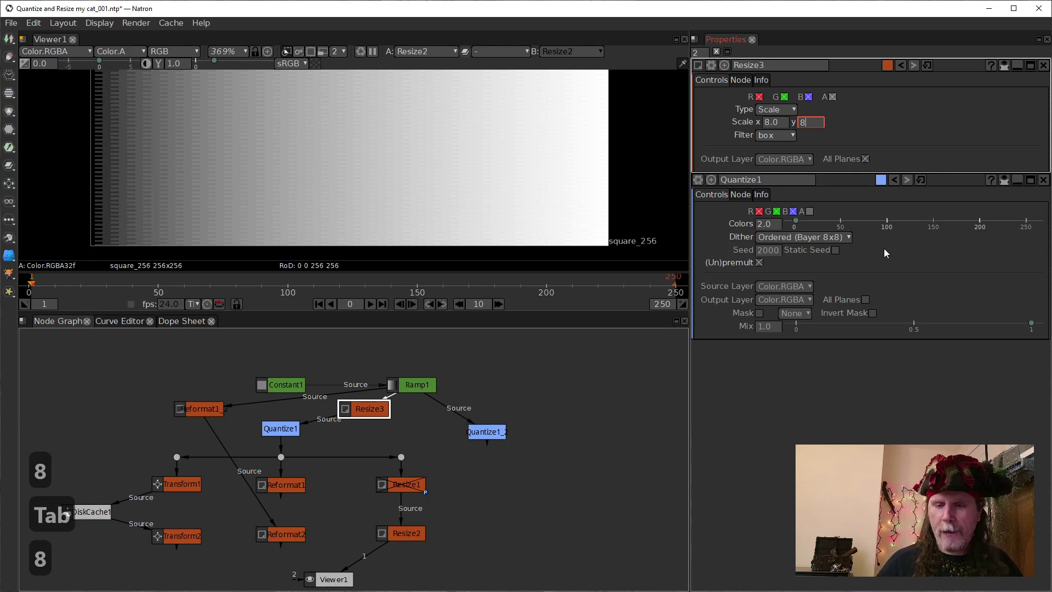
{"action": "key", "text": "Return"}
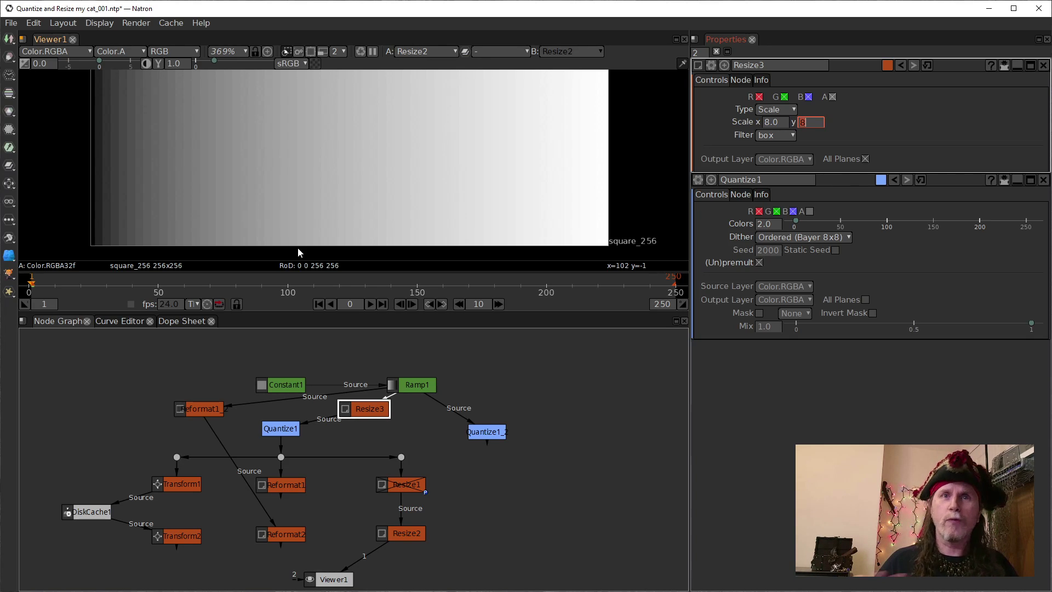
- Switch to SpeedCrunch, calculate 8*8 and 16*16, and return to Natron
{"action": "key", "text": "Return"}
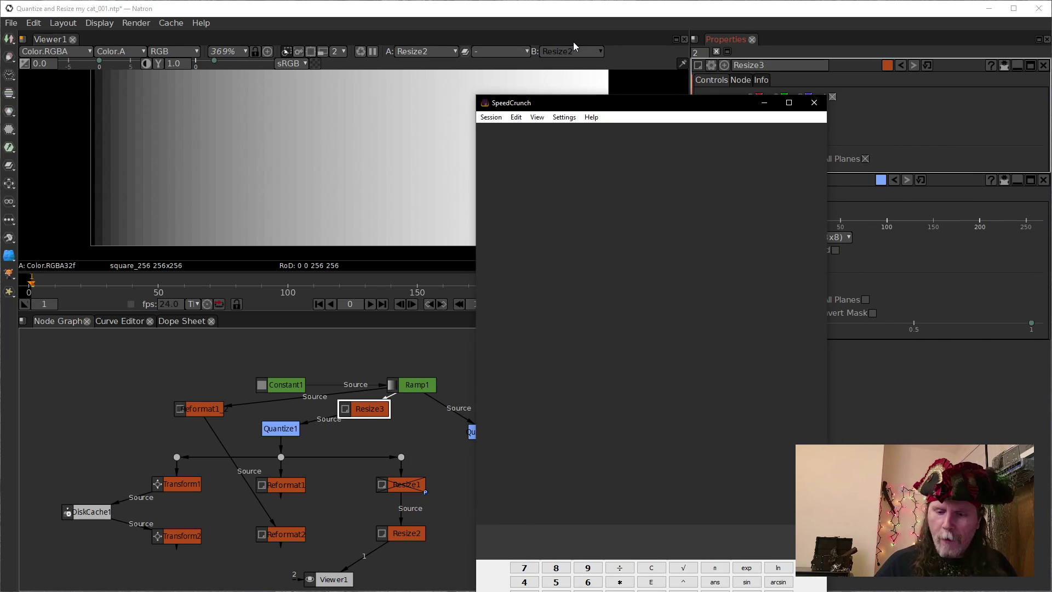
{"action": "type", "text": "8*8"}
{"action": "key", "text": "Return"}
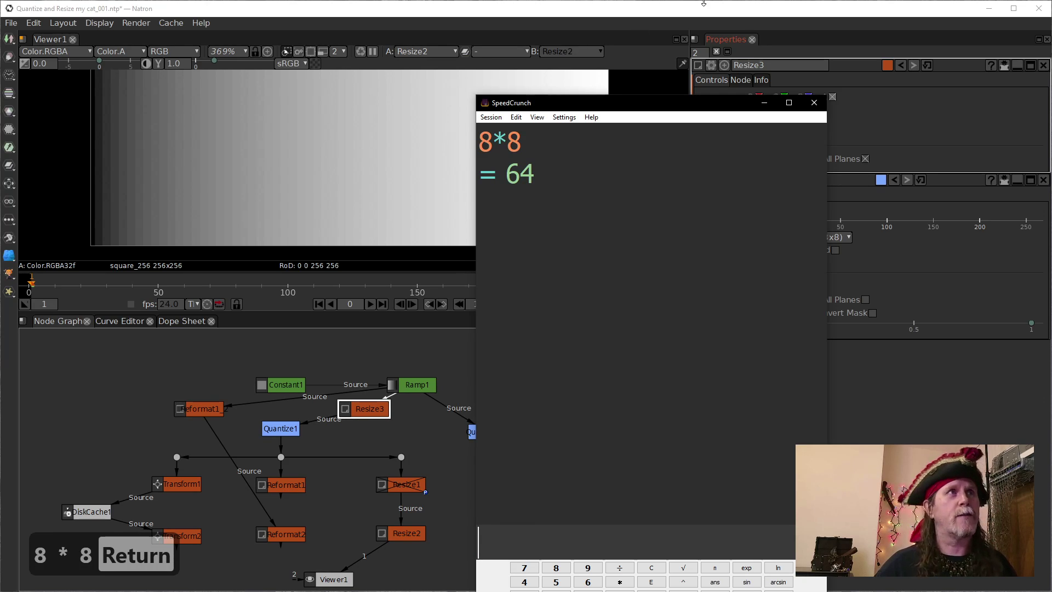
{"action": "key", "text": "alt+F4"}
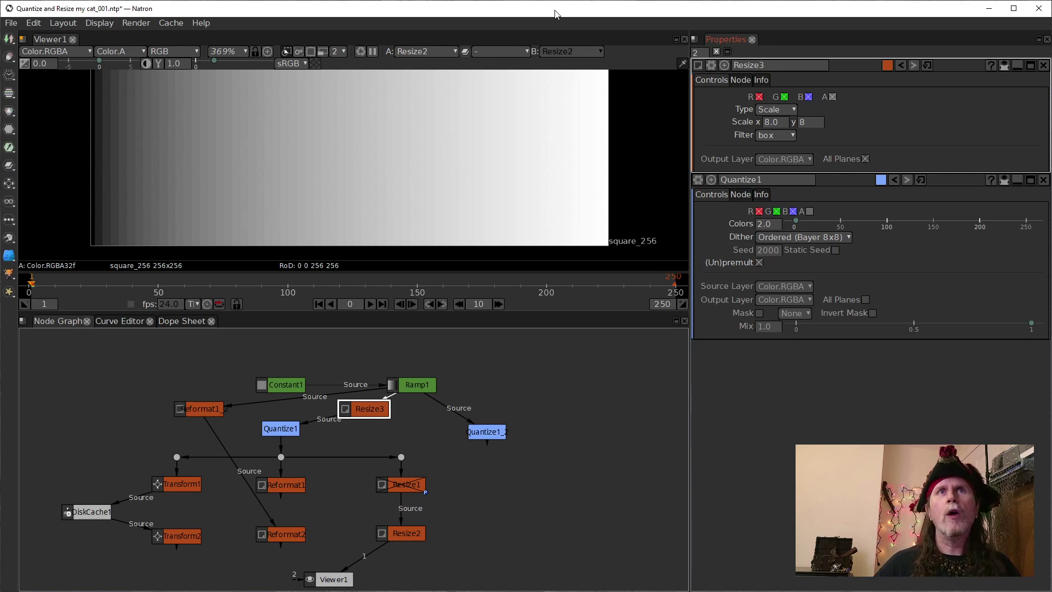
{"action": "left_click_drag", "start_coordinate": [556, 2], "coordinate": [516, 105]}
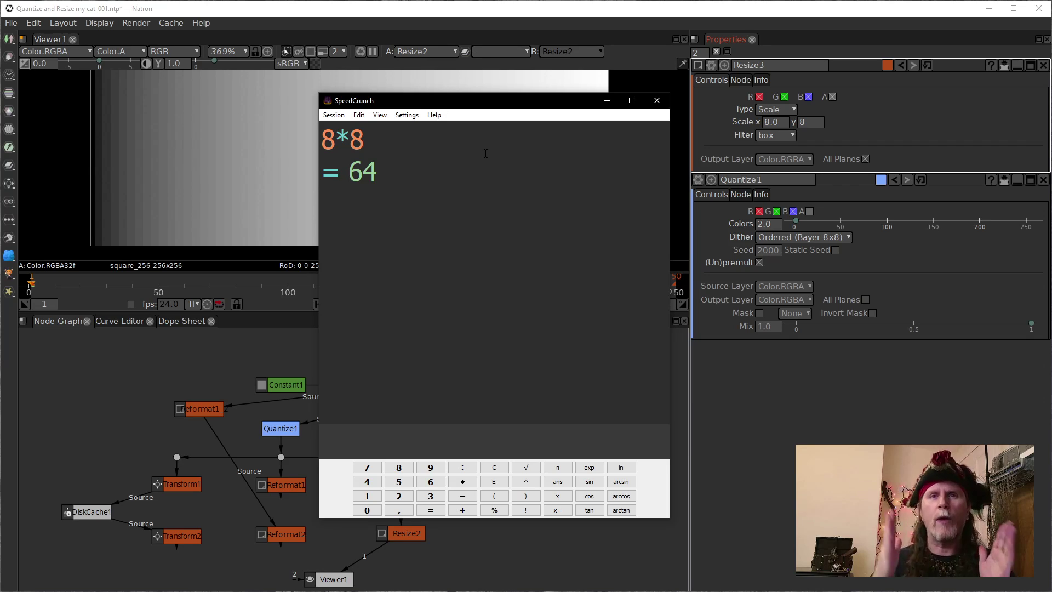
{"action": "type", "text": "16*16"}
{"action": "key", "text": "Return"}
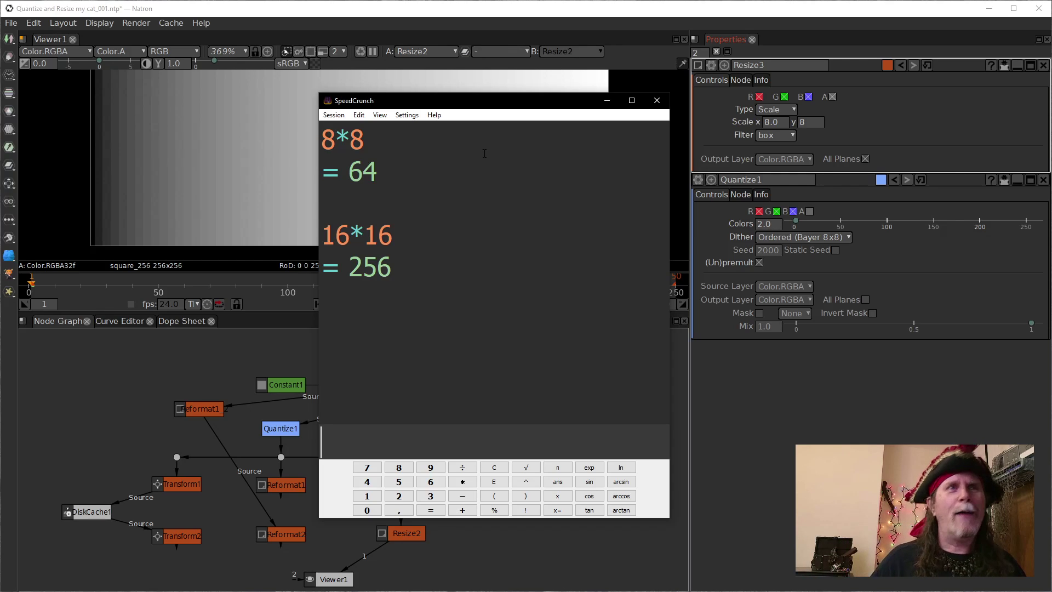
{"action": "left_click_drag", "start_coordinate": [446, 104], "coordinate": [451, 104]}
{"action": "key", "text": "alt+Tab"}
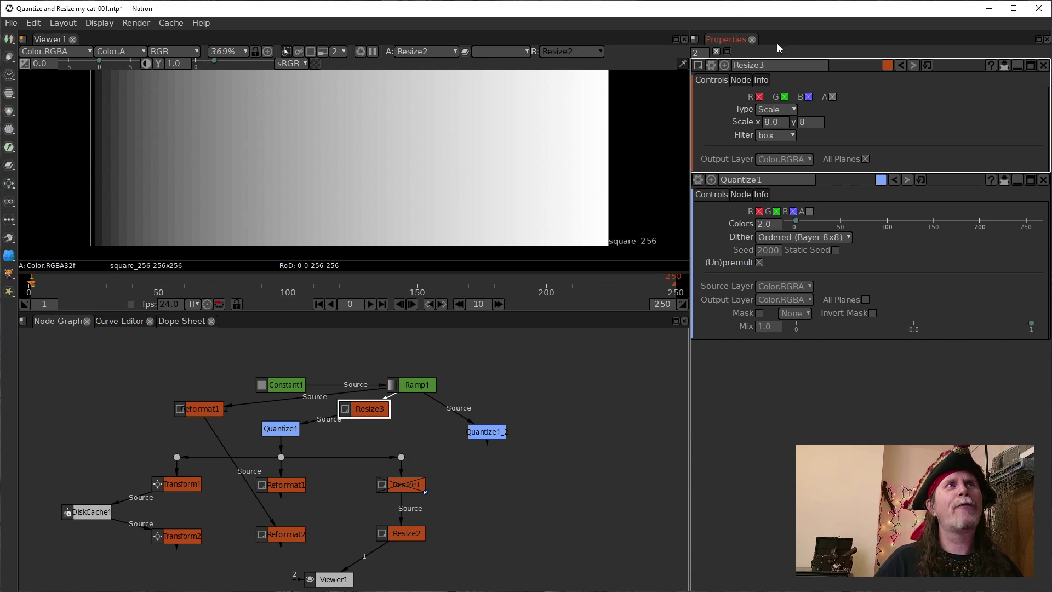
- Try Ordered (void-and-cluster 14x14) dithering on Quantize1, and switch it back to Ordered (Bayer 8x8)
{"action": "left_click", "coordinate": [795, 239]}
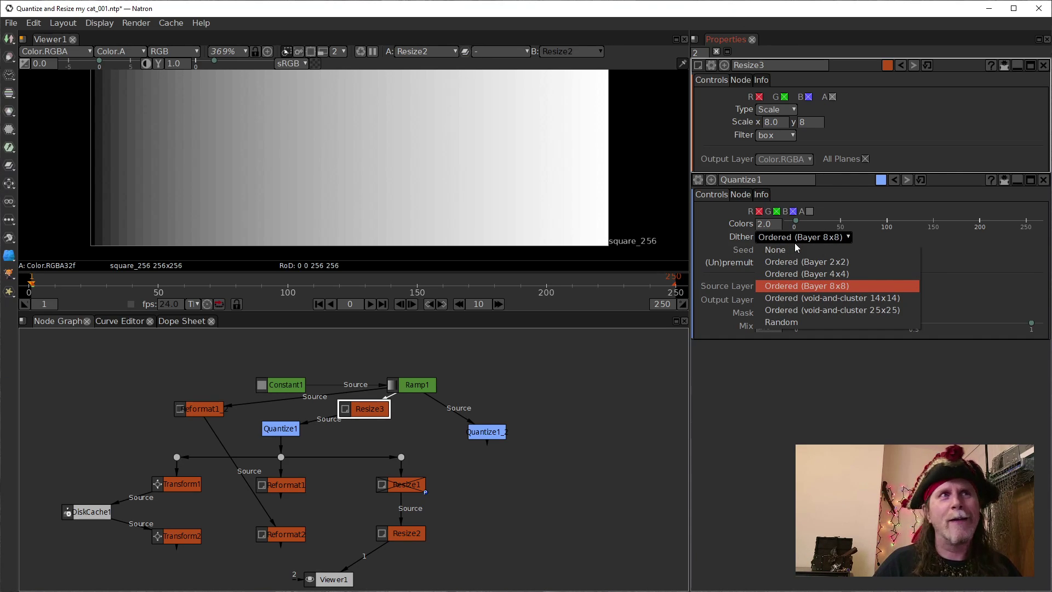
{"action": "left_click", "coordinate": [786, 296]}
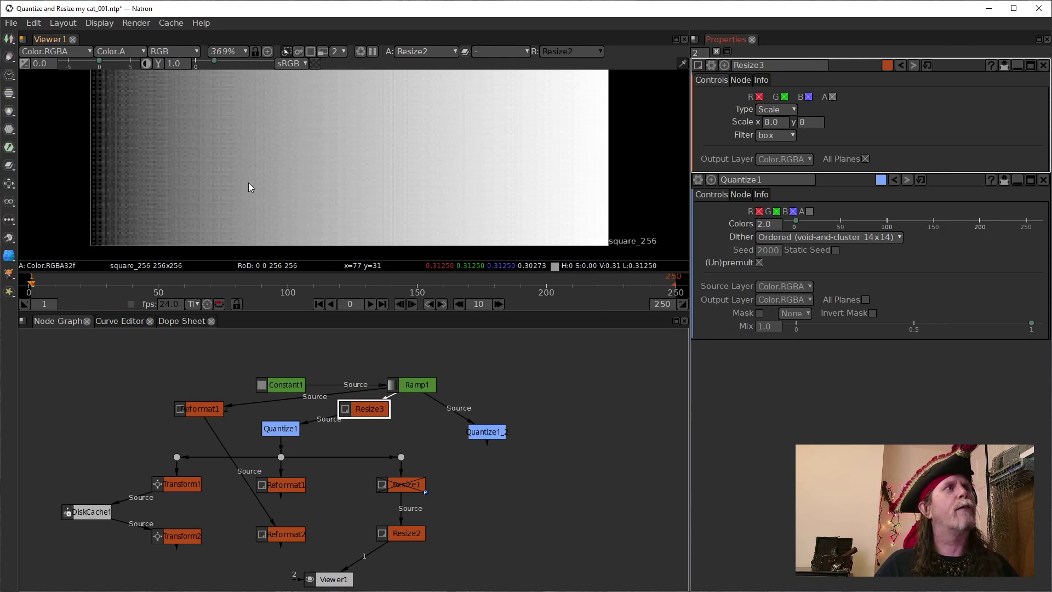
{"action": "left_click", "coordinate": [838, 239]}
{"action": "left_click", "coordinate": [840, 288]}
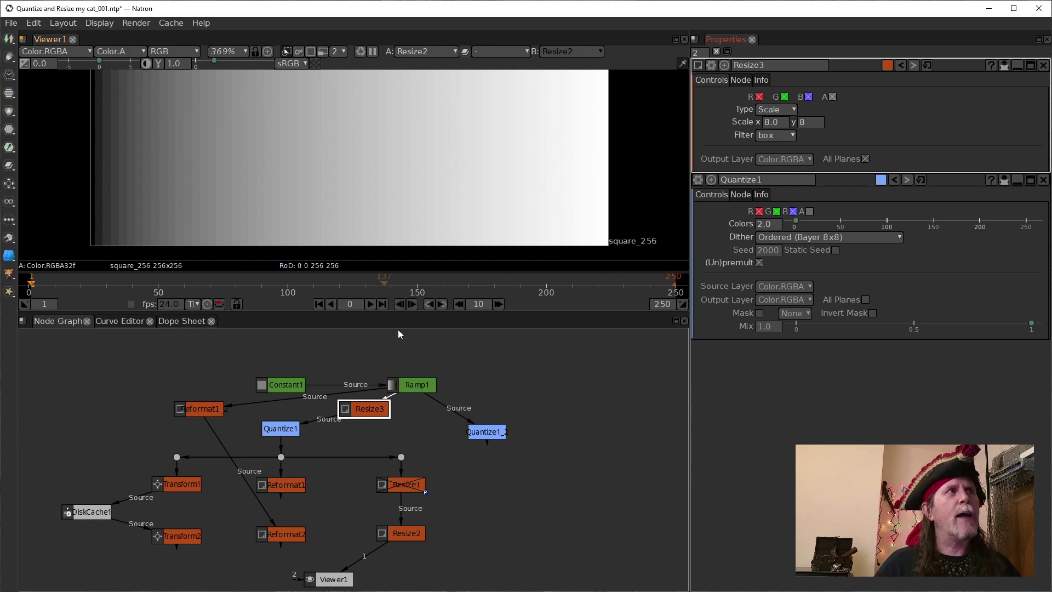
- Set Quantize1_2's number of colors to 65 and attach the viewer to it
{"action": "double_click", "coordinate": [487, 431]}
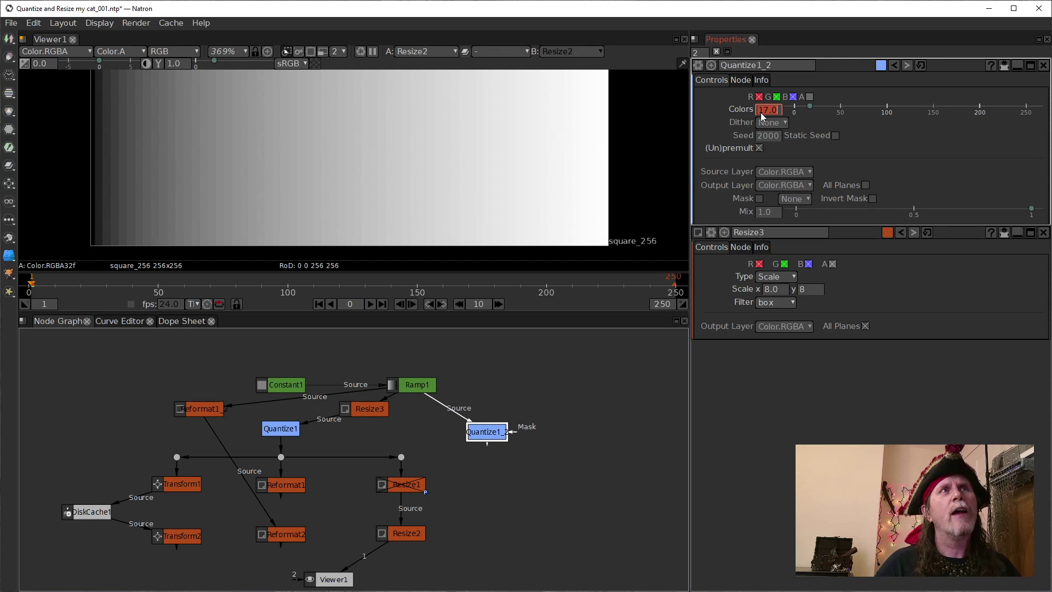
{"action": "type", "text": "65"}
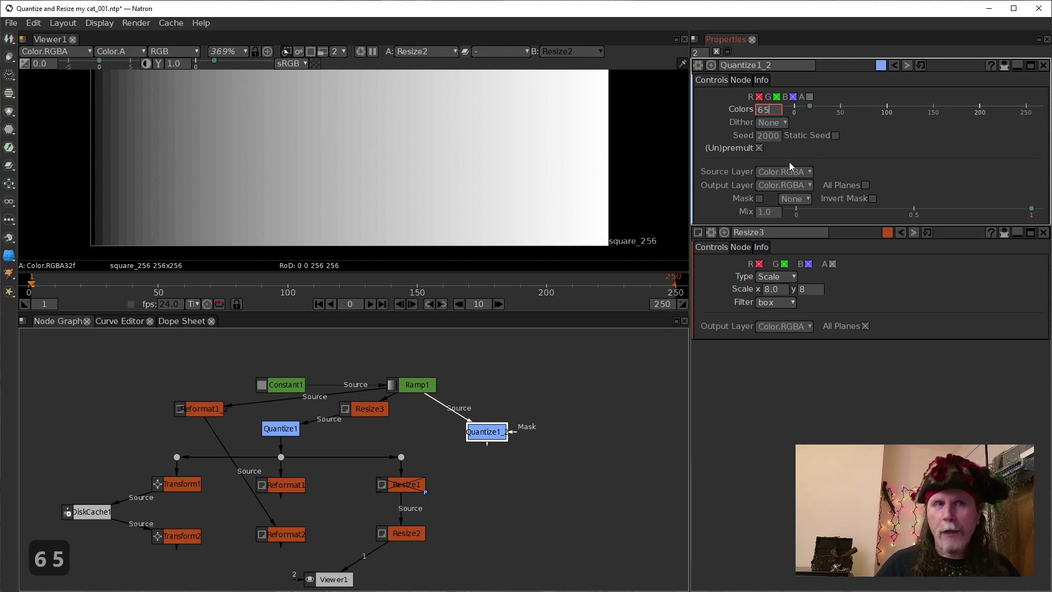
{"action": "key", "text": "Return"}
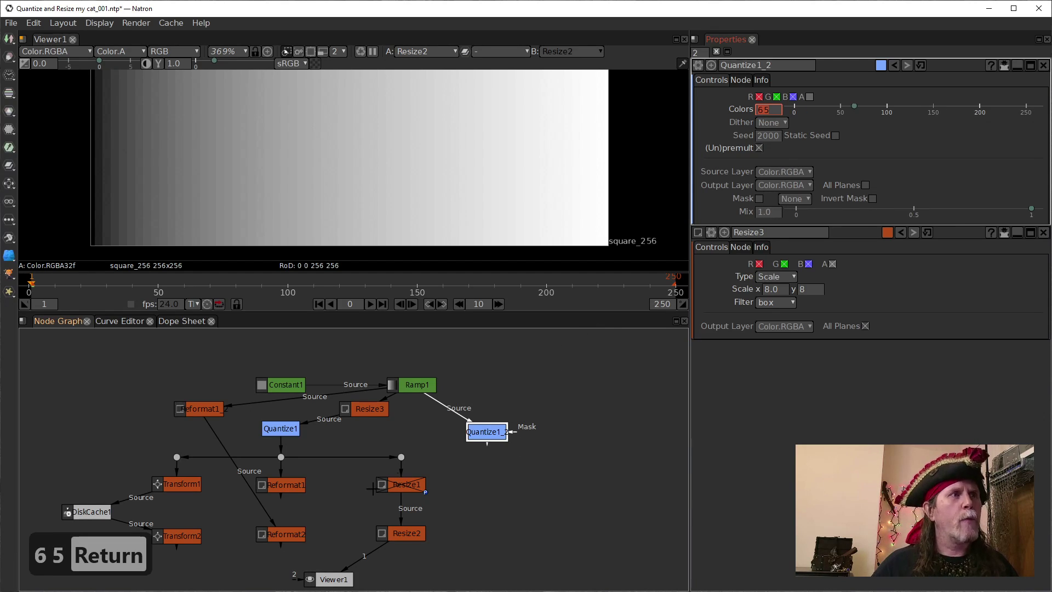
{"action": "left_click", "coordinate": [489, 431]}
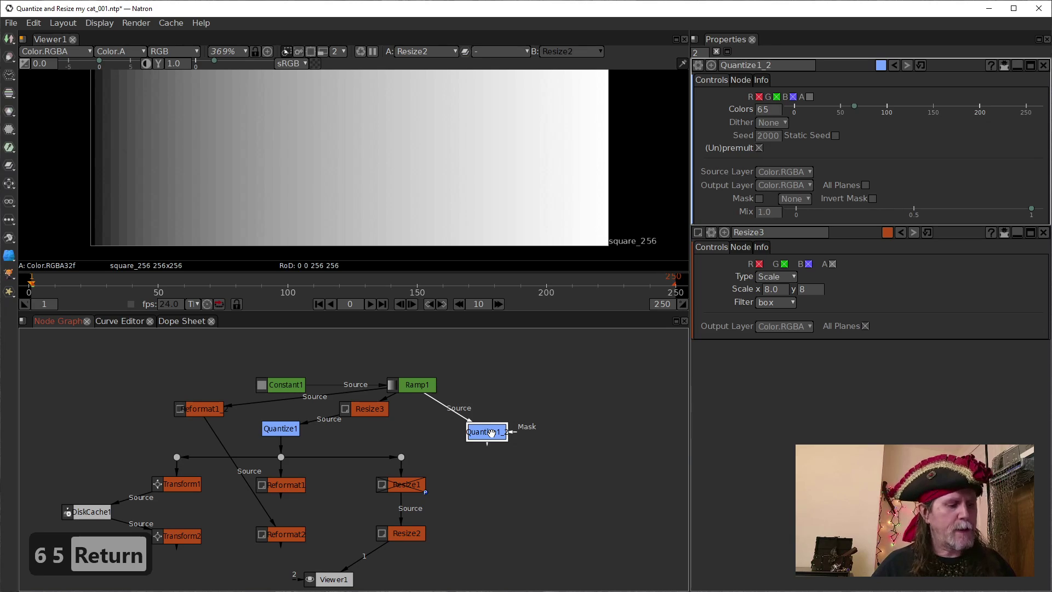
{"action": "key", "text": "1"}
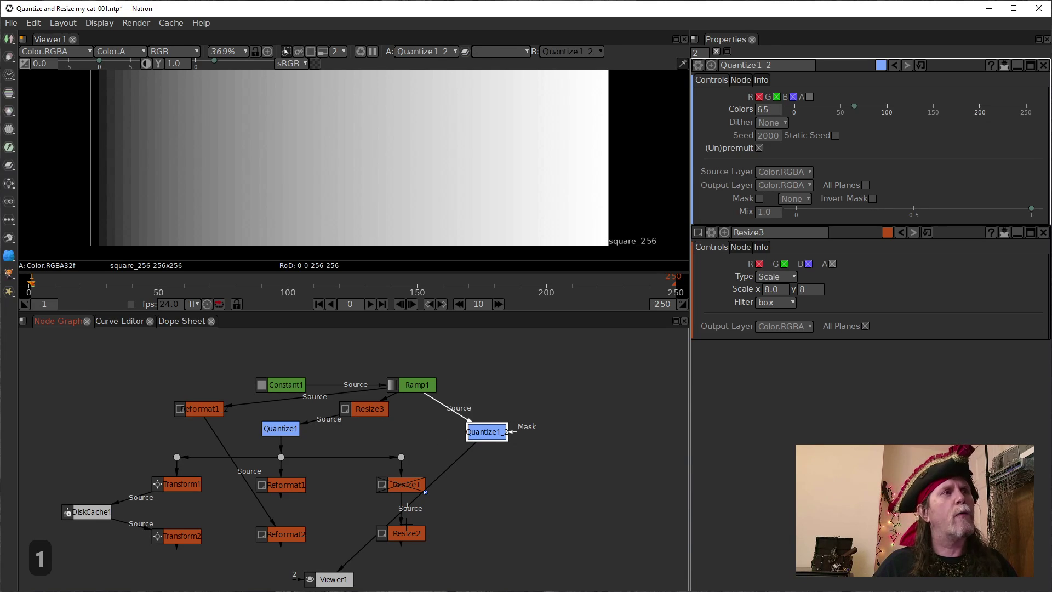
- Compare Resize2's Bayer 8x8 bands with Quantize1_2's 65-color bands by alternating the viewer input, ending on Resize2
{"action": "left_click", "coordinate": [408, 534]}
{"action": "key", "text": "1"}
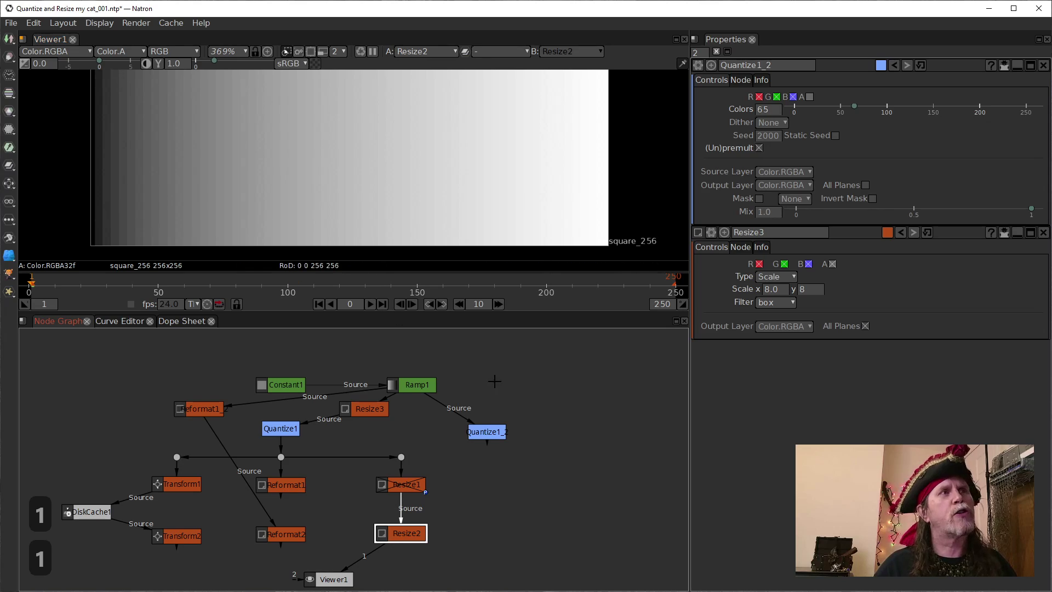
{"action": "left_click", "coordinate": [490, 432]}
{"action": "key", "text": "1"}
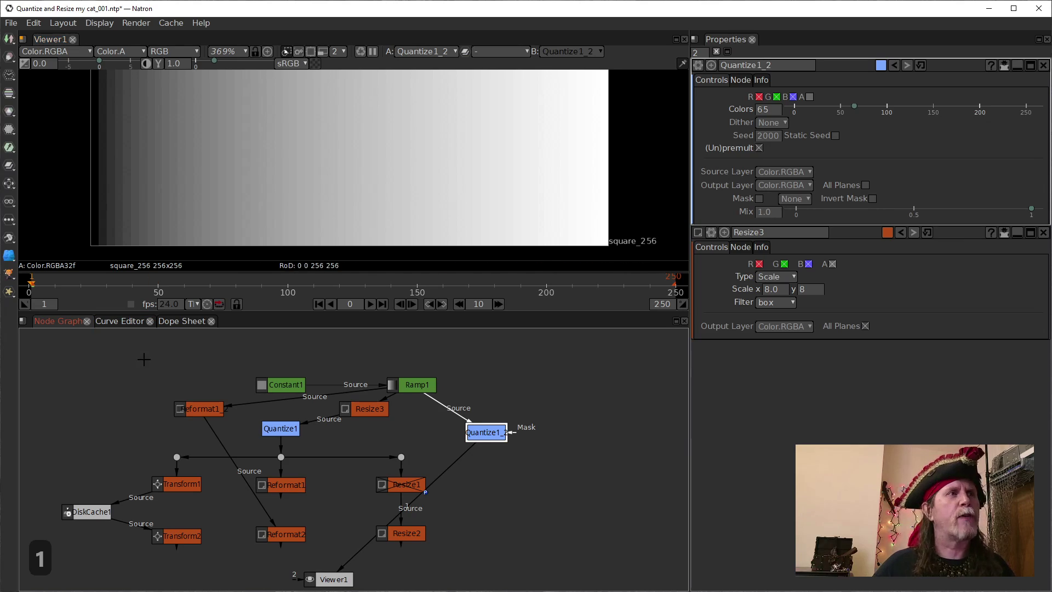
{"action": "left_click", "coordinate": [391, 539]}
{"action": "key", "text": "1"}
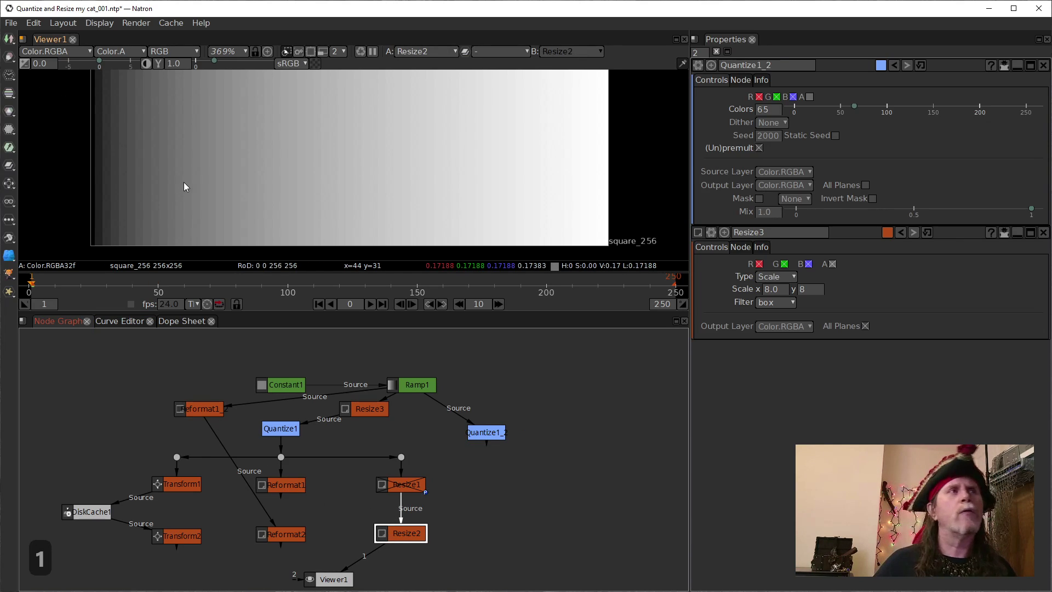
{"action": "left_click", "coordinate": [486, 431]}
{"action": "key", "text": "1"}
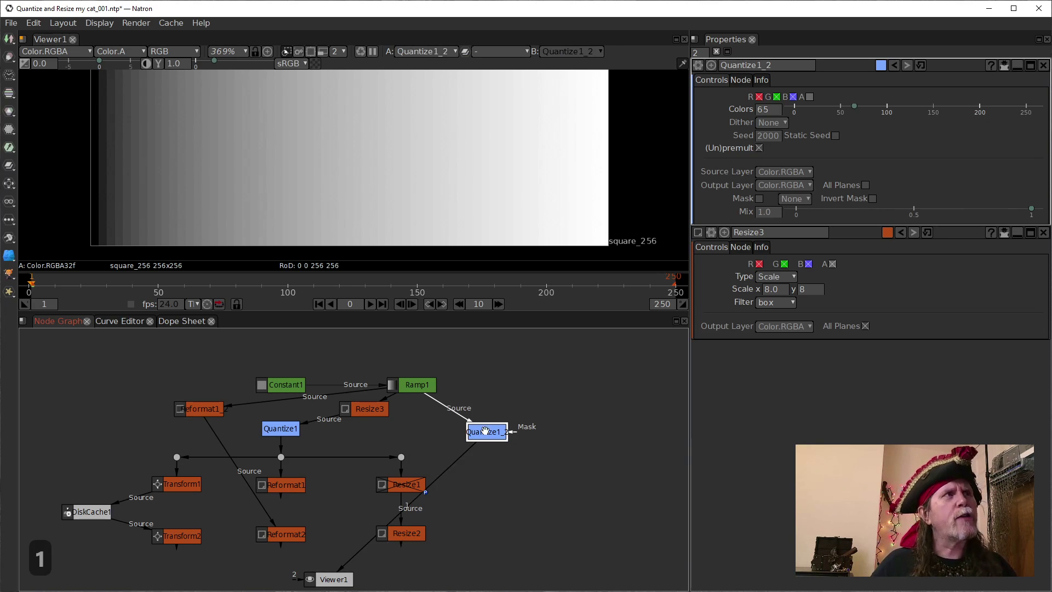
{"action": "left_click", "coordinate": [412, 541]}
{"action": "key", "text": "1"}
- Change Quantize1's dither to Ordered (void-and-cluster 14x14)
{"action": "left_click", "coordinate": [369, 409]}
{"action": "left_click", "coordinate": [289, 433]}
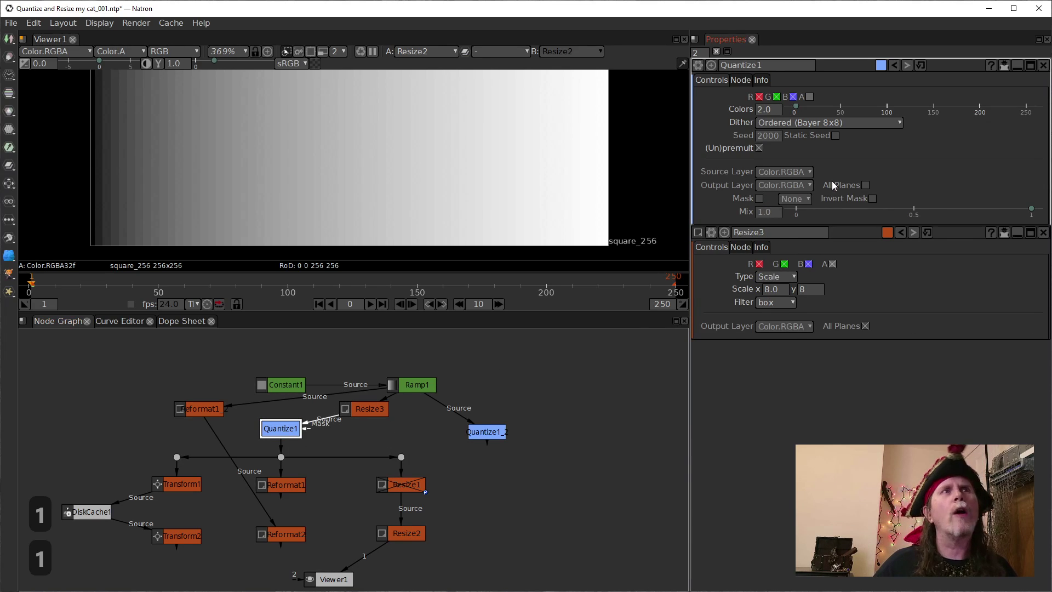
{"action": "left_click", "coordinate": [837, 123]}
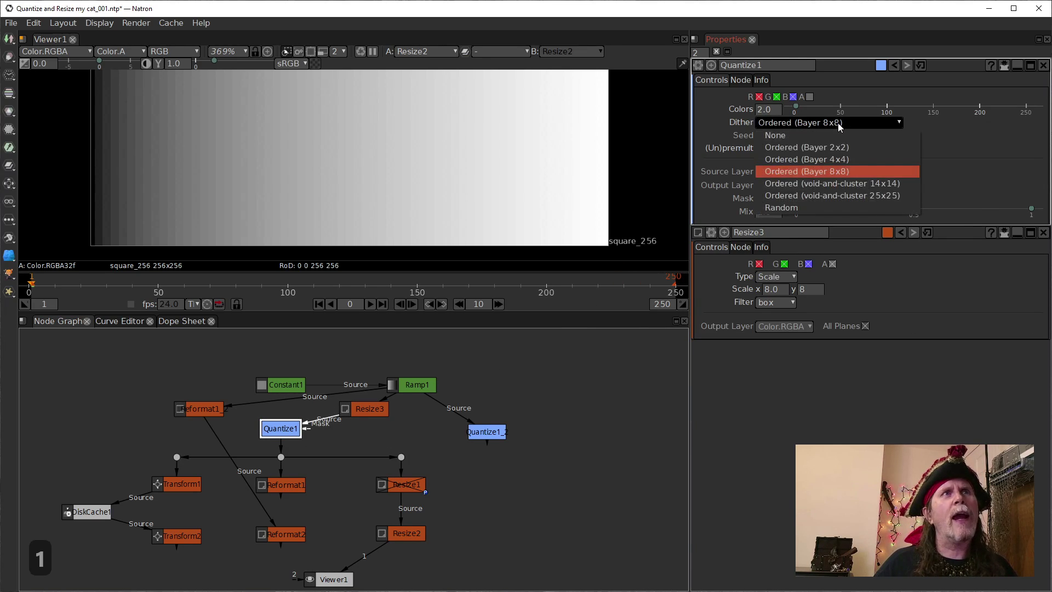
{"action": "left_click", "coordinate": [837, 180]}
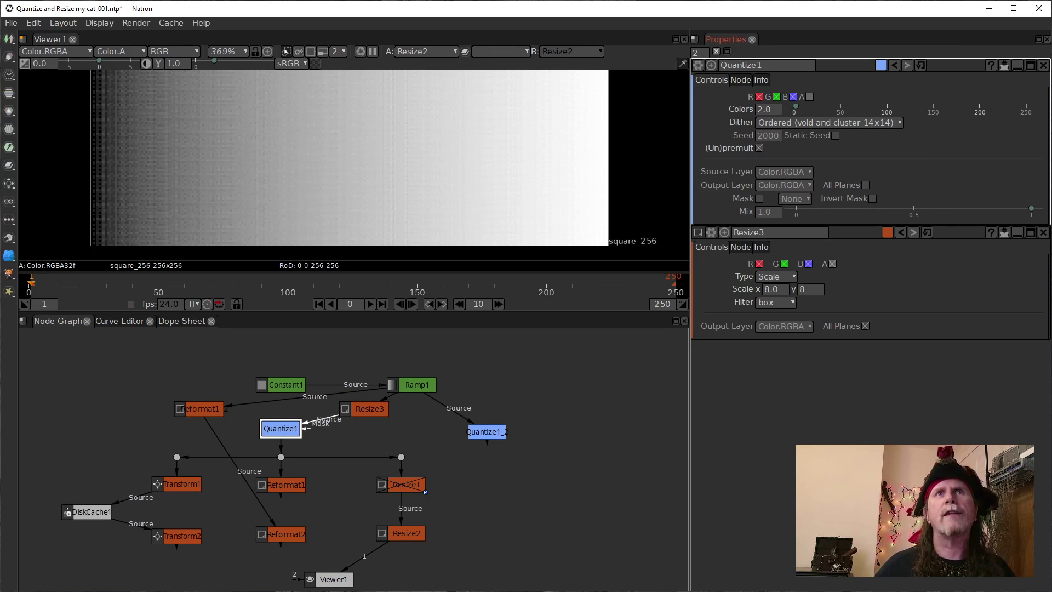
- Switch to SpeedCrunch and calculate 14*14
{"action": "key", "text": "alt+Tab"}
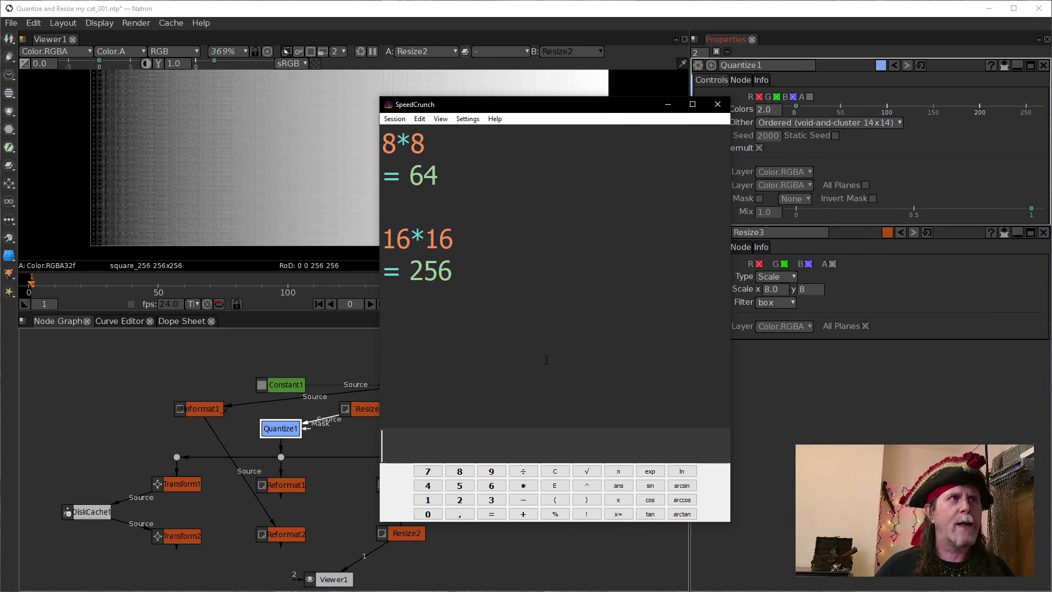
{"action": "type", "text": "14*"}
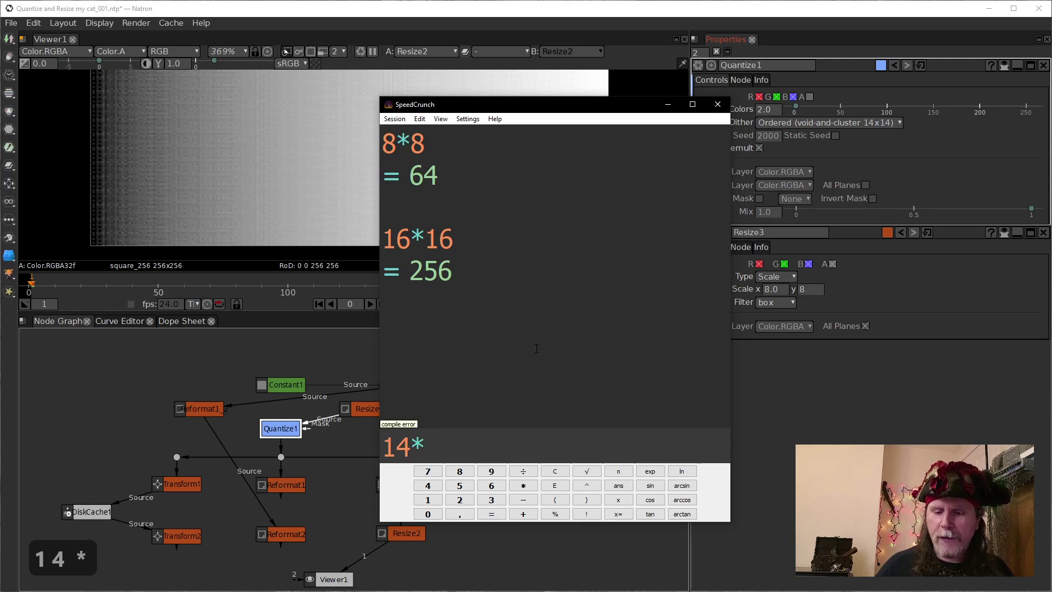
{"action": "type", "text": "14"}
{"action": "key", "text": "Return"}
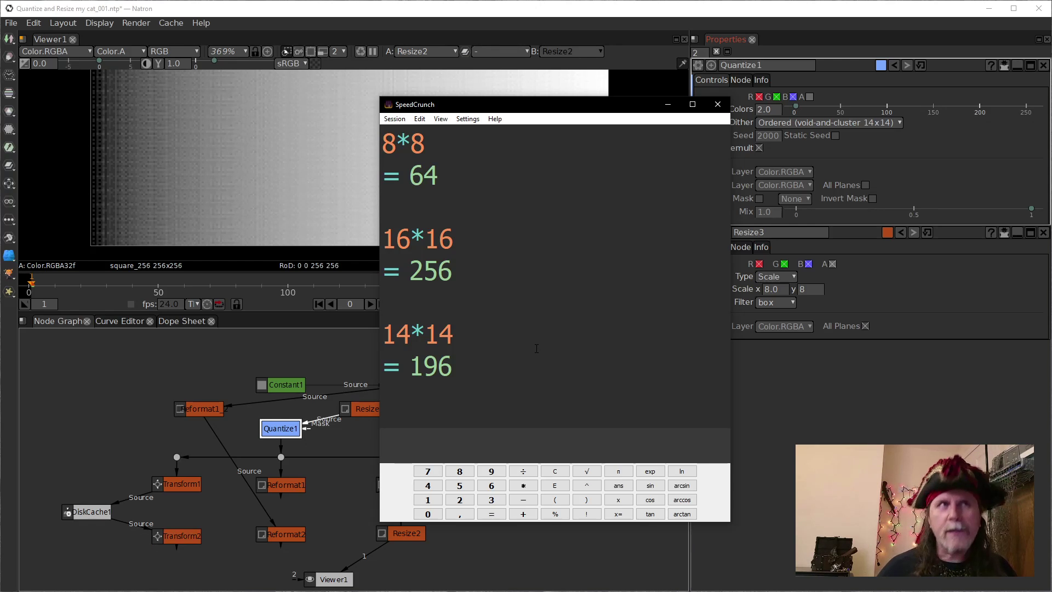
- Change Quantize1's dither to Ordered (void-and-cluster 25x25)
{"action": "left_click_drag", "start_coordinate": [615, 106], "coordinate": [1051, 198]}
{"action": "left_click", "coordinate": [899, 123]}
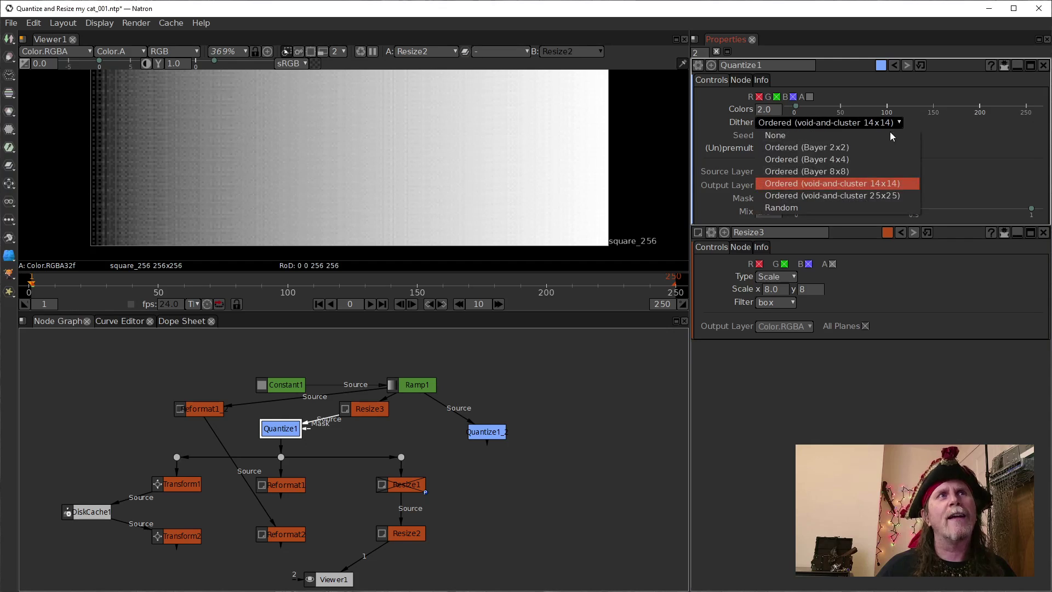
{"action": "left_click", "coordinate": [864, 196]}
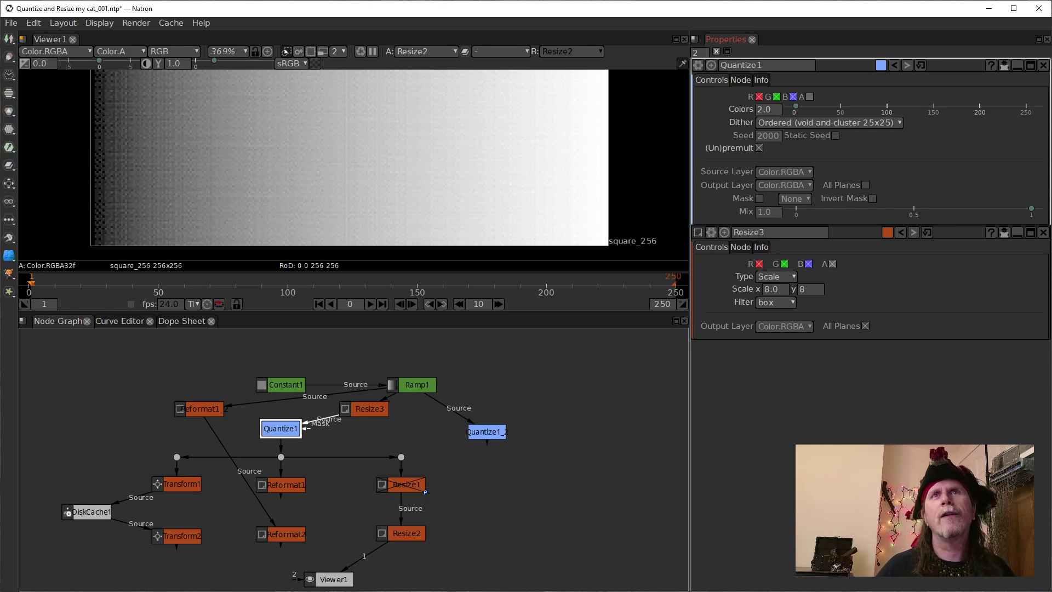
- Switch to SpeedCrunch, calculate 25*25, and return to Natron
{"action": "left_click_drag", "start_coordinate": [1051, 107], "coordinate": [615, 102]}
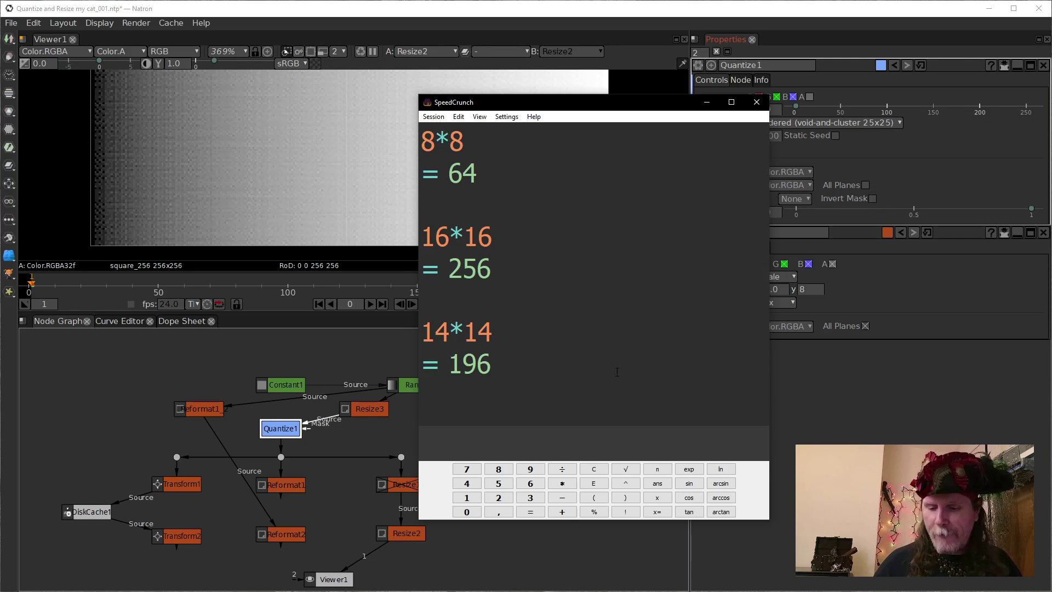
{"action": "type", "text": "25*25"}
{"action": "key", "text": "Return"}
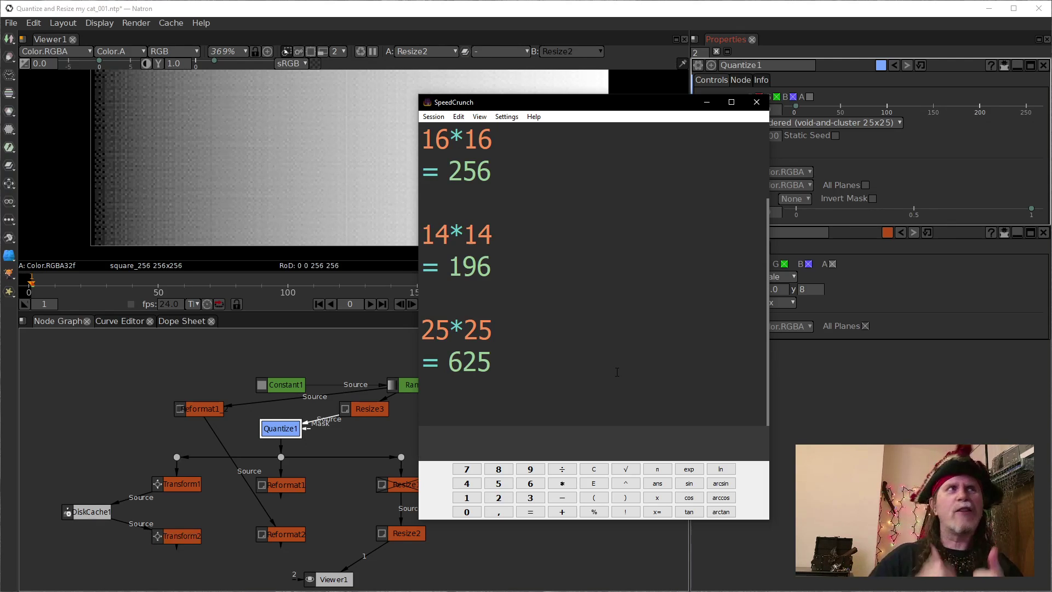
{"action": "left_click_drag", "start_coordinate": [563, 104], "coordinate": [1051, 105]}
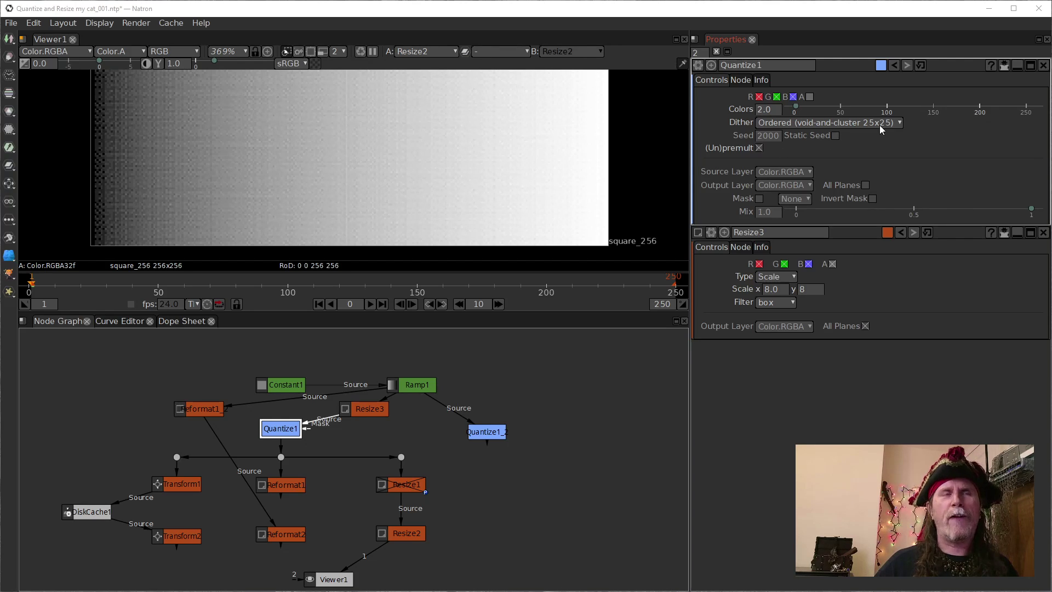
- Set Resize3's scale to 25 in both x and y
{"action": "left_click", "coordinate": [768, 293]}
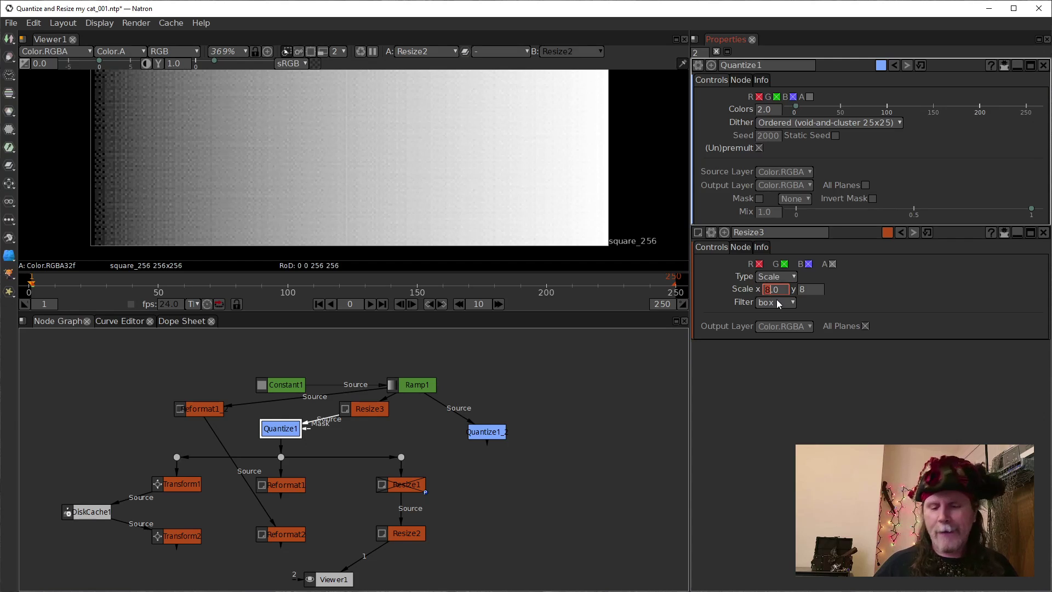
{"action": "type", "text": "25"}
{"action": "key", "text": "Return"}
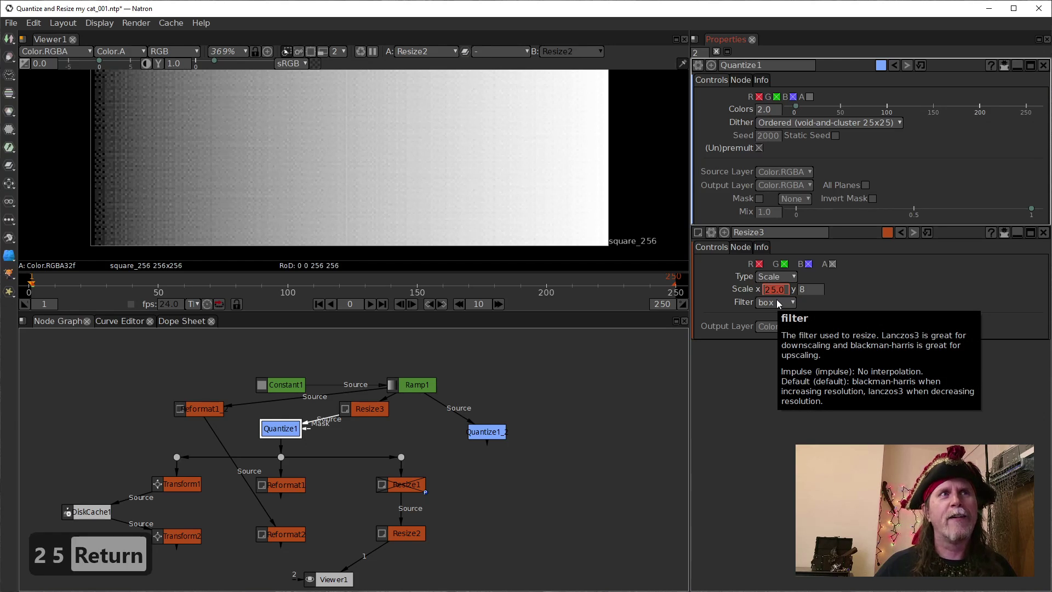
{"action": "left_click", "coordinate": [800, 293]}
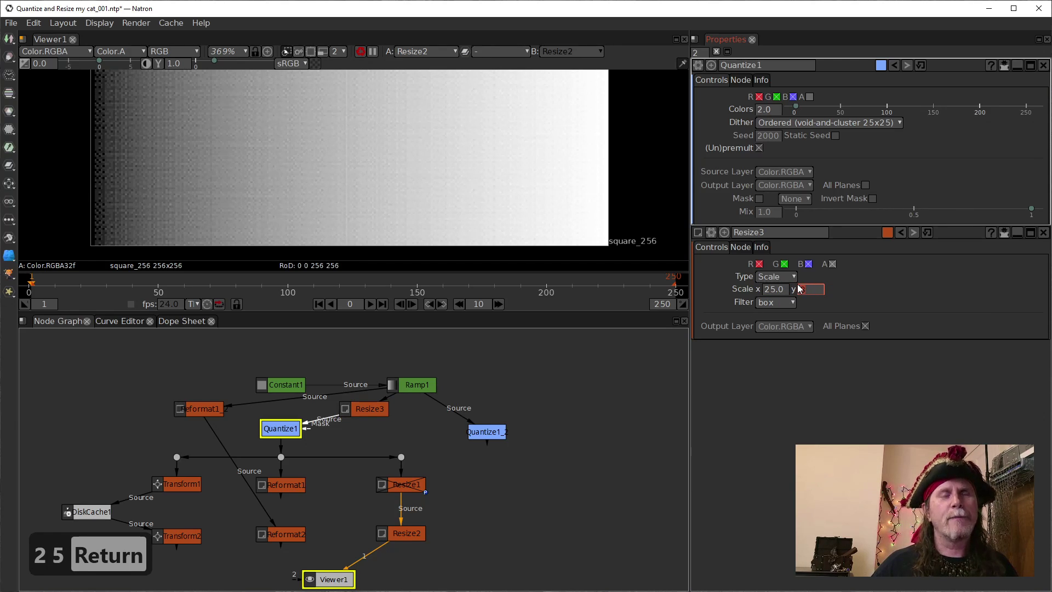
{"action": "type", "text": "25"}
{"action": "key", "text": "Return"}
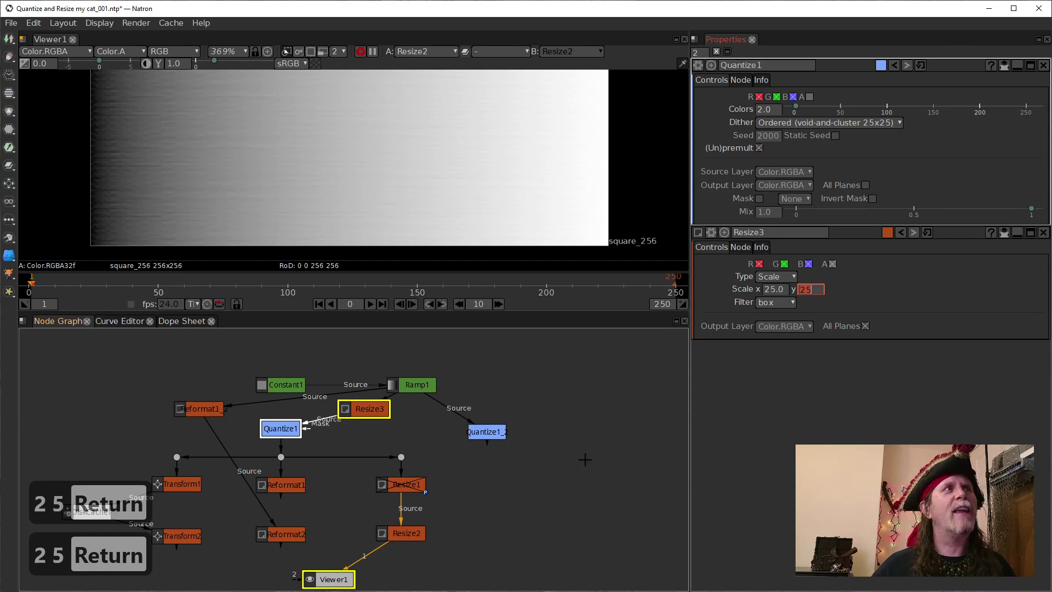
{"action": "left_click", "coordinate": [587, 464]}
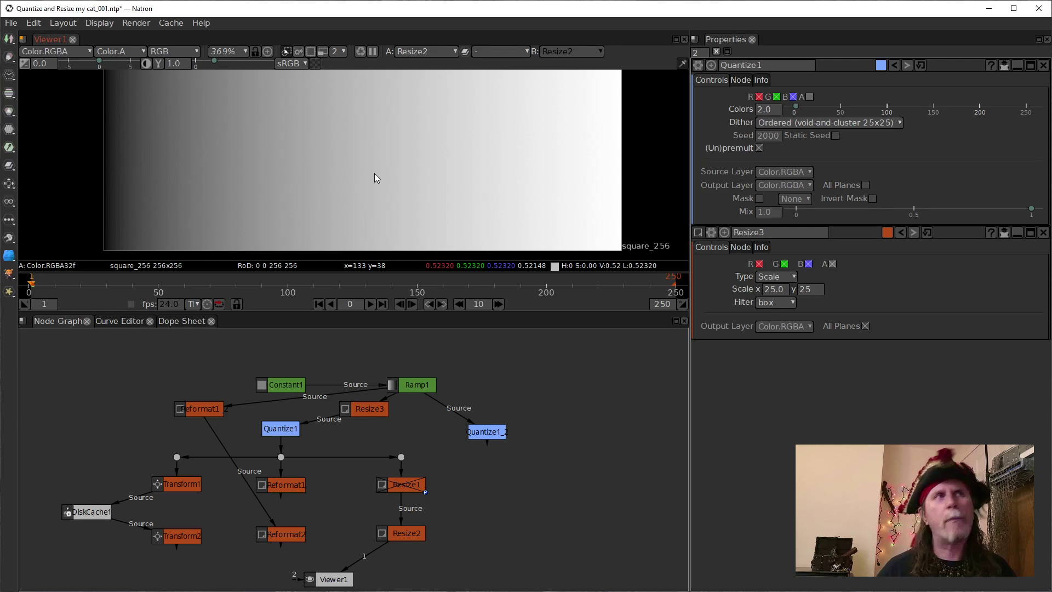
- Compare the original Ramp1 gradient with Resize2's output by switching the viewer input between them, ending on Resize2
{"action": "left_click", "coordinate": [410, 384]}
{"action": "key", "text": "1"}
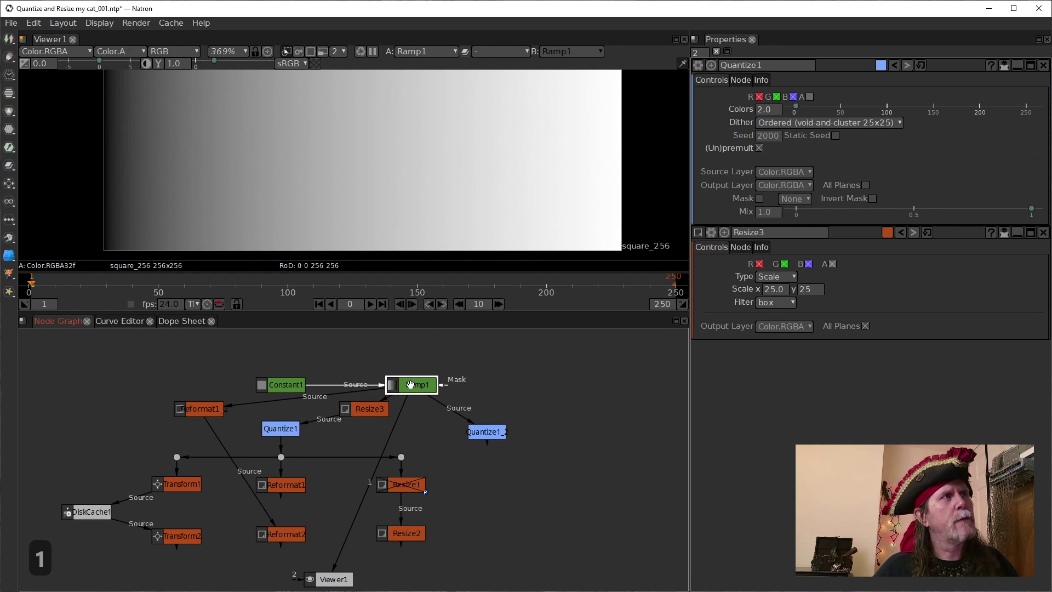
{"action": "left_click", "coordinate": [487, 432]}
{"action": "left_click", "coordinate": [417, 533]}
{"action": "key", "text": "1"}
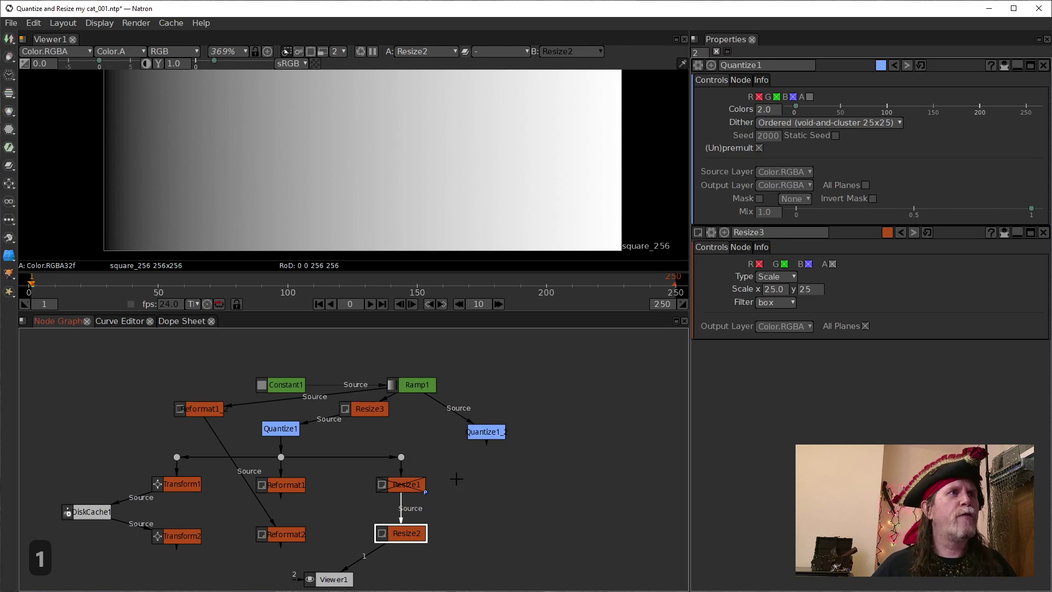
- Set Quantize1_2's number of colors to 625 and compare its output with Resize2's in the viewer
{"action": "left_click", "coordinate": [482, 431]}
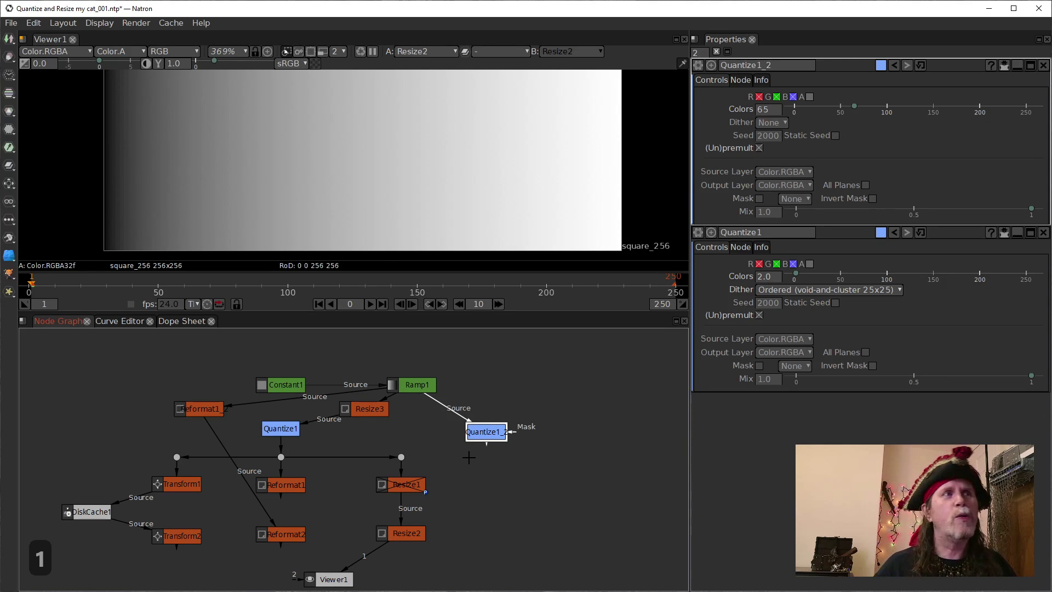
{"action": "left_click_drag", "start_coordinate": [496, 428], "coordinate": [497, 430]}
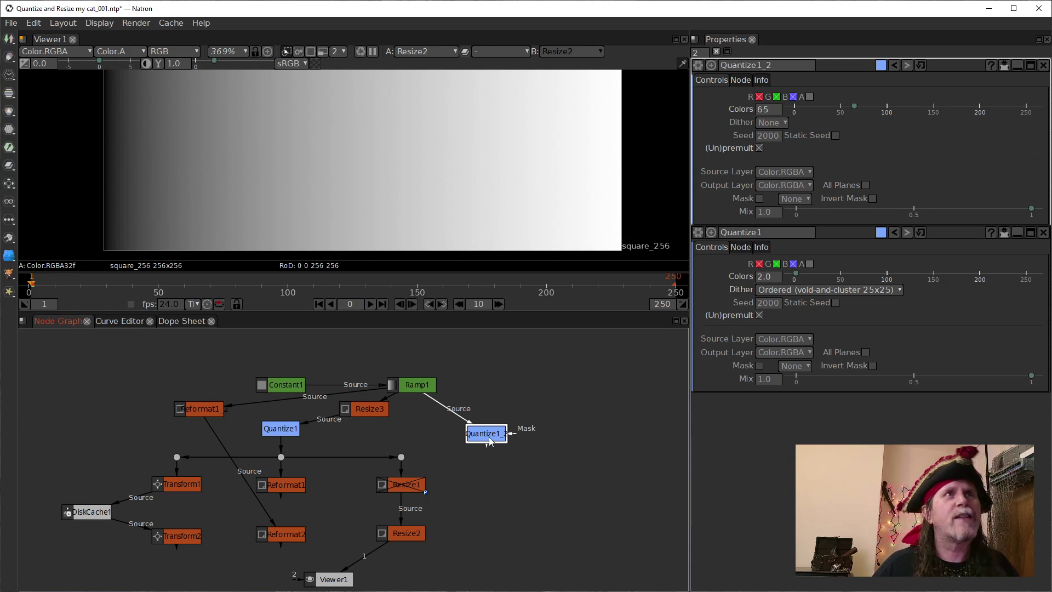
{"action": "left_click", "coordinate": [778, 110]}
{"action": "key", "text": "Return"}
{"action": "type", "text": "625"}
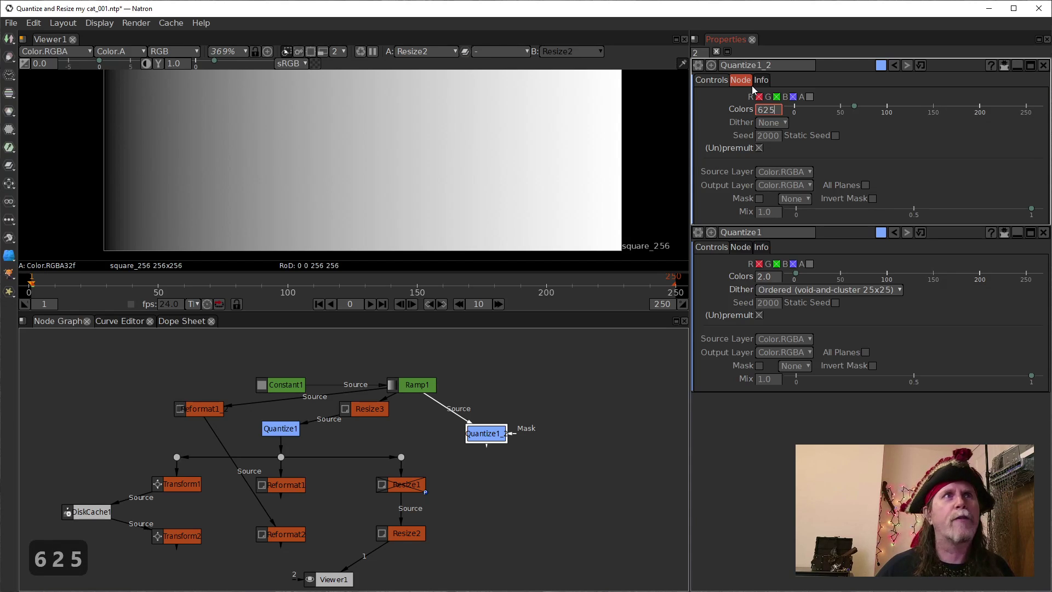
{"action": "key", "text": "Return"}
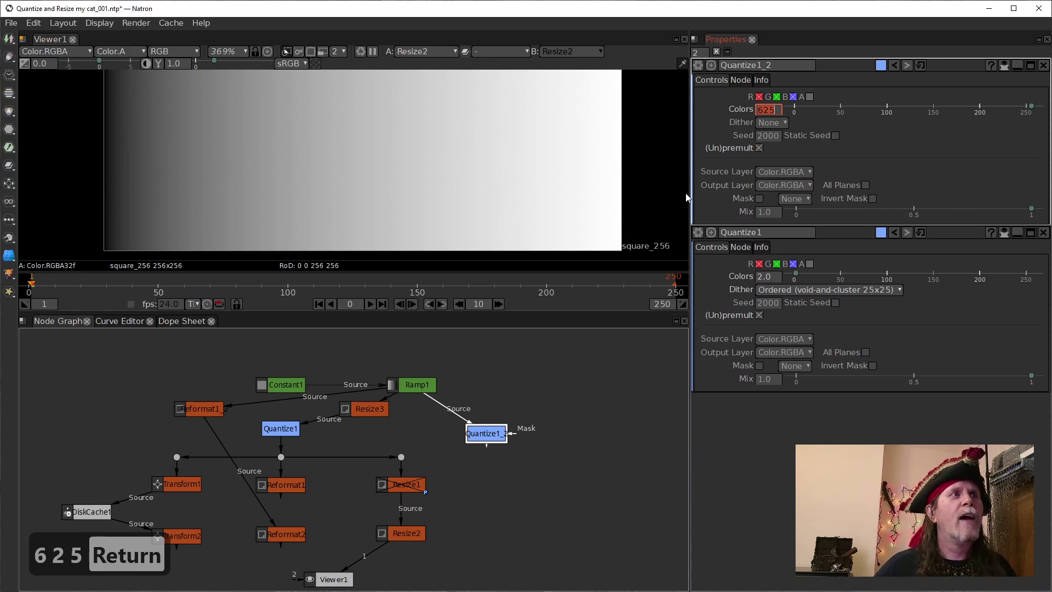
{"action": "key", "text": "1"}
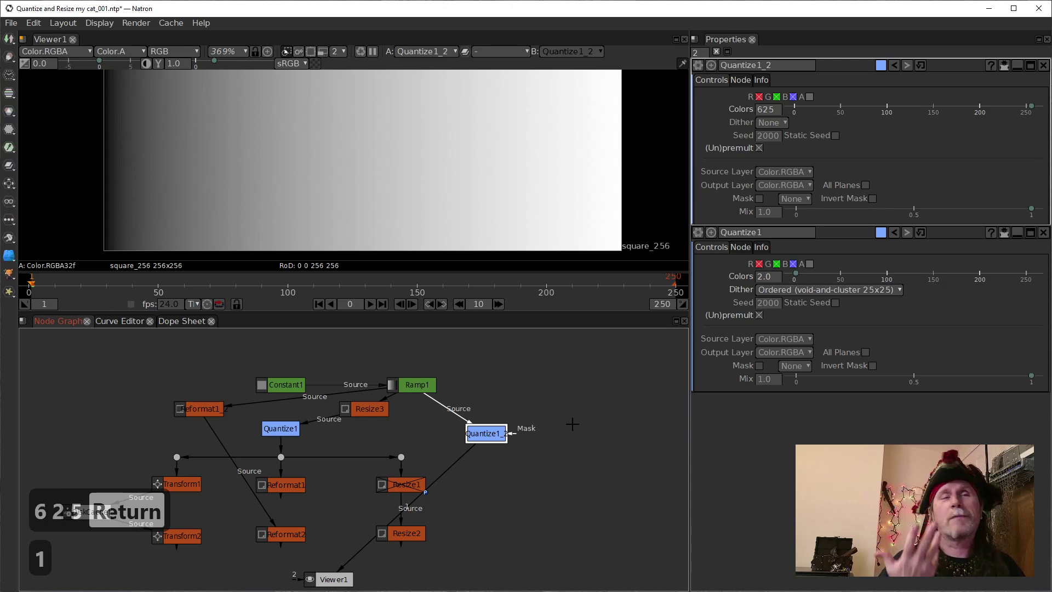
{"action": "left_click", "coordinate": [395, 534]}
{"action": "key", "text": "1"}
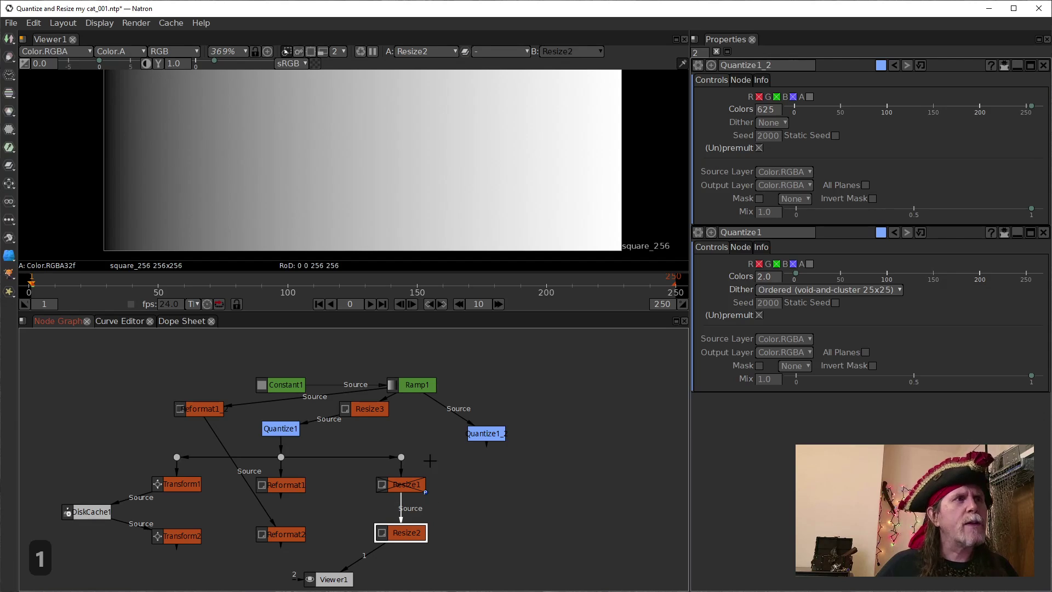
- Open the project settings and examine Resize2's complete image in the viewer
{"action": "left_click", "coordinate": [370, 412]}
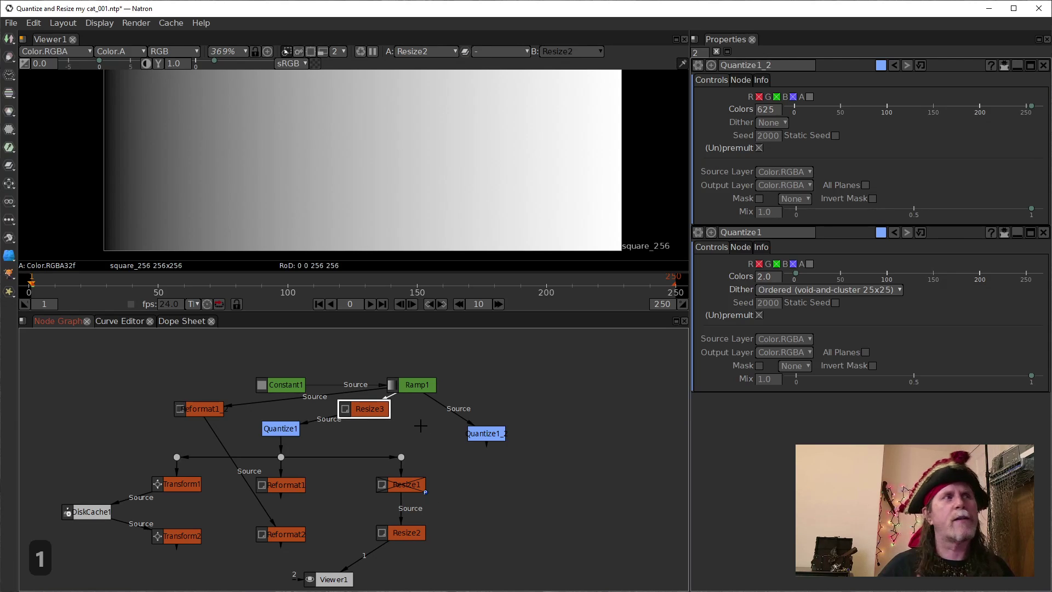
{"action": "left_click", "coordinate": [495, 130]}
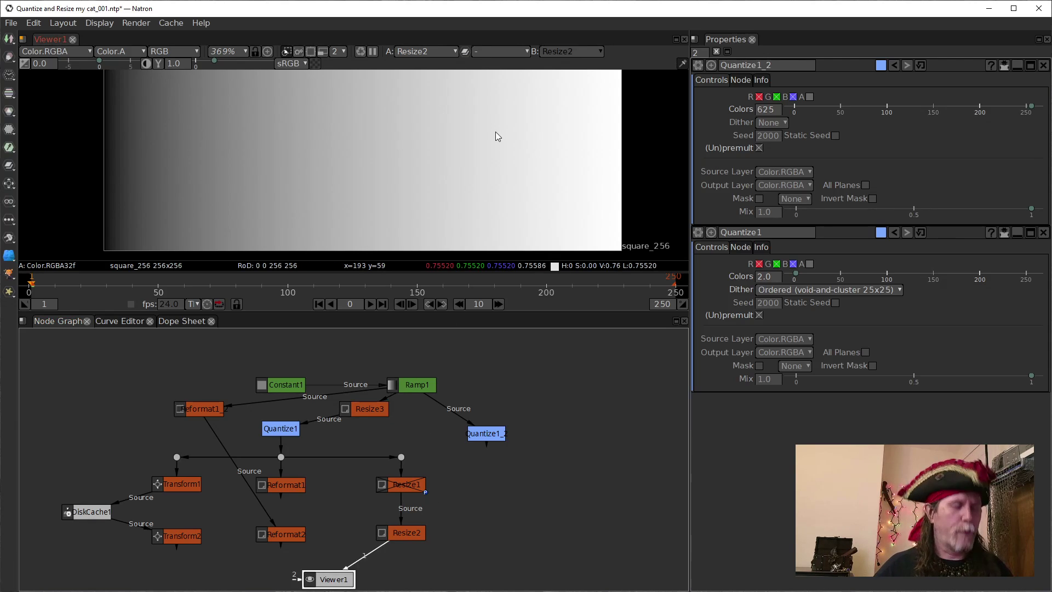
{"action": "key", "text": "s"}
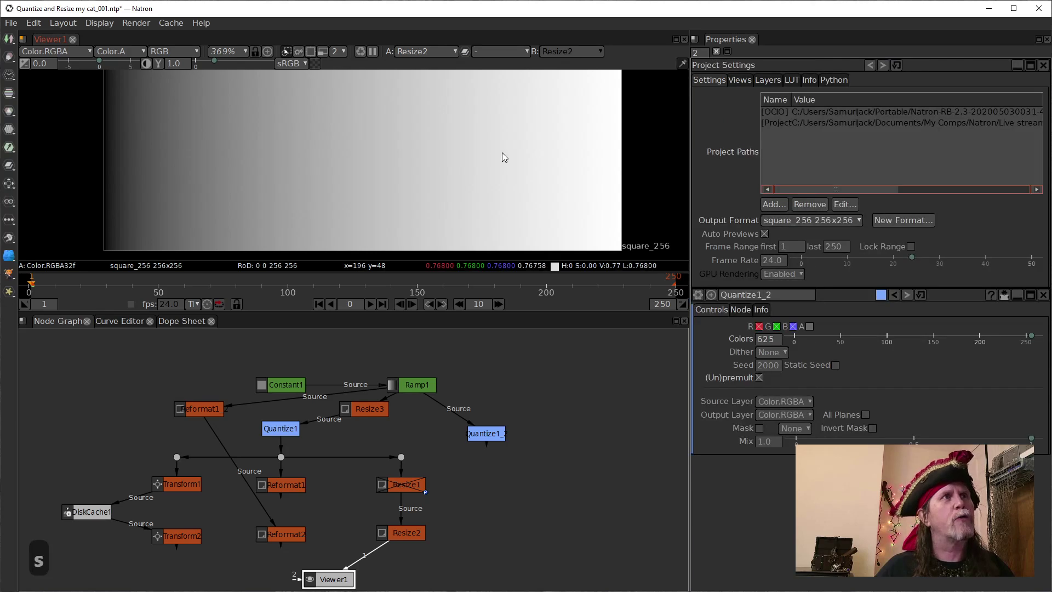
{"action": "scroll", "coordinate": [482, 159], "scroll_direction": "down", "scroll_amount": 8}
{"action": "left_click_drag", "start_coordinate": [554, 163], "coordinate": [444, 207]}
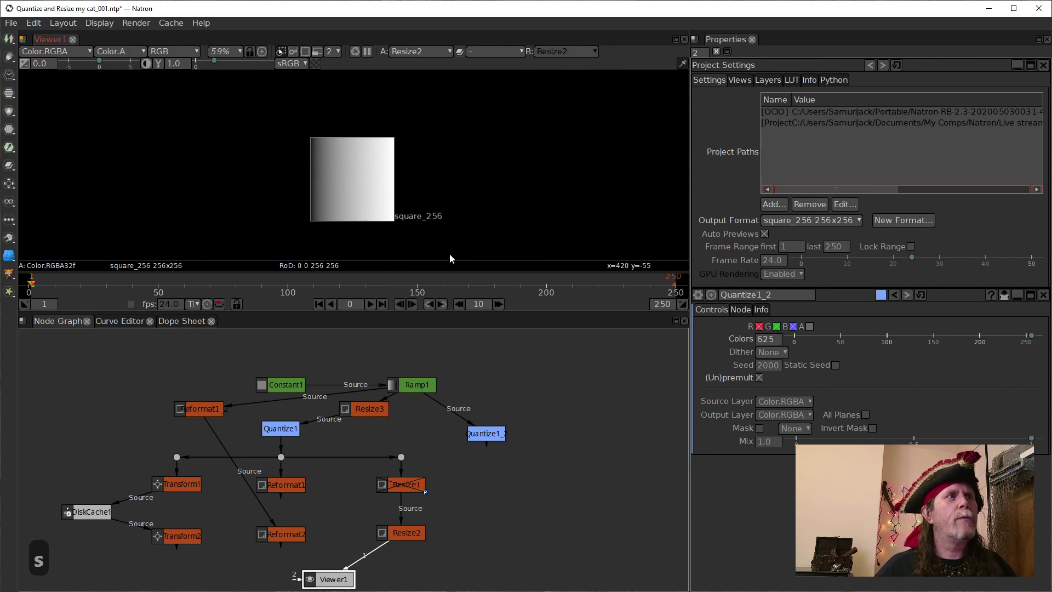
- Attach the viewer to Resize3 and examine the full extent of its upscaled output
{"action": "left_click", "coordinate": [362, 414]}
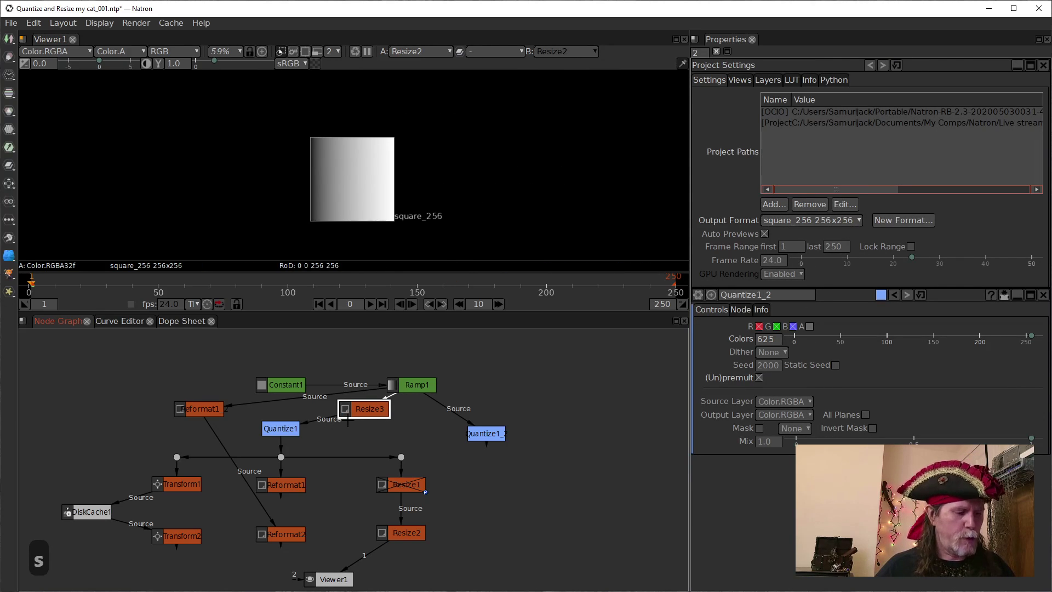
{"action": "key", "text": "1"}
{"action": "scroll", "coordinate": [305, 249], "scroll_direction": "down", "scroll_amount": 10}
{"action": "scroll", "coordinate": [402, 222], "scroll_direction": "down", "scroll_amount": 3}
{"action": "left_click_drag", "start_coordinate": [372, 203], "coordinate": [466, 166]}
{"action": "scroll", "coordinate": [393, 206], "scroll_direction": "down", "scroll_amount": 3}
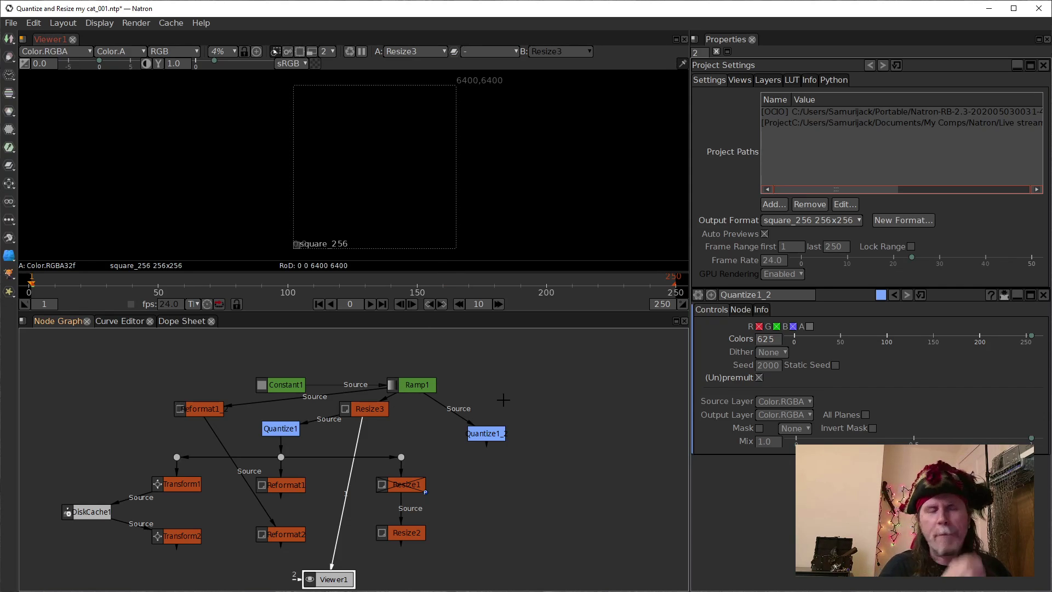
- Import Rosey.jpg as a Read node in the empty graph area beside the Reformat and Transform nodes and show it in the viewer
{"action": "left_click_drag", "start_coordinate": [222, 466], "coordinate": [377, 437]}
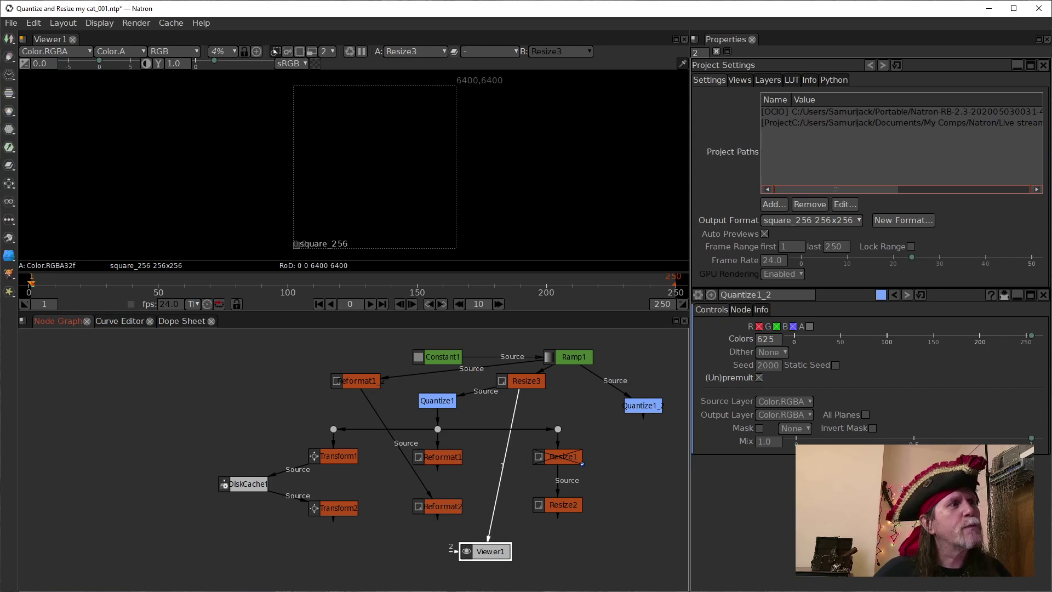
{"action": "mouse_move", "coordinate": [121, 585]}
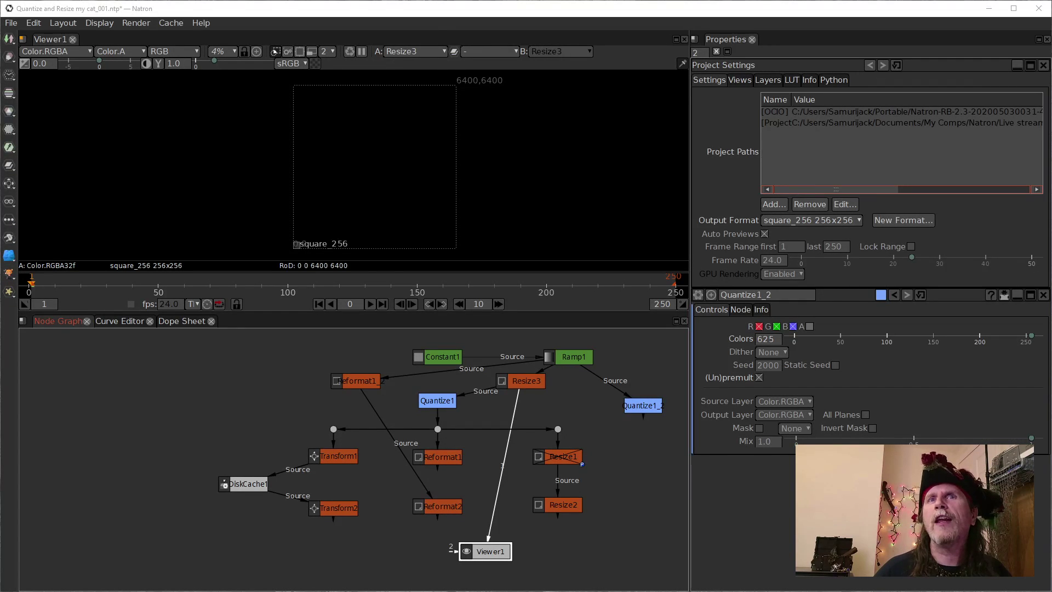
{"action": "key", "text": "ctrl+v"}
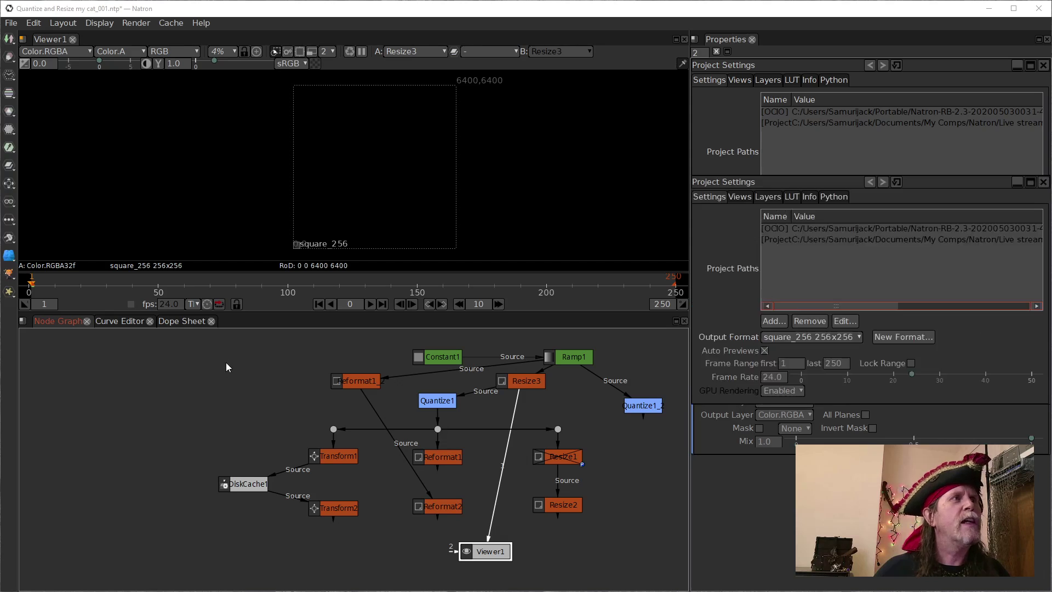
{"action": "left_click_drag", "start_coordinate": [573, 507], "coordinate": [129, 372]}
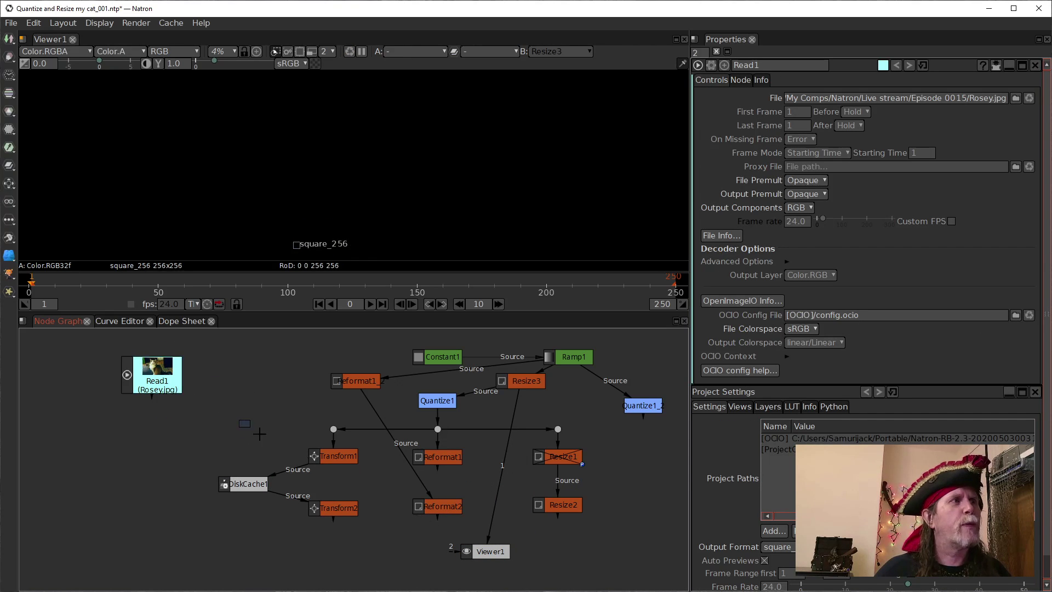
{"action": "left_click_drag", "start_coordinate": [241, 422], "coordinate": [370, 542]}
{"action": "left_click_drag", "start_coordinate": [497, 507], "coordinate": [158, 375]}
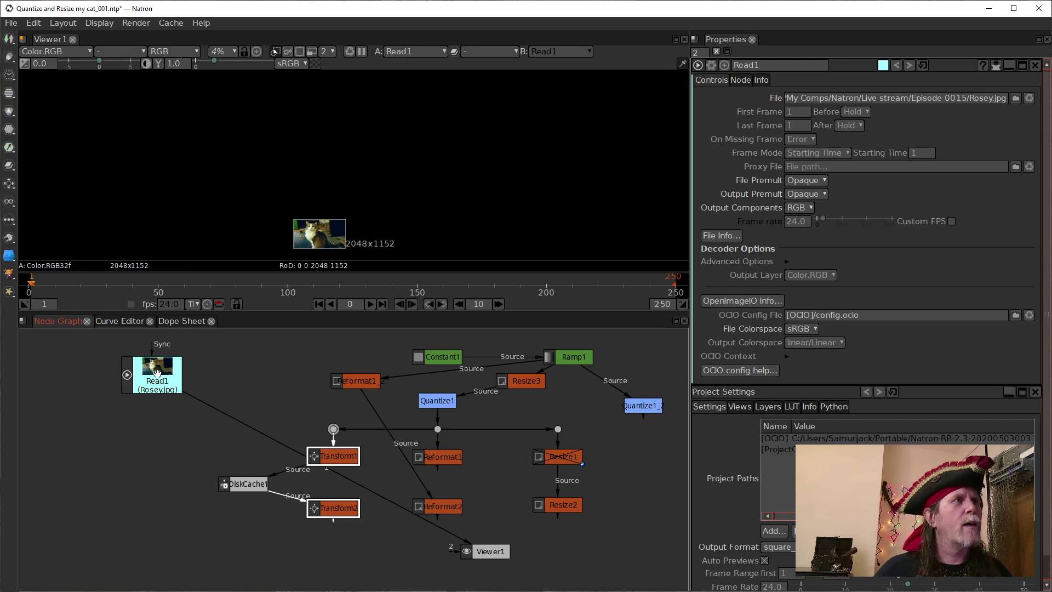
{"action": "left_click", "coordinate": [362, 244]}
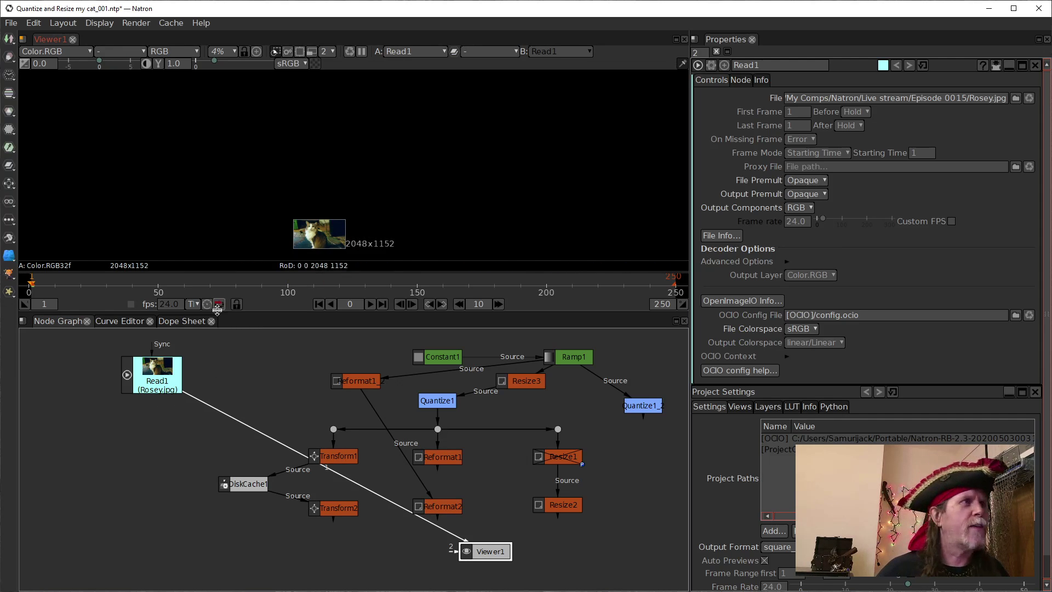
{"action": "left_click_drag", "start_coordinate": [159, 378], "coordinate": [180, 380]}
- Add a Reformat node below the Rosey.jpg Read node and fit its output in the viewer
{"action": "left_click", "coordinate": [448, 508]}
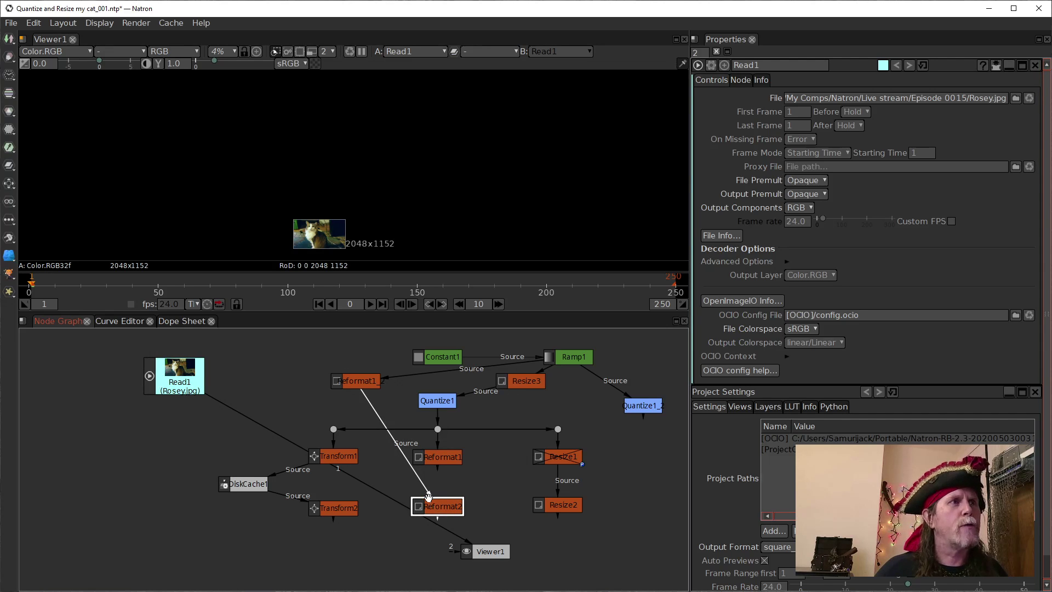
{"action": "left_click", "coordinate": [162, 371]}
{"action": "key", "text": "Tab"}
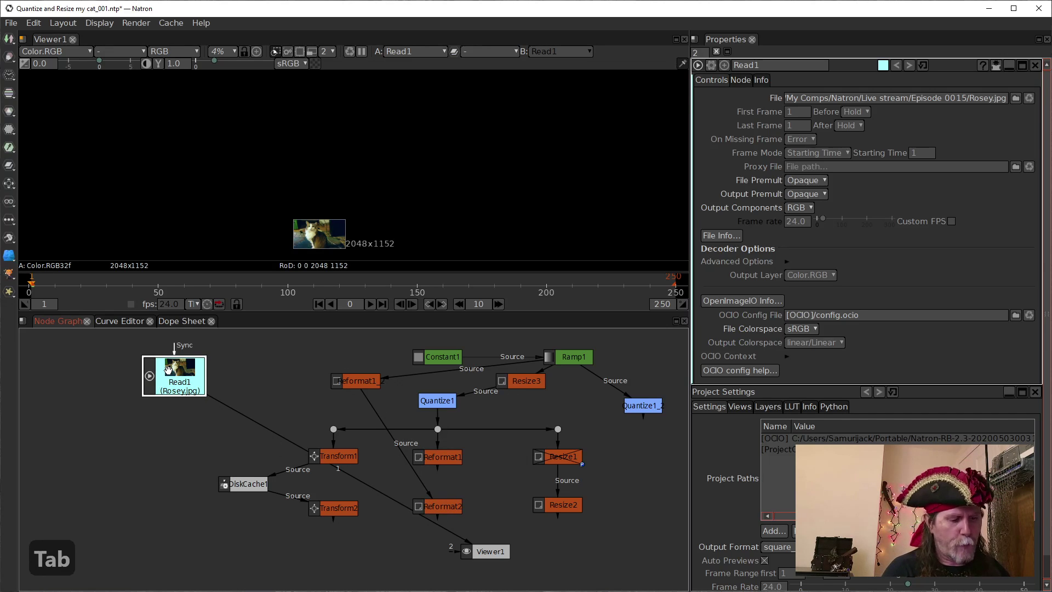
{"action": "type", "text": "reforma"}
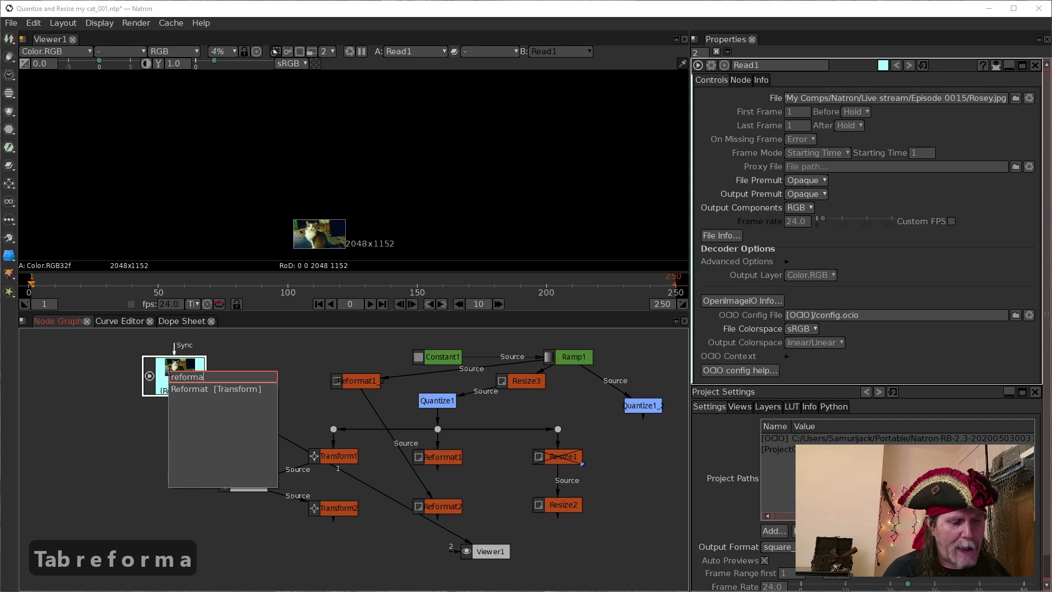
{"action": "type", "text": "t"}
{"action": "key", "text": "Return"}
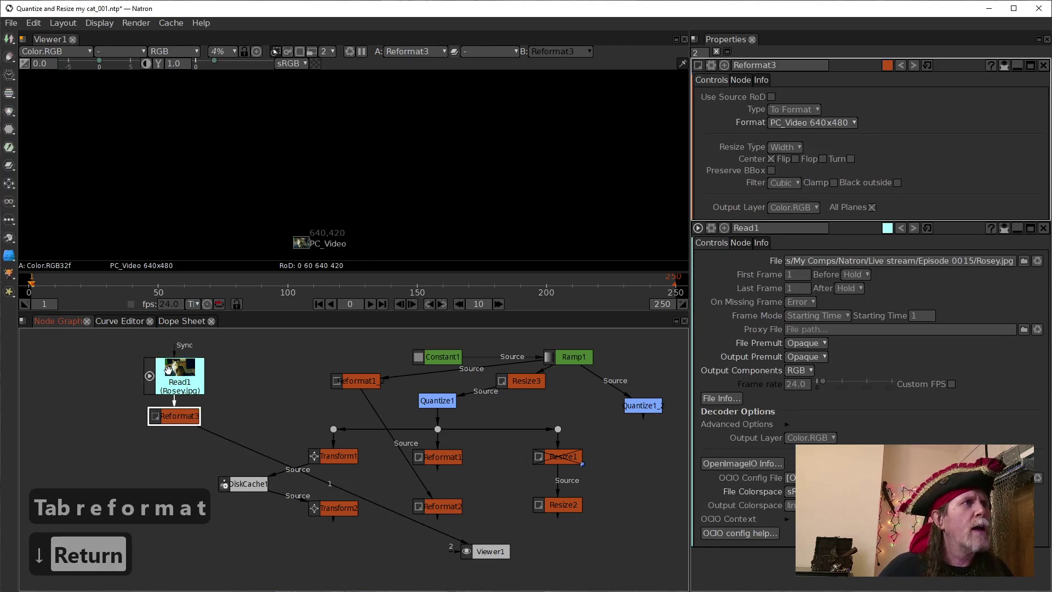
{"action": "left_click", "coordinate": [337, 227]}
{"action": "key", "text": "f"}
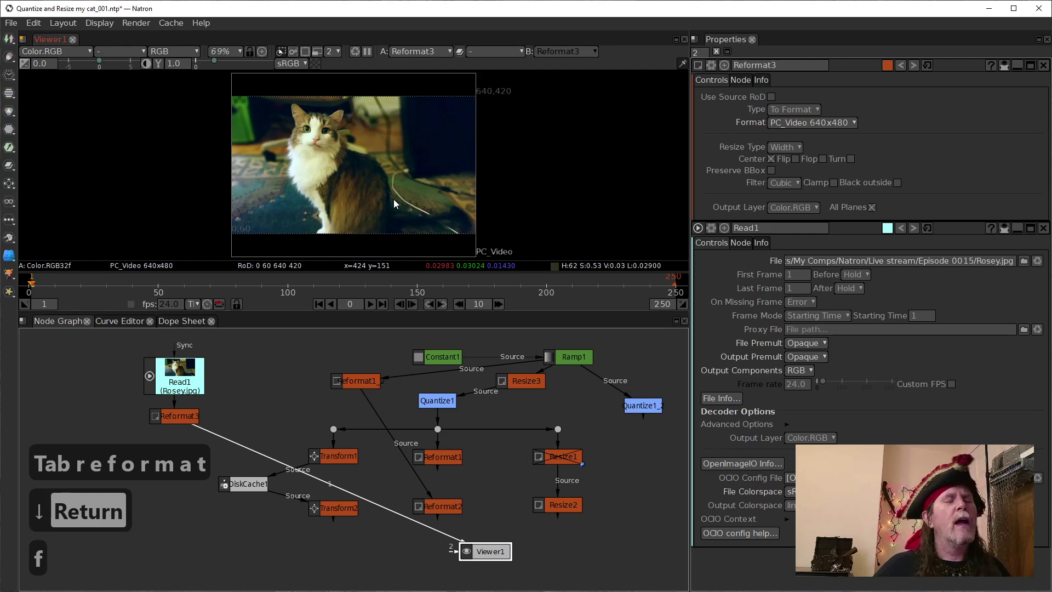
- Set the output format of the Reformat3 node below Rosey.jpg to square_256 256x256
{"action": "left_click", "coordinate": [180, 419]}
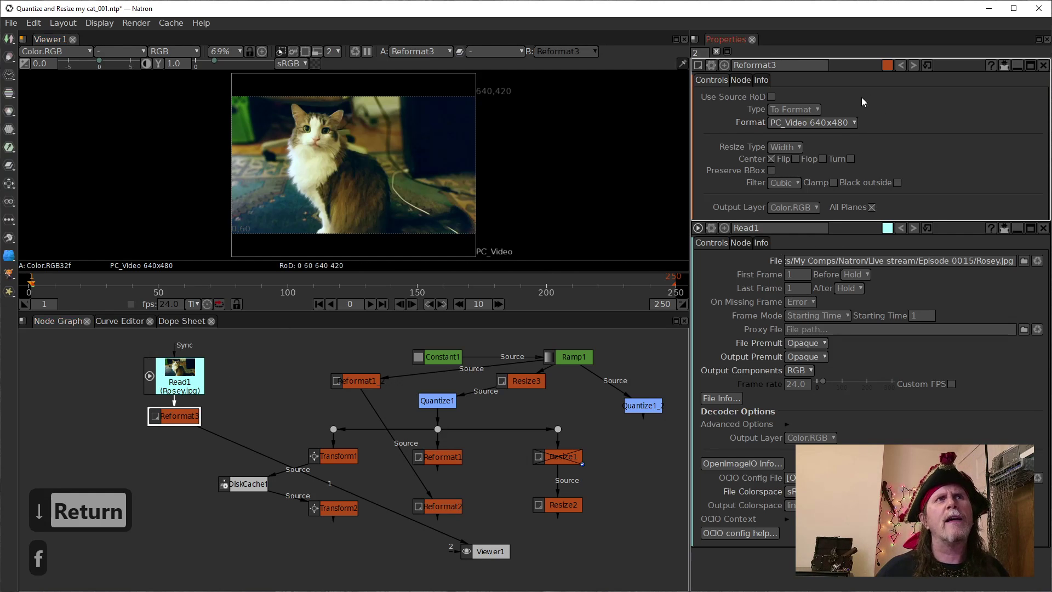
{"action": "left_click", "coordinate": [846, 122]}
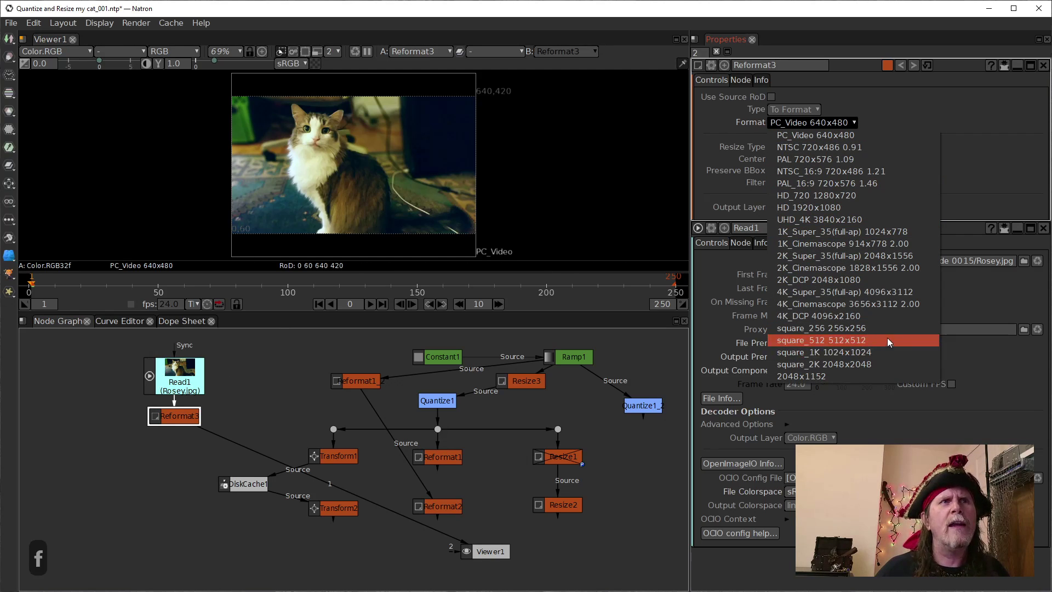
{"action": "left_click", "coordinate": [822, 331]}
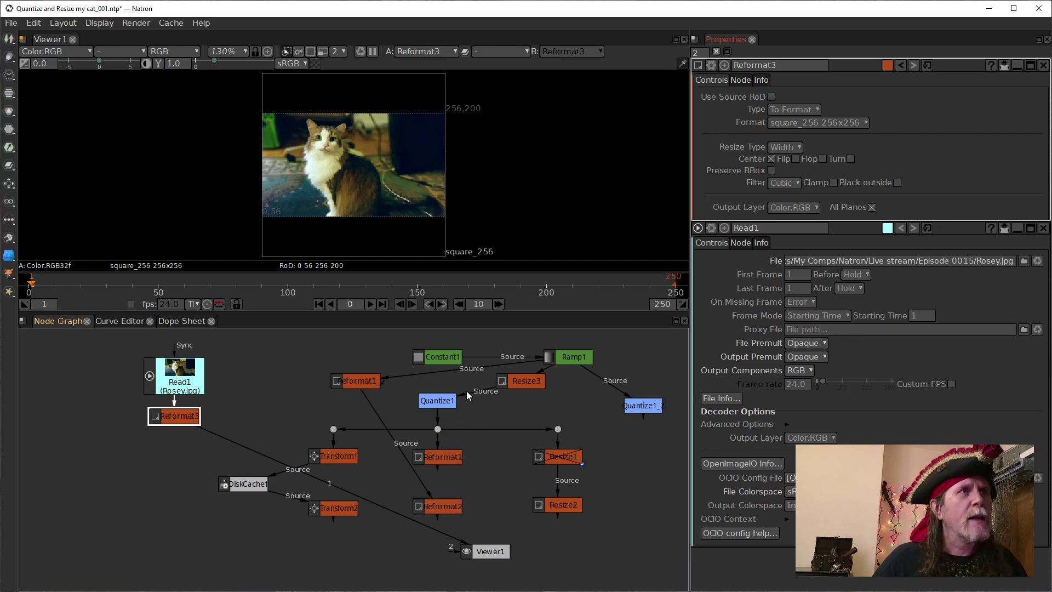
- Set Quantize1's dither method to Ordered (Bayer 2x2)
{"action": "double_click", "coordinate": [438, 400]}
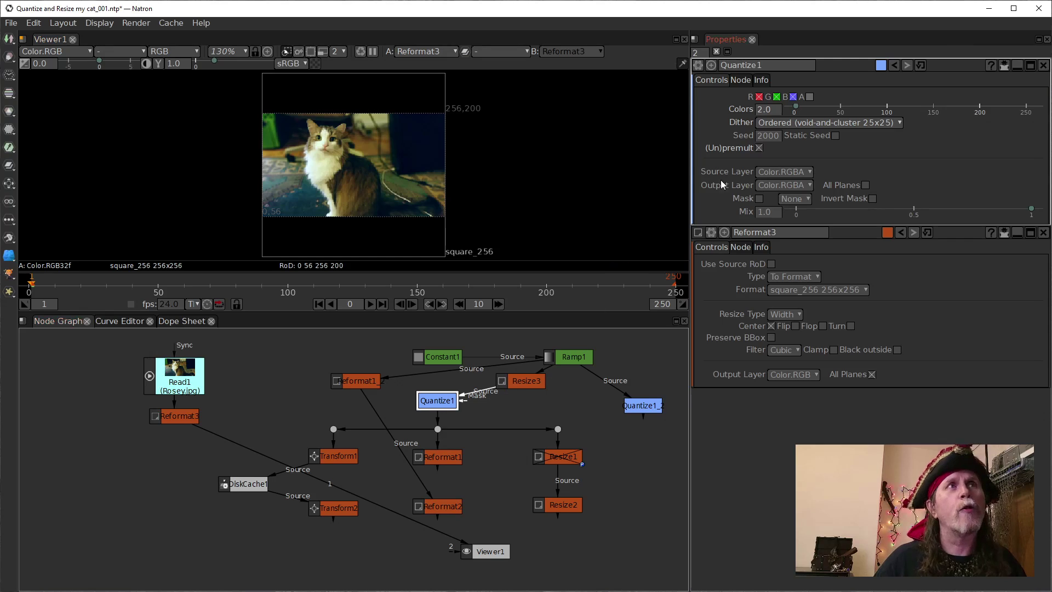
{"action": "left_click", "coordinate": [869, 125]}
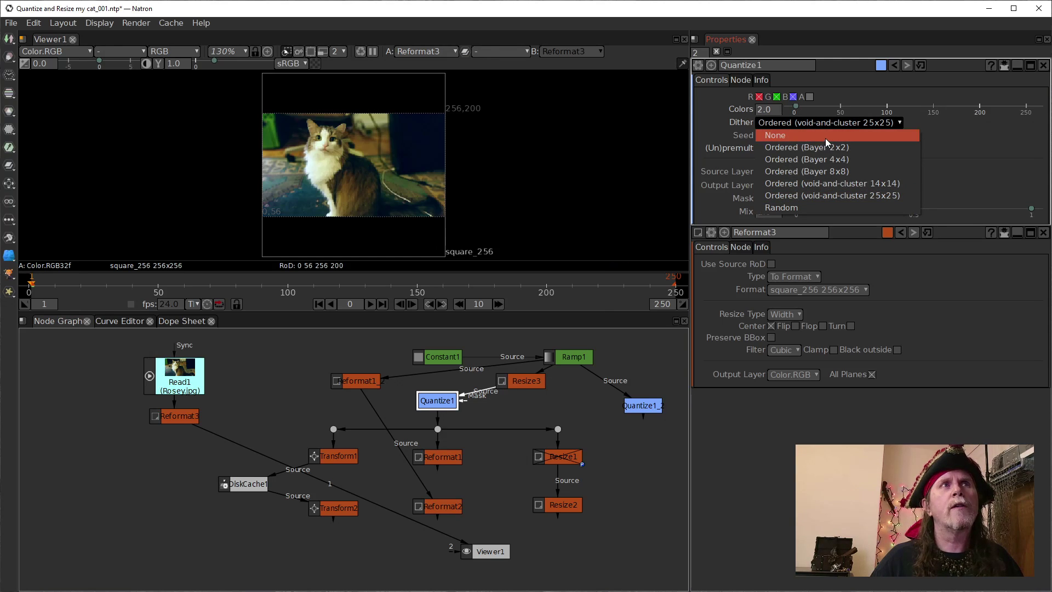
{"action": "left_click", "coordinate": [801, 151]}
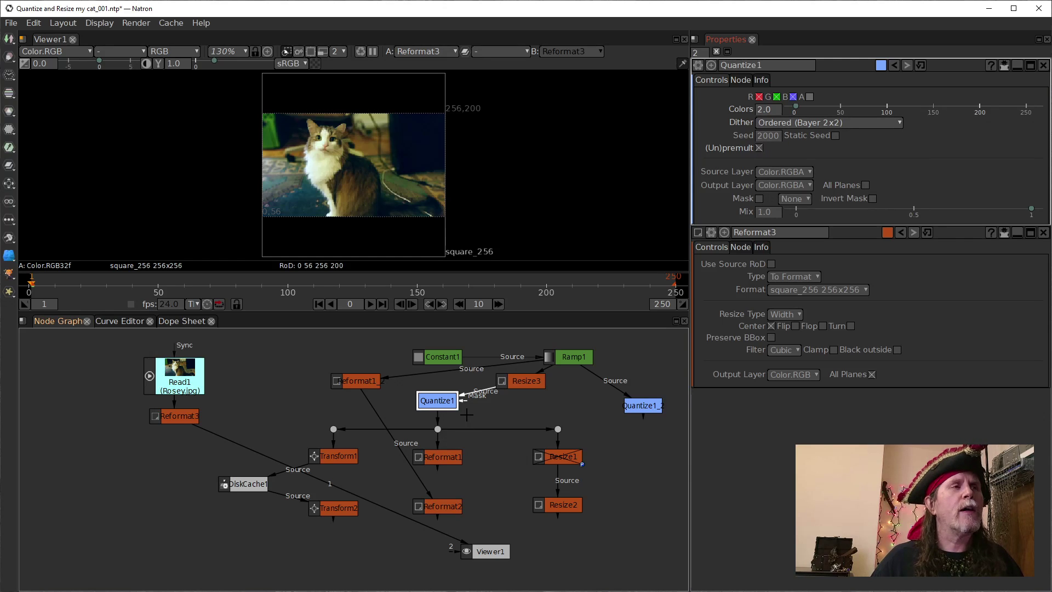
- Reconnect Quantize1's source to Reformat3 and attach the viewer to Resize2
{"action": "left_click_drag", "start_coordinate": [472, 402], "coordinate": [176, 418]}
{"action": "left_click_drag", "start_coordinate": [414, 522], "coordinate": [556, 502]}
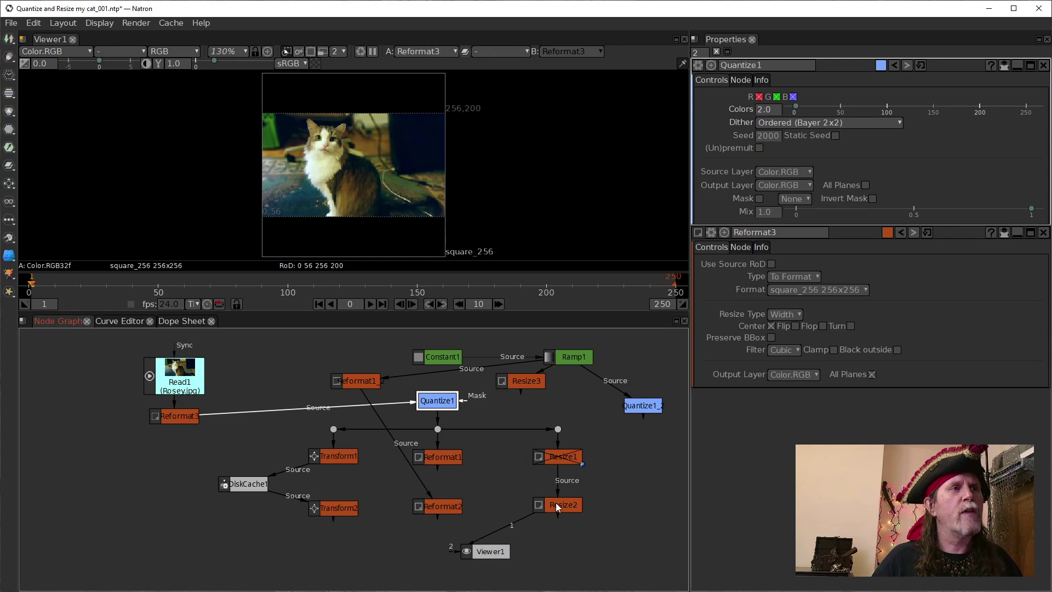
{"action": "left_click", "coordinate": [561, 508]}
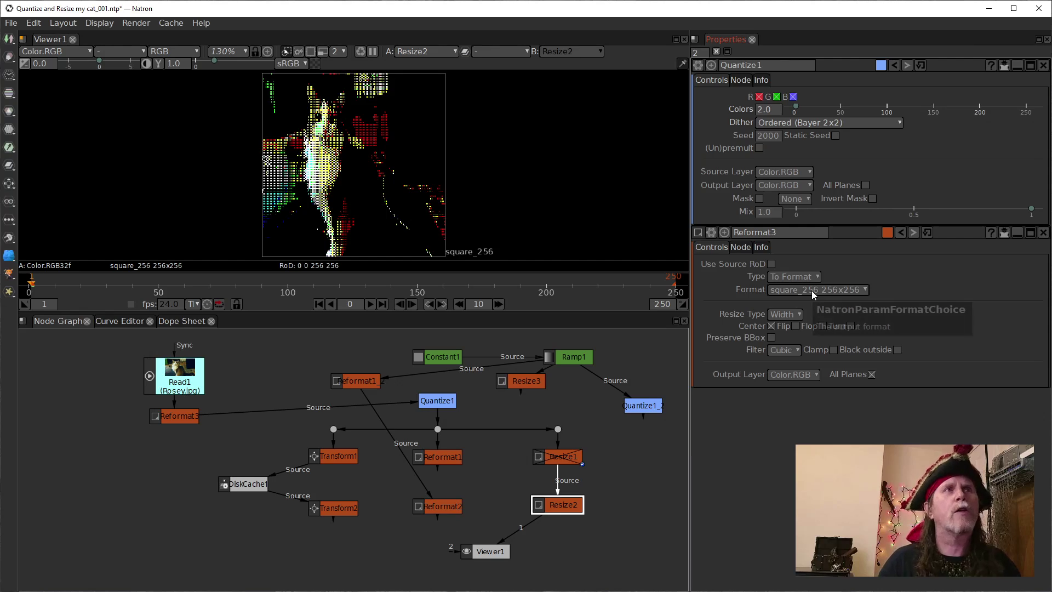
{"action": "left_click", "coordinate": [885, 123]}
{"action": "left_click", "coordinate": [988, 177]}
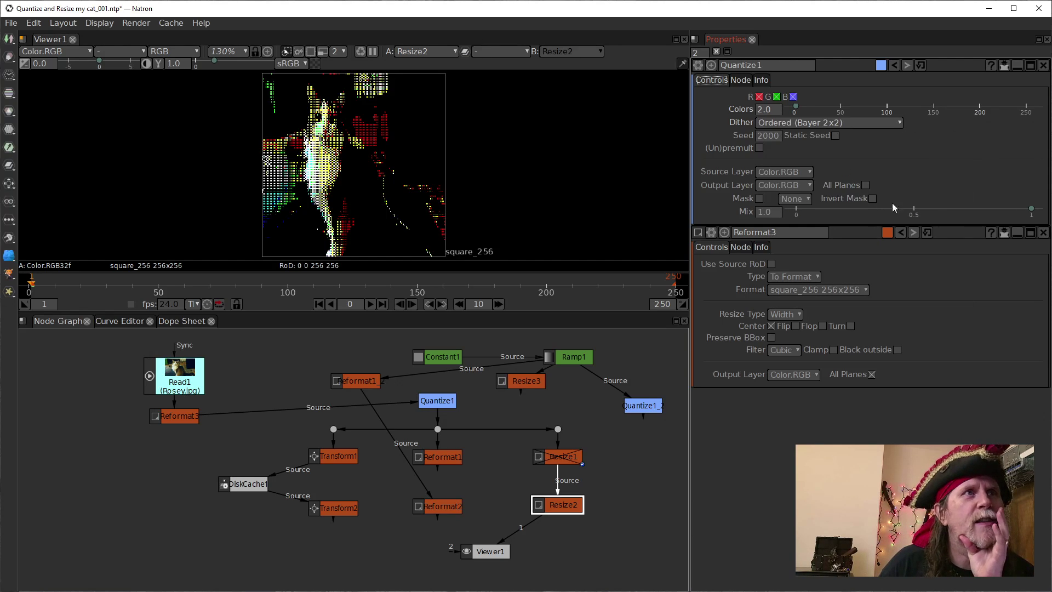
- Change Resize2's resize type from Format to Size
{"action": "double_click", "coordinate": [570, 505]}
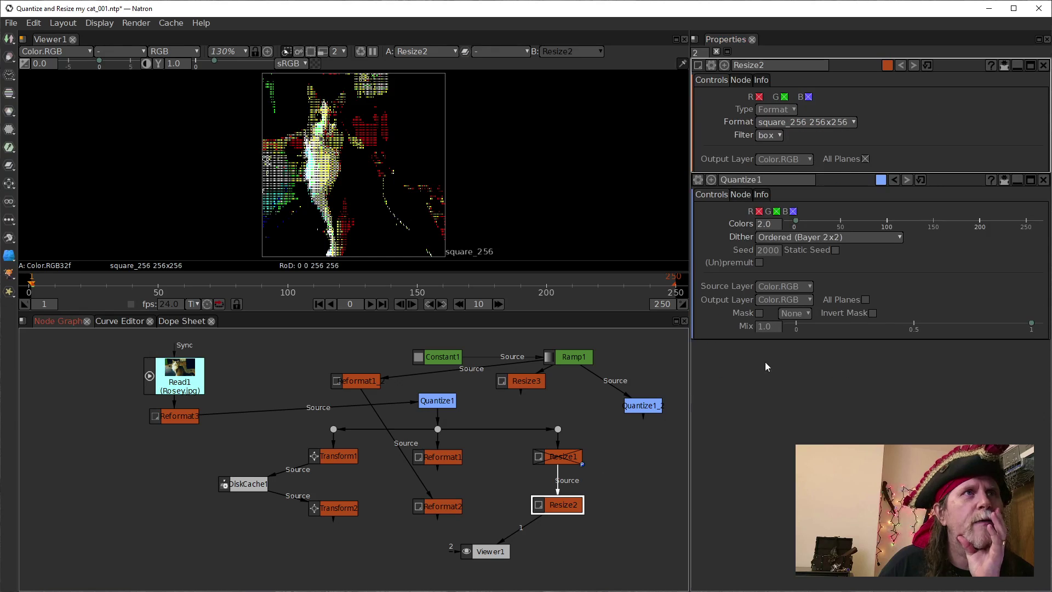
{"action": "left_click", "coordinate": [775, 134]}
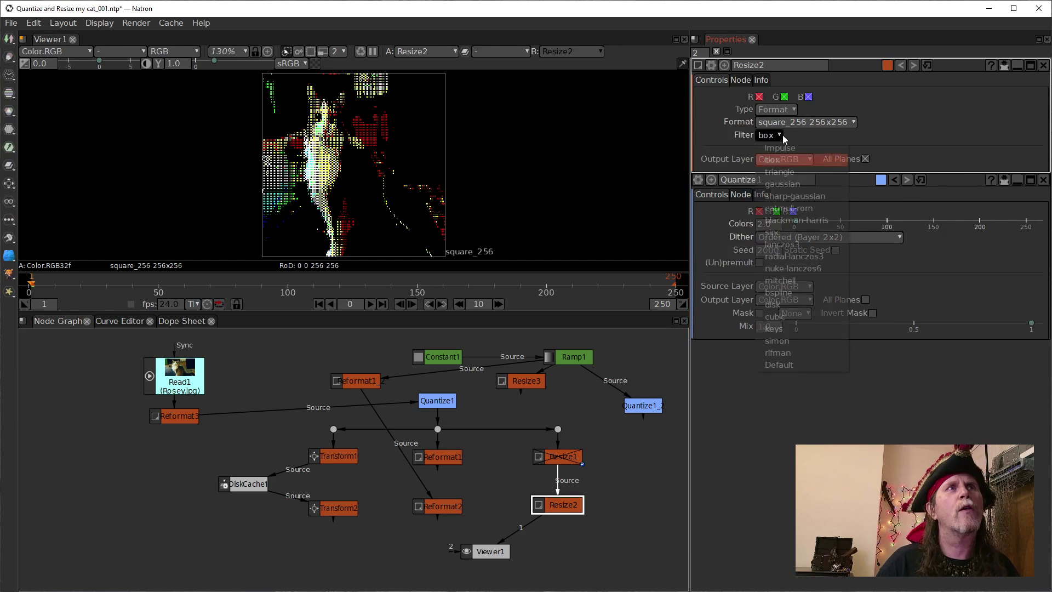
{"action": "left_click", "coordinate": [851, 123]}
{"action": "left_click", "coordinate": [892, 116]}
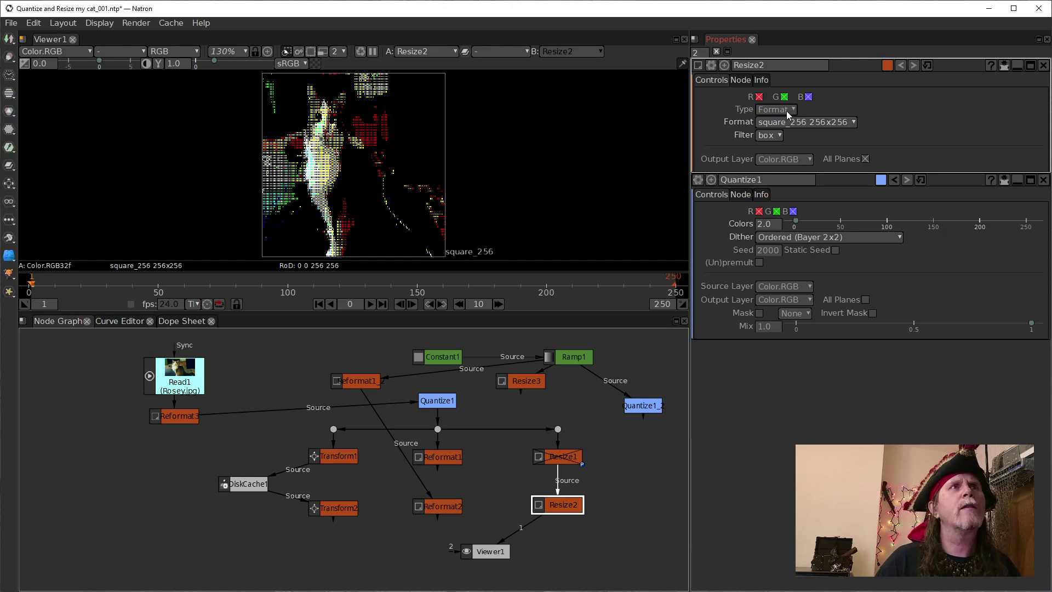
{"action": "left_click", "coordinate": [787, 111]}
{"action": "left_click", "coordinate": [787, 133]}
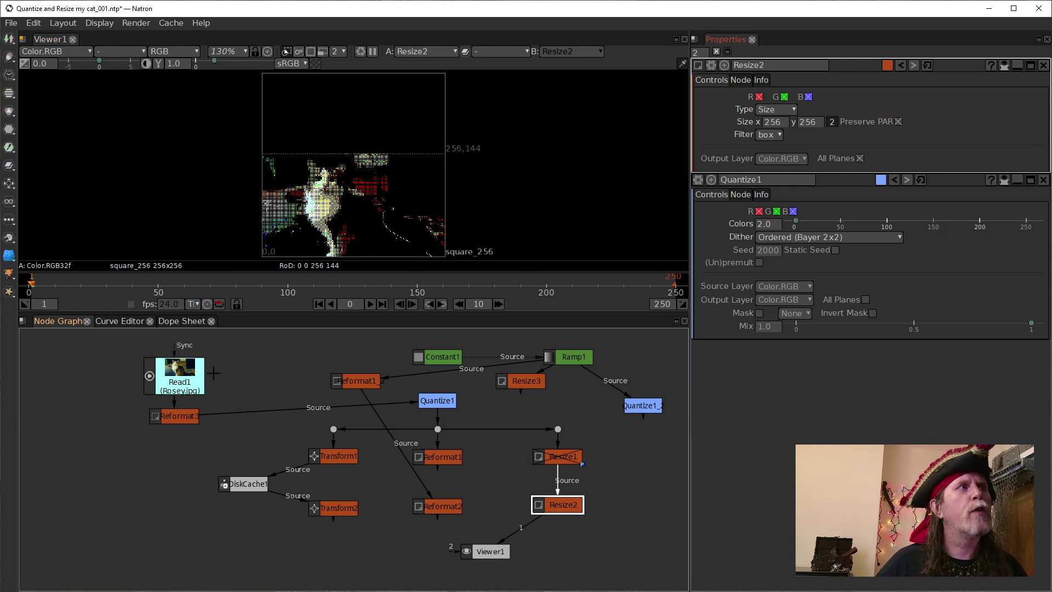
- Compare Reformat3's cat image with Resize2's quantized output by alternating them in the viewer
{"action": "left_click", "coordinate": [185, 416]}
{"action": "key", "text": "1"}
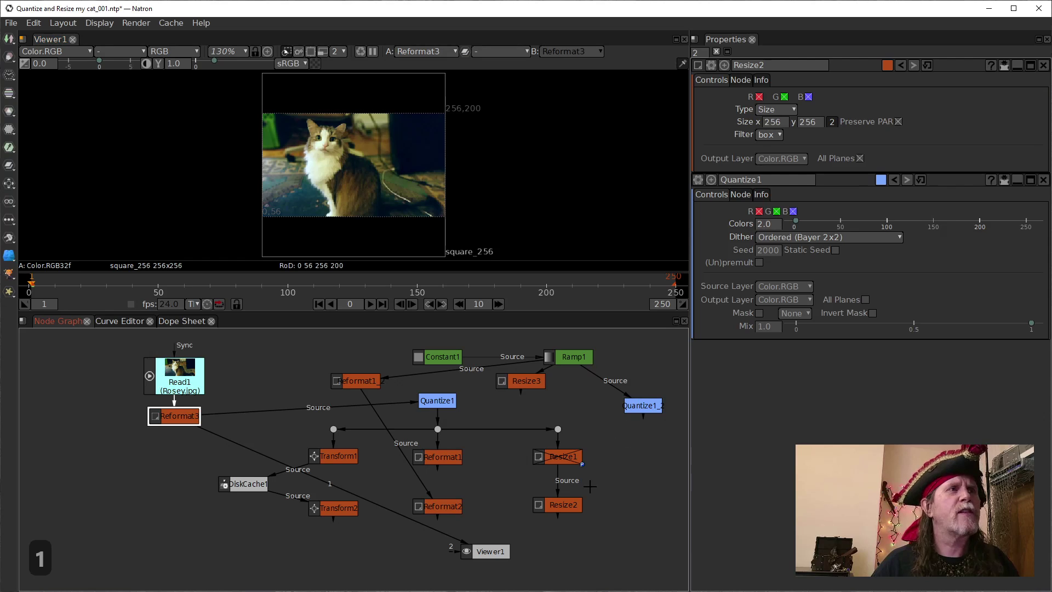
{"action": "left_click", "coordinate": [570, 504]}
{"action": "key", "text": "1"}
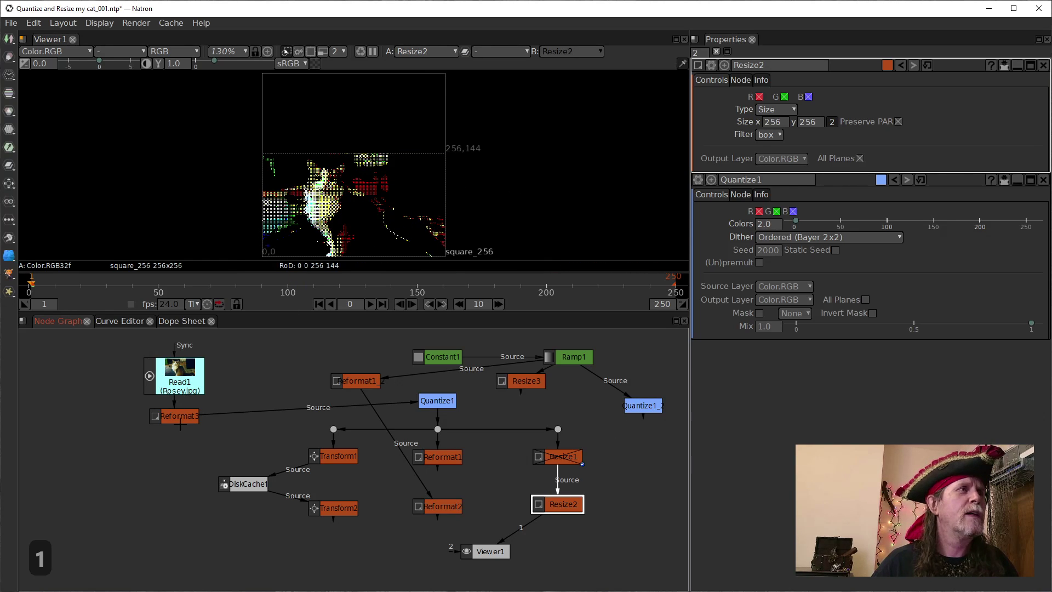
{"action": "left_click", "coordinate": [176, 419]}
{"action": "key", "text": "1"}
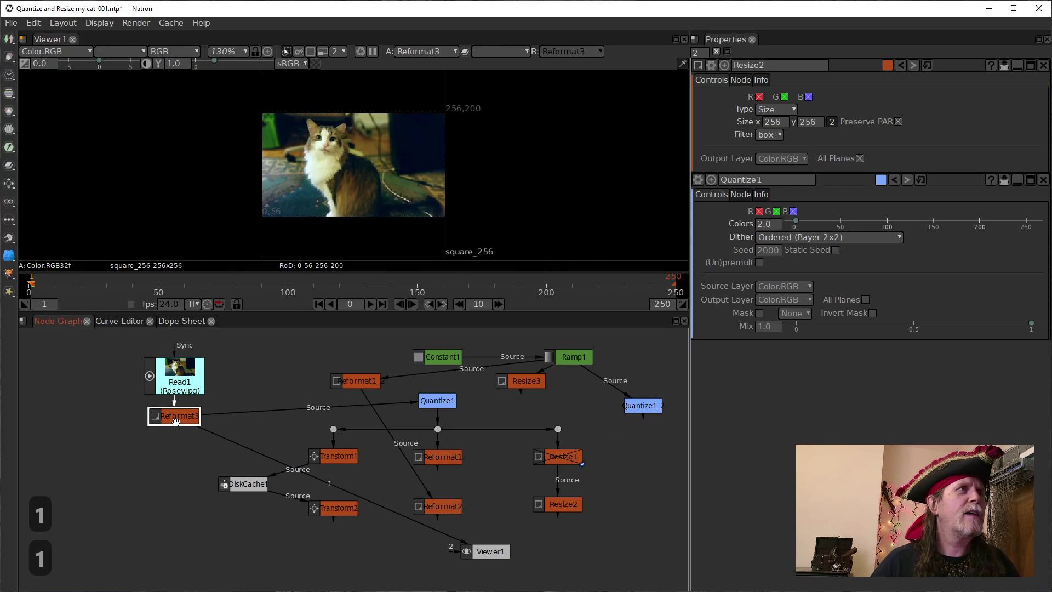
{"action": "left_click", "coordinate": [558, 503]}
{"action": "key", "text": "1"}
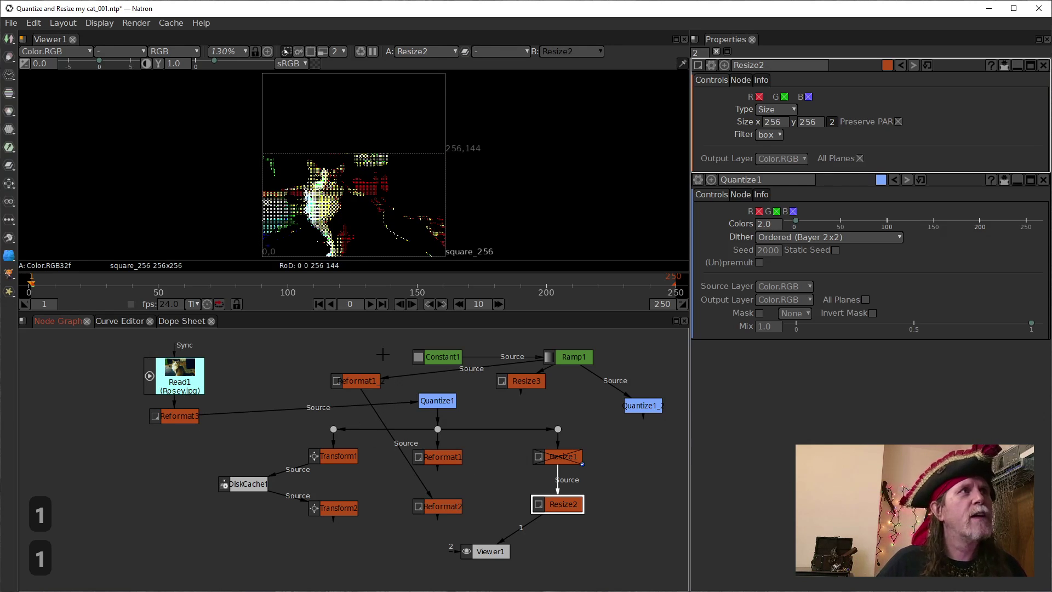
- Examine the dither pattern on the cat in the red, green and blue channels separately, and return to RGB
{"action": "scroll", "coordinate": [353, 215], "scroll_direction": "up", "scroll_amount": 3}
{"action": "scroll", "coordinate": [357, 214], "scroll_direction": "up", "scroll_amount": 6}
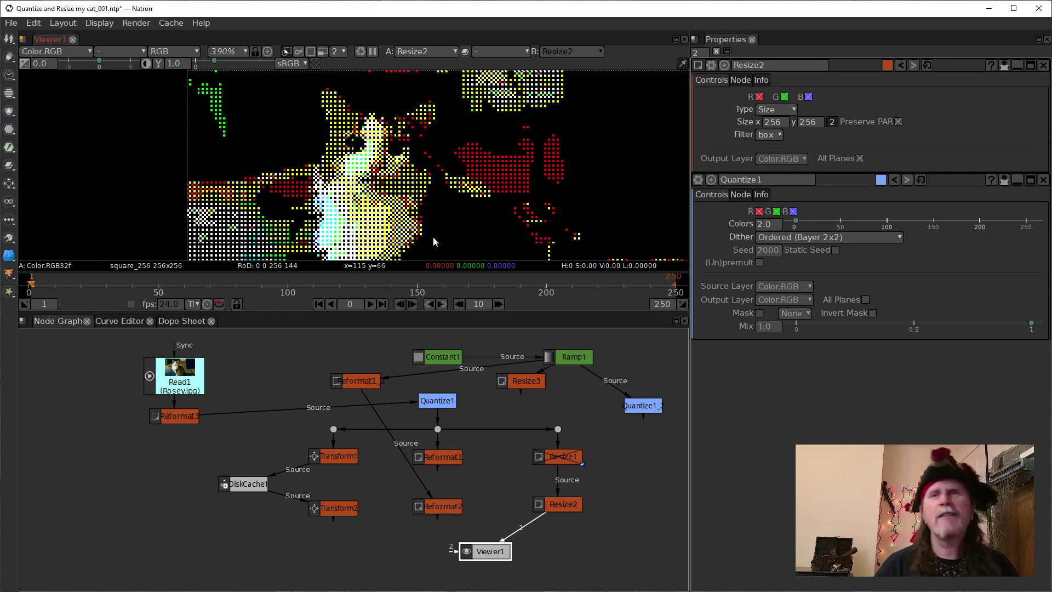
{"action": "left_click_drag", "start_coordinate": [492, 208], "coordinate": [465, 183]}
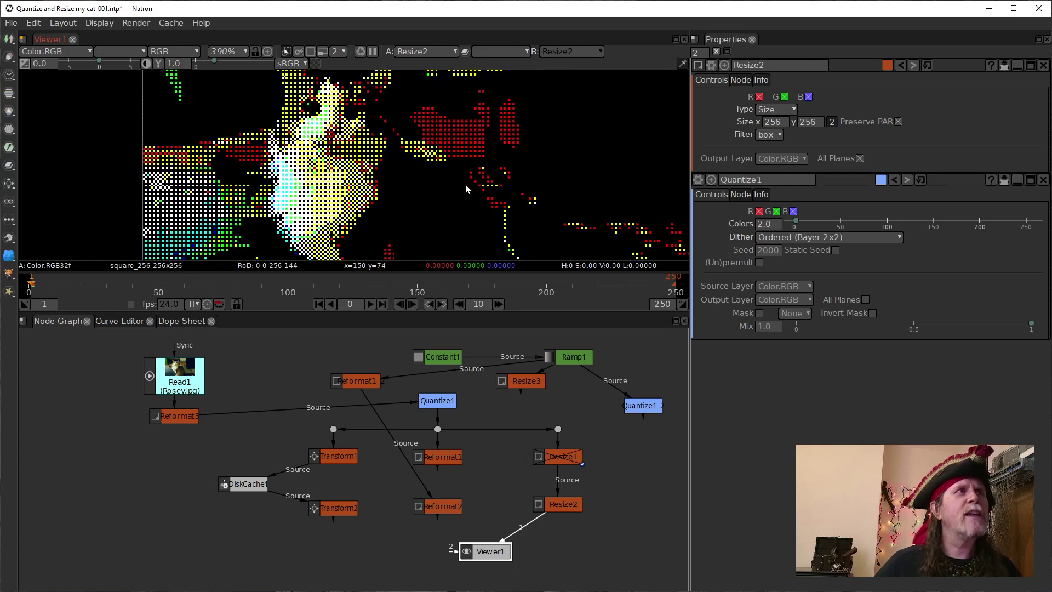
{"action": "key", "text": "r"}
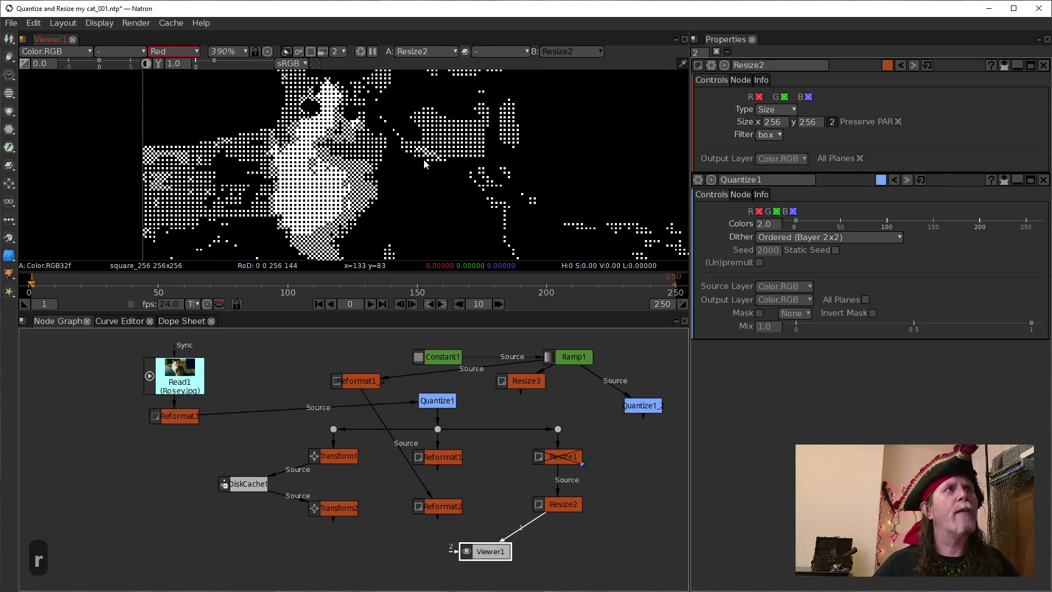
{"action": "scroll", "coordinate": [310, 163], "scroll_direction": "down", "scroll_amount": 1}
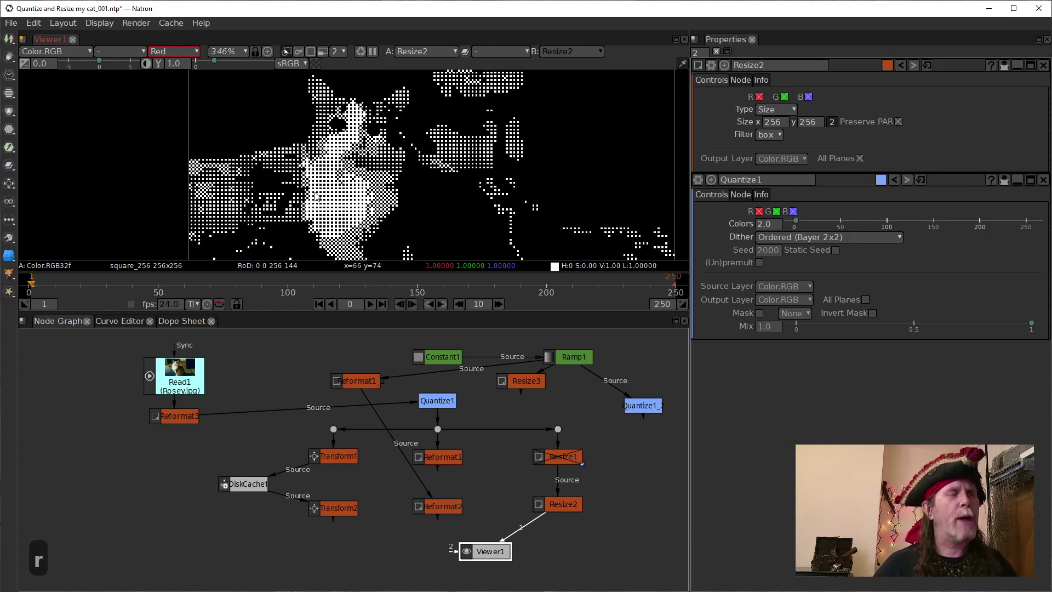
{"action": "key", "text": "g"}
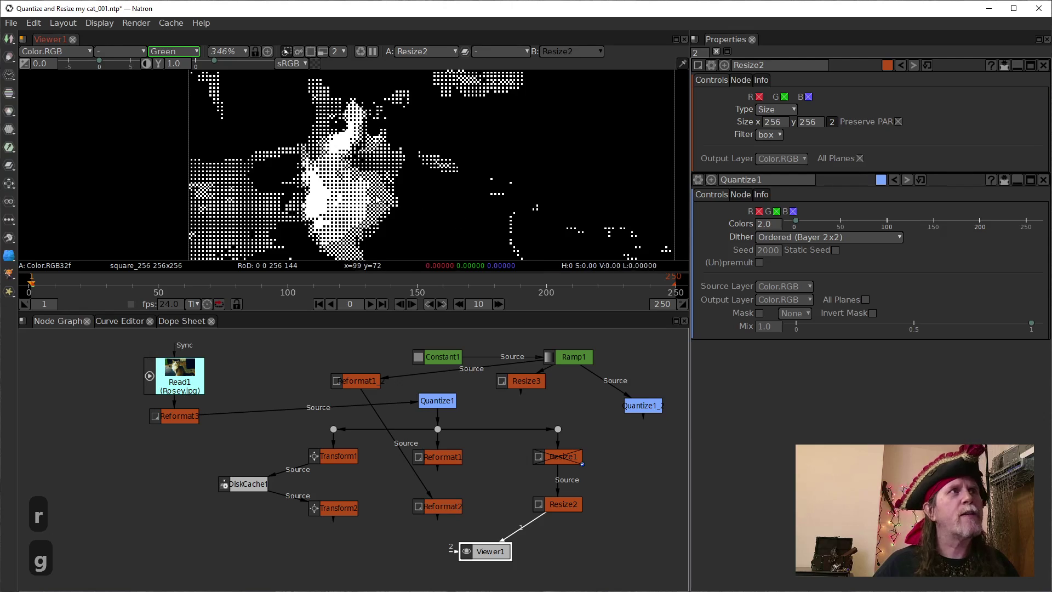
{"action": "scroll", "coordinate": [371, 198], "scroll_direction": "up", "scroll_amount": 1}
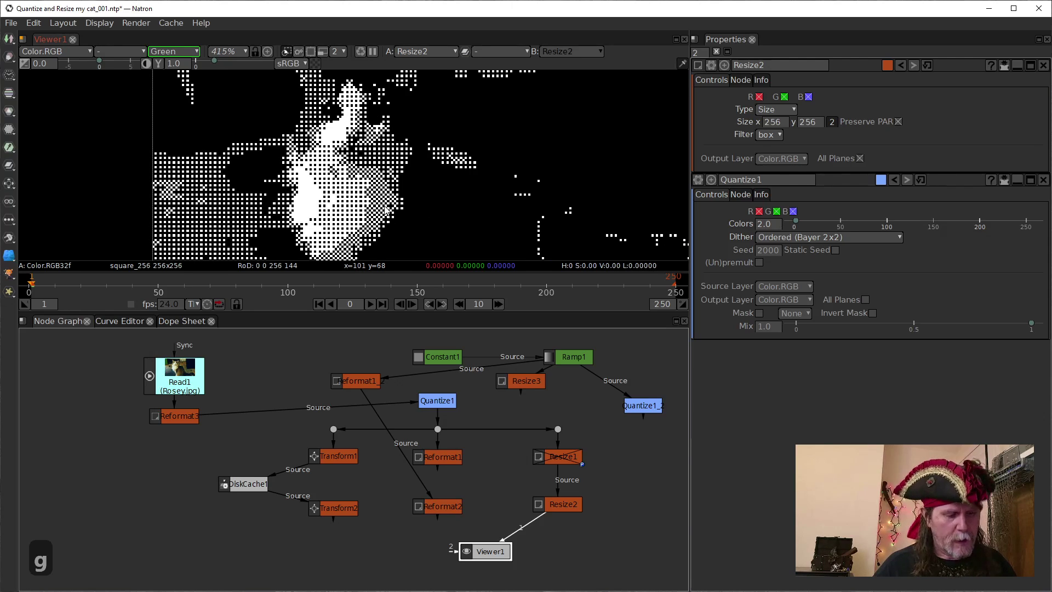
{"action": "key", "text": "b"}
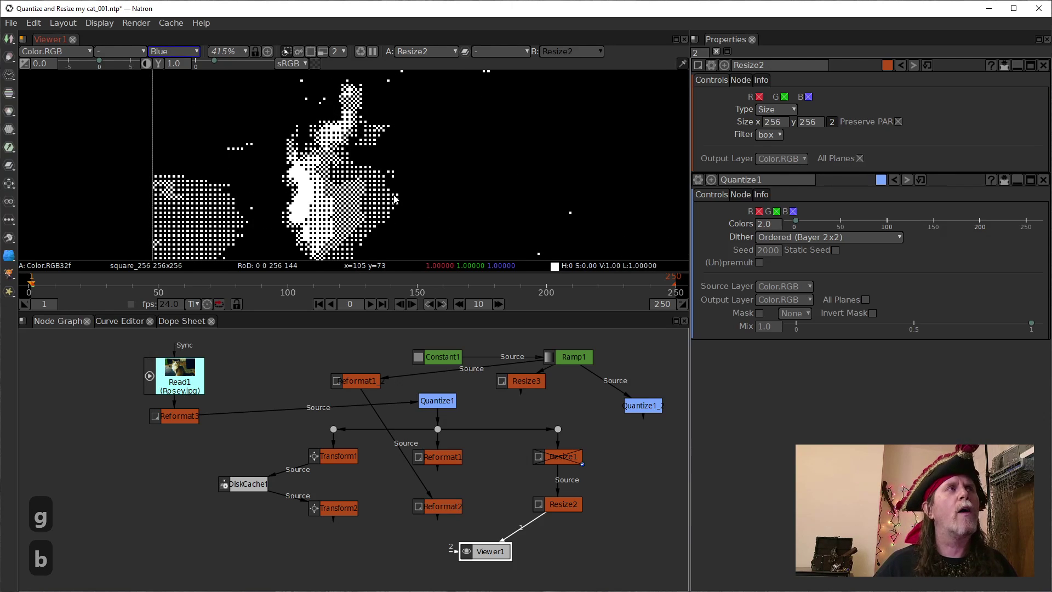
{"action": "key", "text": "b"}
- Examine the colour dither dots up close across the cat, the carpet and the dark background of Resize2's output
{"action": "left_click_drag", "start_coordinate": [386, 198], "coordinate": [321, 188]}
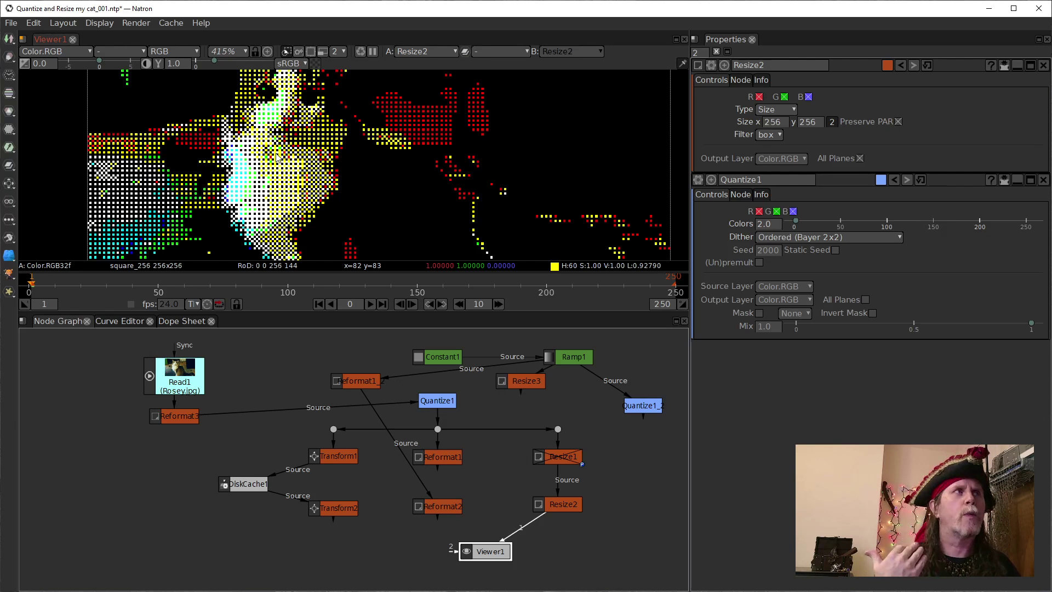
{"action": "left_click_drag", "start_coordinate": [192, 210], "coordinate": [244, 181]}
{"action": "scroll", "coordinate": [244, 181], "scroll_direction": "up", "scroll_amount": 6}
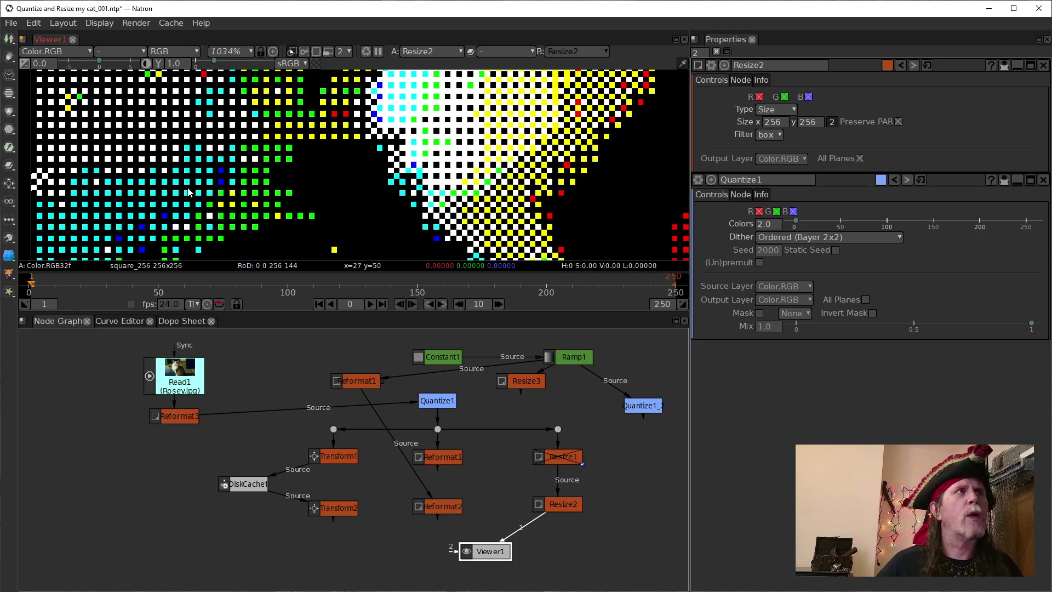
{"action": "scroll", "coordinate": [354, 255], "scroll_direction": "down", "scroll_amount": 1}
{"action": "left_click_drag", "start_coordinate": [354, 255], "coordinate": [186, 199]}
{"action": "scroll", "coordinate": [307, 198], "scroll_direction": "down", "scroll_amount": 6}
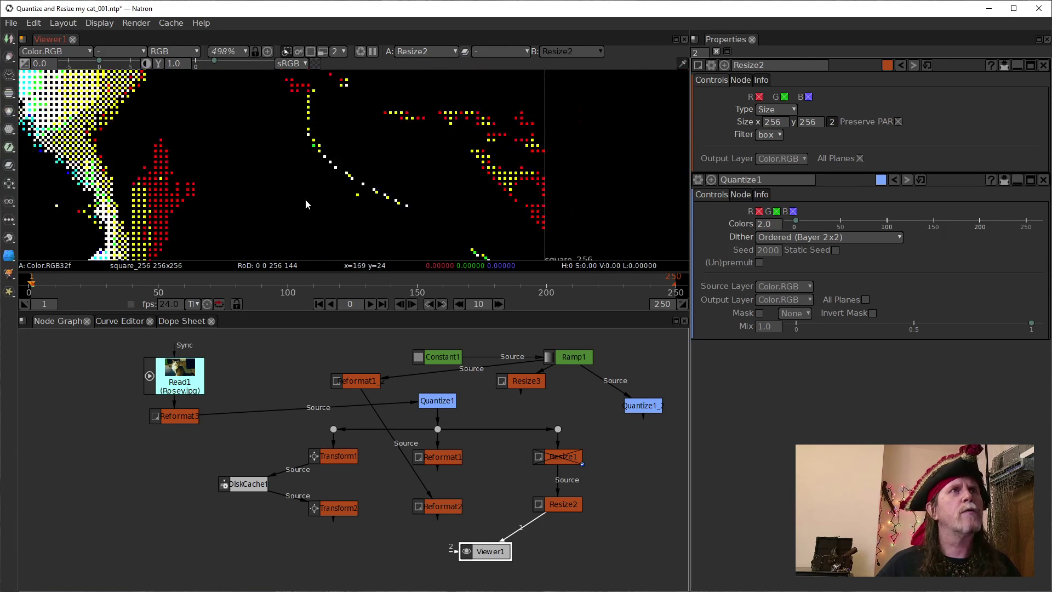
{"action": "scroll", "coordinate": [353, 257], "scroll_direction": "up", "scroll_amount": 4}
{"action": "left_click_drag", "start_coordinate": [353, 257], "coordinate": [250, 137]}
{"action": "scroll", "coordinate": [351, 162], "scroll_direction": "up", "scroll_amount": 5}
{"action": "scroll", "coordinate": [350, 162], "scroll_direction": "down", "scroll_amount": 3}
{"action": "scroll", "coordinate": [352, 176], "scroll_direction": "down", "scroll_amount": 2}
{"action": "scroll", "coordinate": [249, 138], "scroll_direction": "down", "scroll_amount": 2}
{"action": "left_click_drag", "start_coordinate": [344, 211], "coordinate": [318, 179]}
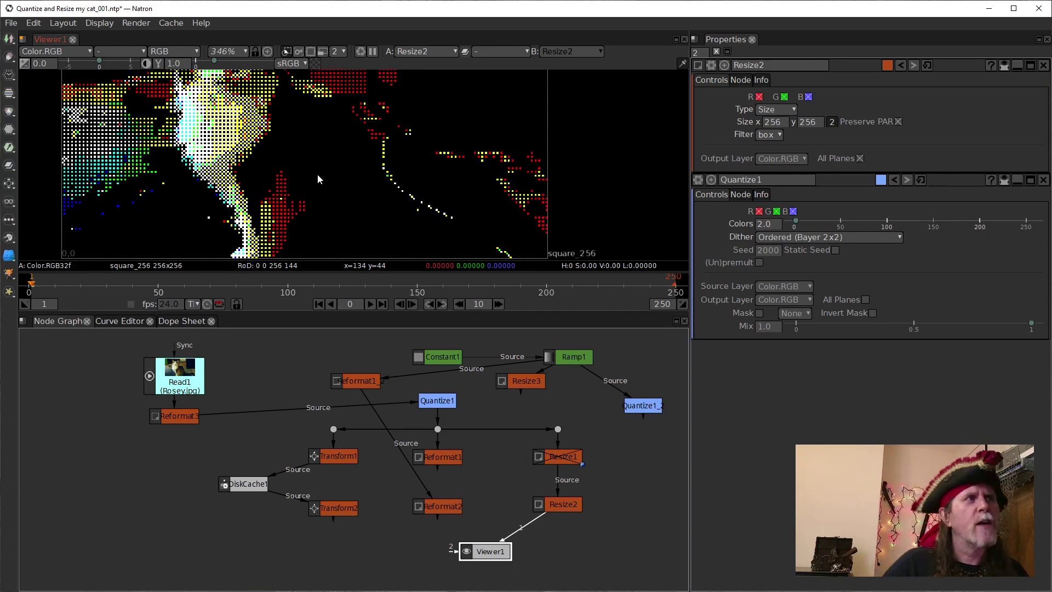
{"action": "scroll", "coordinate": [361, 229], "scroll_direction": "down", "scroll_amount": 2}
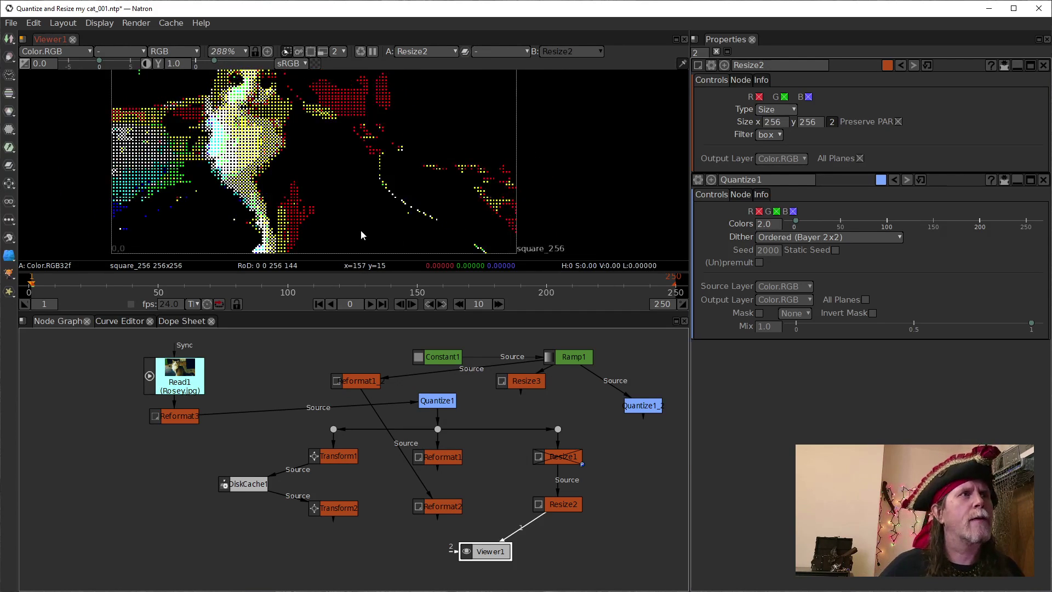
{"action": "scroll", "coordinate": [433, 218], "scroll_direction": "down", "scroll_amount": 1}
{"action": "left_click_drag", "start_coordinate": [447, 219], "coordinate": [387, 235]}
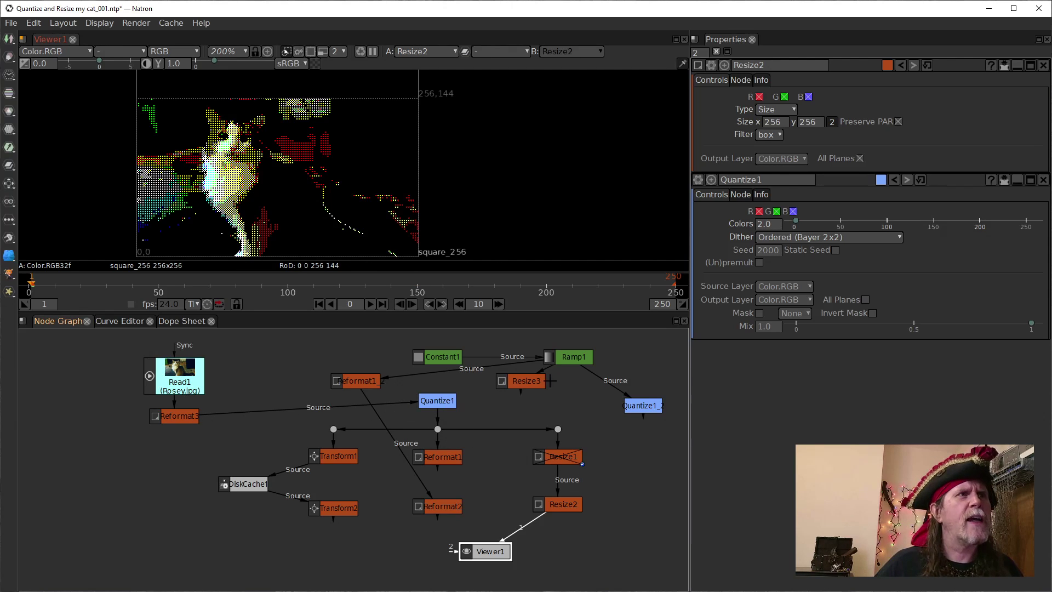
- Move the Resize3 node right beside Quantize1 and set its x scale to 2
{"action": "left_click", "coordinate": [523, 384]}
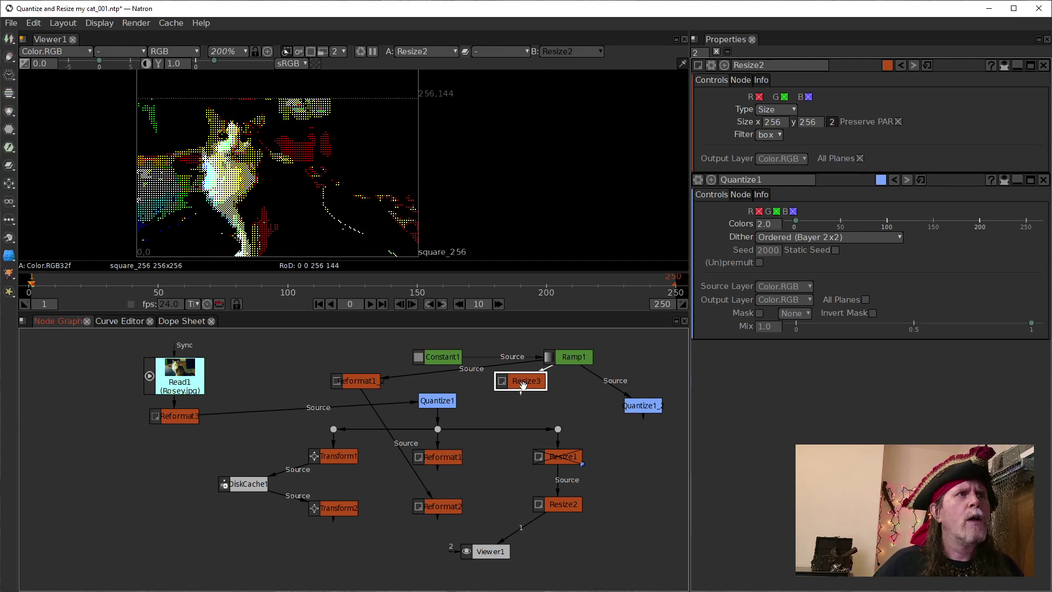
{"action": "left_click", "coordinate": [567, 504]}
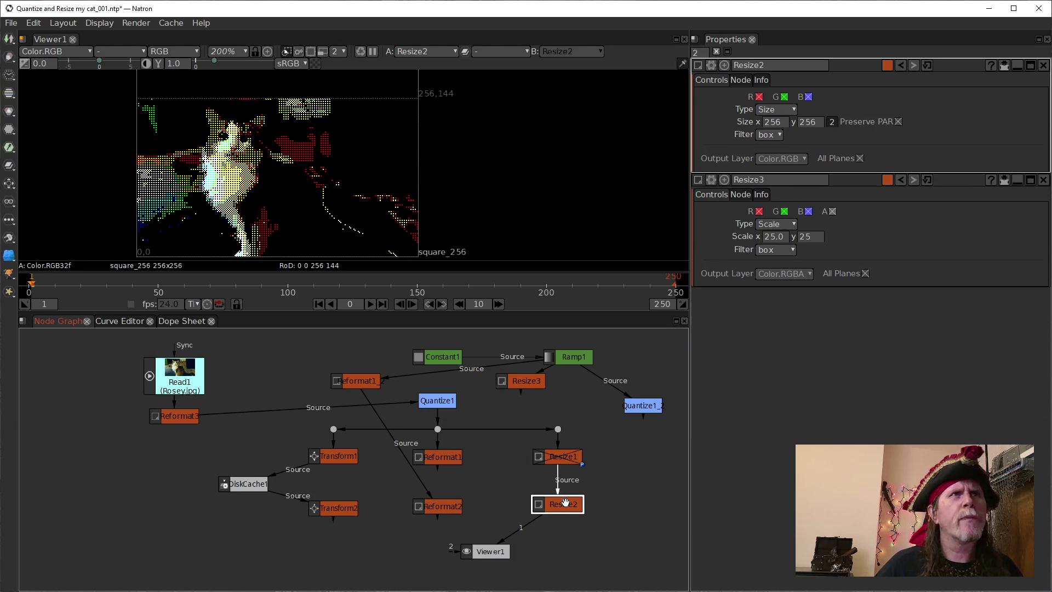
{"action": "left_click", "coordinate": [447, 401]}
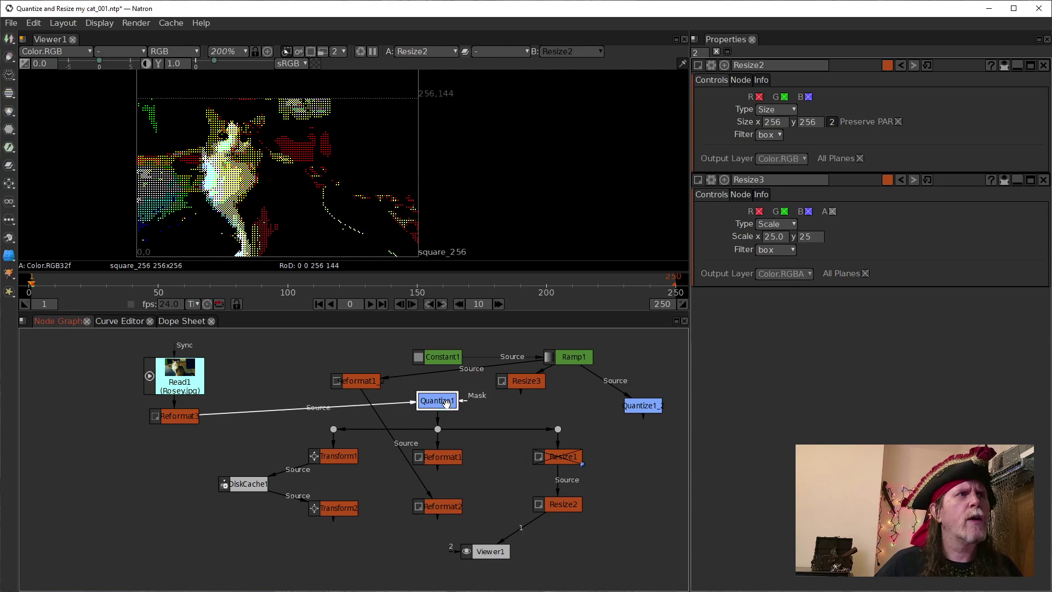
{"action": "left_click", "coordinate": [521, 382]}
{"action": "left_click_drag", "start_coordinate": [537, 373], "coordinate": [513, 393]}
{"action": "left_click", "coordinate": [771, 123]}
{"action": "double_click", "coordinate": [770, 124]}
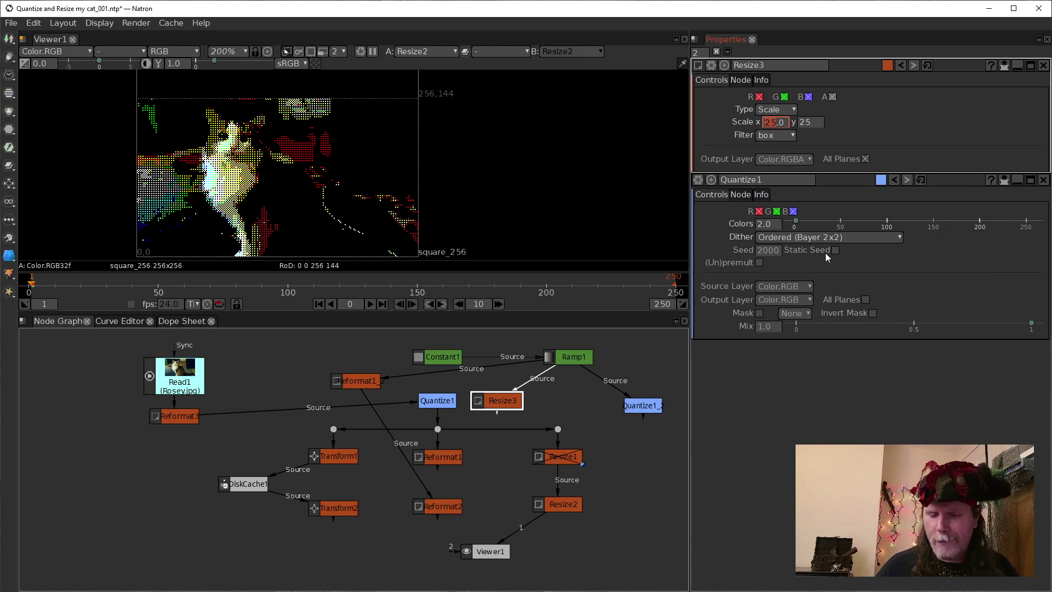
{"action": "type", "text": "2"}
{"action": "key", "text": "Return"}
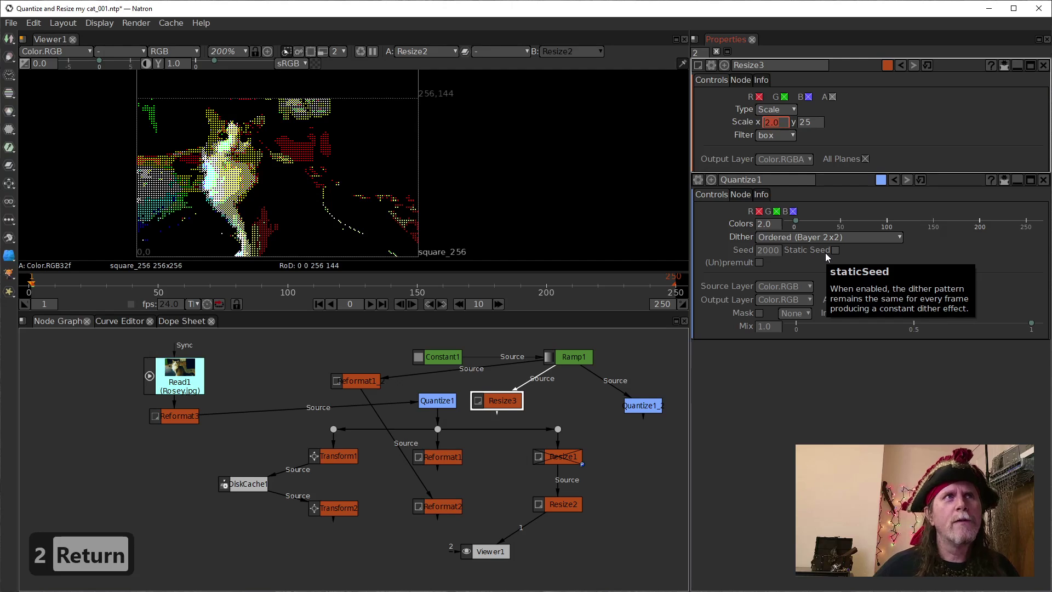
- Set Resize3's y scale to 2 and insert the node between Reformat3 and Quantize1
{"action": "left_click", "coordinate": [806, 123]}
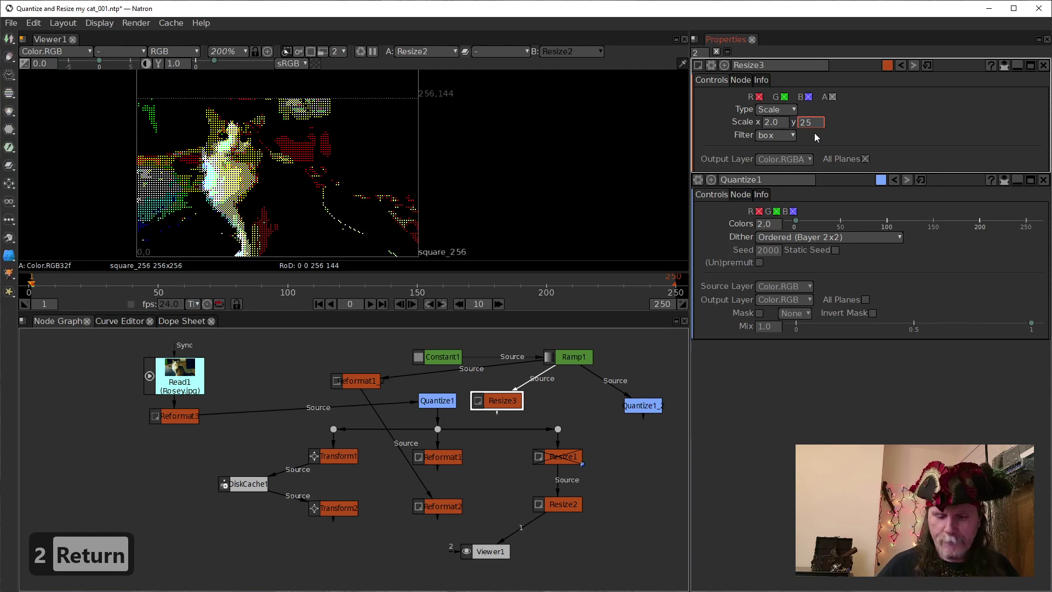
{"action": "key", "text": "Delete"}
{"action": "key", "text": "Return"}
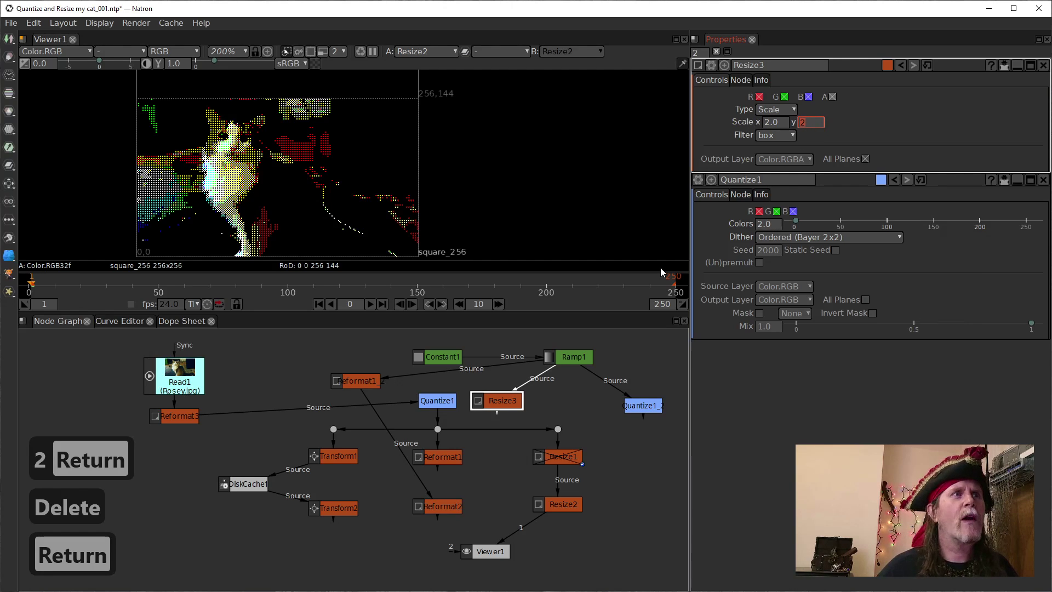
{"action": "left_click_drag", "start_coordinate": [533, 373], "coordinate": [185, 417]}
{"action": "left_click_drag", "start_coordinate": [437, 400], "coordinate": [302, 360]}
{"action": "left_click_drag", "start_coordinate": [393, 416], "coordinate": [358, 382]}
{"action": "left_click_drag", "start_coordinate": [297, 359], "coordinate": [293, 416]}
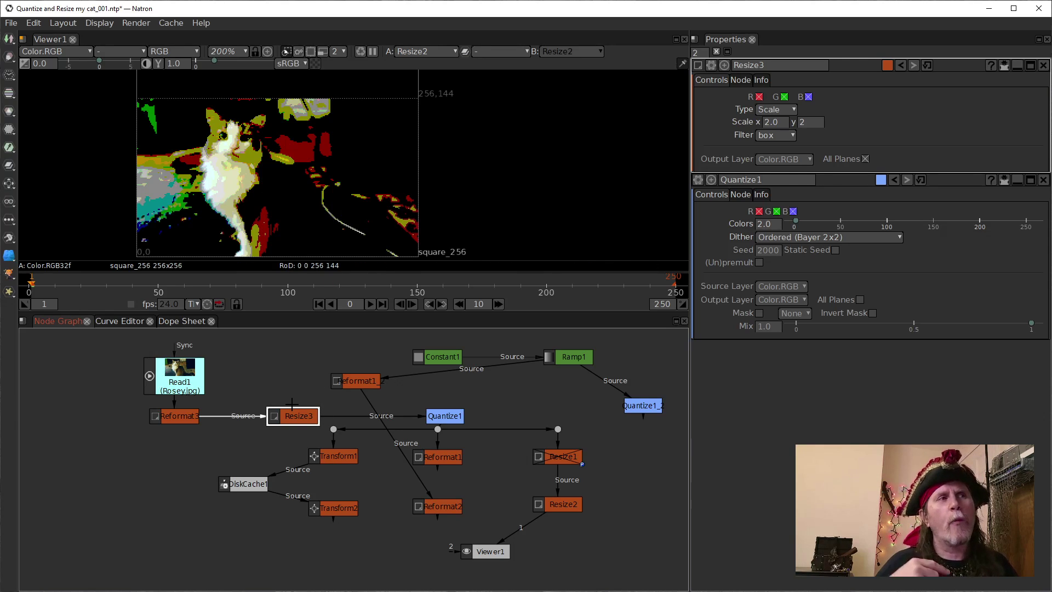
- Examine Resize2's output of the cat up close in colour and in the red channel, and return to RGB
{"action": "left_click_drag", "start_coordinate": [253, 234], "coordinate": [308, 218]}
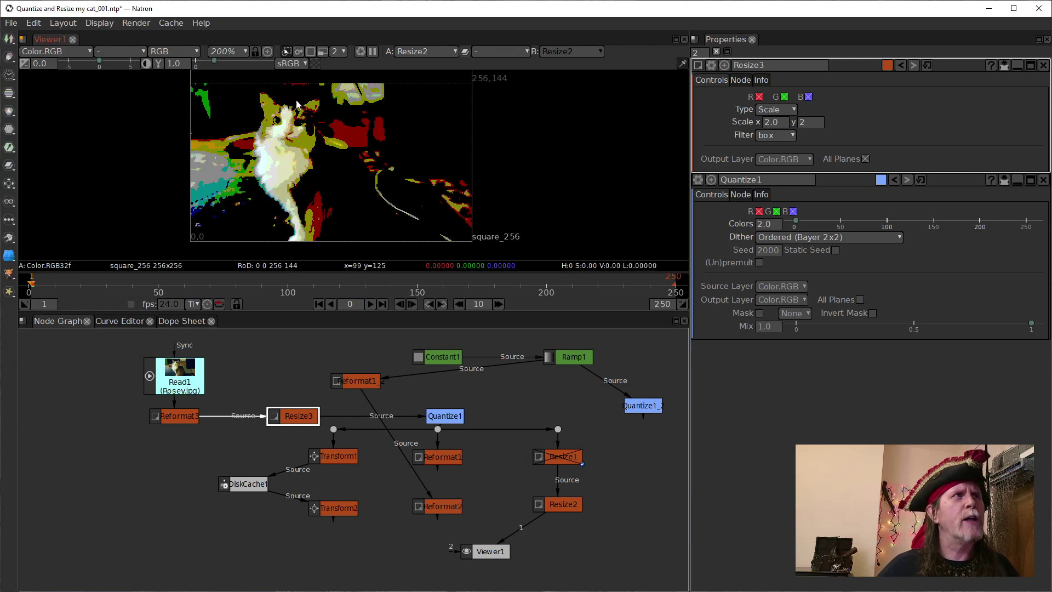
{"action": "scroll", "coordinate": [295, 170], "scroll_direction": "up", "scroll_amount": 8}
{"action": "scroll", "coordinate": [310, 140], "scroll_direction": "down", "scroll_amount": 4}
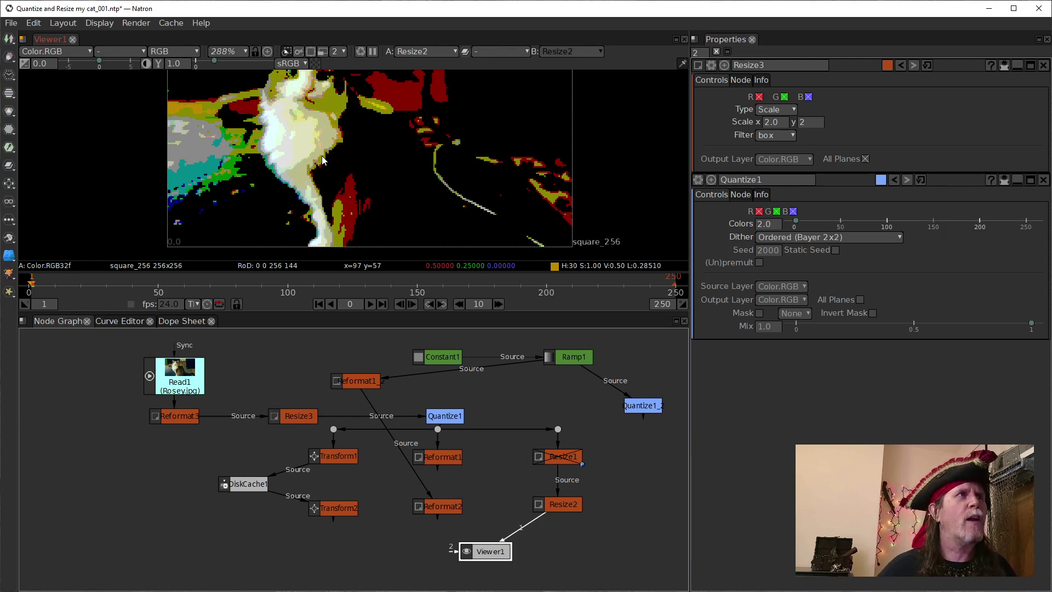
{"action": "left_click_drag", "start_coordinate": [348, 155], "coordinate": [341, 162]}
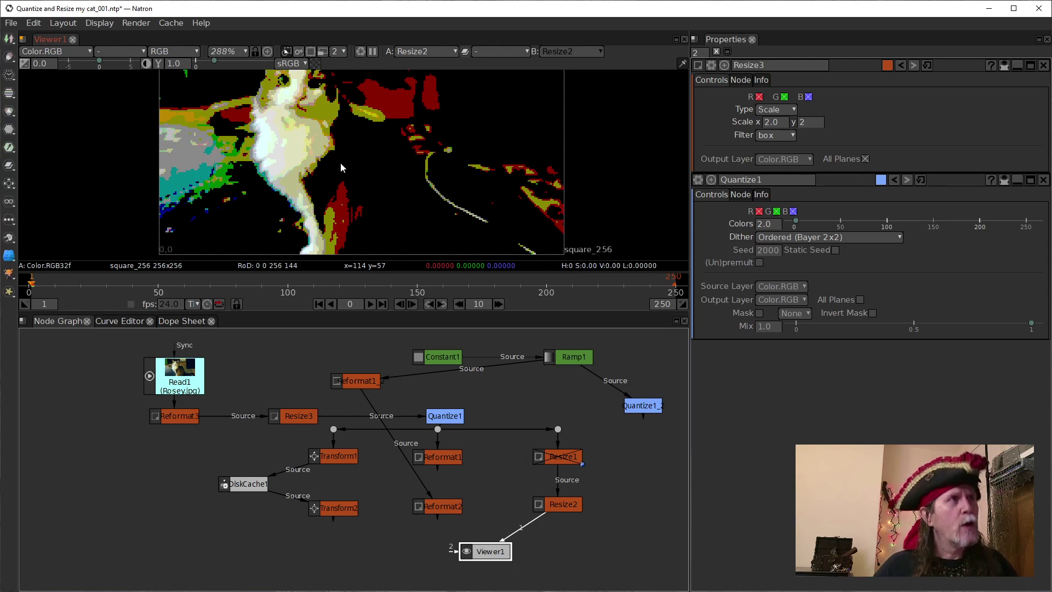
{"action": "key", "text": "r"}
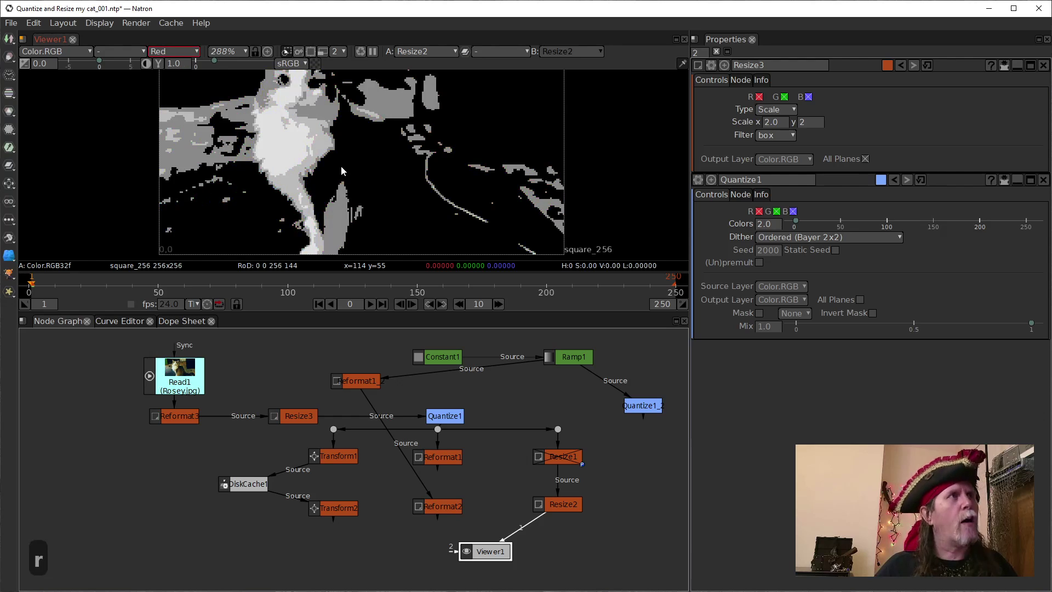
{"action": "scroll", "coordinate": [341, 165], "scroll_direction": "up", "scroll_amount": 10}
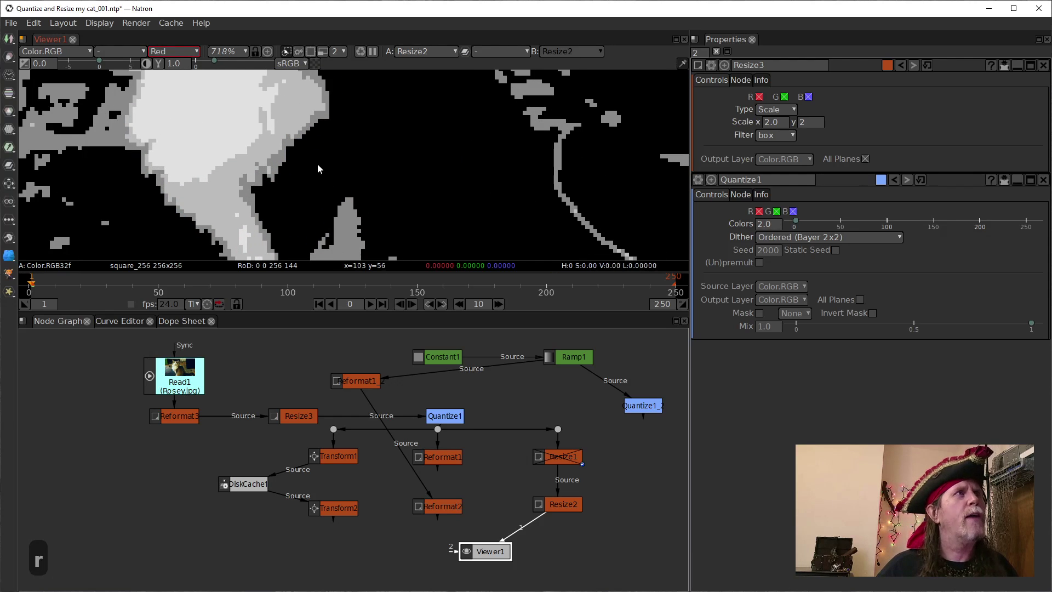
{"action": "scroll", "coordinate": [378, 180], "scroll_direction": "down", "scroll_amount": 15}
{"action": "scroll", "coordinate": [400, 186], "scroll_direction": "up", "scroll_amount": 2}
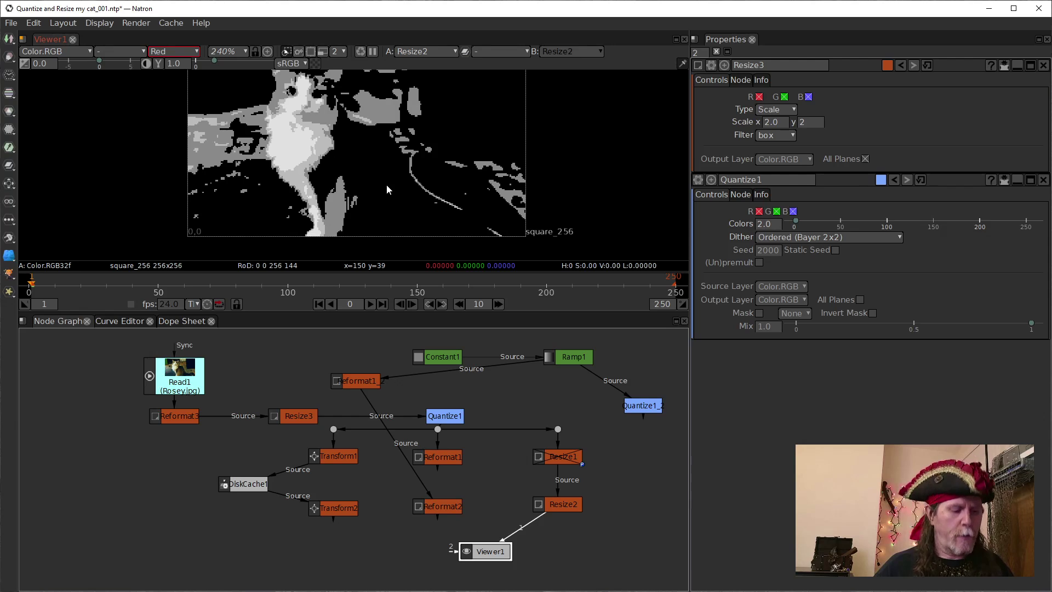
{"action": "key", "text": "r"}
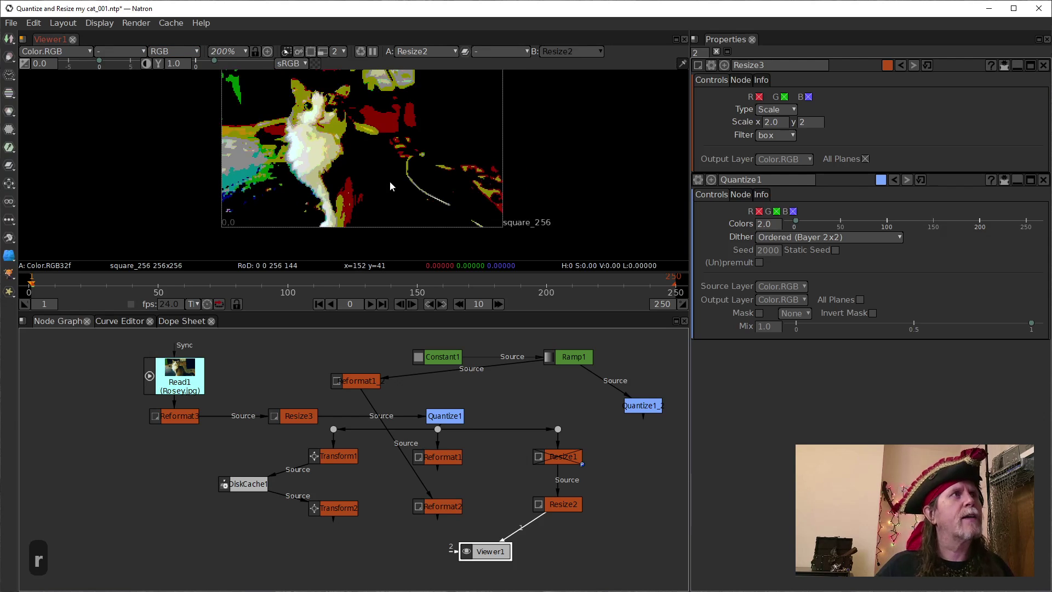
{"action": "scroll", "coordinate": [390, 180], "scroll_direction": "down", "scroll_amount": 1}
- Set Quantize1's dither to Ordered (Bayer 4x4)
{"action": "left_click", "coordinate": [296, 415]}
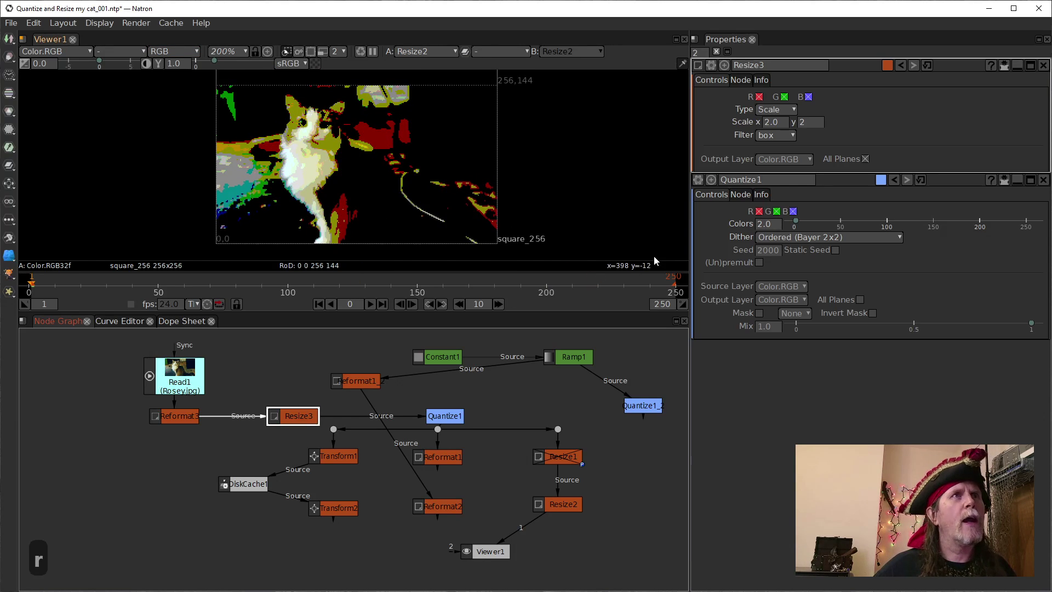
{"action": "left_click", "coordinate": [446, 415]}
{"action": "left_click", "coordinate": [824, 122]}
{"action": "left_click", "coordinate": [823, 159]}
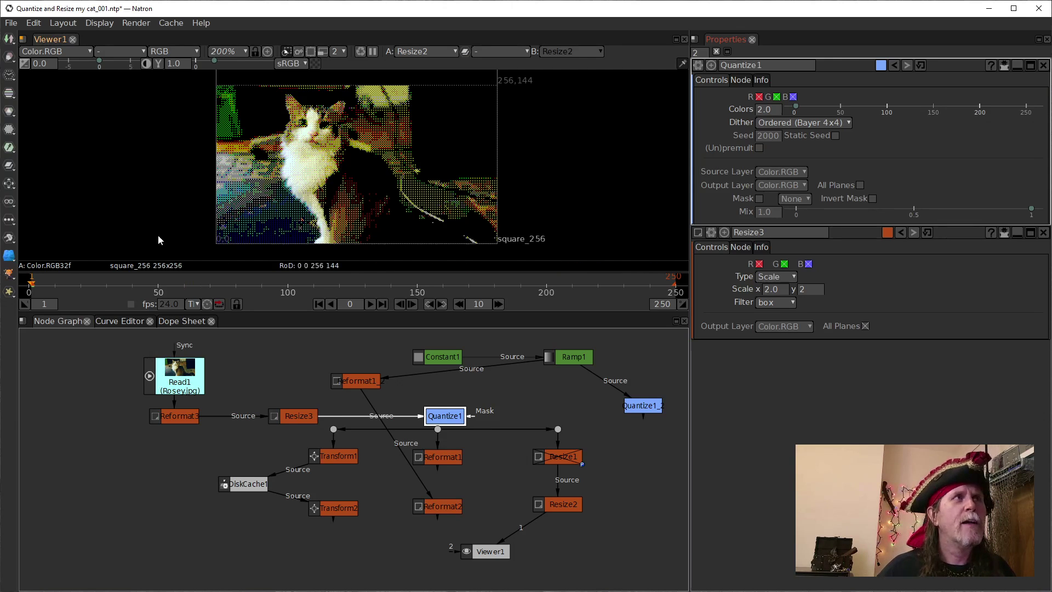
- Set Resize3's x and y scale to 4
{"action": "left_click", "coordinate": [287, 420]}
{"action": "double_click", "coordinate": [287, 420]}
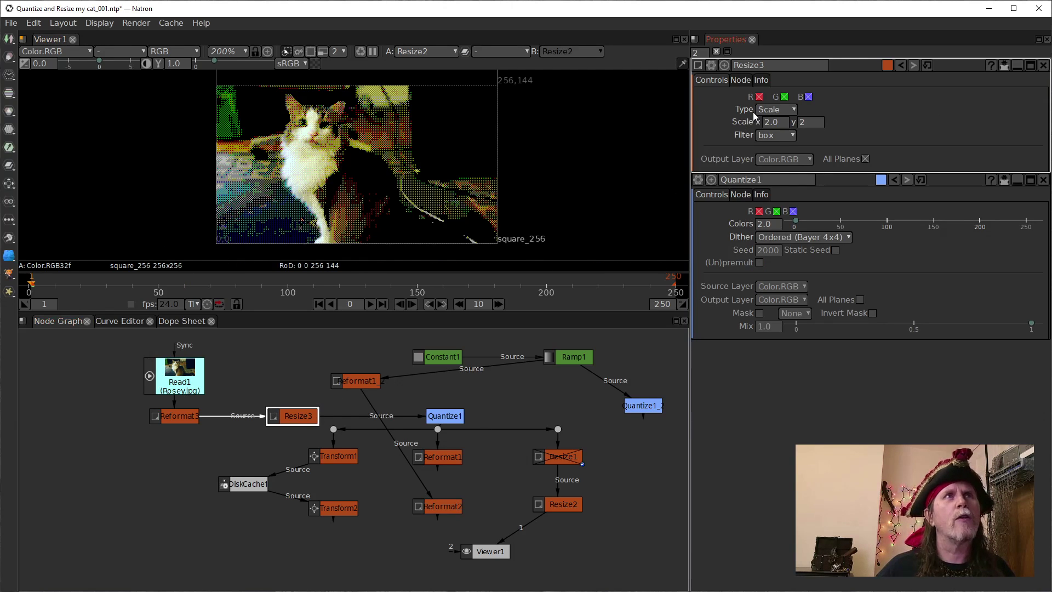
{"action": "left_click", "coordinate": [773, 124]}
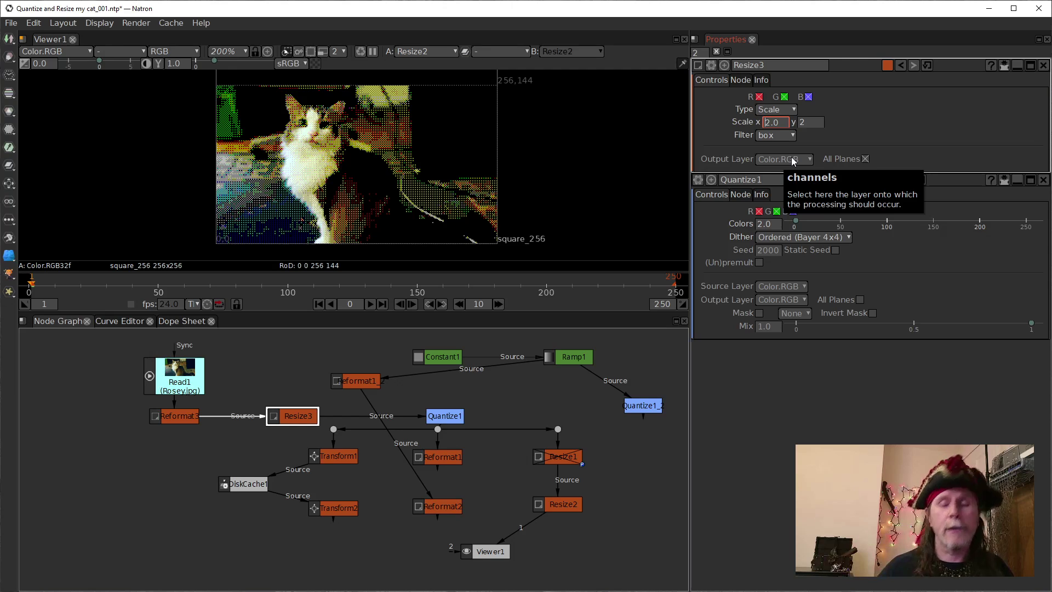
{"action": "type", "text": "4"}
{"action": "key", "text": "Delete"}
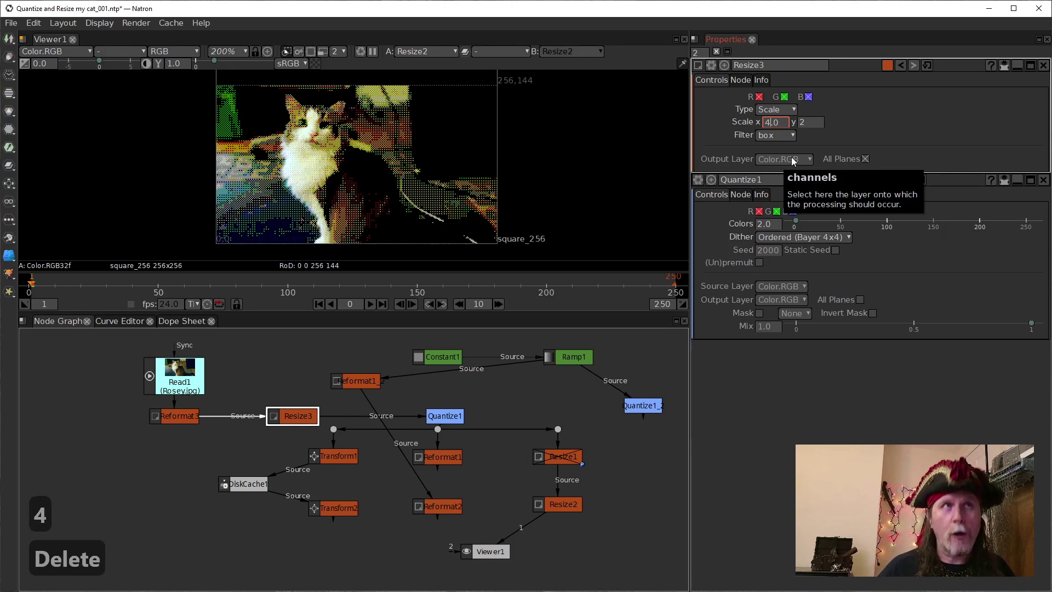
{"action": "left_click", "coordinate": [801, 124]}
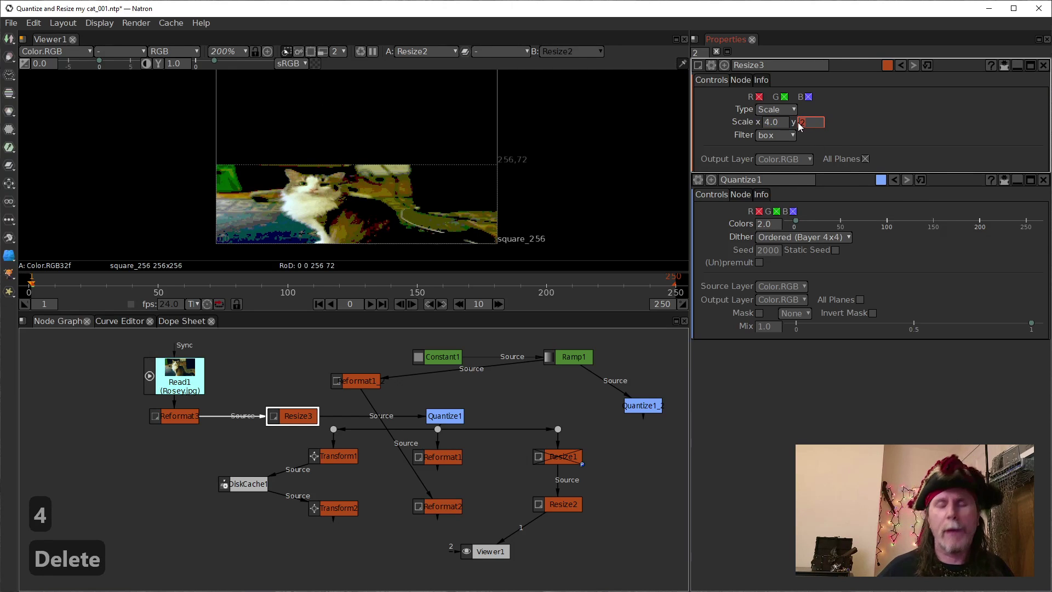
{"action": "type", "text": "4"}
{"action": "key", "text": "Return"}
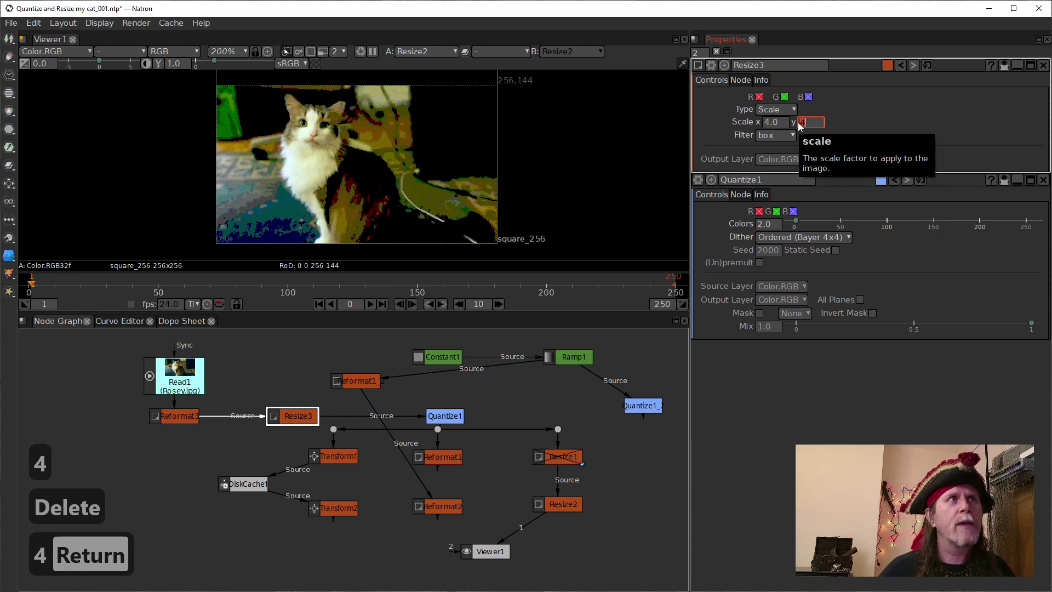
- Inspect the cat in the viewer and set Quantize1's dither to Ordered (void-and-cluster 25x25)
{"action": "scroll", "coordinate": [463, 222], "scroll_direction": "up", "scroll_amount": 2}
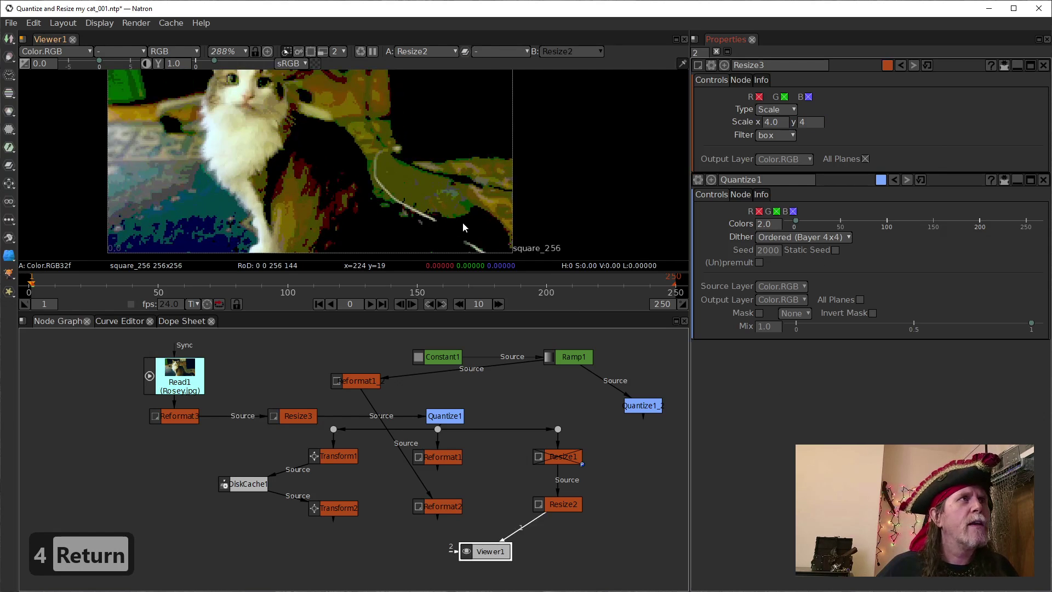
{"action": "left_click_drag", "start_coordinate": [462, 222], "coordinate": [492, 220]}
{"action": "scroll", "coordinate": [493, 219], "scroll_direction": "down", "scroll_amount": 1}
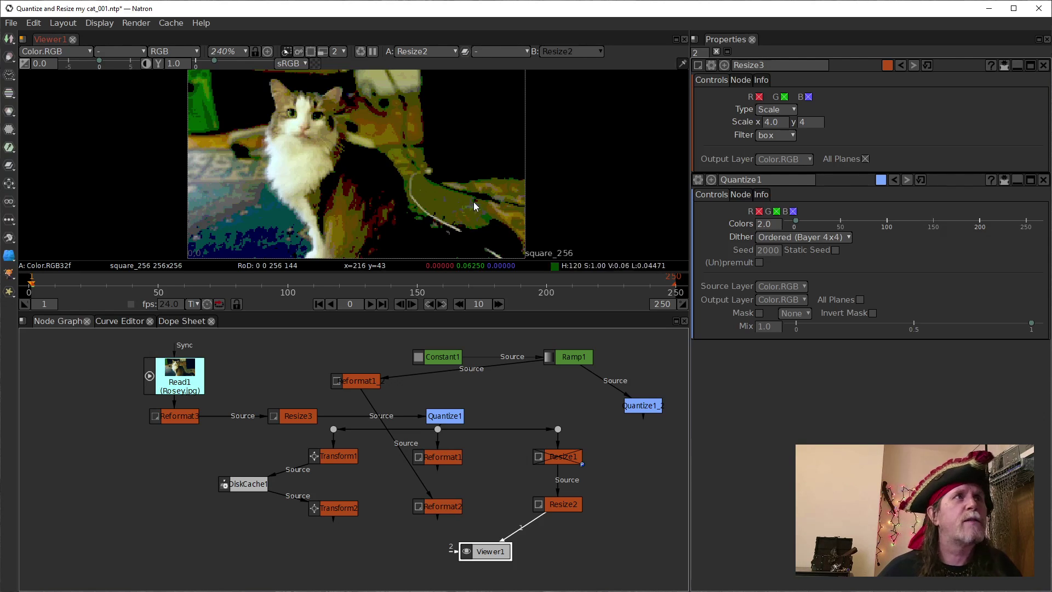
{"action": "left_click_drag", "start_coordinate": [473, 202], "coordinate": [466, 209]}
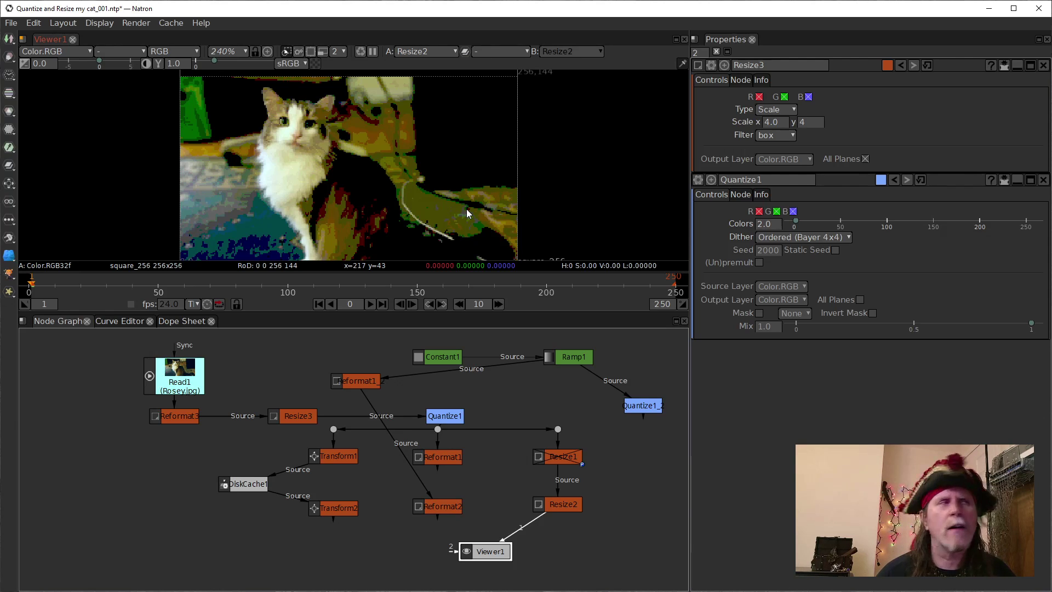
{"action": "left_click_drag", "start_coordinate": [495, 194], "coordinate": [491, 182]}
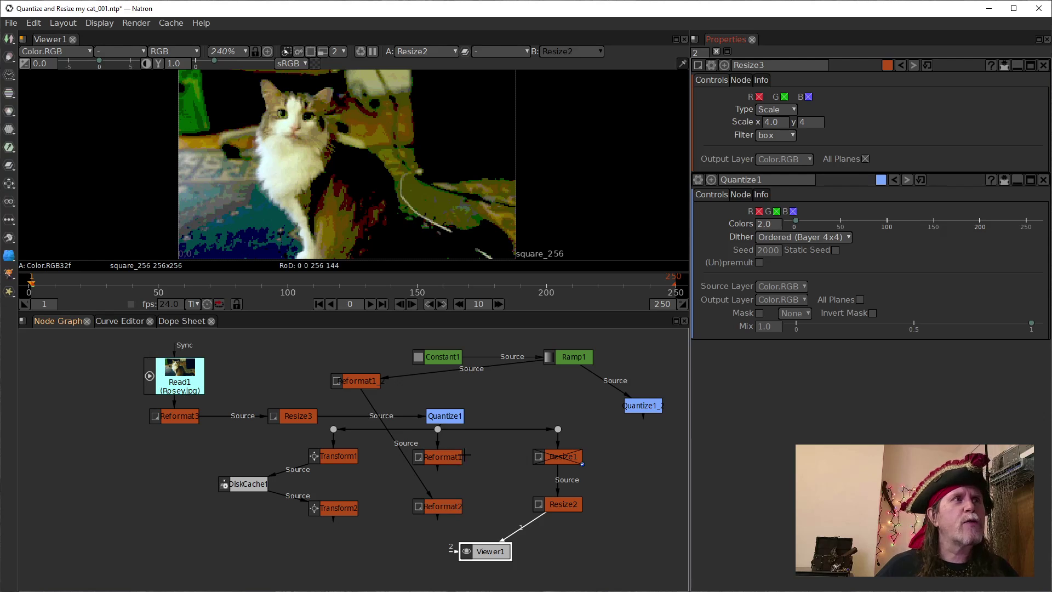
{"action": "left_click", "coordinate": [444, 417]}
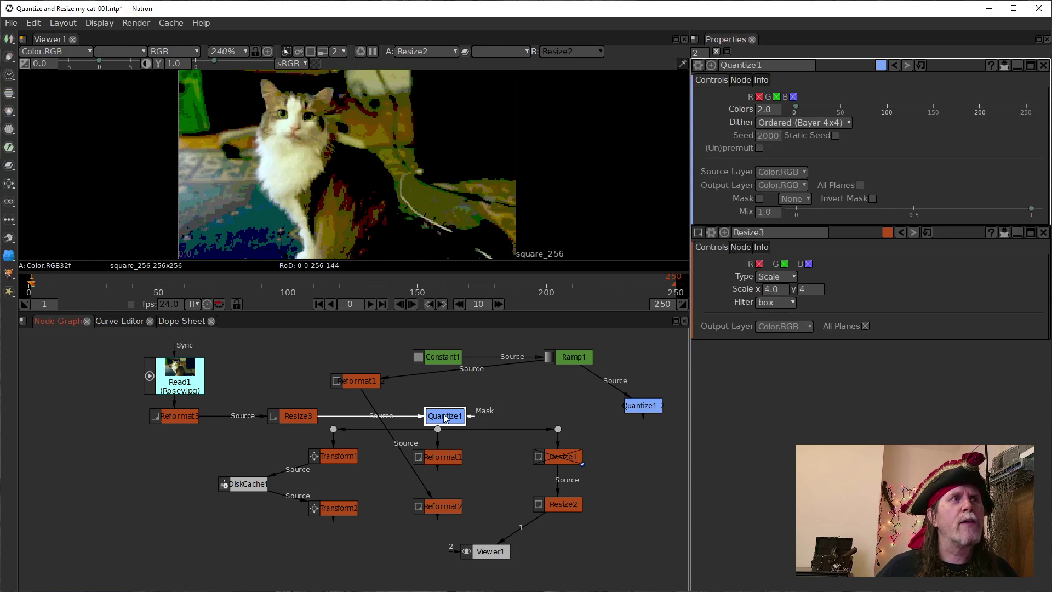
{"action": "left_click", "coordinate": [826, 121]}
{"action": "left_click", "coordinate": [840, 195]}
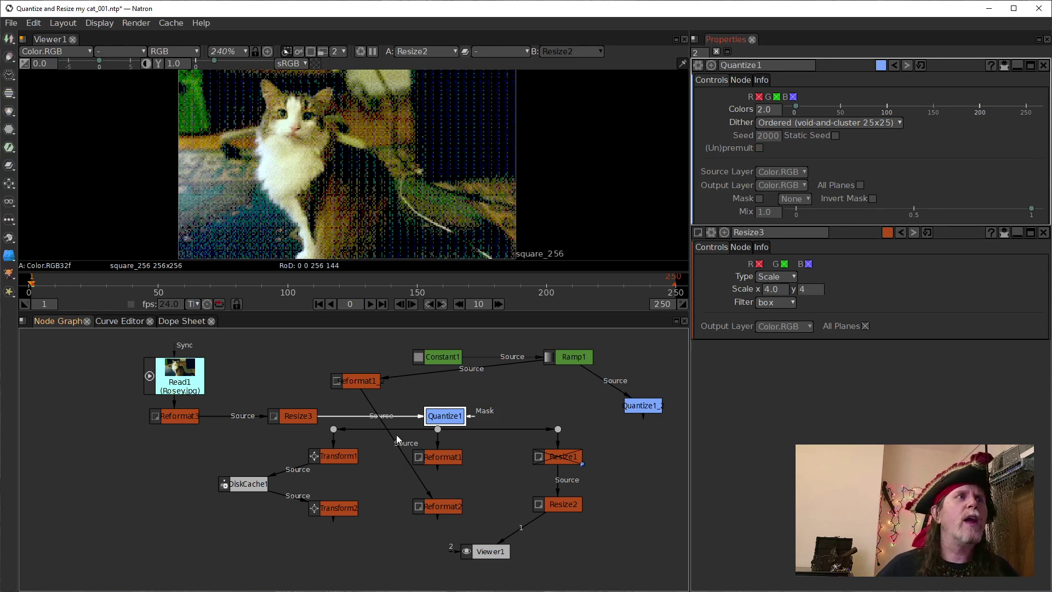
- Set Resize3's x and y scale to 25
{"action": "left_click", "coordinate": [295, 419]}
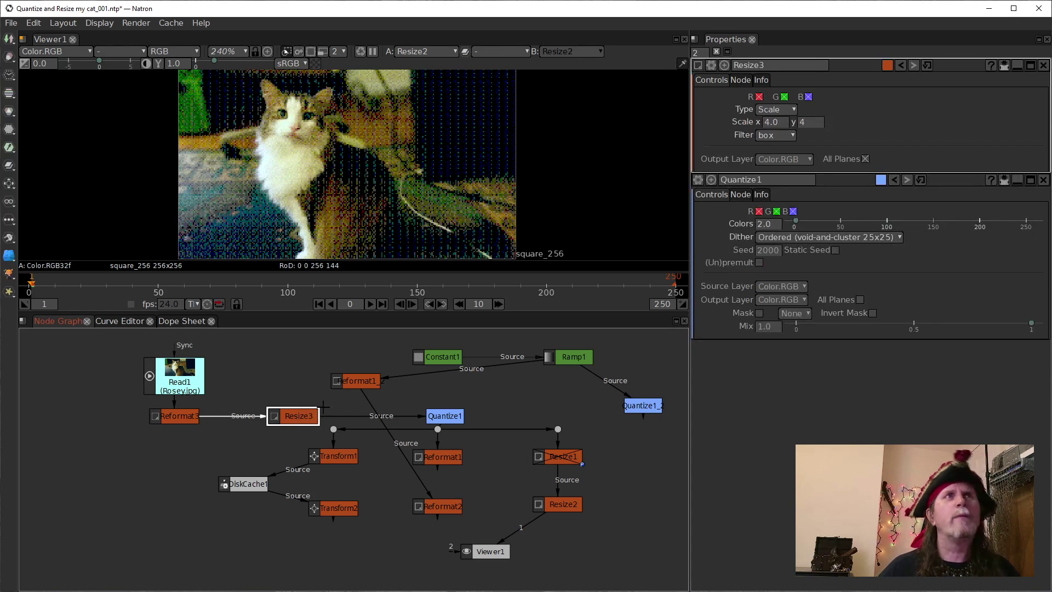
{"action": "left_click", "coordinate": [776, 126]}
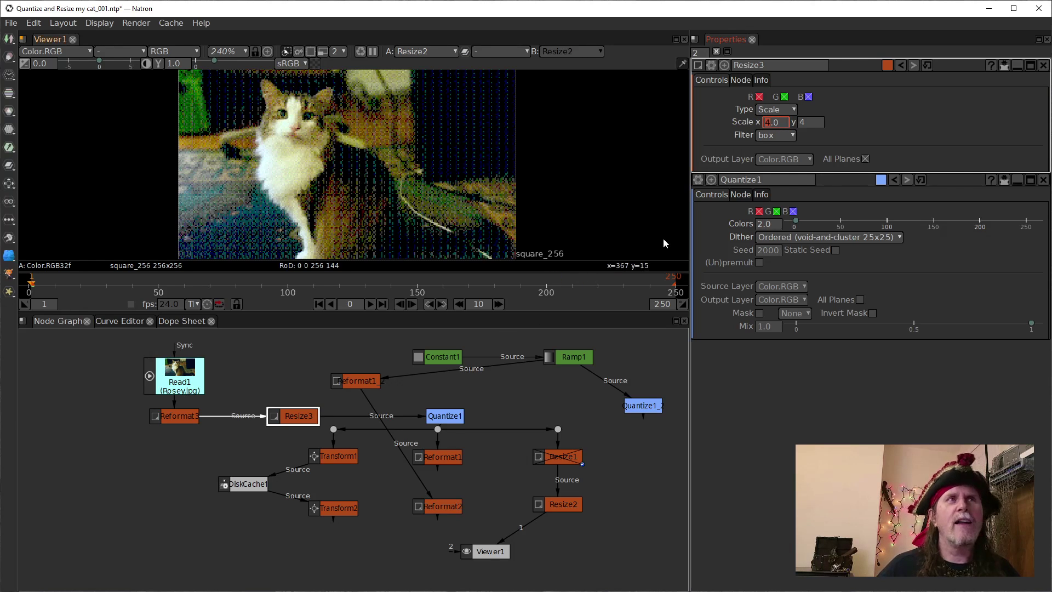
{"action": "type", "text": "25"}
{"action": "key", "text": "Return"}
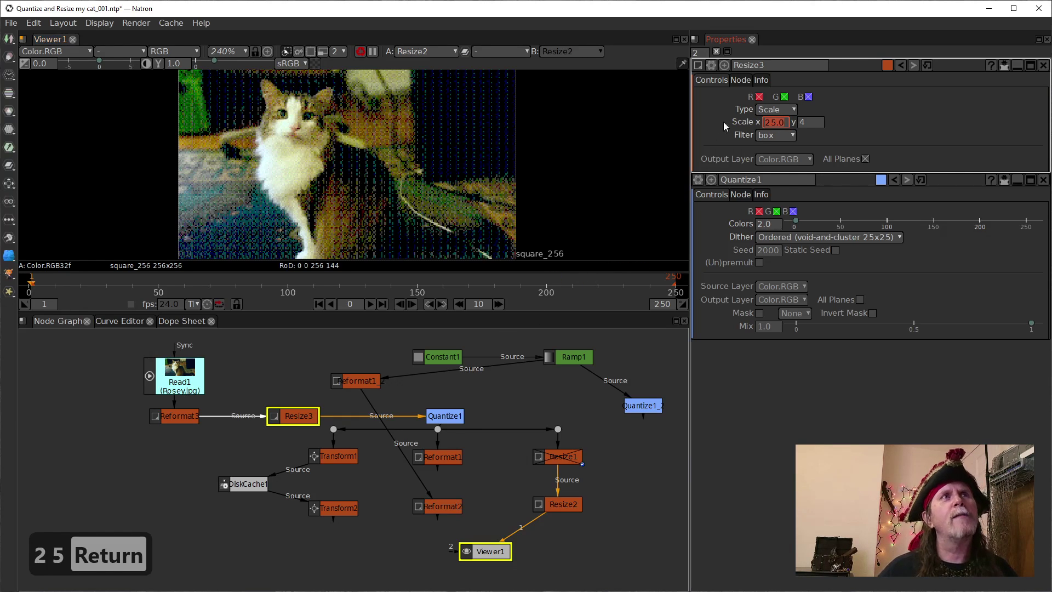
{"action": "left_click", "coordinate": [803, 127]}
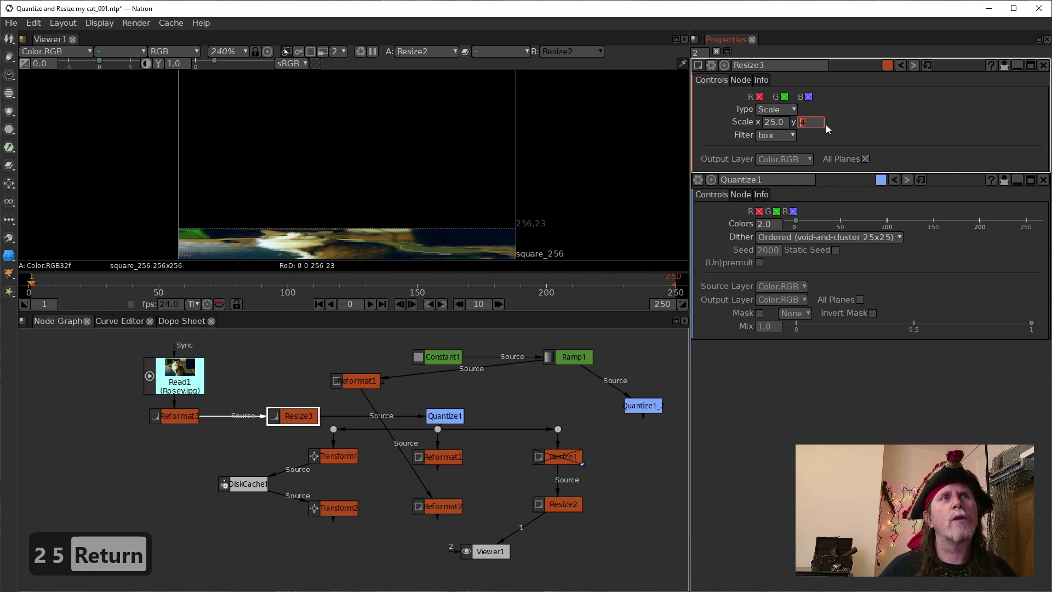
{"action": "type", "text": "25"}
{"action": "key", "text": "Return"}
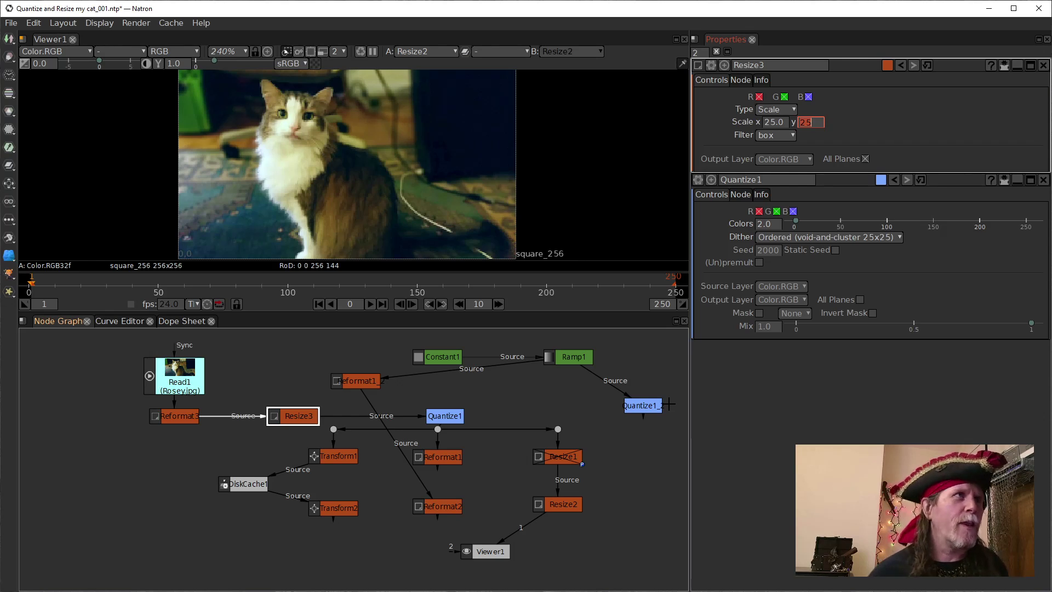
- Show Reformat3's output in the viewer and examine the cat and the image's lower edge up close
{"action": "left_click", "coordinate": [182, 419]}
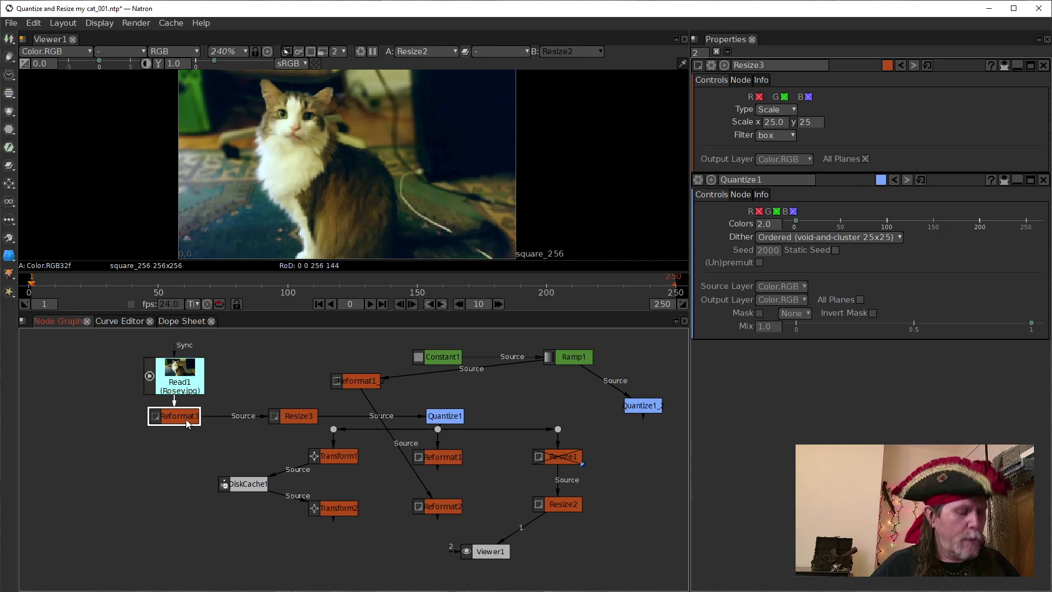
{"action": "key", "text": "1"}
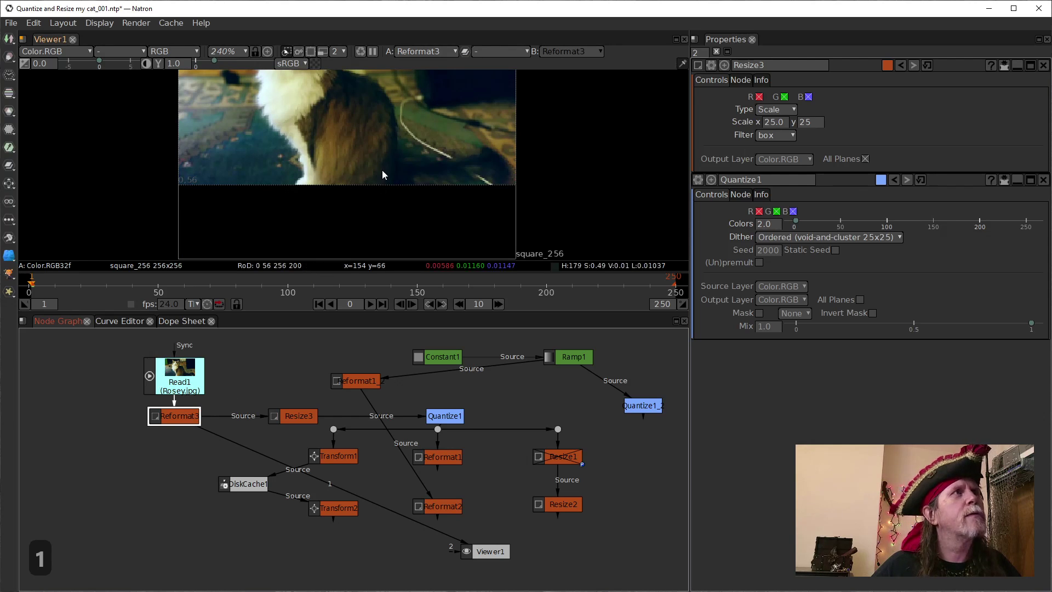
{"action": "scroll", "coordinate": [383, 172], "scroll_direction": "up", "scroll_amount": 2}
{"action": "scroll", "coordinate": [367, 191], "scroll_direction": "down", "scroll_amount": 3}
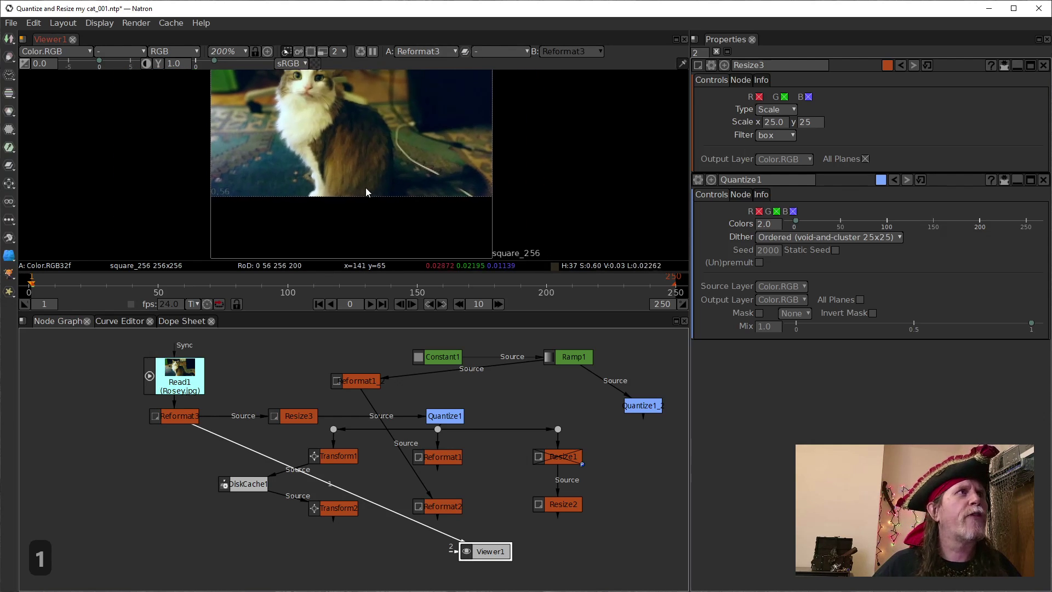
{"action": "scroll", "coordinate": [359, 208], "scroll_direction": "down", "scroll_amount": 2}
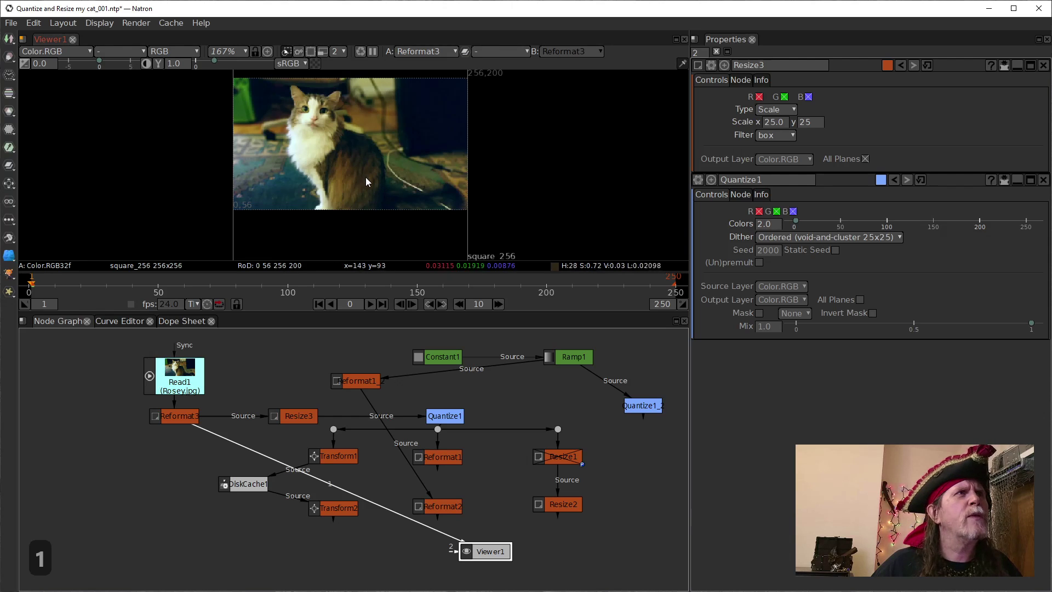
{"action": "scroll", "coordinate": [368, 180], "scroll_direction": "up", "scroll_amount": 3}
{"action": "scroll", "coordinate": [368, 181], "scroll_direction": "up", "scroll_amount": 1}
{"action": "scroll", "coordinate": [367, 186], "scroll_direction": "up", "scroll_amount": 1}
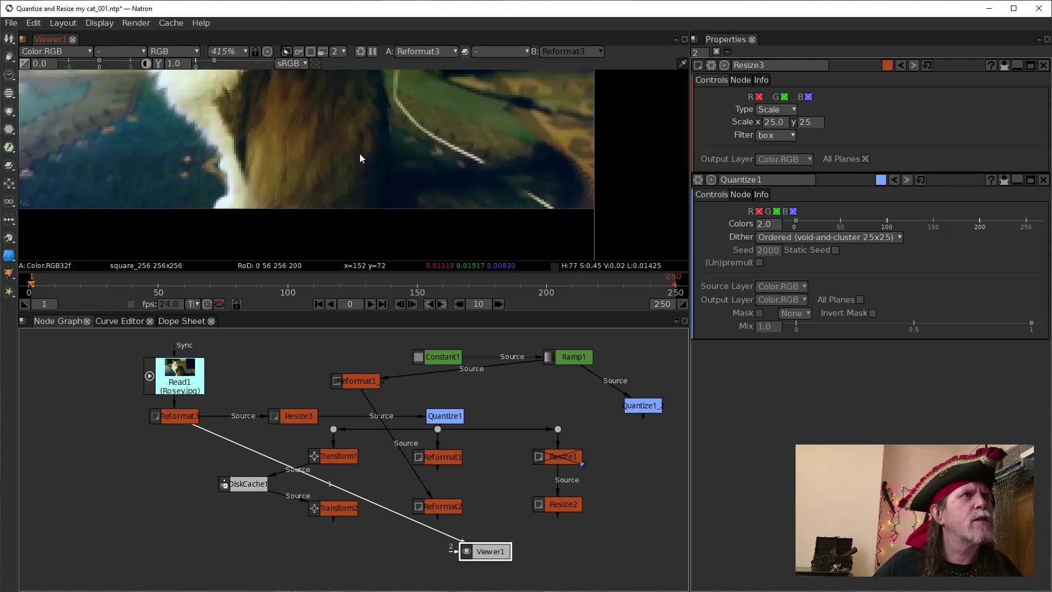
{"action": "left_click_drag", "start_coordinate": [380, 186], "coordinate": [397, 148]}
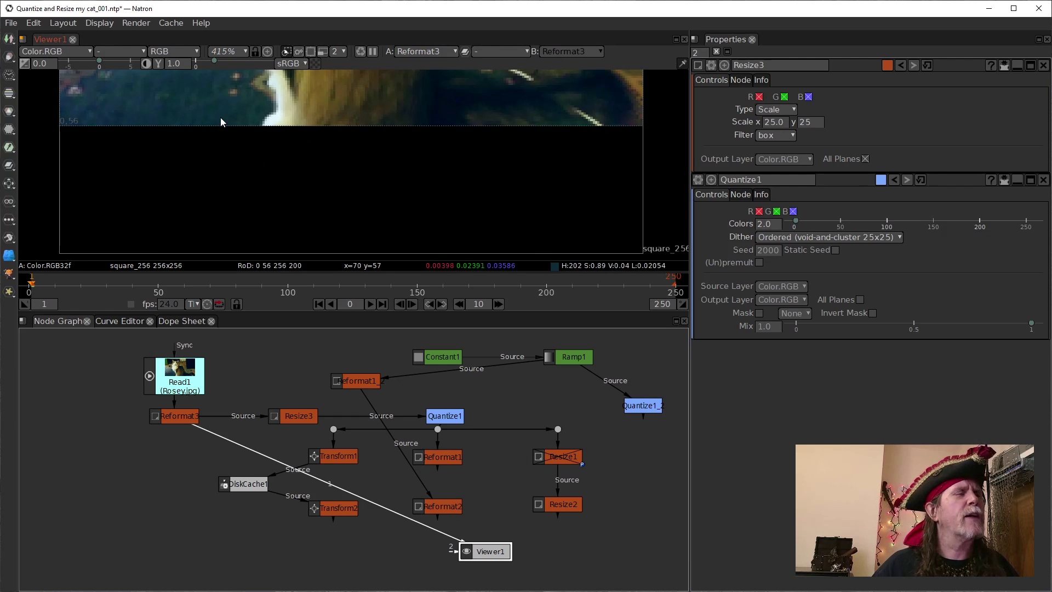
{"action": "left_click_drag", "start_coordinate": [338, 133], "coordinate": [334, 138]}
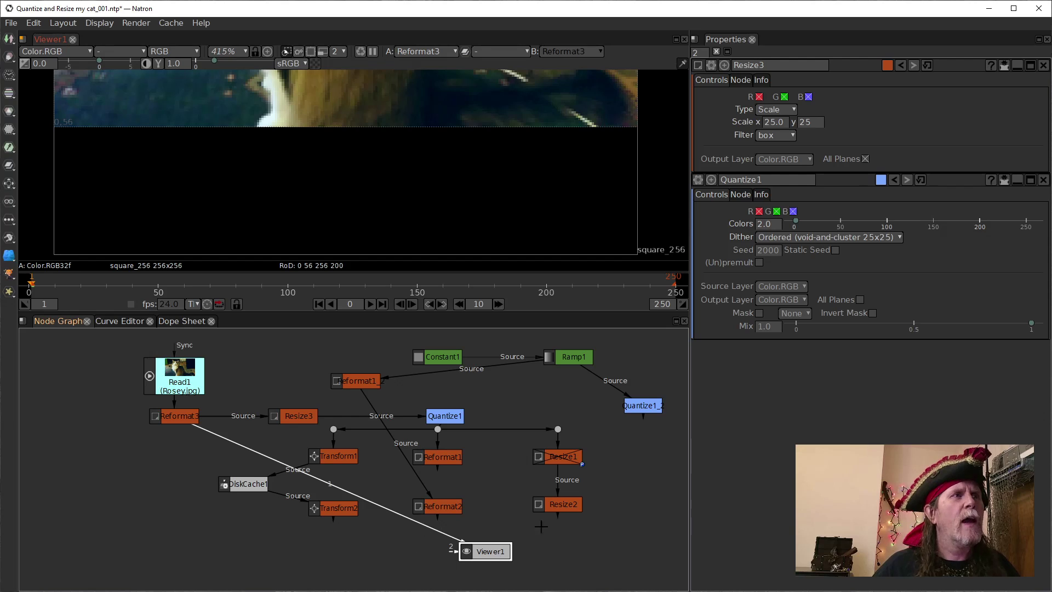
- Show Resize2's output in the viewer around the cat's body and set Quantize1's dither to Random
{"action": "left_click", "coordinate": [560, 505]}
{"action": "key", "text": "1"}
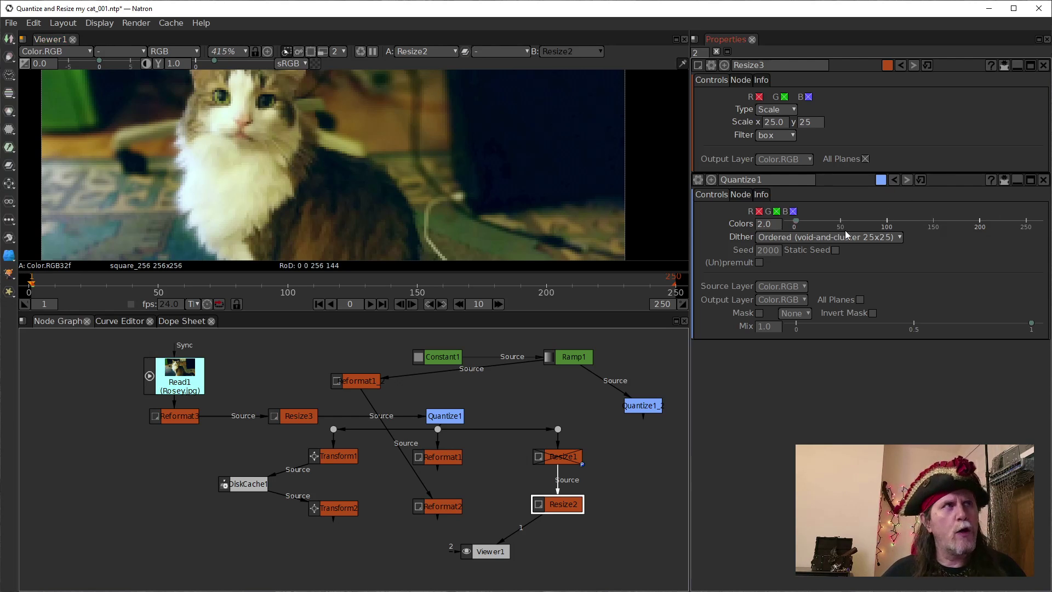
{"action": "left_click_drag", "start_coordinate": [576, 182], "coordinate": [610, 161]}
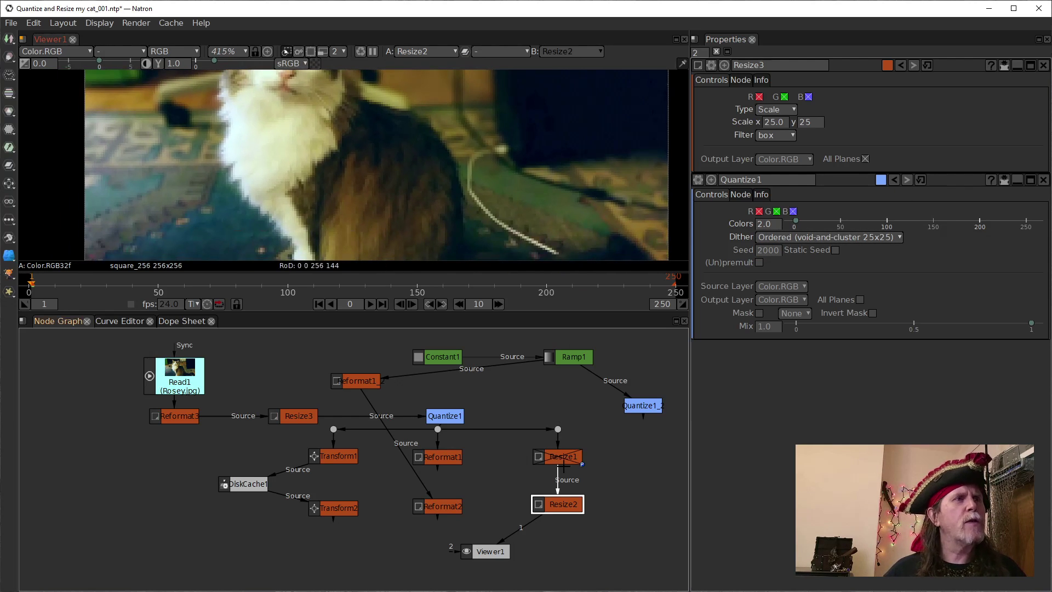
{"action": "left_click_drag", "start_coordinate": [330, 202], "coordinate": [356, 197]}
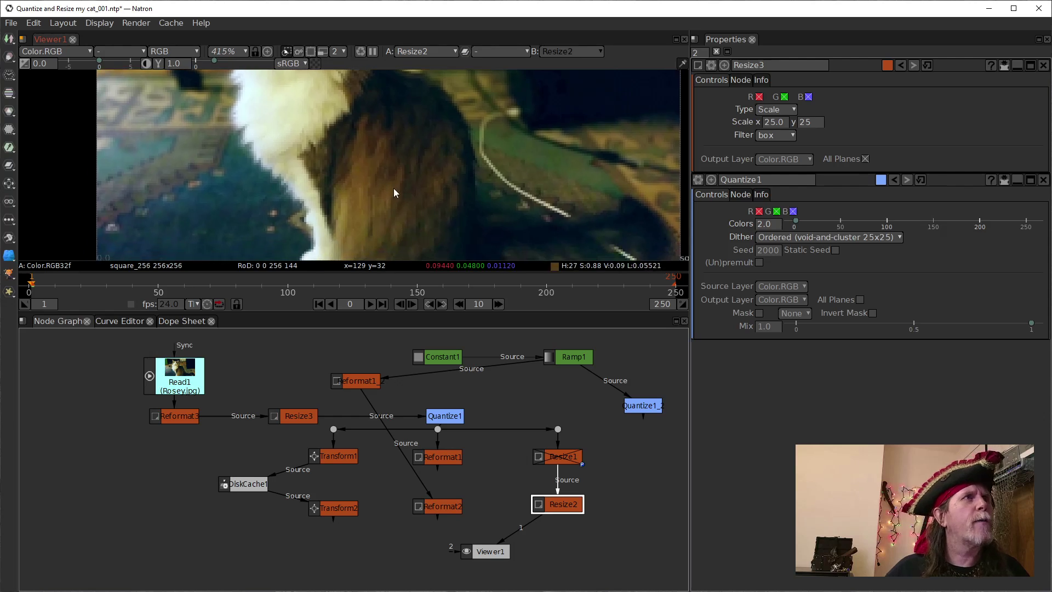
{"action": "left_click", "coordinate": [881, 240]}
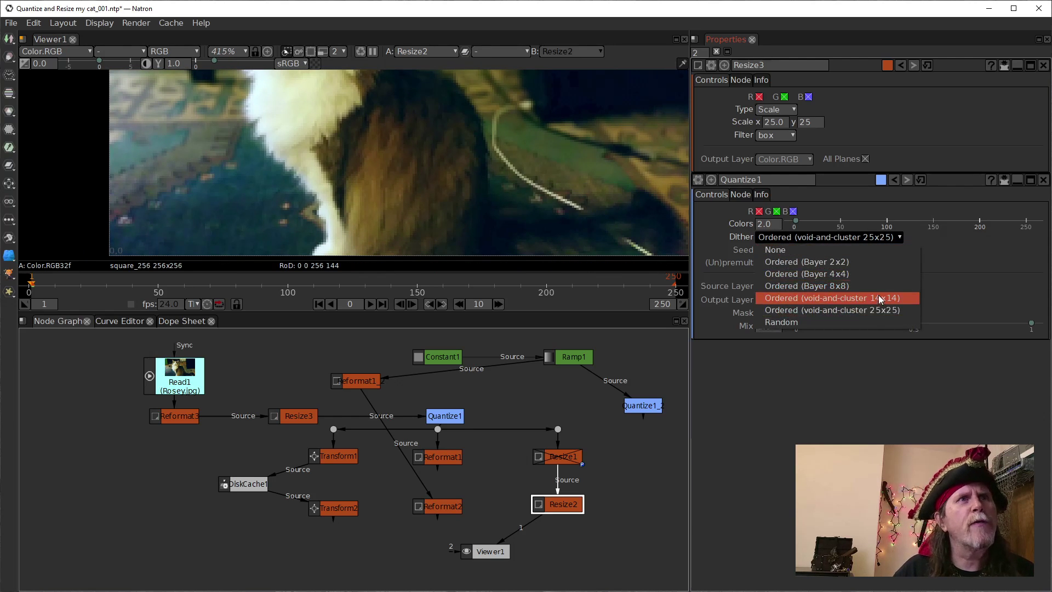
{"action": "left_click", "coordinate": [870, 322]}
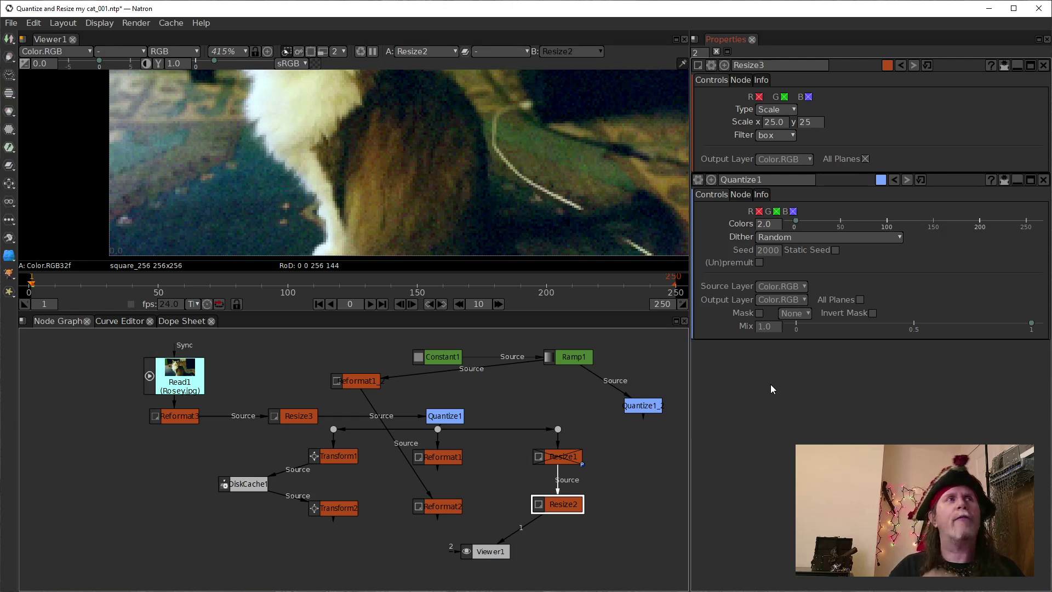
- View the ramp output of Quantize1_2 and return the viewer to Resize2's output
{"action": "left_click", "coordinate": [648, 410]}
{"action": "key", "text": "1"}
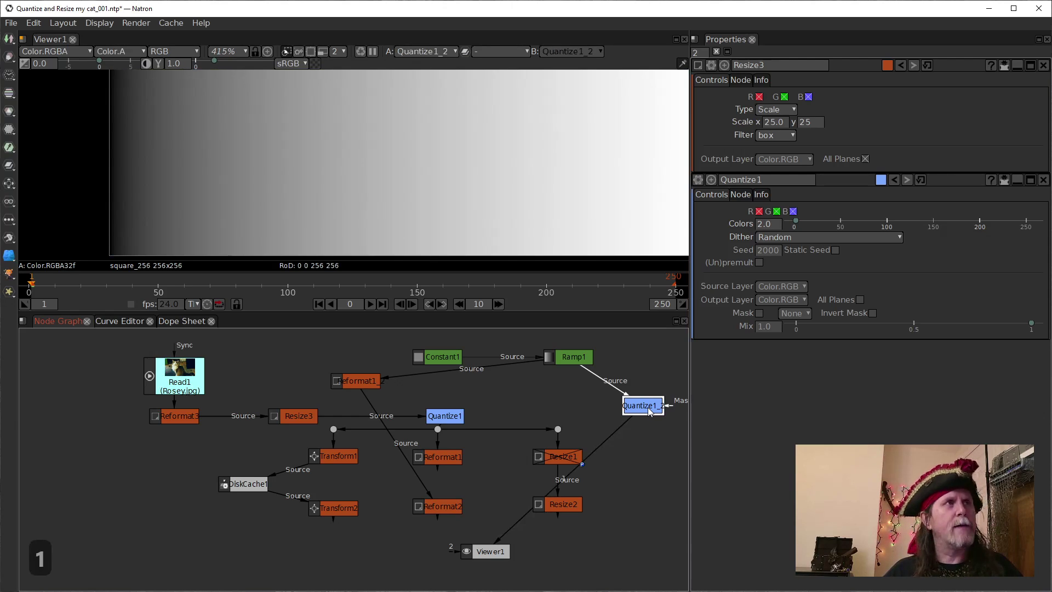
{"action": "left_click", "coordinate": [570, 501]}
{"action": "key", "text": "1"}
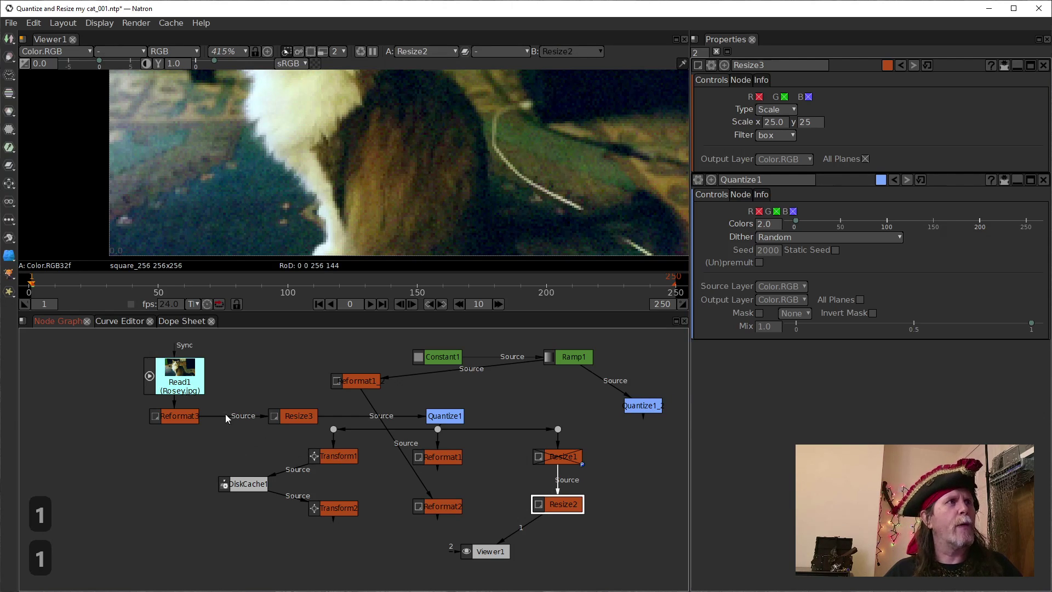
- Compare Reformat3's undithered cat image with Resize2's output in the viewer, finishing on Resize2
{"action": "left_click", "coordinate": [185, 420]}
{"action": "key", "text": "1"}
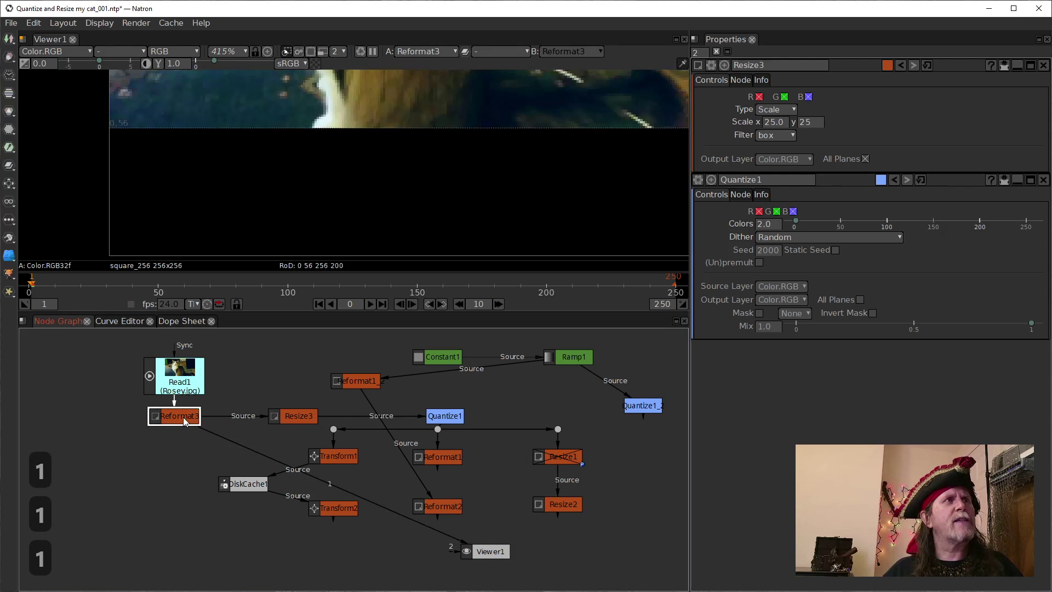
{"action": "left_click_drag", "start_coordinate": [458, 199], "coordinate": [466, 222]}
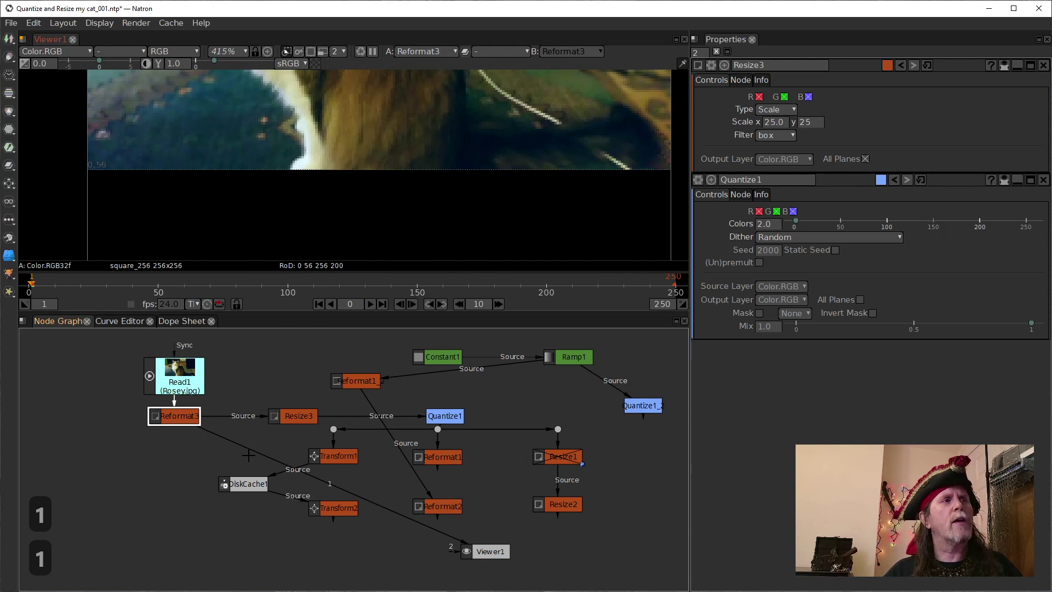
{"action": "left_click", "coordinate": [554, 509]}
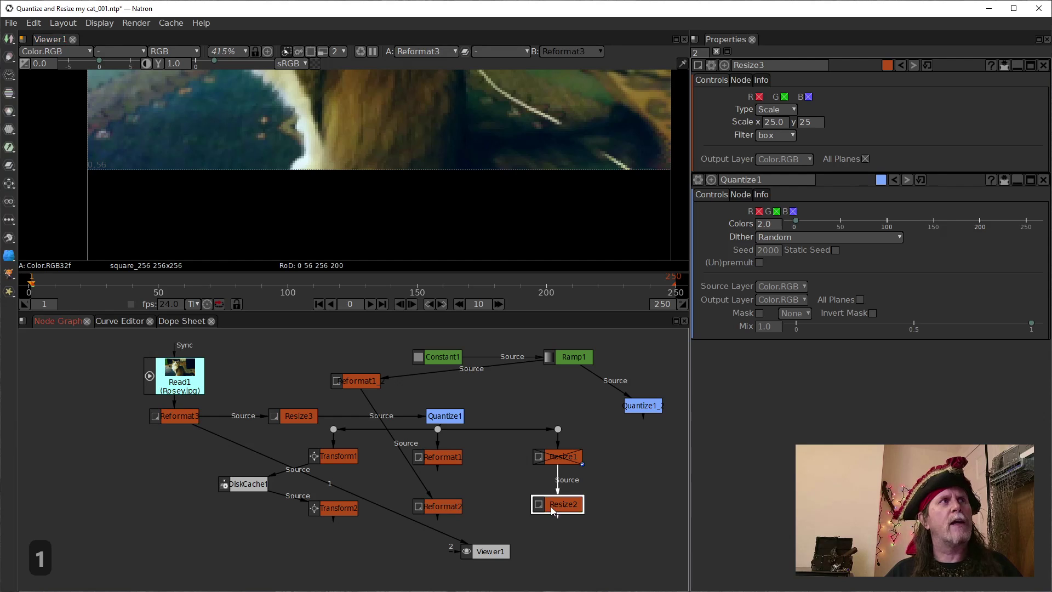
{"action": "key", "text": "1"}
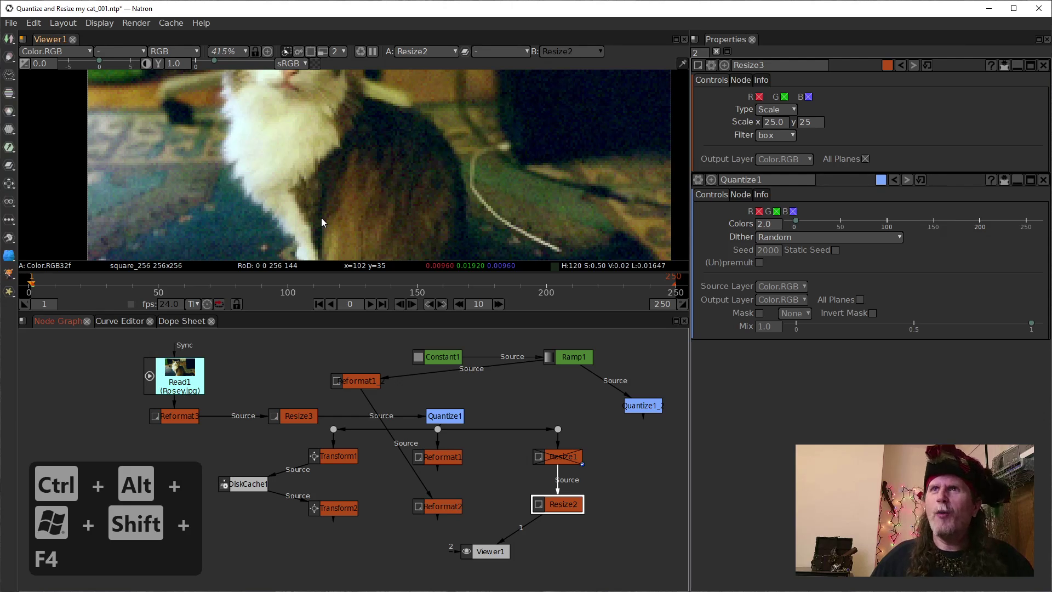
{"action": "key", "text": "ctrl+alt+super+shift+F7"}
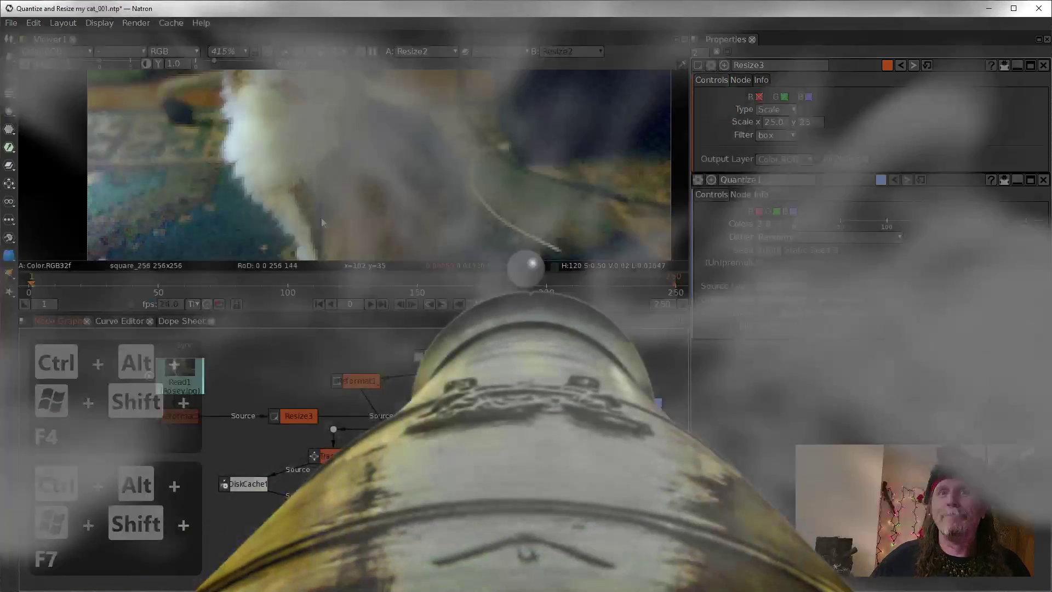